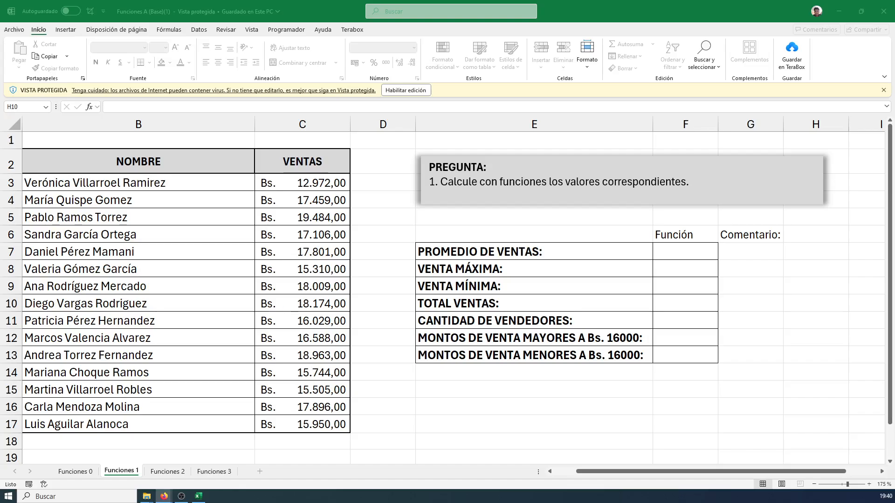
Open the Funciones 0 worksheet
left_click(376, 237)
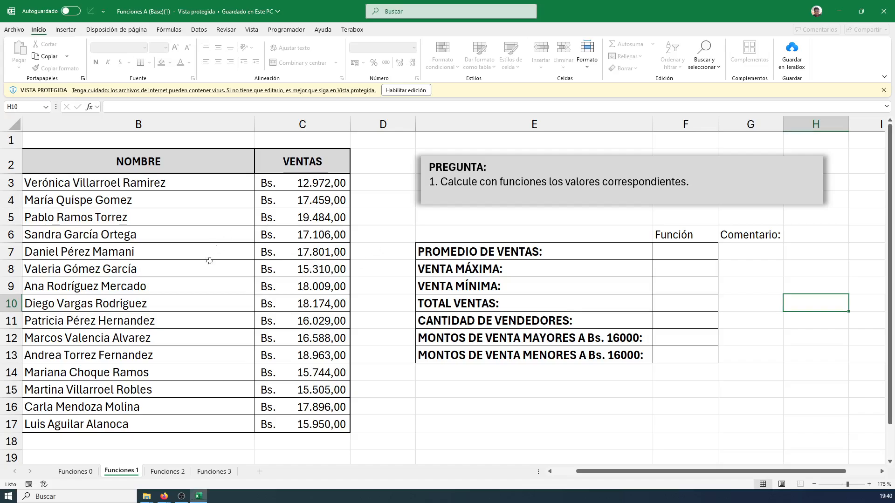
left_click(76, 473)
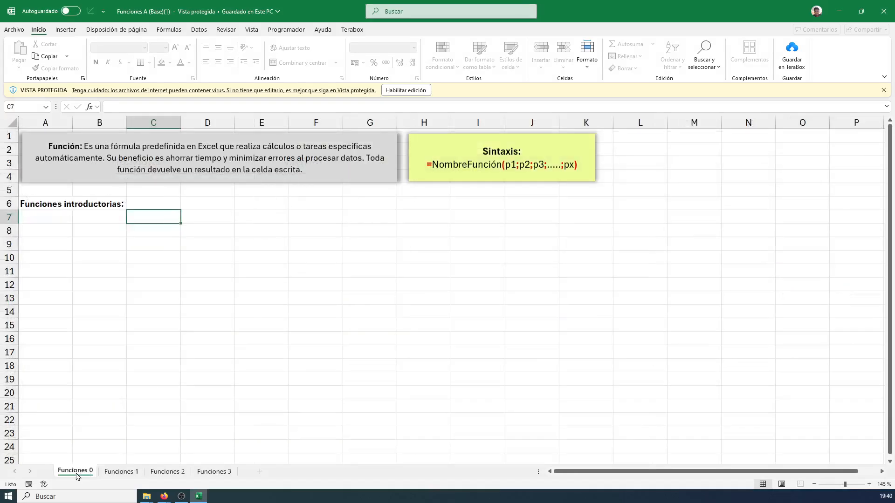
Outline the four worksheet tabs with a blue box, draw an arrow to each tab, and clear the annotations
left_click_drag(33, 453, 253, 484)
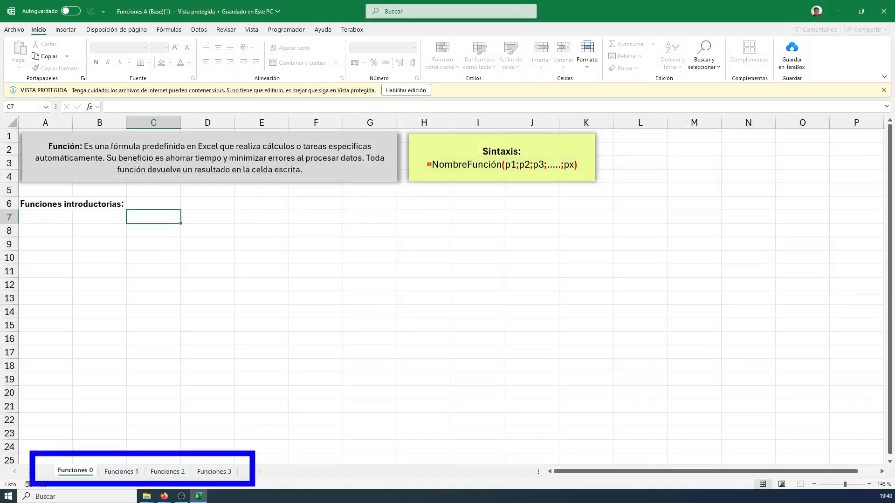
left_click_drag(80, 450, 81, 379)
left_click_drag(117, 439, 136, 435)
left_click_drag(126, 449, 126, 396)
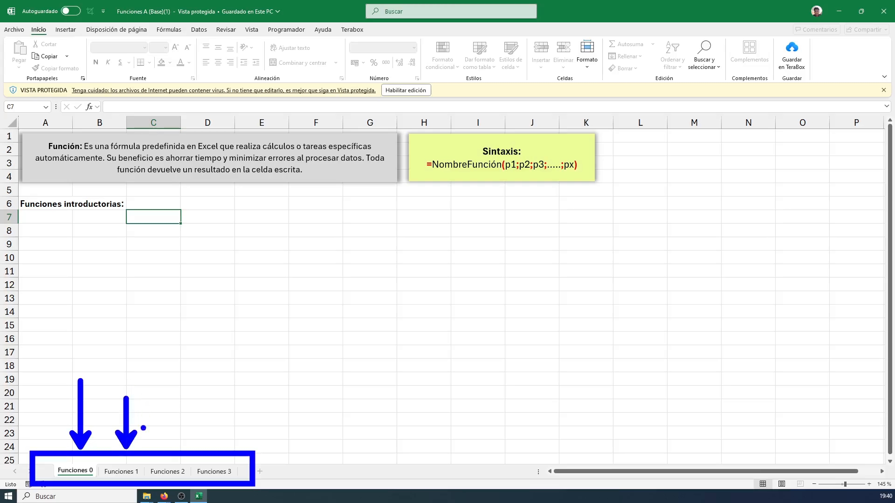
mouse_move(161, 434)
left_mouse_down()
mouse_move(182, 434)
mouse_move(175, 407)
left_mouse_up()
left_click_drag(231, 450, 246, 417)
left_click_drag(227, 434, 243, 440)
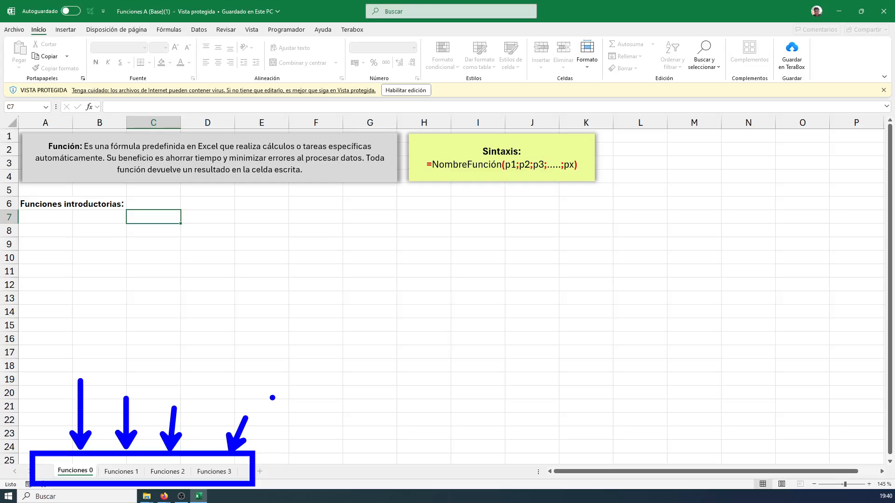
key("Escape")
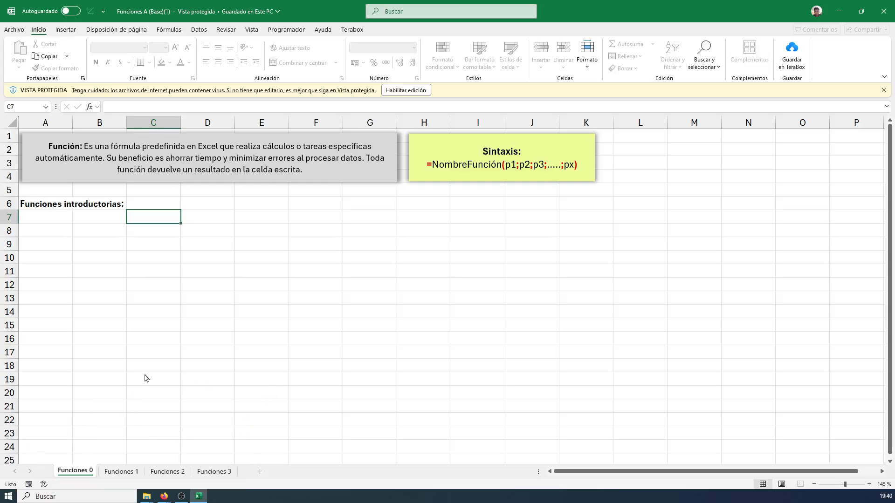
Draw a blue arrow to the Funciones 0 tab, mark the sheet's content area, and clear the annotations
left_click_drag(69, 457, 98, 380)
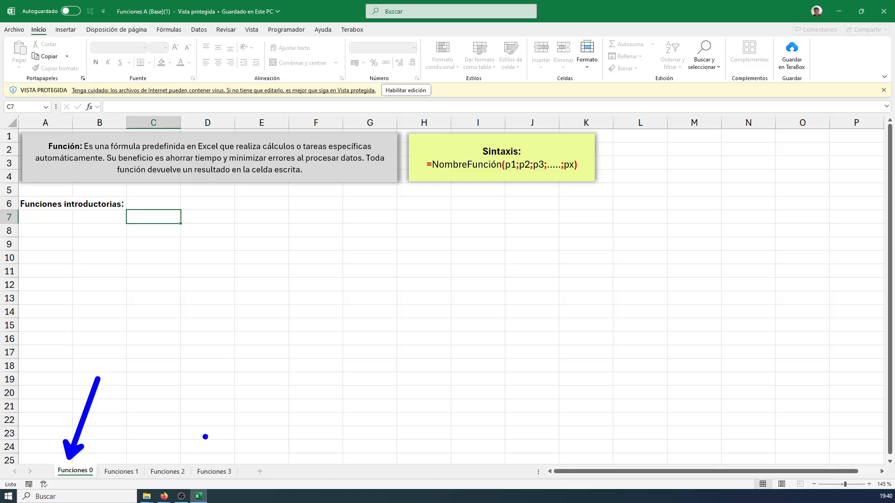
mouse_move(23, 117)
left_mouse_down()
mouse_move(823, 316)
mouse_move(823, 359)
left_mouse_up()
key("Escape")
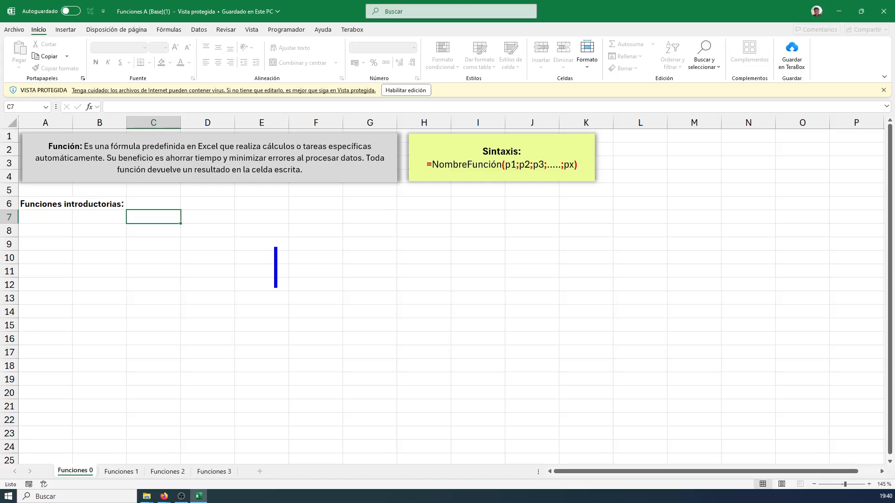
Write the on-screen annotation "nota 1 + nota2 +nota3" in blue and draw a fraction bar beneath it
type("no")
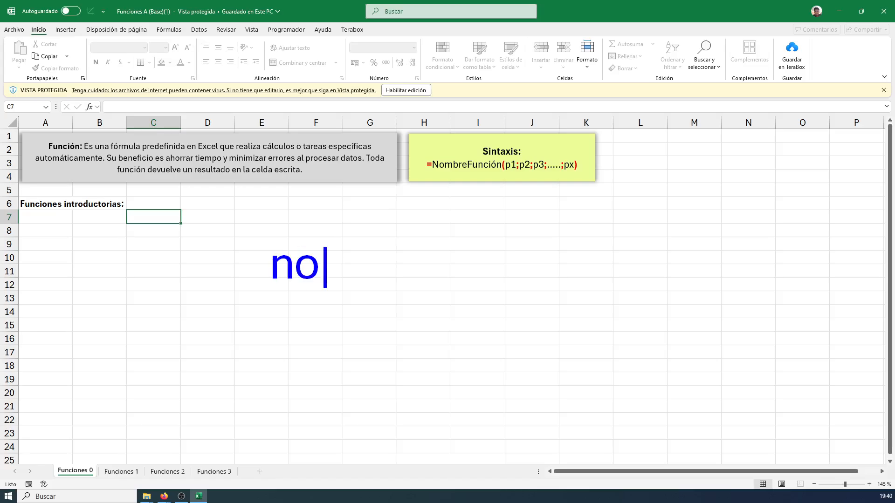
type("ta 1")
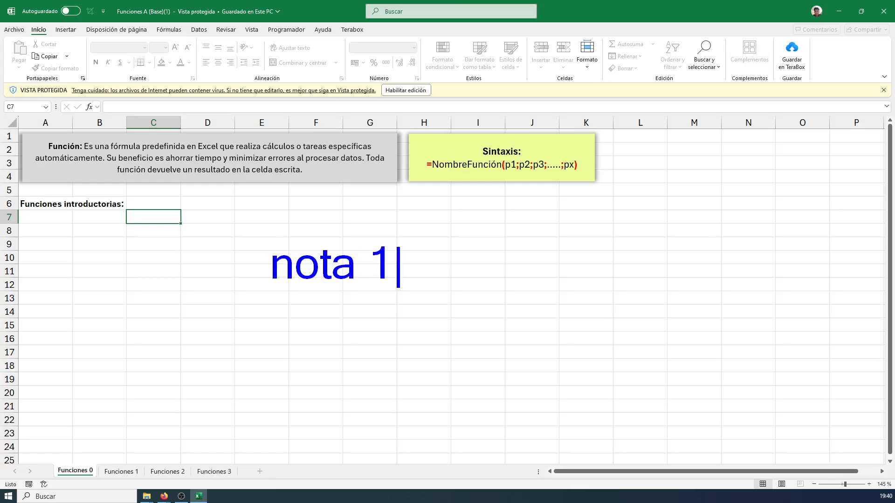
type(" + not")
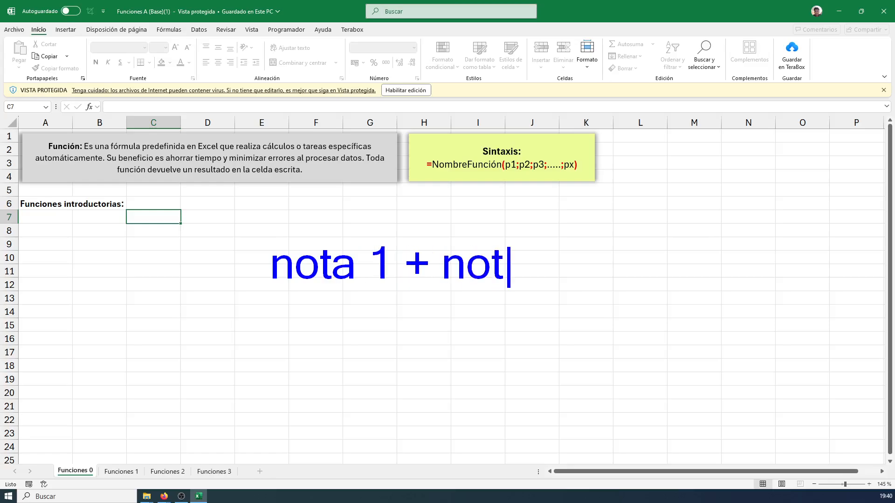
type("a2 +")
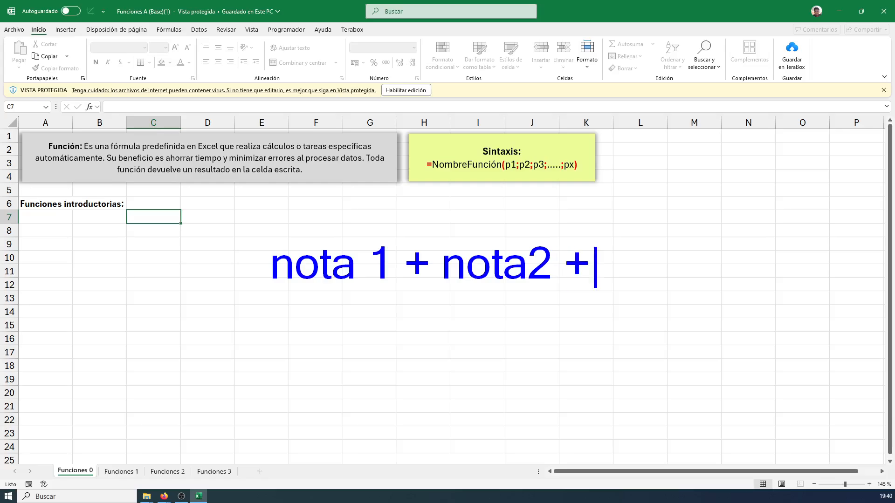
type("nota3")
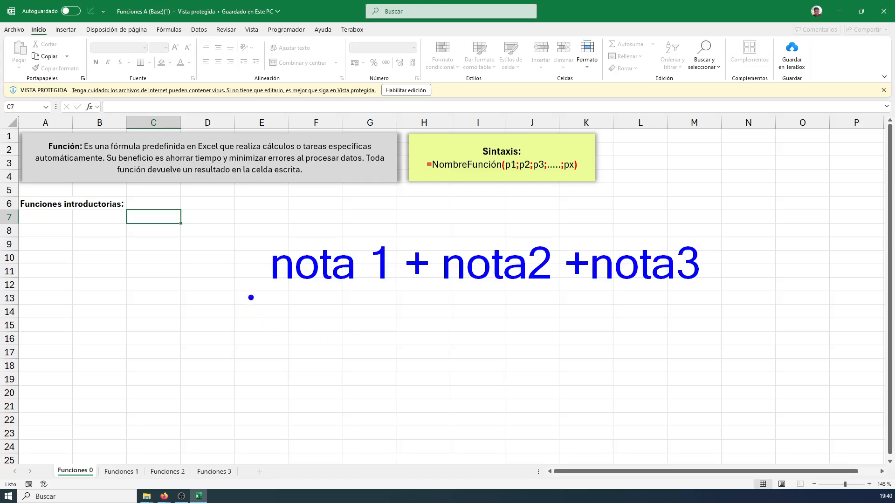
left_click_drag(251, 293, 736, 292)
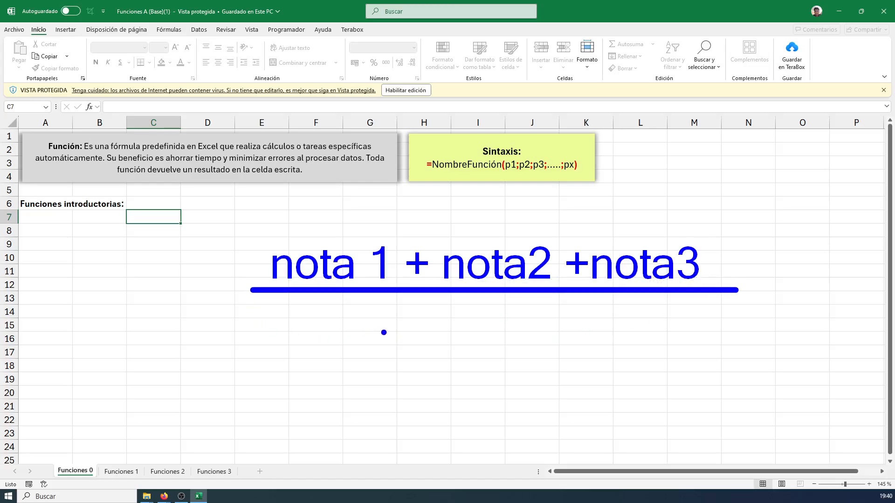
Write the denominator 3 below the fraction bar and label the annotated formula "Promedio:"
type("ta3")
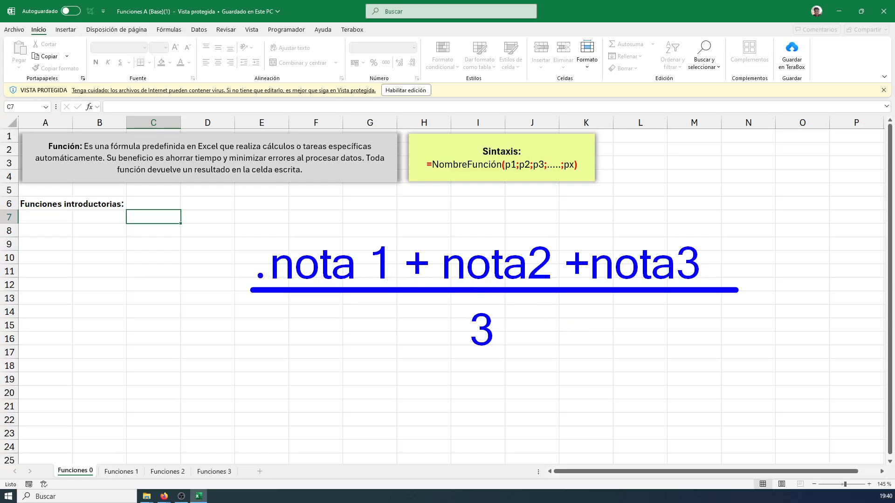
type("Promedio:")
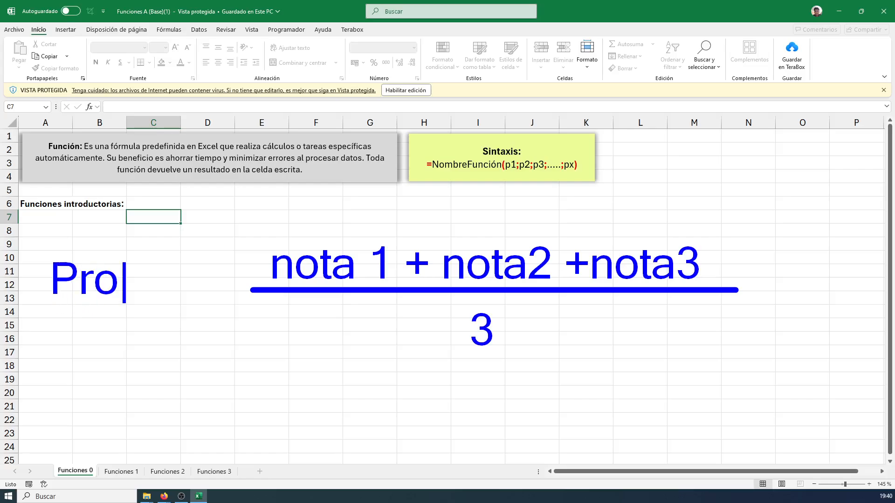
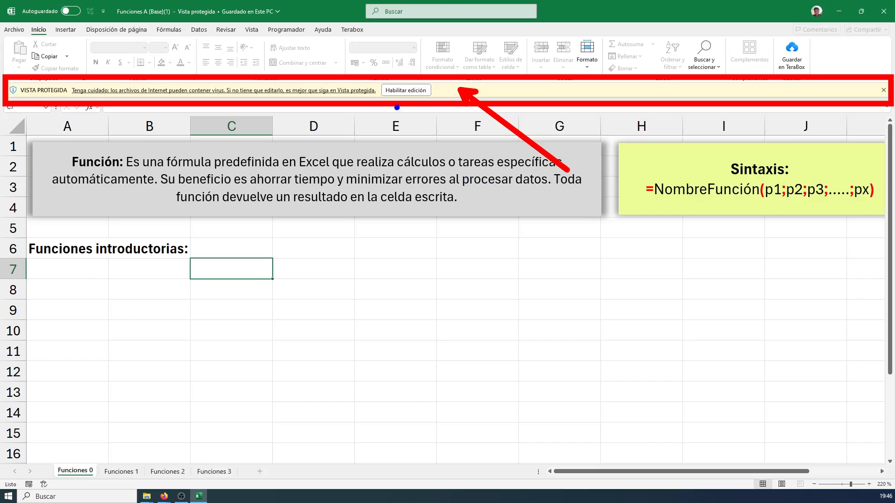
Outline the Habilitar edición option with a blue box, point a blue arrow at it, and clear the annotations
left_click_drag(367, 73, 438, 107)
left_click_drag(451, 76, 506, 70)
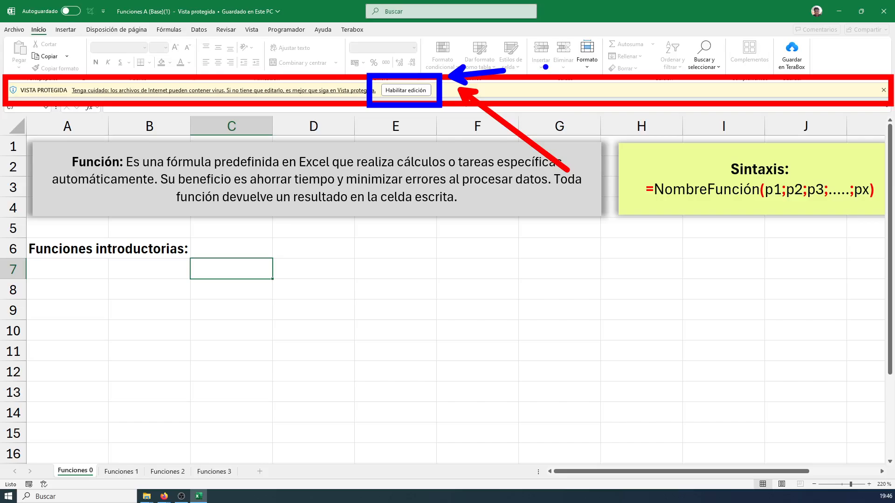
key("Escape")
left_click(344, 270)
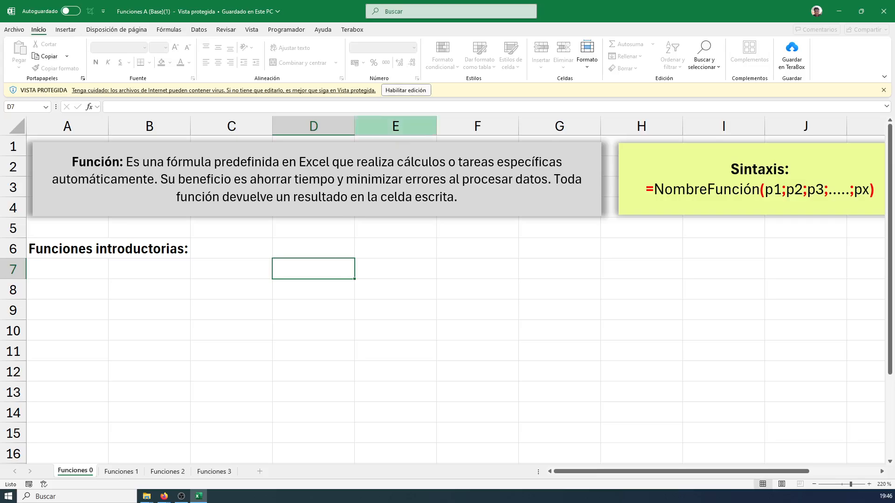
Mark the Habilitar edición option once more, clear the mark, and enable editing of the protected workbook
mouse_move(367, 73)
left_mouse_down()
mouse_move(448, 107)
mouse_move(453, 90)
mouse_move(518, 91)
left_mouse_up()
key("Escape")
left_click(406, 91)
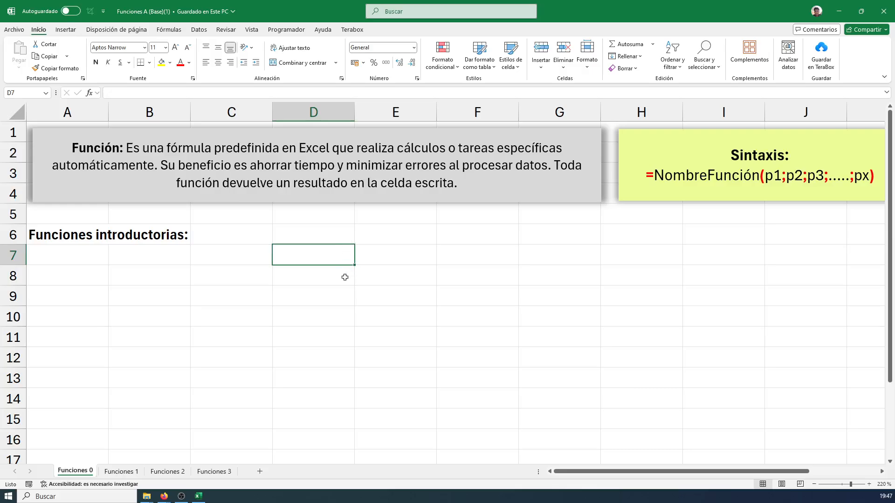
Enter the formula =hoy without parentheses in cell D6 of the Funciones 0 sheet
scroll(275, 300, "up", 5, "ctrl")
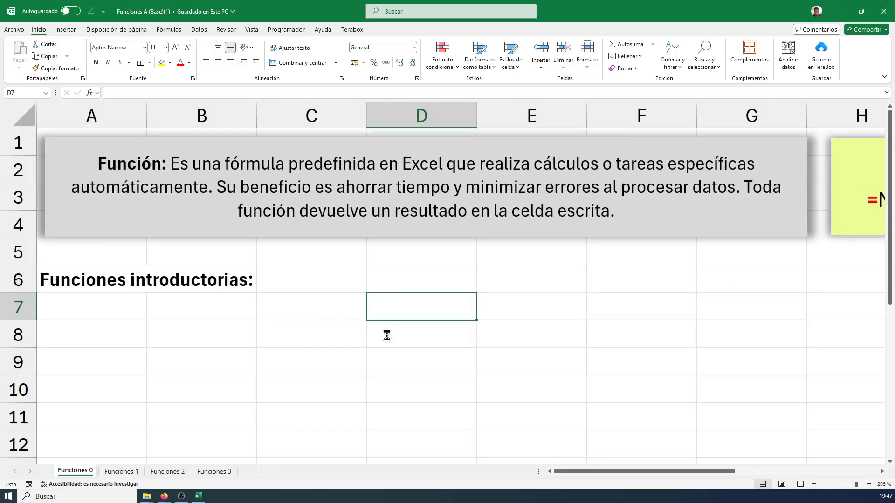
scroll(387, 335, "up", 2, "ctrl")
scroll(415, 340, "down", 1)
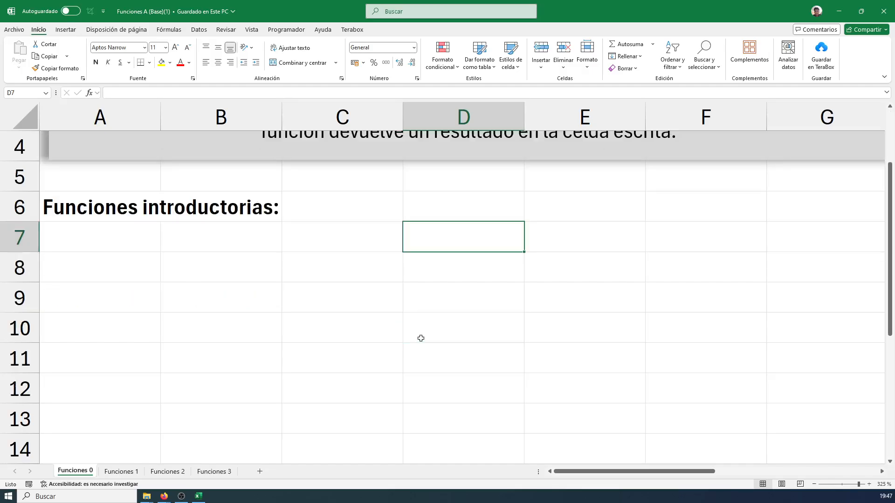
scroll(421, 339, "up", 1)
left_click(401, 335)
left_click(424, 299)
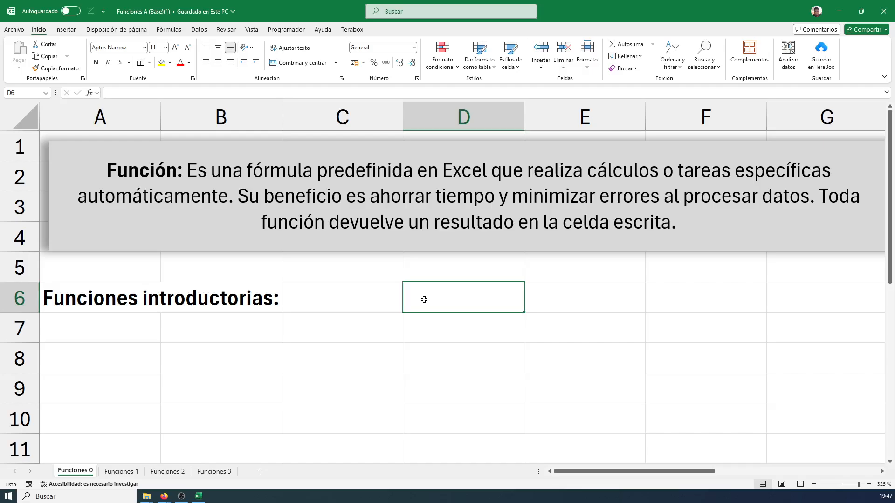
scroll(472, 306, "up", 4)
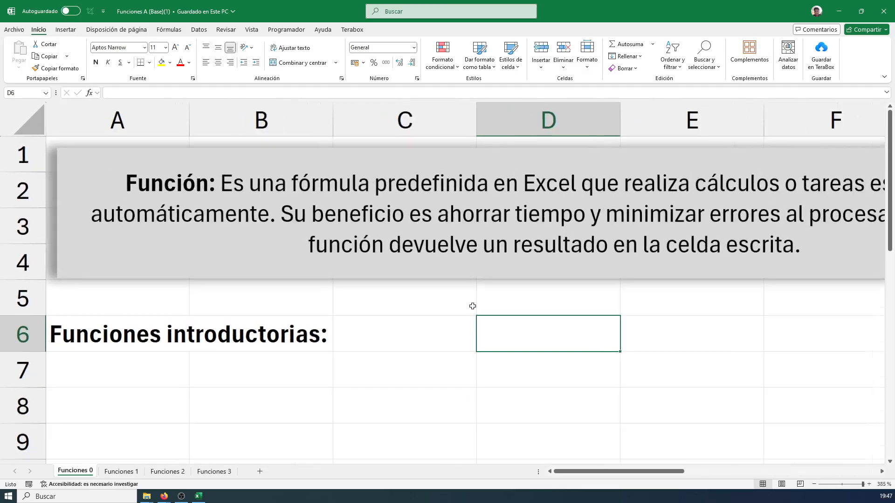
scroll(685, 332, "up", 1)
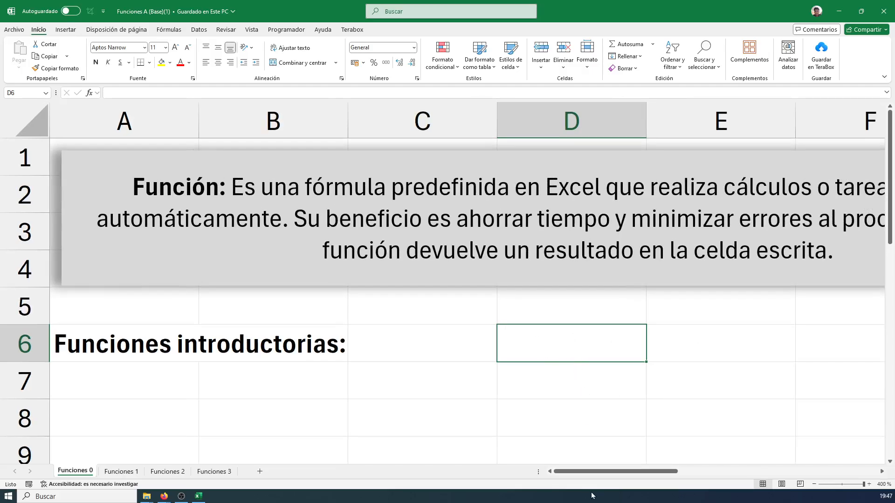
left_click_drag(588, 473, 624, 475)
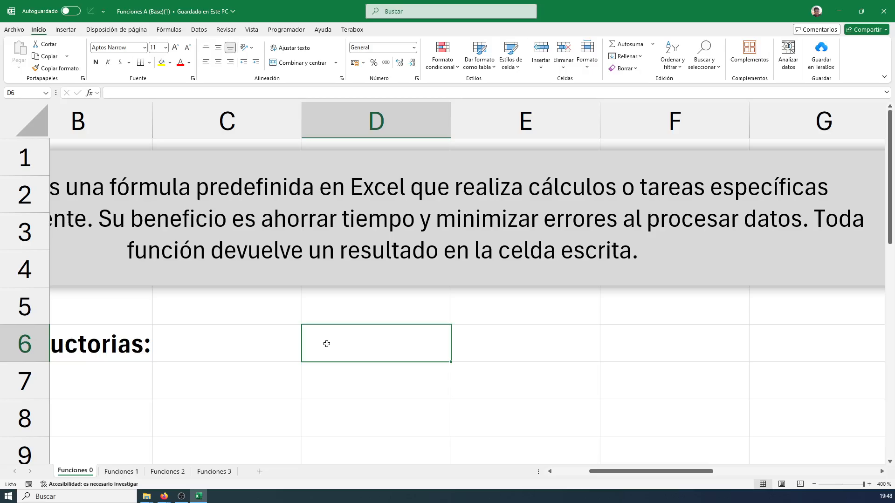
type("=")
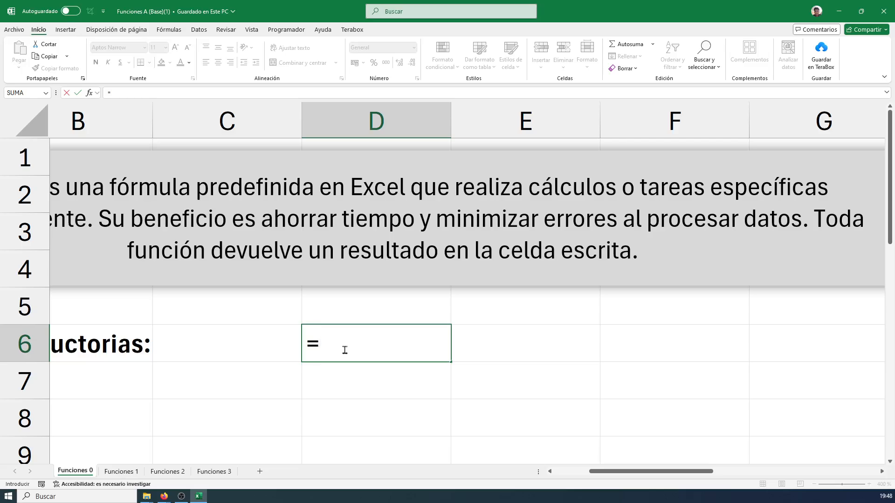
type("hoy")
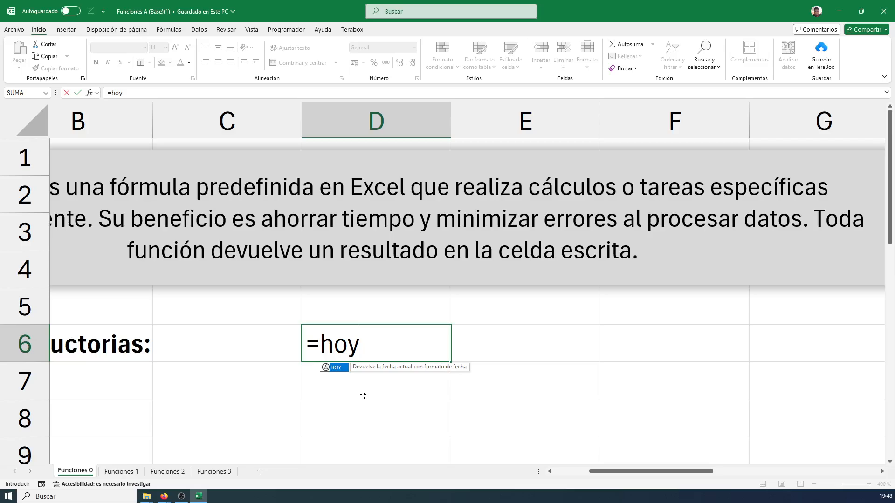
key("Return")
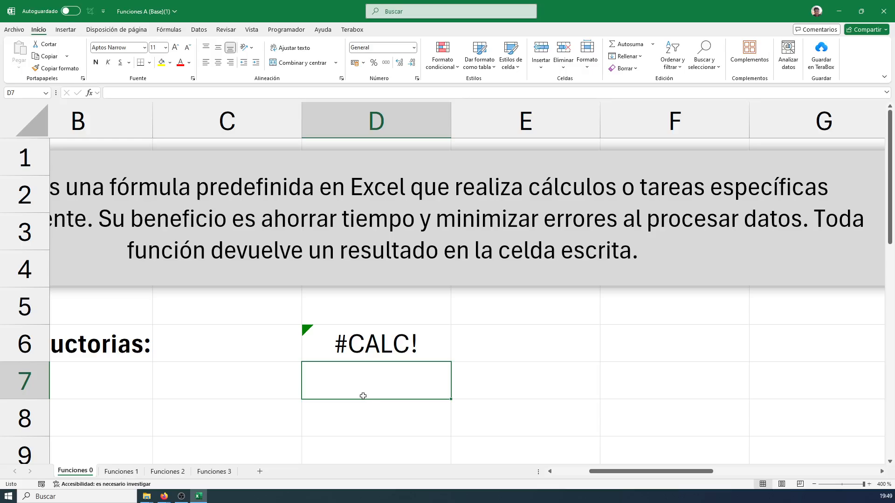
Draw a blue box and an arrow around the result in cell D6, and clear the annotations
mouse_move(306, 314)
left_mouse_down()
mouse_move(447, 391)
mouse_move(461, 383)
left_mouse_up()
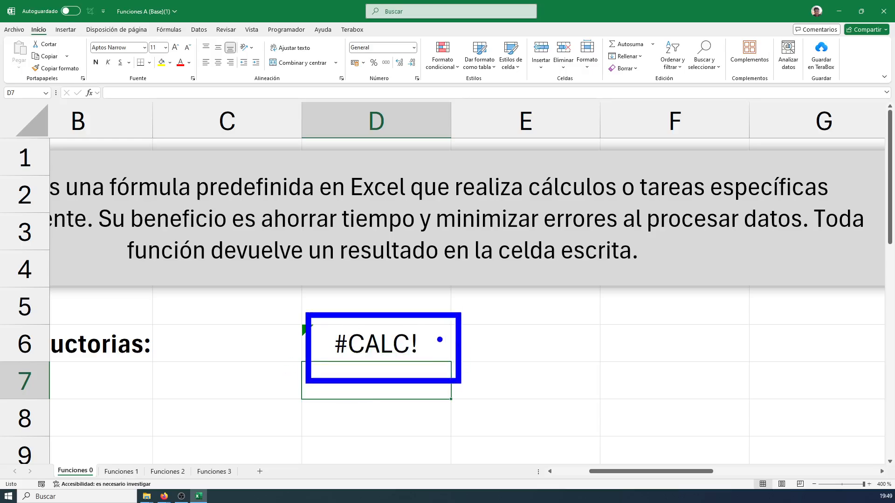
left_click_drag(435, 334, 491, 295)
key("Escape")
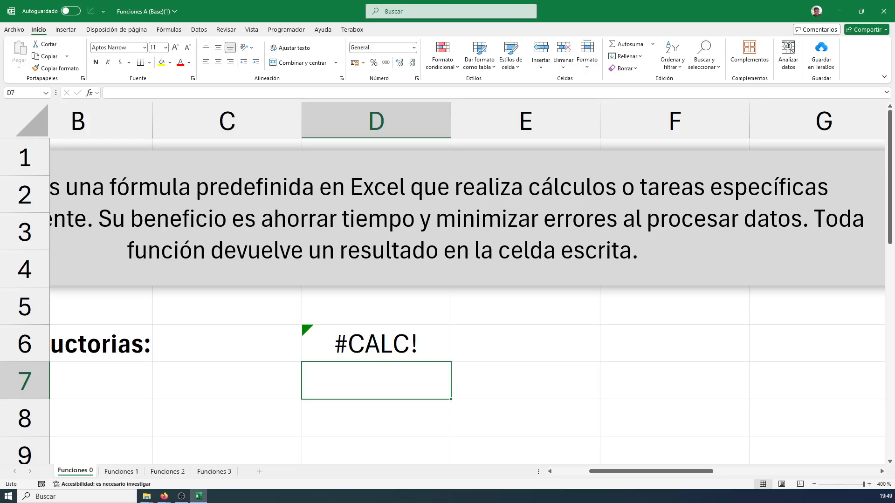
Reopen cell D6 for editing, delete its whole formula, and write =hoy again
key("alt+Tab")
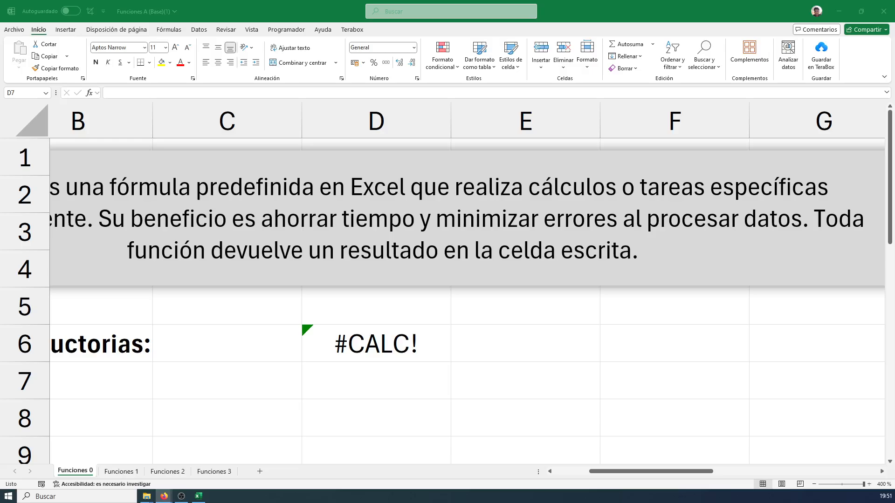
left_click(396, 343)
double_click(397, 343)
key("ctrl+shift+Left")
key("ctrl+shift+Left")
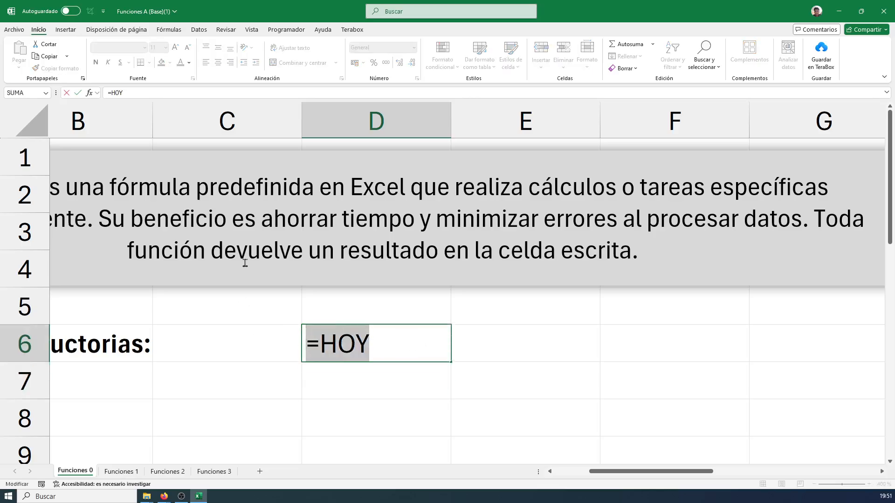
key("BackSpace")
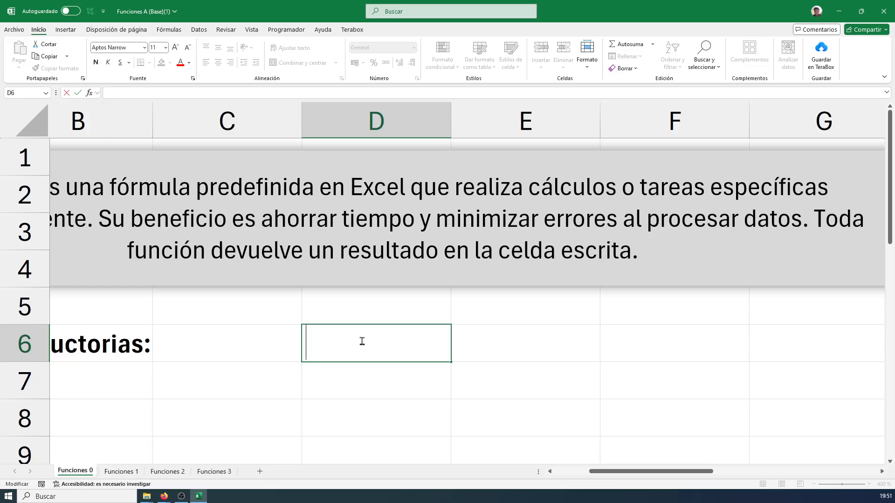
type("=hoy")
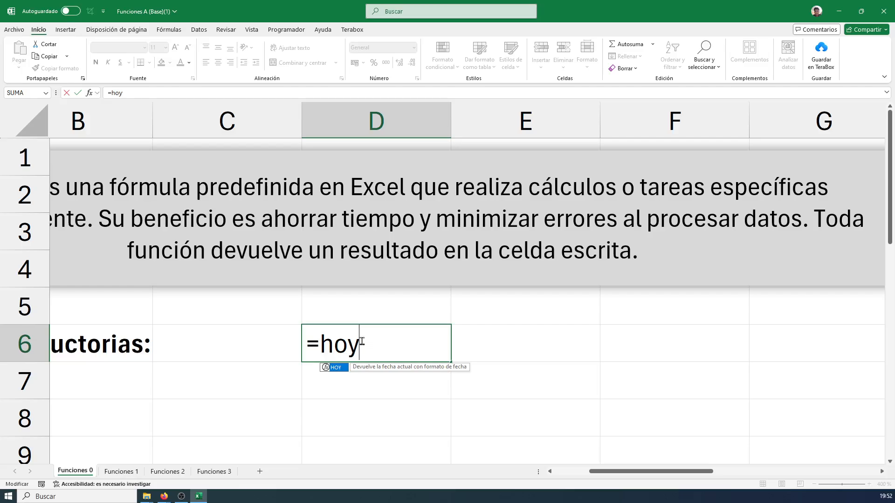
Replace the function name in the D6 formula with concatenar to look up the CONCATENAR suggestion
key("BackSpace")
key("BackSpace")
key("BackSpace")
key("BackSpace")
type("=")
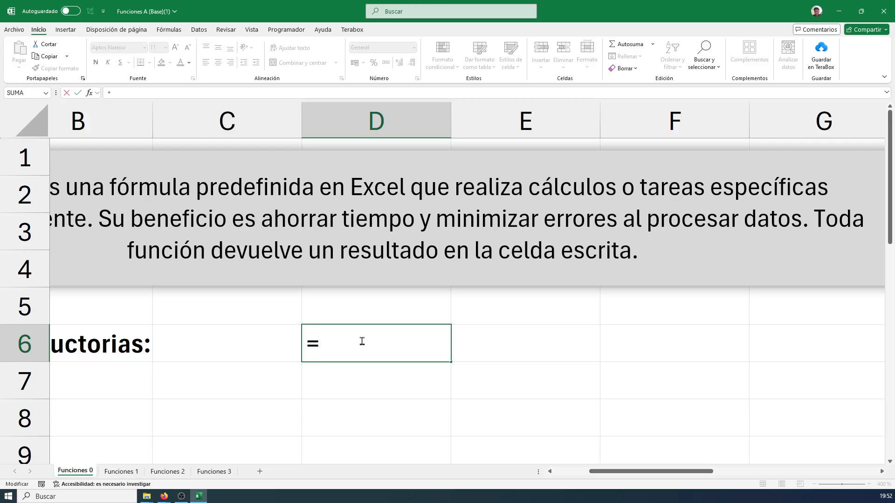
type("conta")
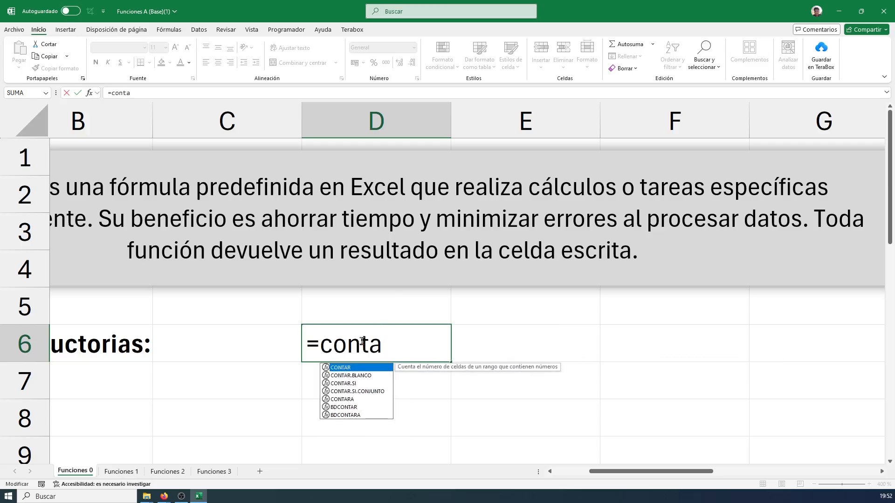
key("BackSpace")
key("BackSpace")
type("catenar")
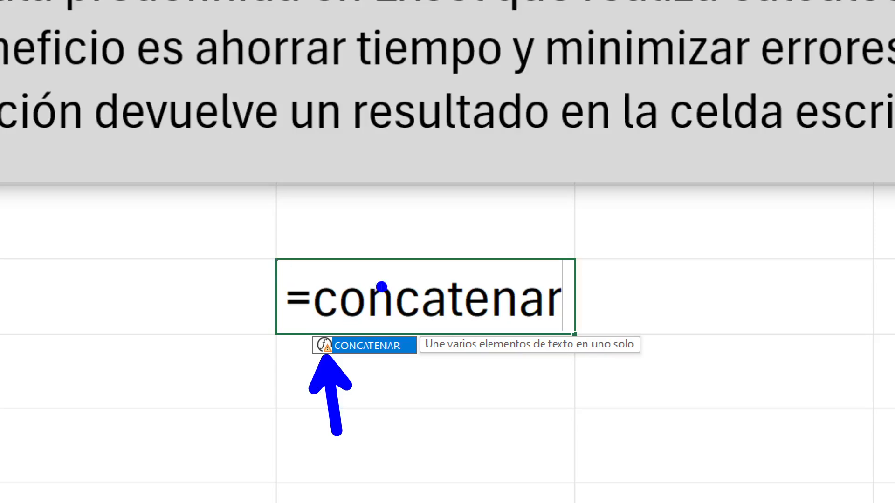
Shorten the function name in D6 to concat, and add and remove its opening parenthesis to view the syntax hint
key("BackSpace")
key("BackSpace")
key("BackSpace")
key("BackSpace")
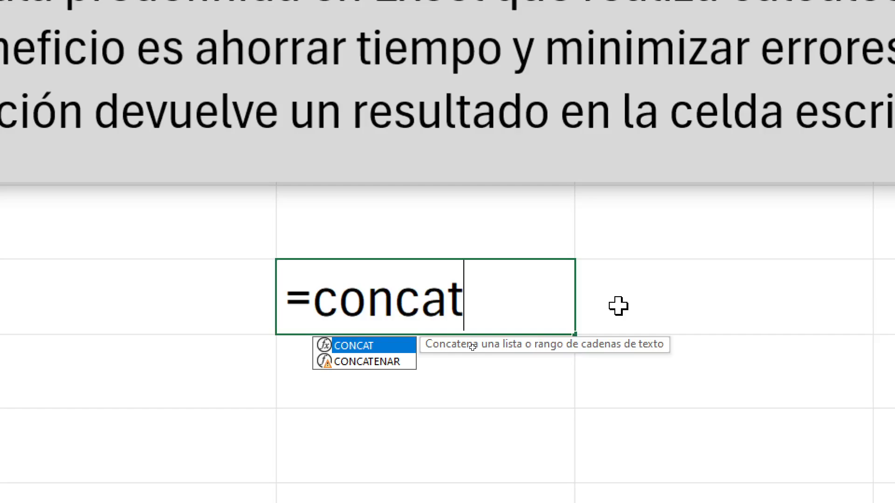
type("(")
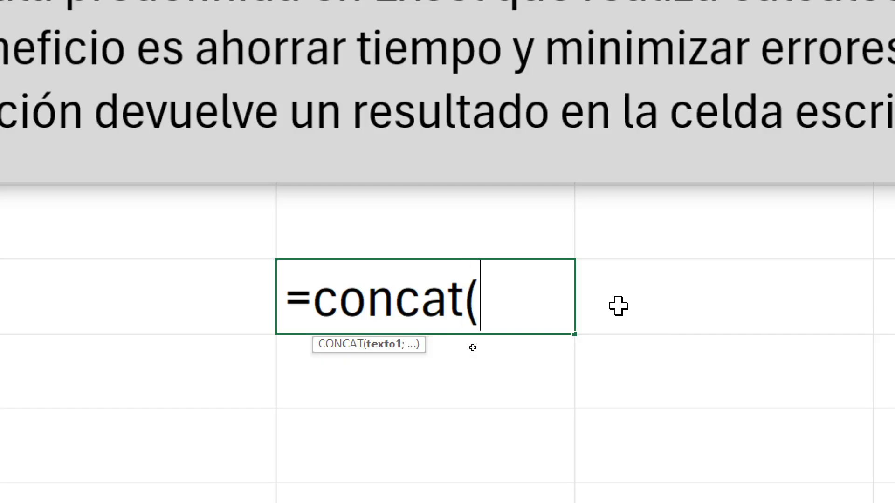
key("BackSpace")
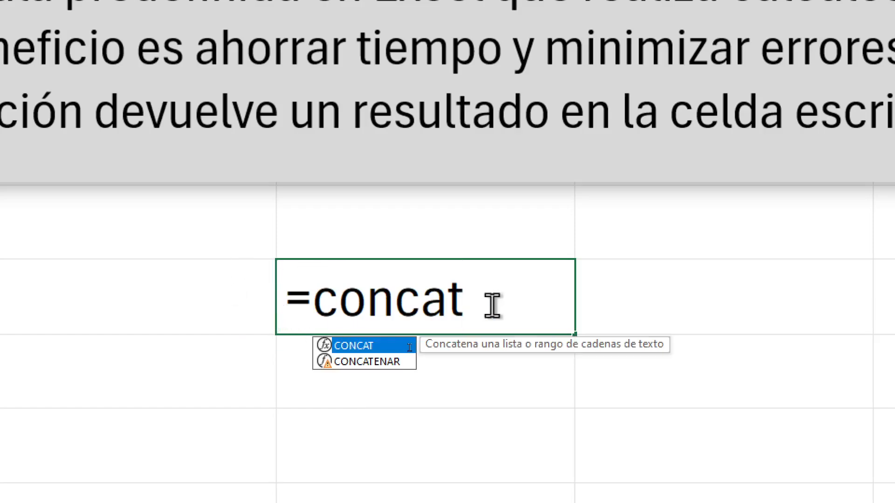
Replace concat in cell D6 with the function hoy and empty parentheses, giving =hoy()
left_click_drag(490, 306, 305, 307)
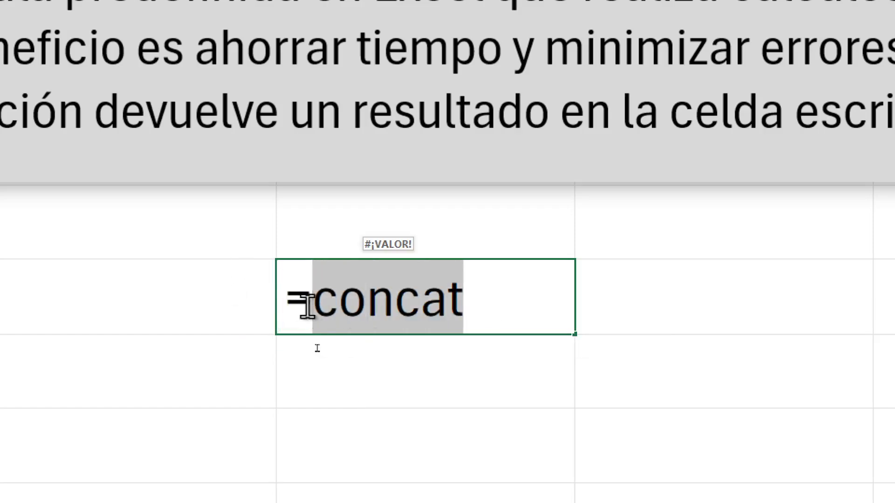
key("BackSpace")
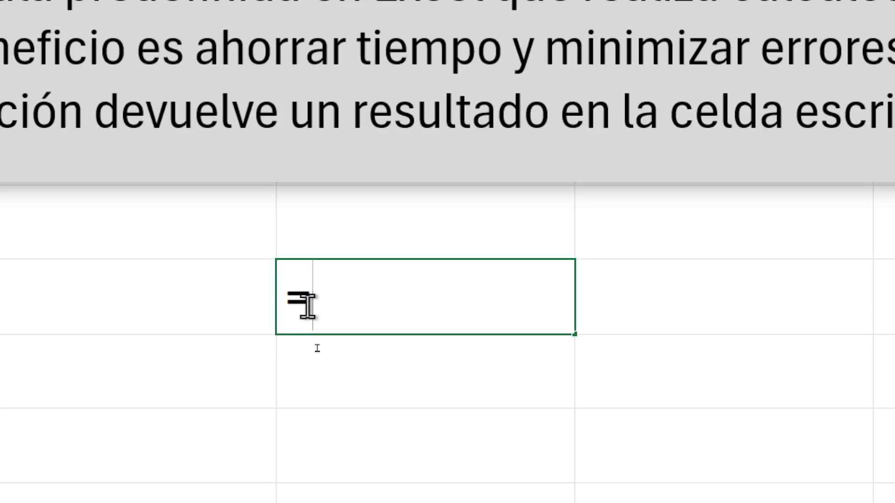
type("hoy")
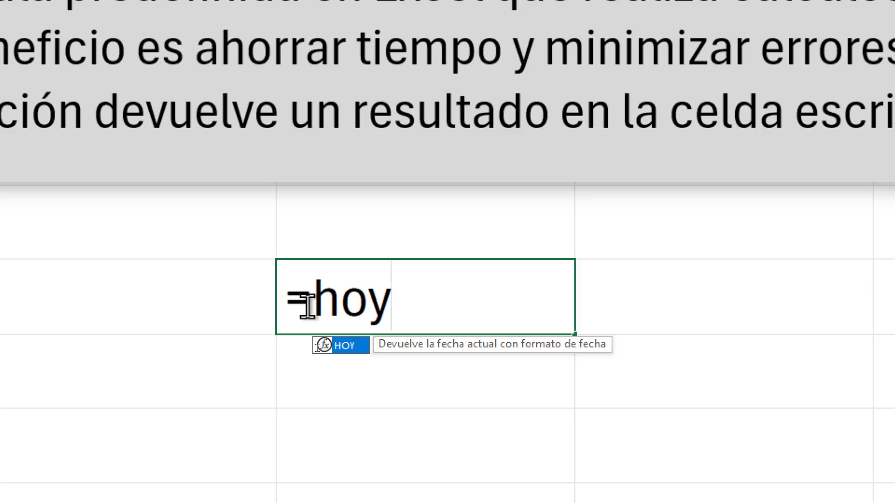
type("(")
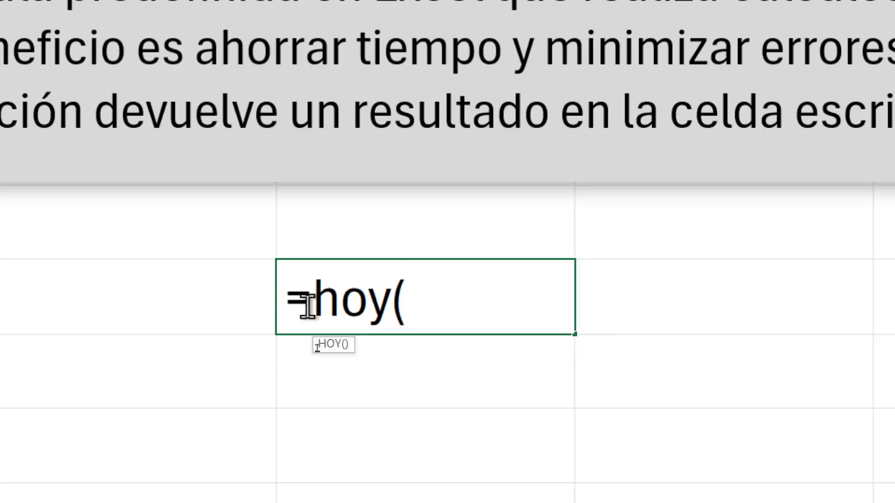
type(")")
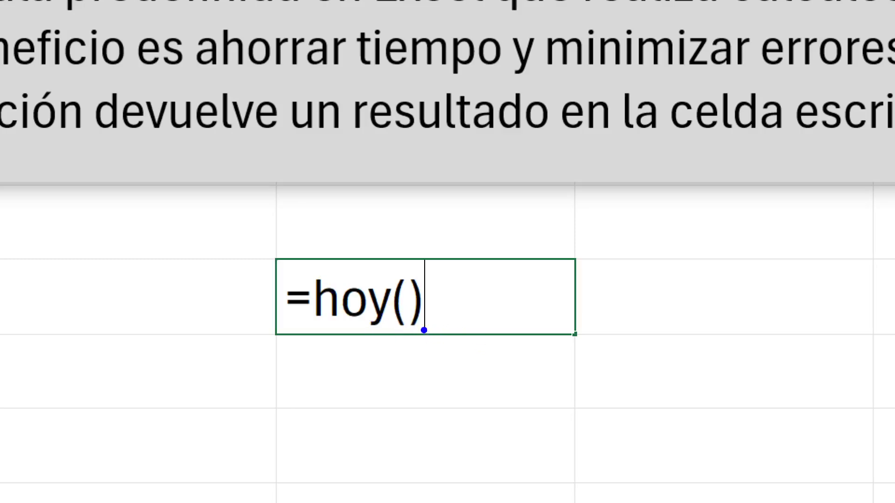
Frame the =hoy() formula with a blue box, point an arrow at it, and clear the annotations
mouse_move(269, 259)
left_mouse_down()
mouse_move(444, 316)
mouse_move(314, 298)
left_mouse_up()
key("ctrl+z")
mouse_move(269, 258)
left_mouse_down()
mouse_move(494, 349)
mouse_move(457, 346)
mouse_move(484, 413)
left_mouse_up()
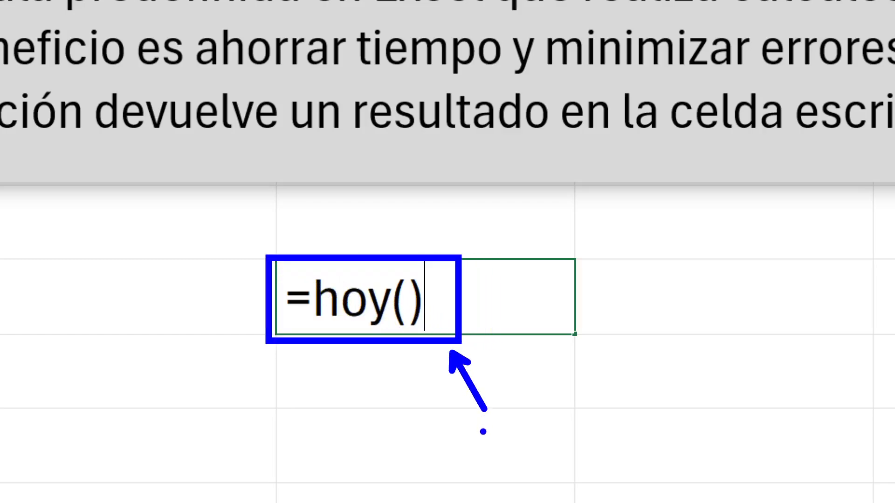
key("Escape")
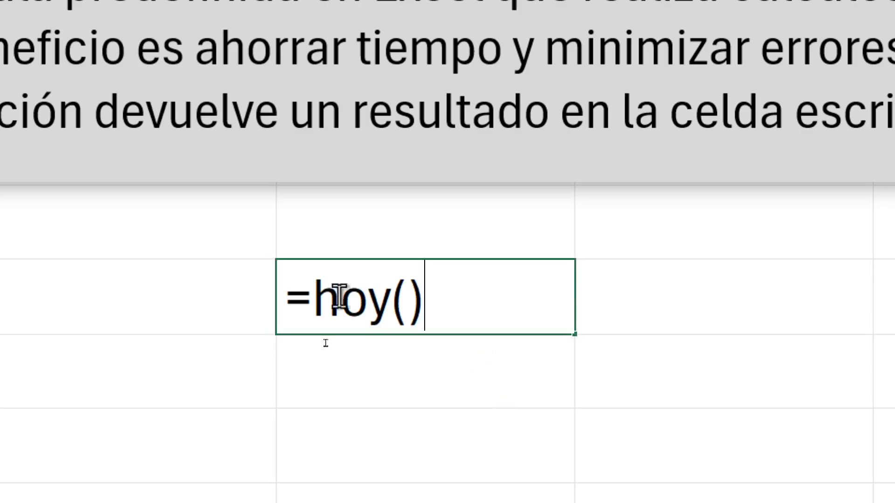
Highlight the function name hoy in the D6 formula, and commit =hoy() to the cell
left_click_drag(390, 317, 313, 308)
left_click(391, 317)
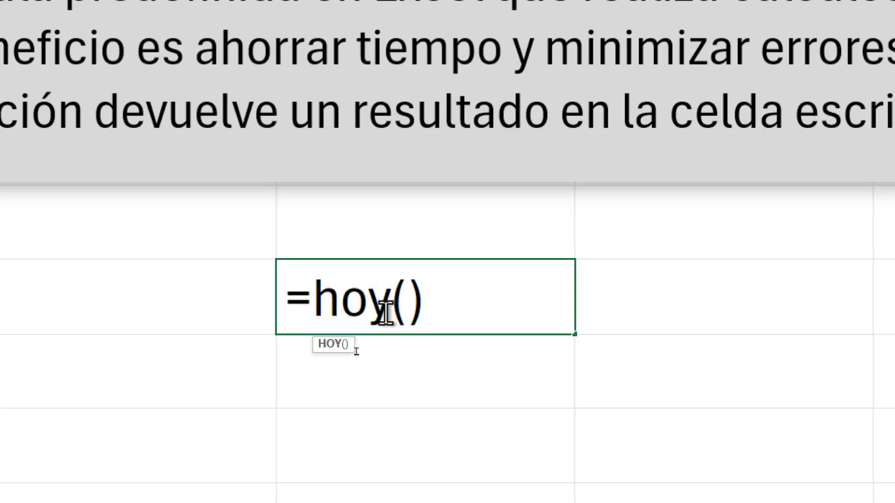
left_click(442, 302)
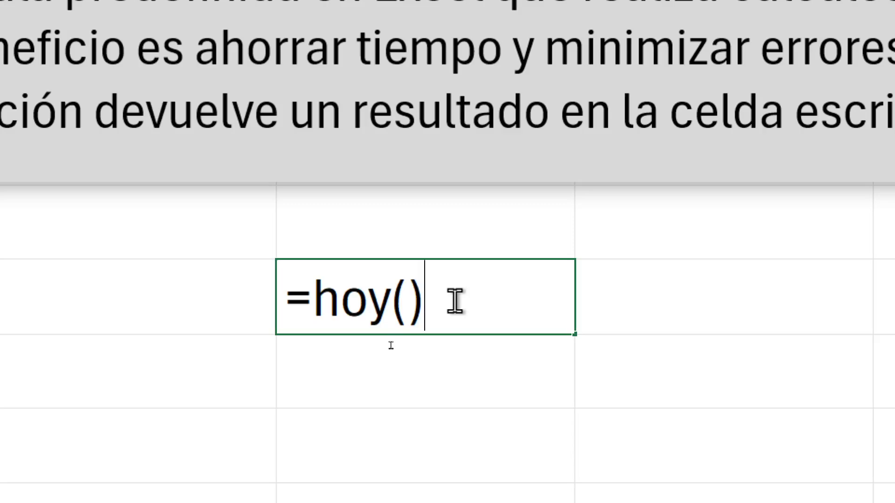
key("Return")
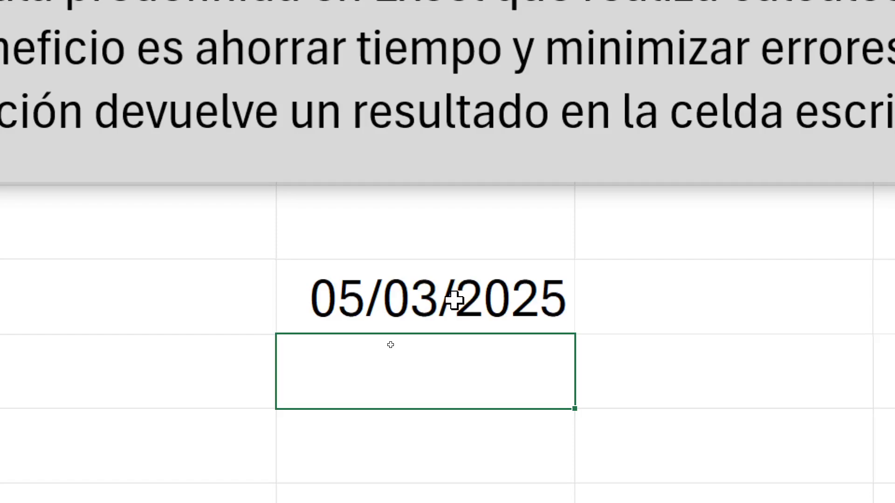
Clear cell D6 and enter the formula =hoy() in it again
left_click(455, 300)
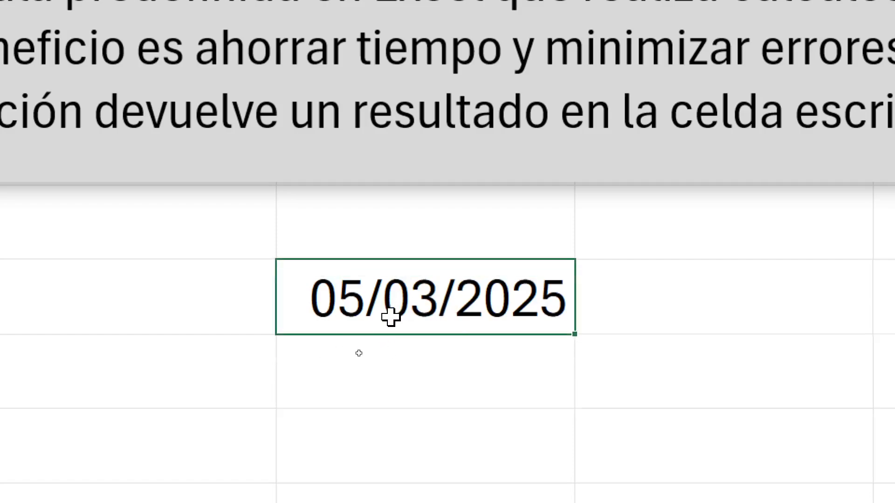
key("BackSpace")
type("=")
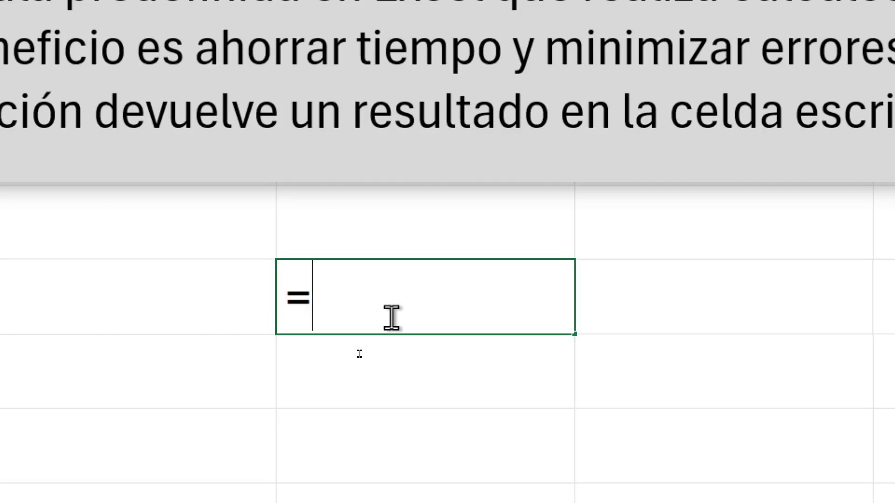
type("hoy()")
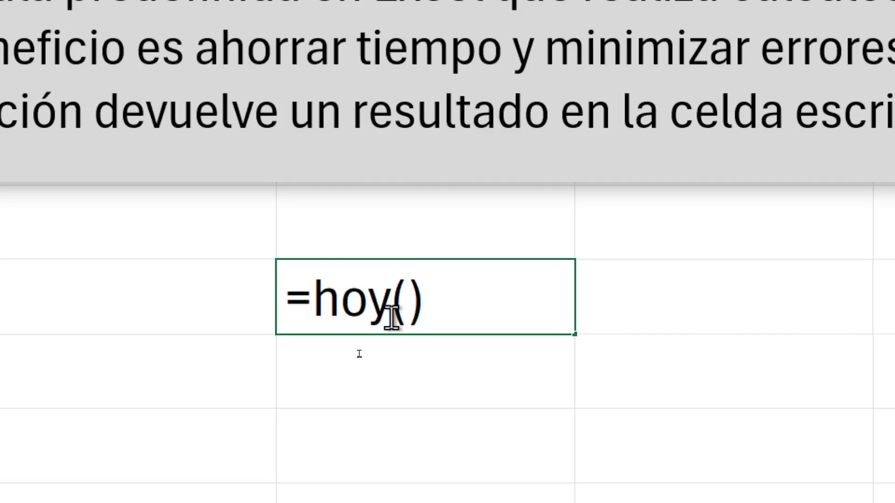
key("Return")
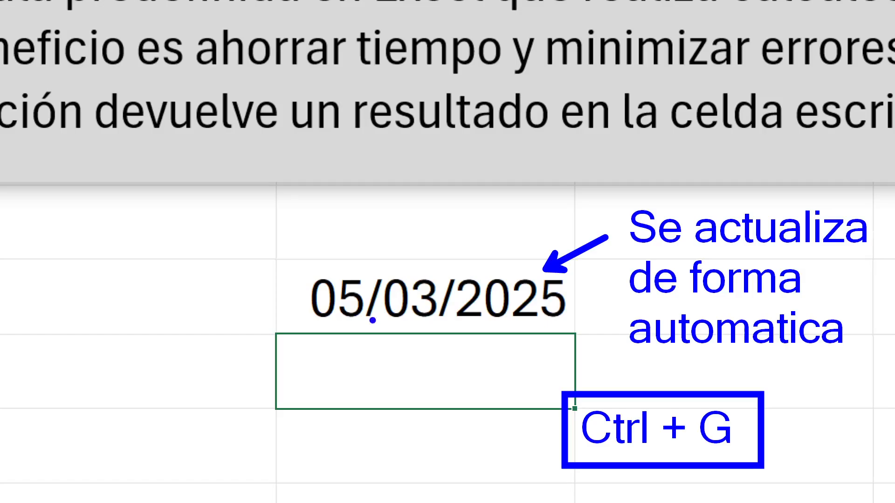
Frame the date in D6 with a blue box, save the annotated screen as c2 in Capturas Sesion 3 Excel, and clear the annotations
mouse_move(283, 265)
left_mouse_down()
mouse_move(369, 273)
mouse_move(564, 327)
left_mouse_up()
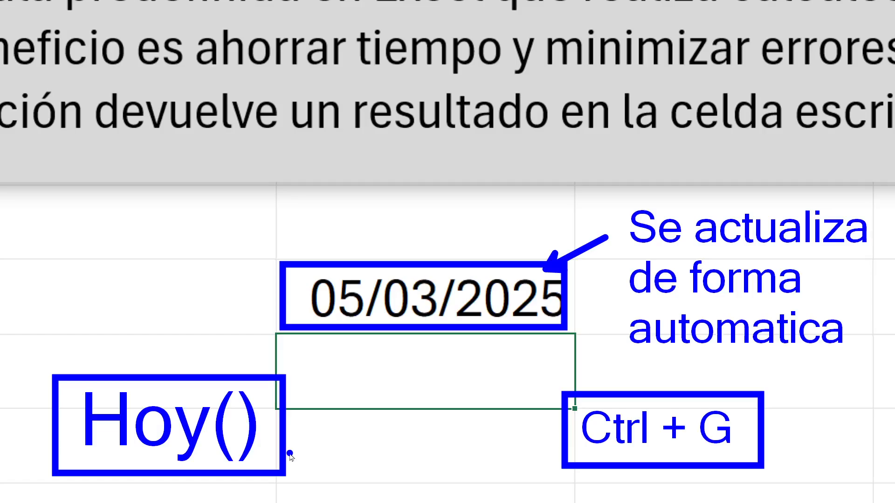
key("ctrl+s")
type("c2")
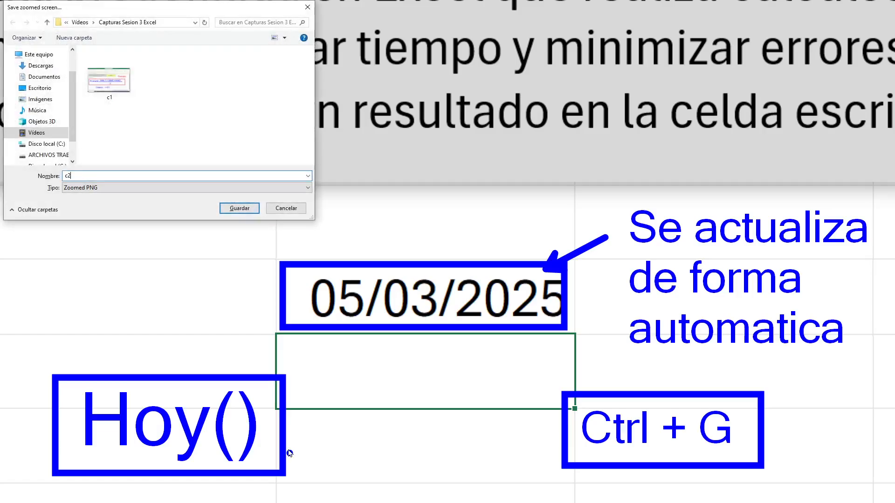
key("Return")
key("Escape")
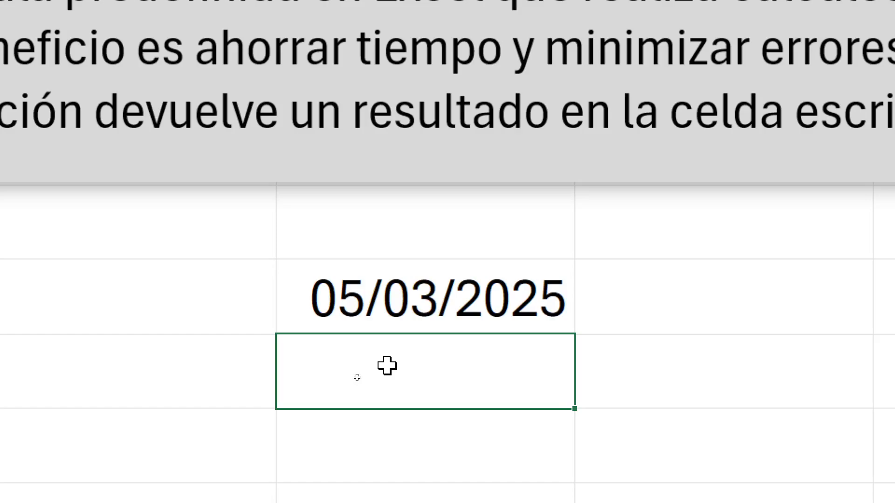
Enter the current date and time function =ahora() in cell D7
type("=")
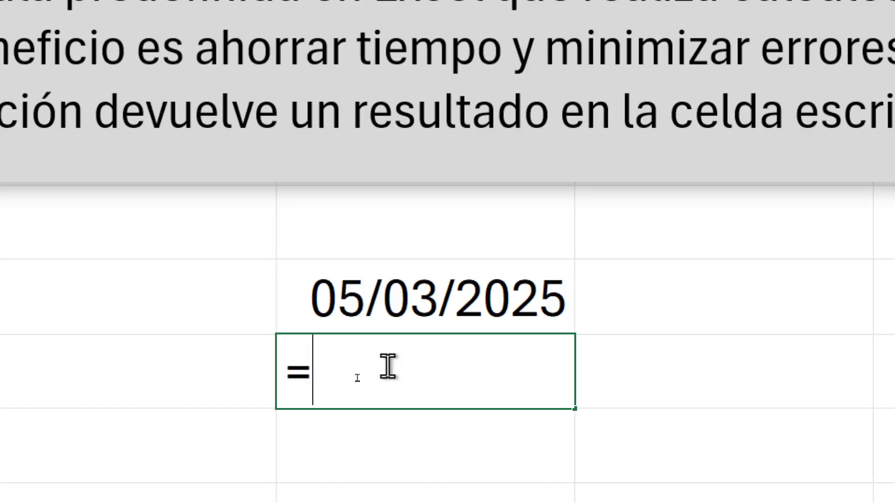
type("ahora")
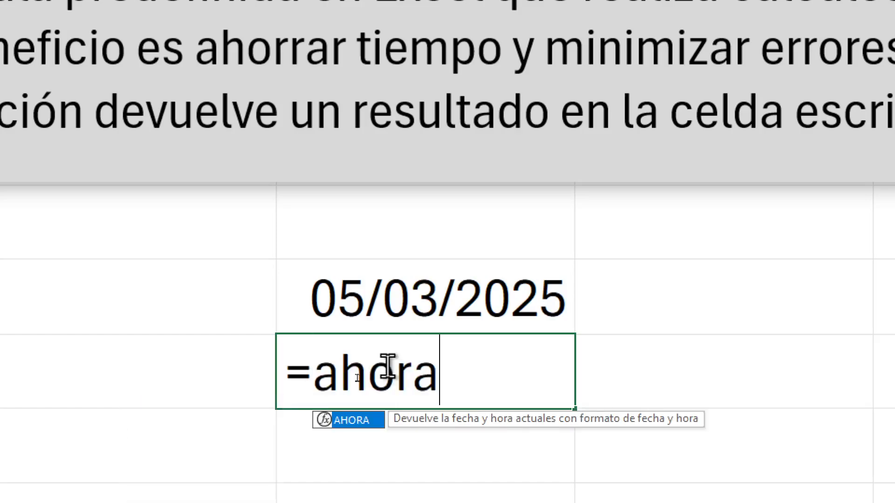
type("()")
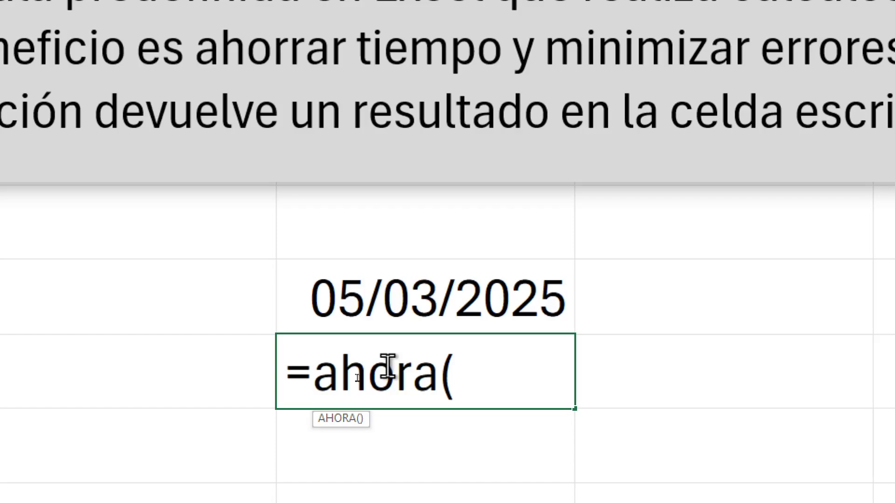
key("BackSpace")
key("BackSpace")
key("BackSpace")
key("BackSpace")
key("BackSpace")
key("BackSpace")
key("BackSpace")
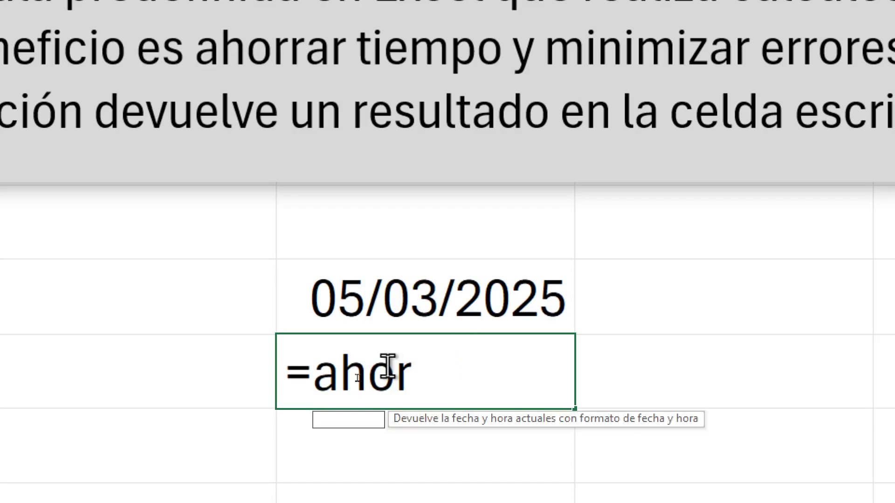
type("ahora")
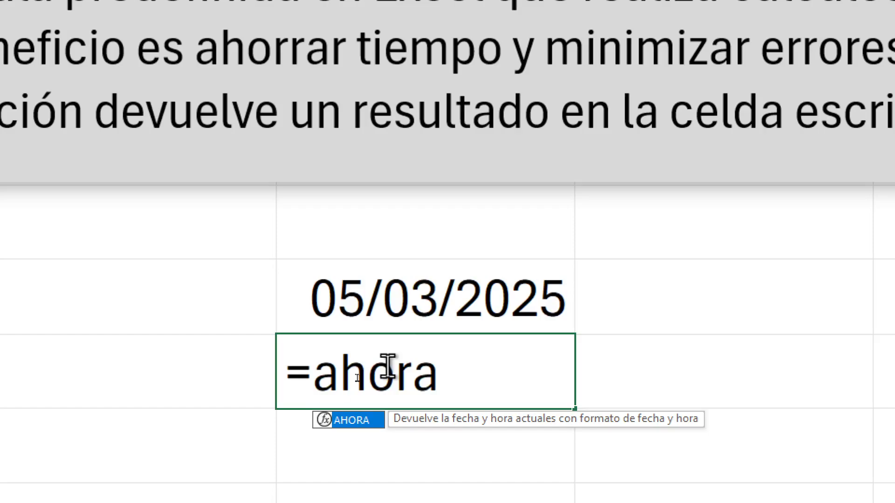
type("()")
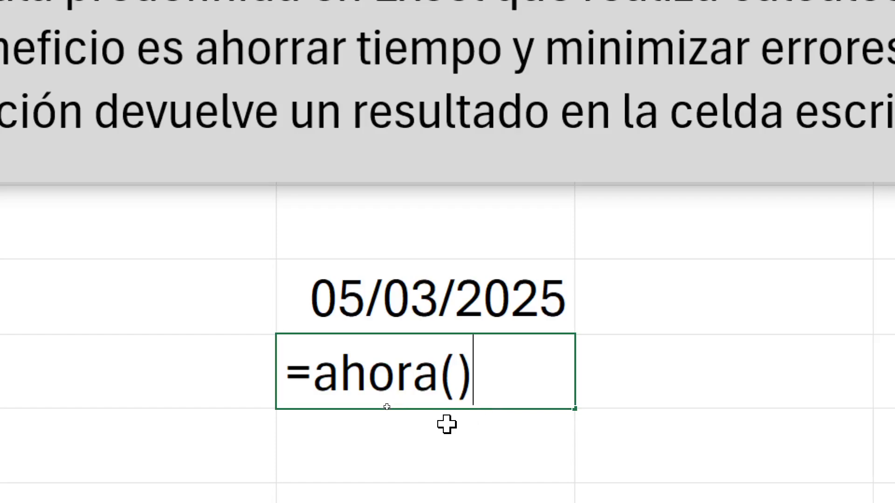
key("Return")
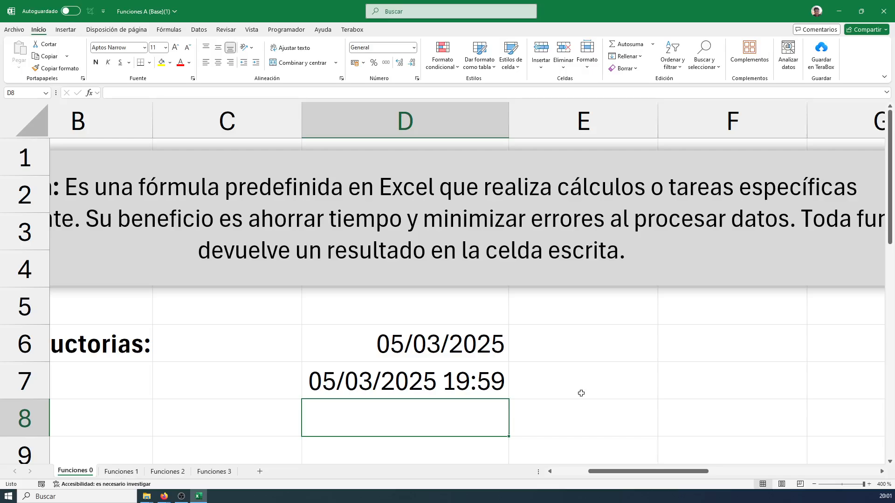
Look at the exercise on the Funciones 1 sheet and return to Funciones 0
left_click(136, 472)
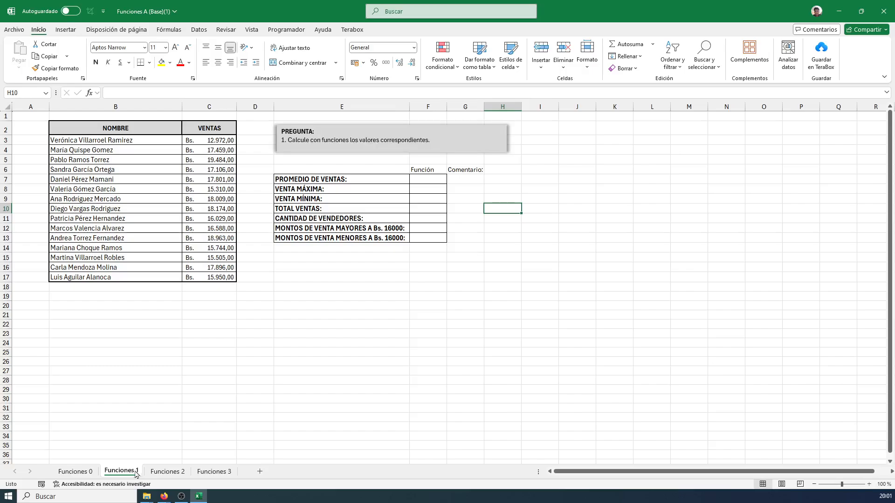
left_click(66, 472)
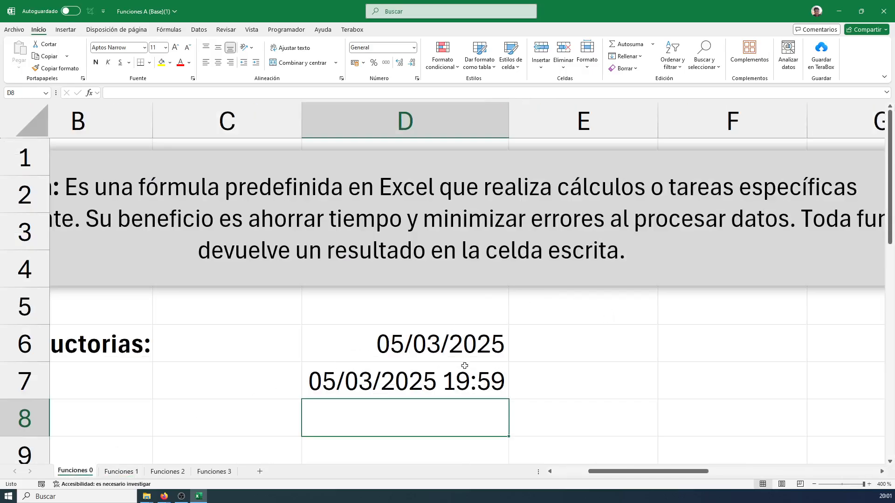
left_click(571, 390)
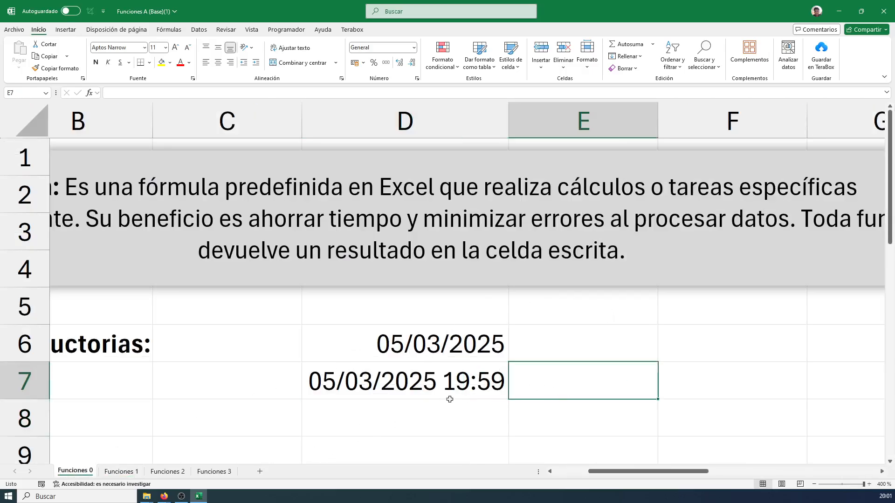
left_click(123, 472)
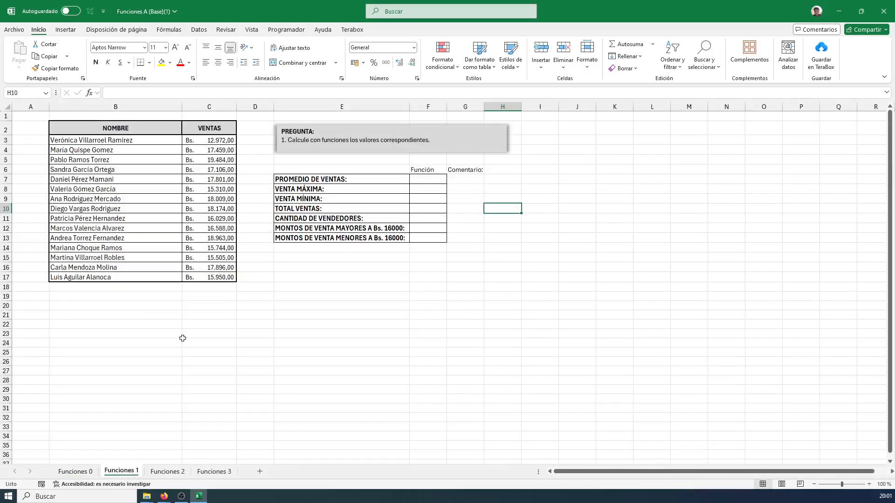
left_click(91, 472)
Start a TEXTO formula in cell D8, writing =texto( up to its opening parenthesis
left_click(402, 406)
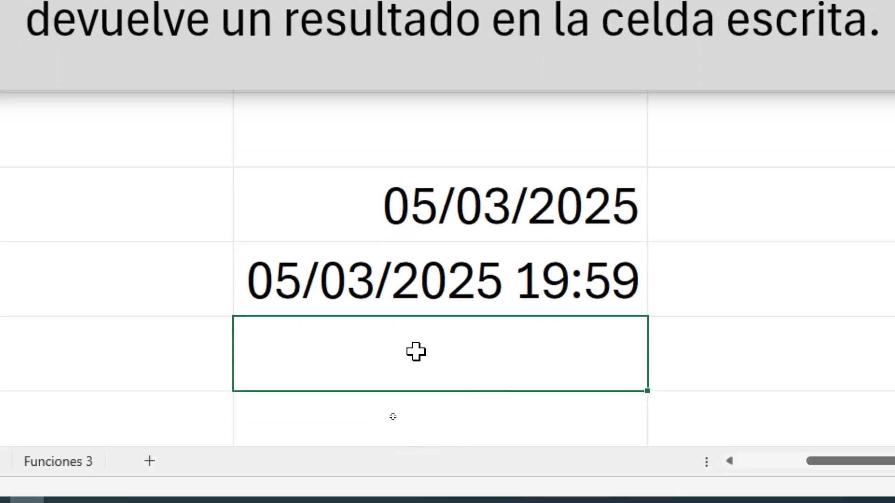
type("=")
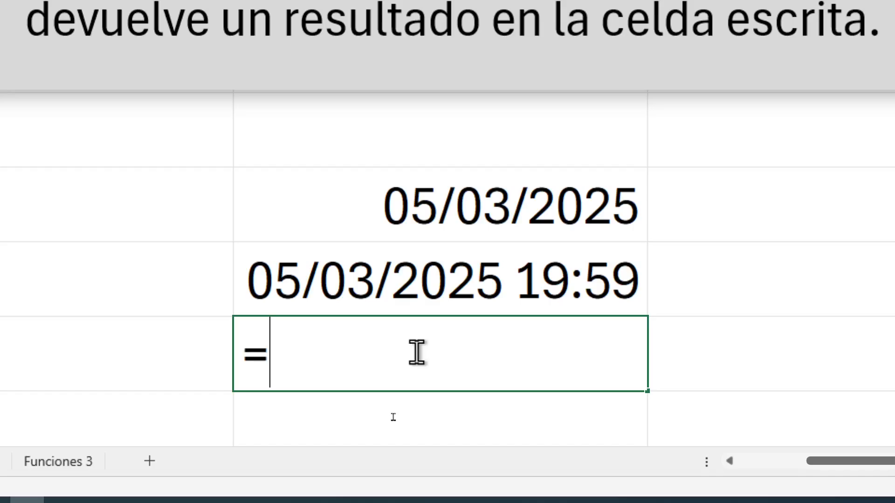
type("texto")
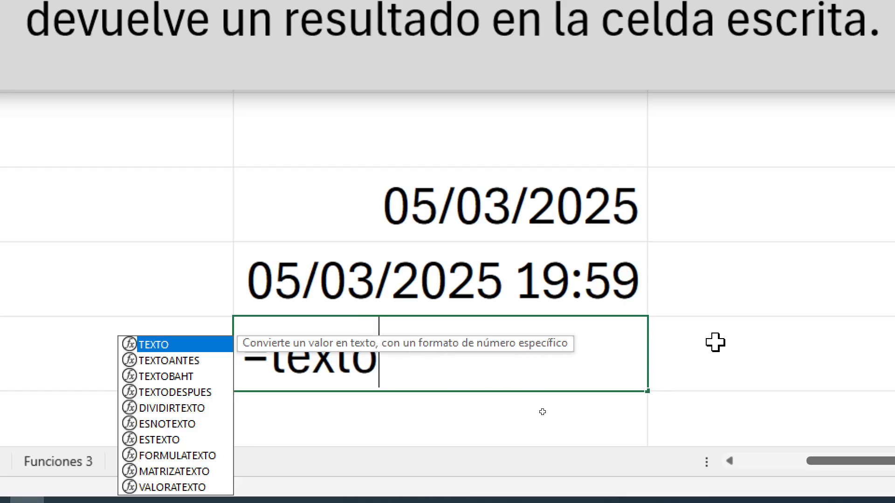
left_click(434, 369)
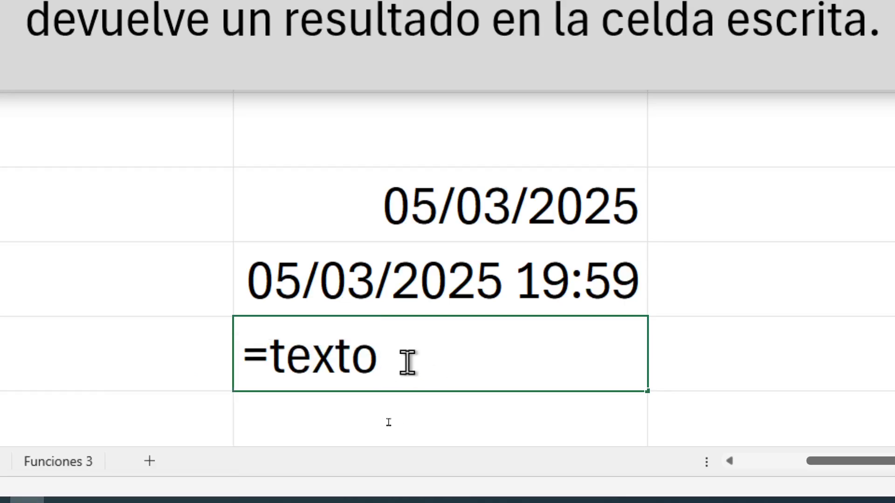
type("(")
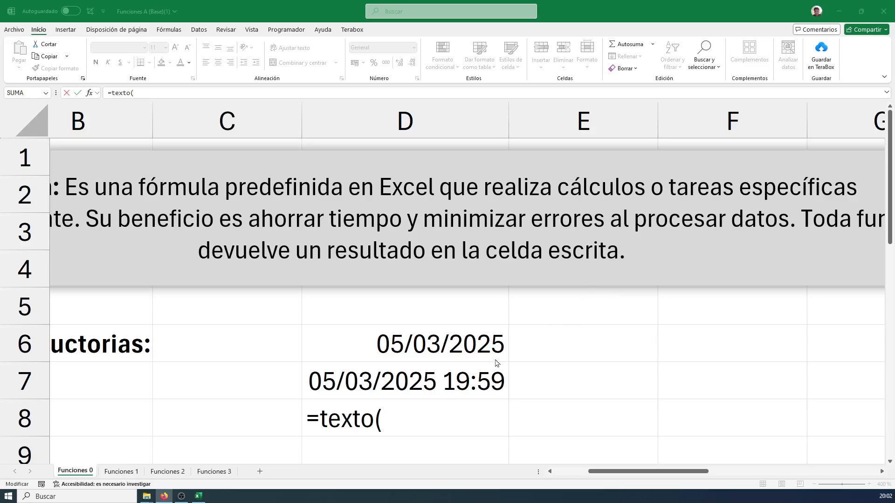
left_click(395, 418)
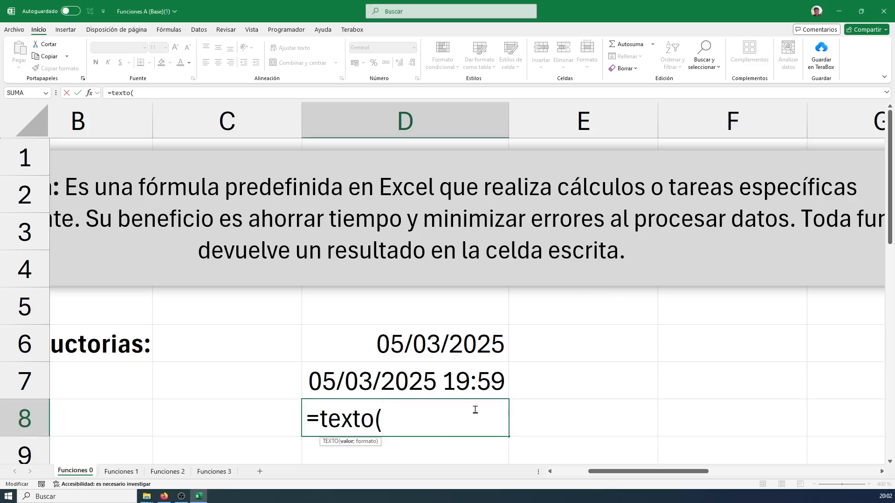
key("alt+Tab")
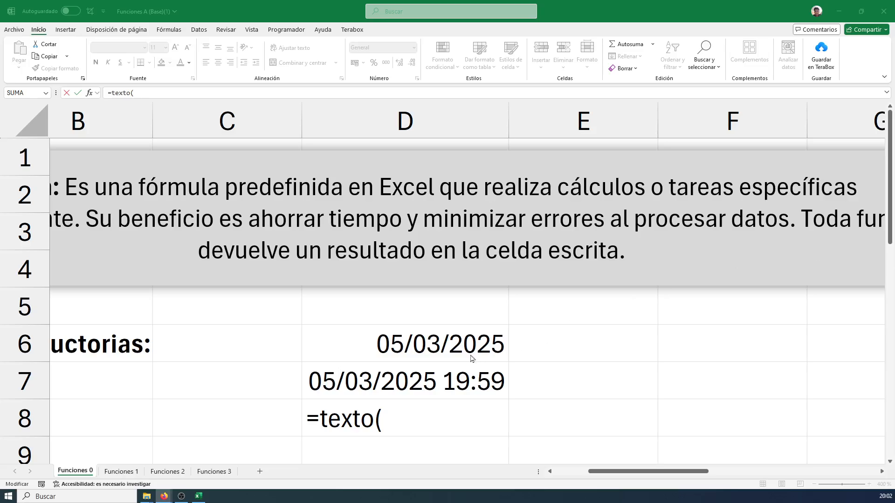
left_click(397, 410)
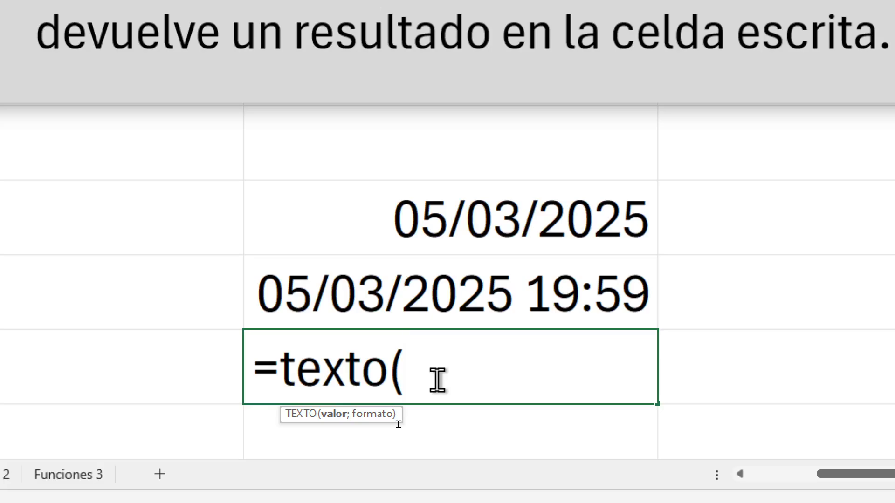
Give the TEXTO function in D8 the quoted date "05/03/2025" as its value argument
type("\"05")
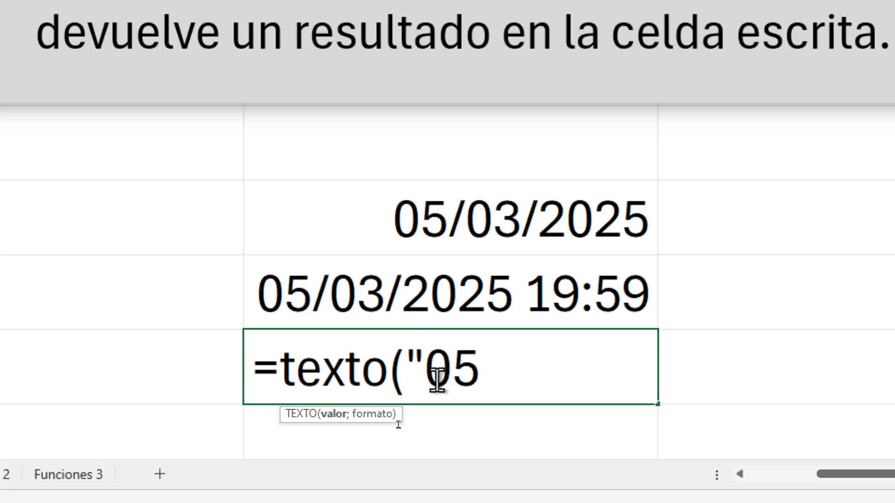
type("/03")
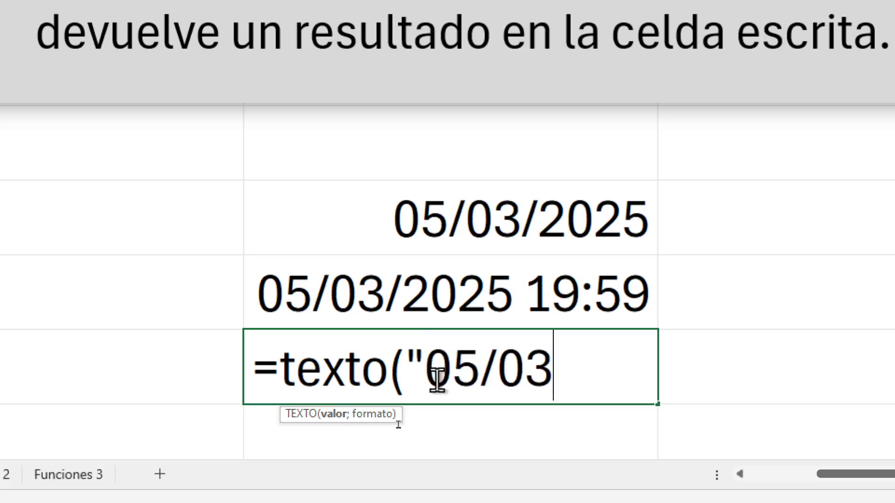
type("/2025")
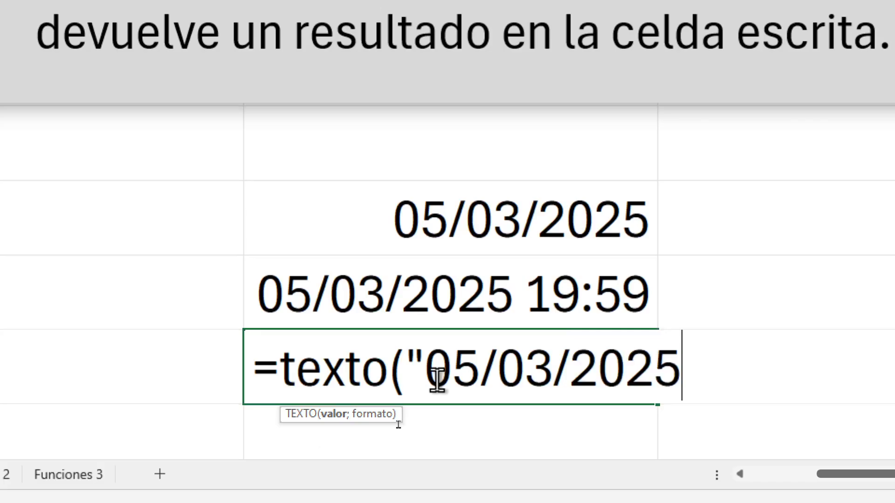
type("\"")
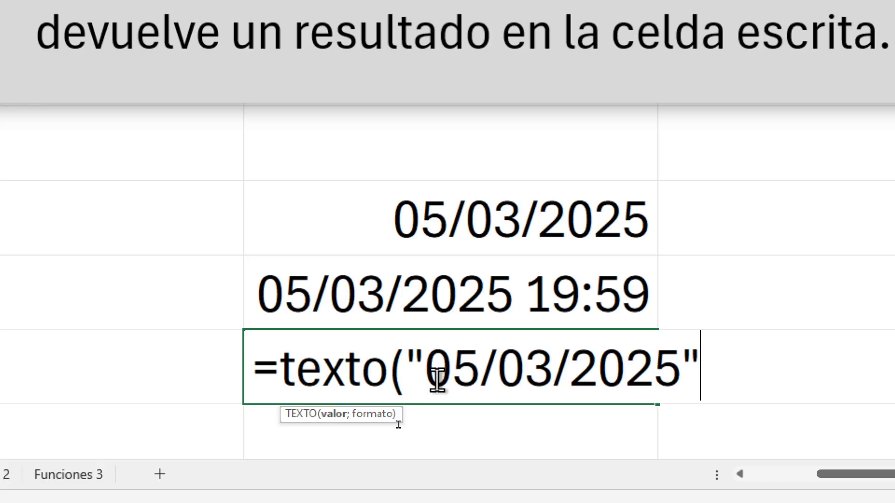
Add the semicolon separator after the date in D8, and briefly underline the formato argument of the syntax hint in red
type(";")
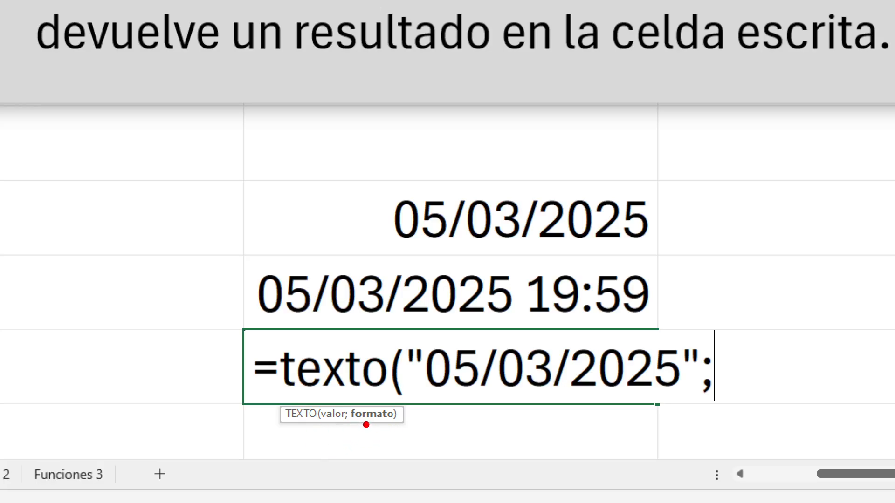
left_click_drag(350, 427, 402, 425)
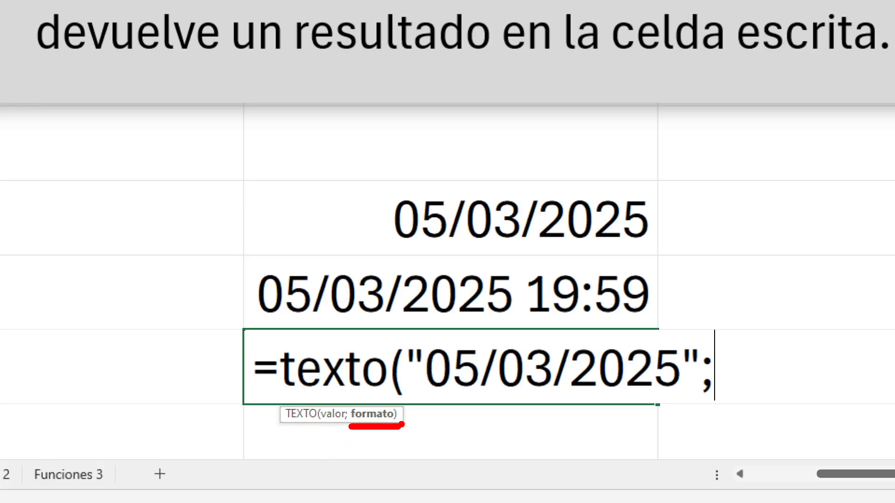
key("Escape")
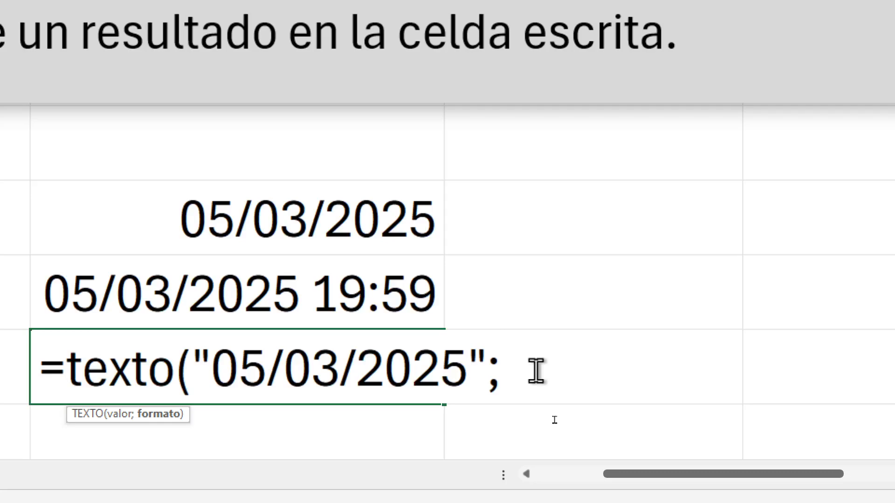
Complete the TEXTO formula in D8 with the format argument "mmmm", close its parenthesis and enter it
type("\"m")
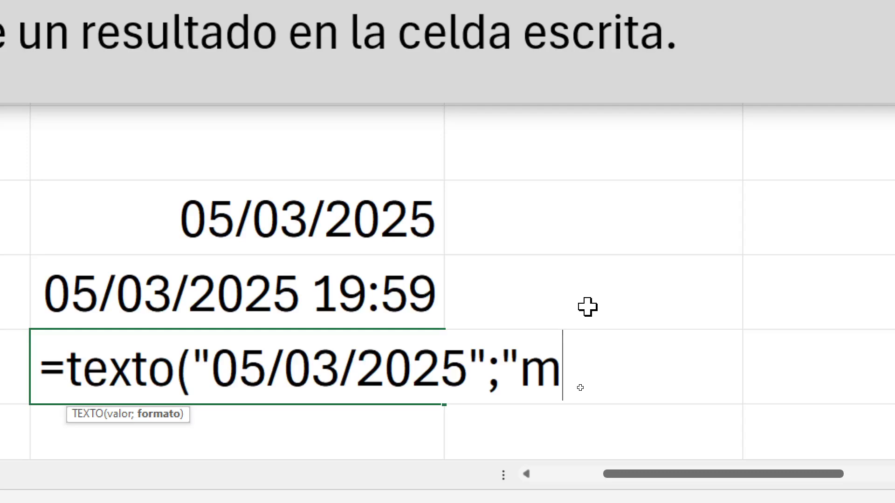
type("mm")
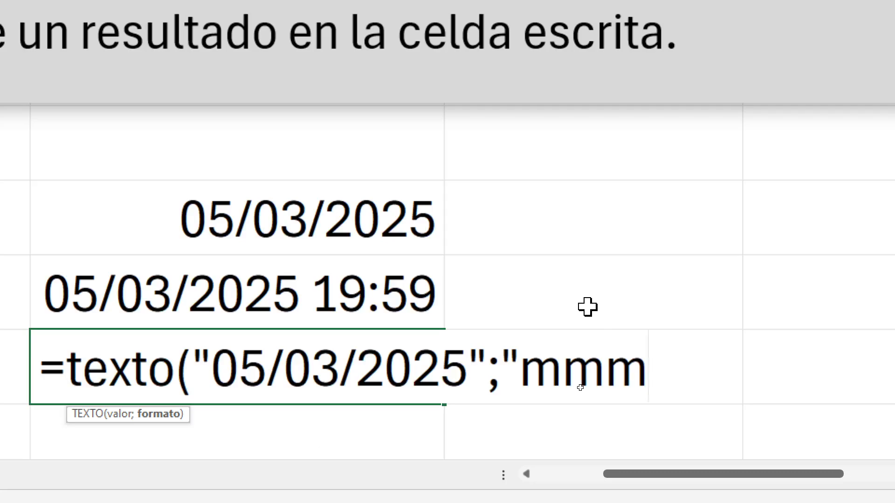
type("m\"")
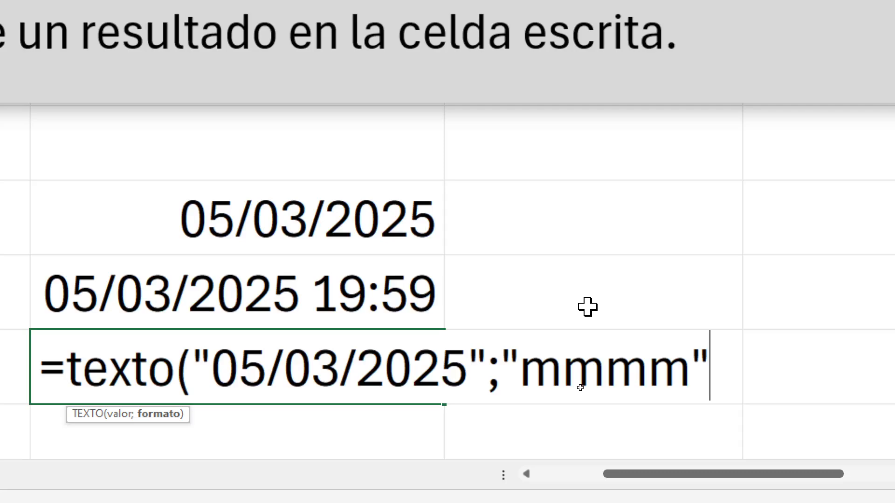
type(")")
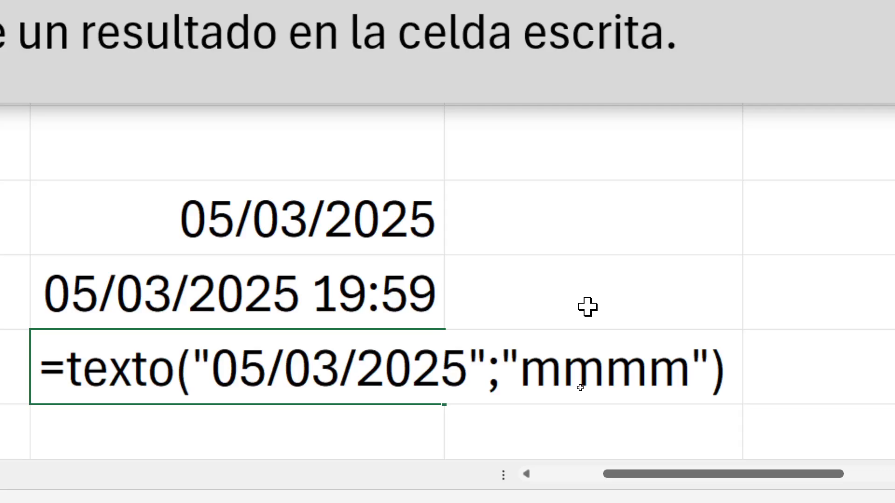
key("Return")
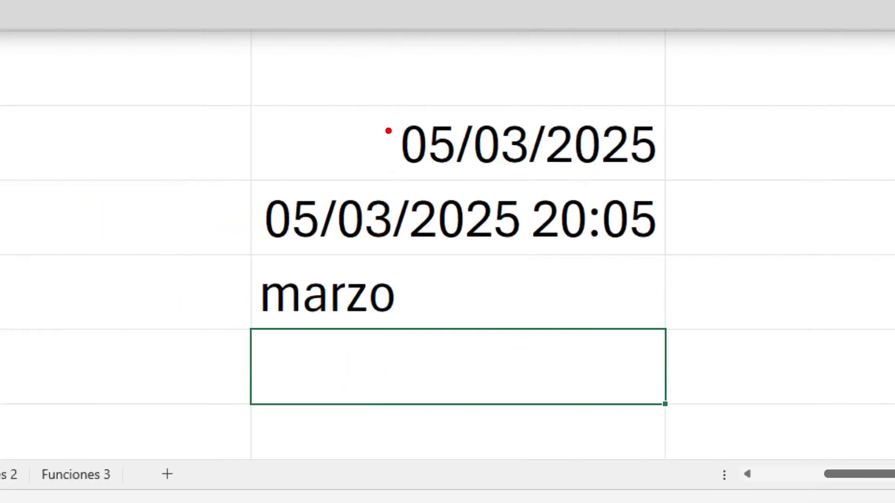
Annotate the date 05/03/2025 with a red box and arrow, and its month 03 with a blue box and arrow
left_click_drag(385, 111, 691, 181)
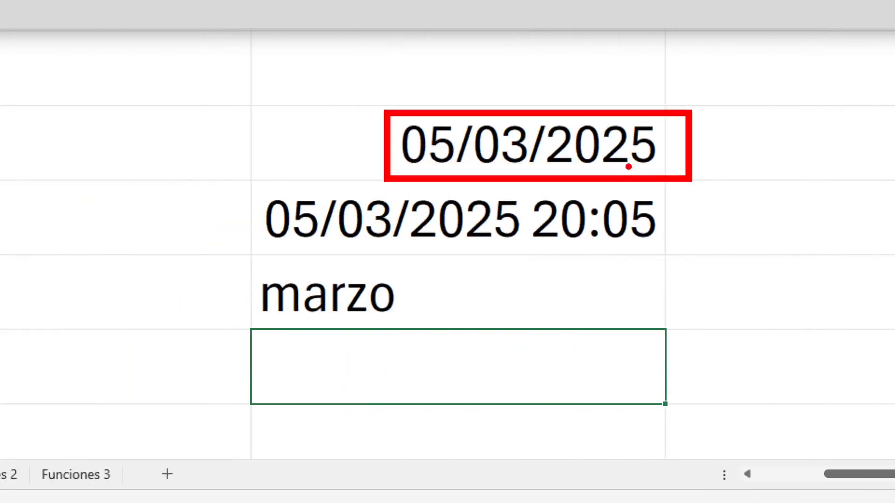
left_click_drag(672, 138, 743, 126)
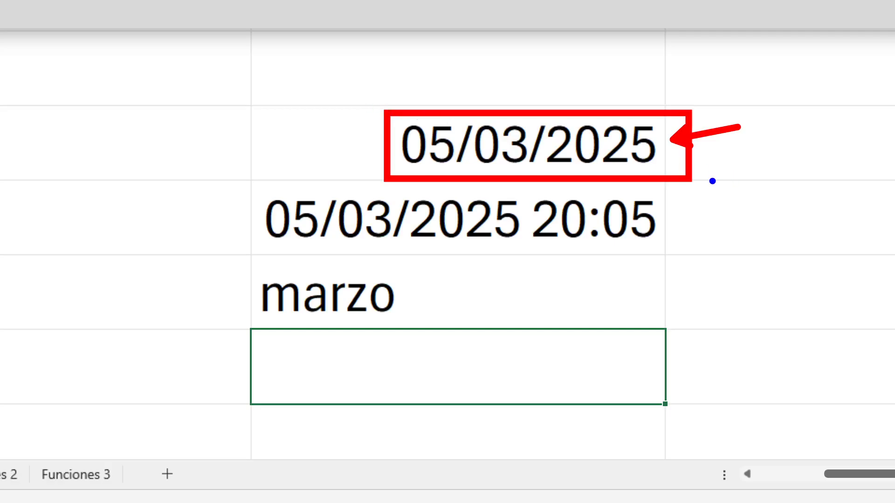
left_click_drag(462, 117, 534, 178)
left_click_drag(502, 103, 523, 62)
Add the blue text annotation "mmmm" above the arrow that points to the month 03
key("t")
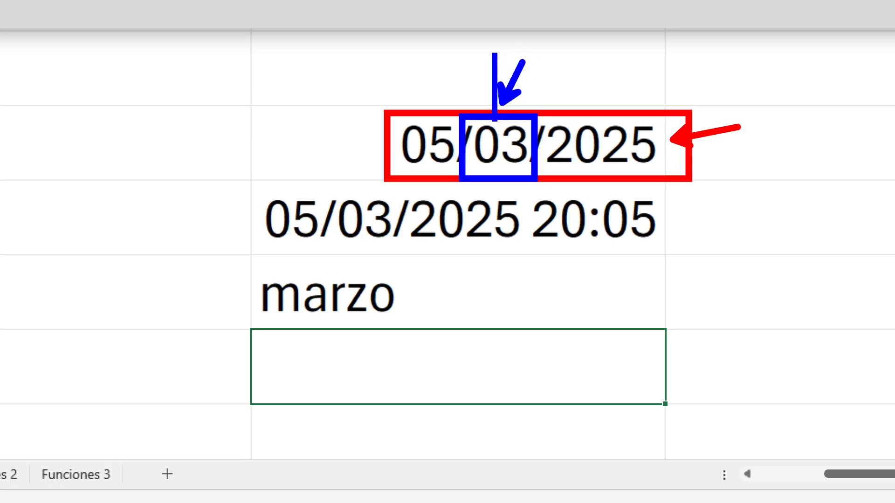
scroll(469, 17, "down", 5)
type("mmmmm")
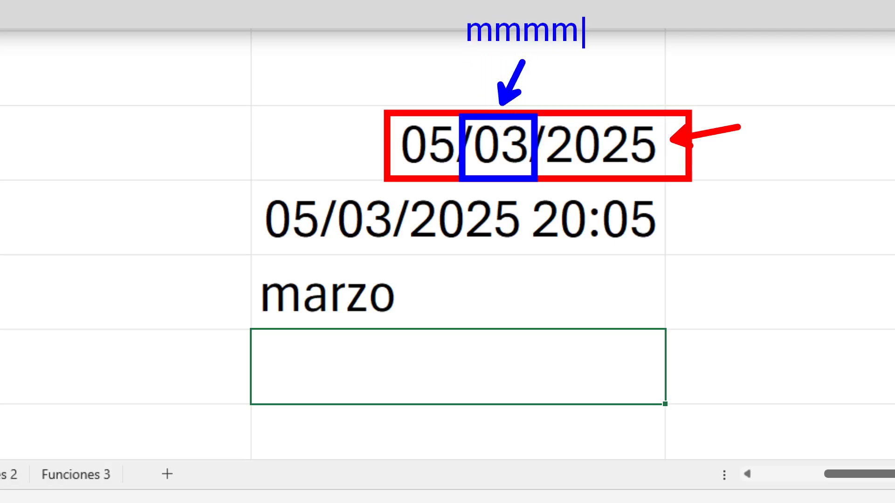
key("Escape")
Write the larger blue annotation =texto("05/03/2025" over the empty cell below marzo
key("t")
scroll(271, 414, "up", 5)
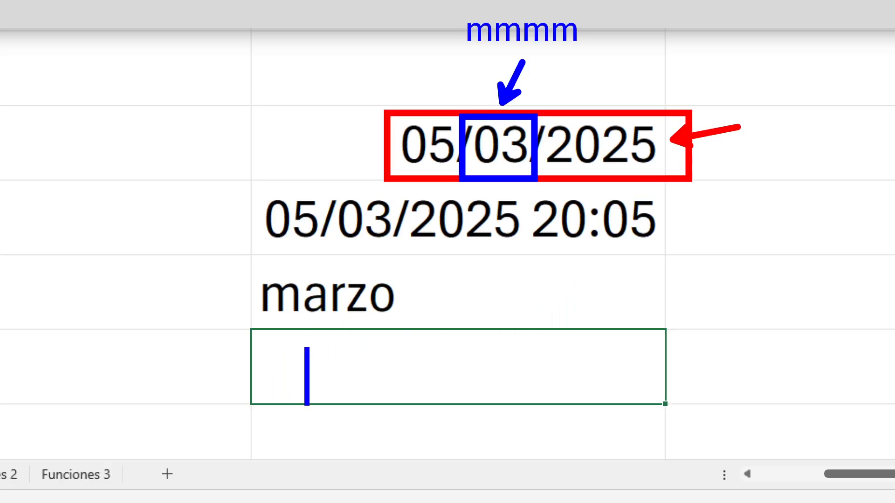
type("=texto")
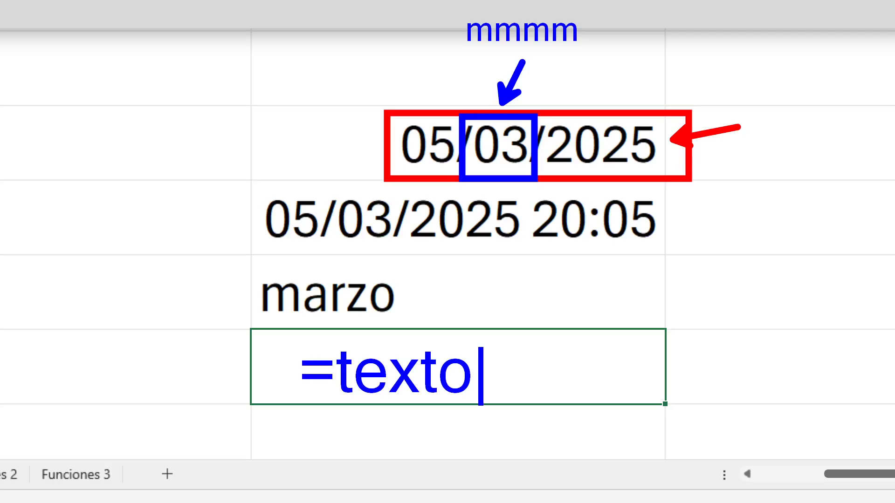
type("(\"")
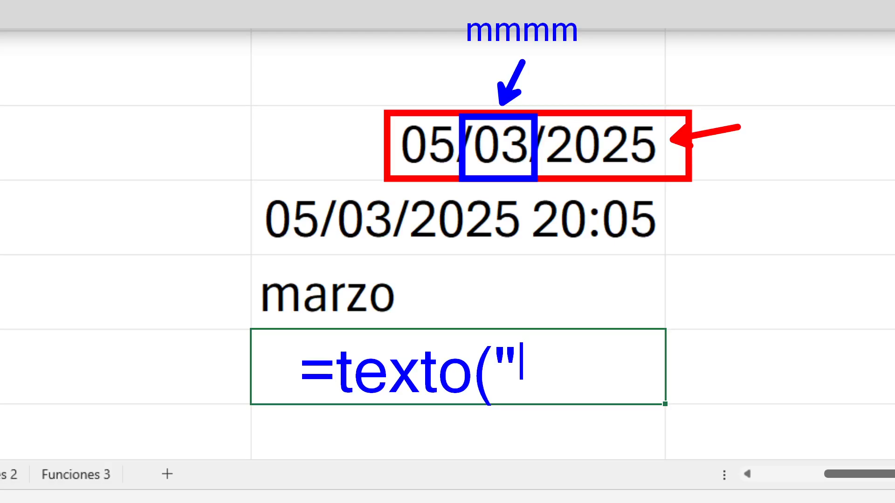
type("05/03/")
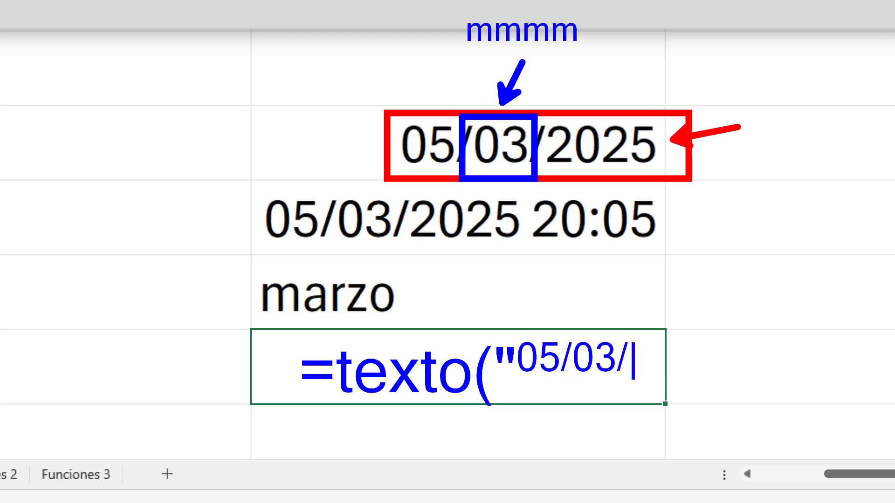
type("2025\"")
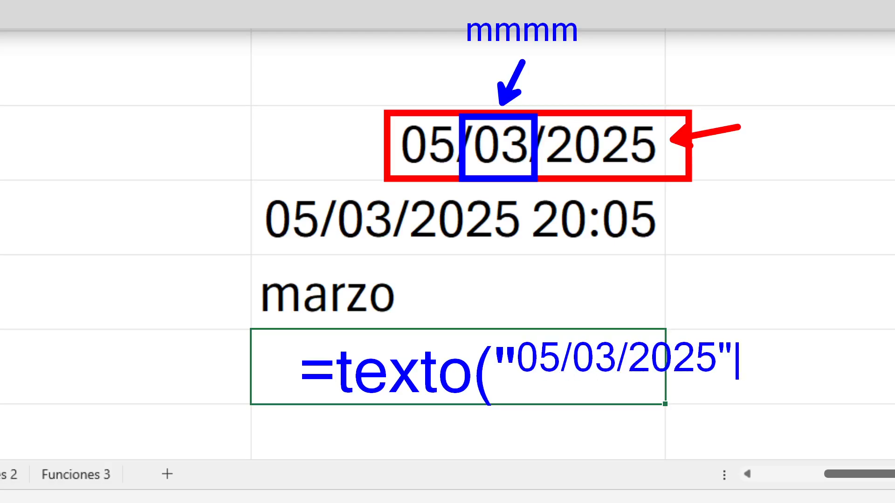
type(";\"mmmm")
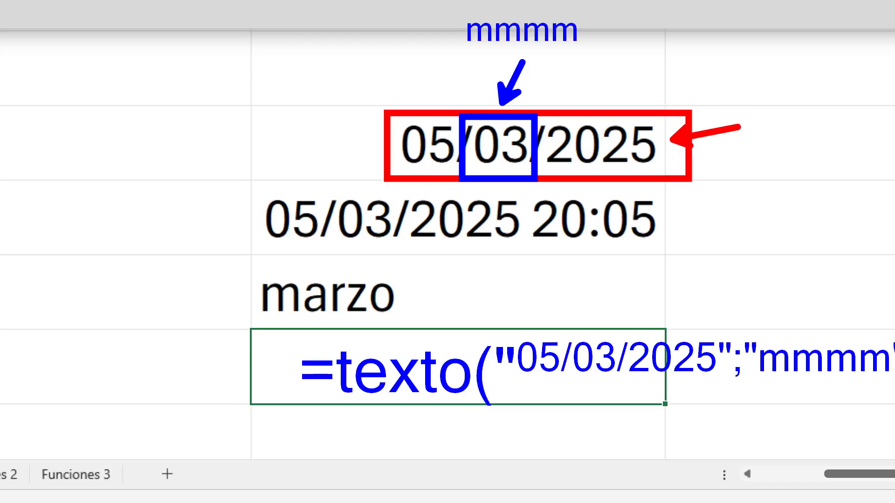
Extend the blue annotation with ;"mmmm") in smaller lettering so the whole formula fits on screen
key("BackSpace")
key("BackSpace")
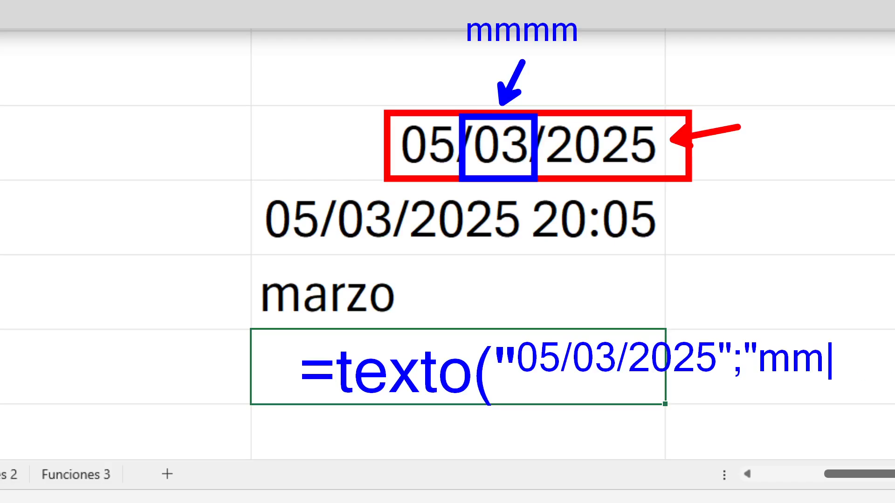
key("BackSpace")
key("BackSpace")
key("BackSpace")
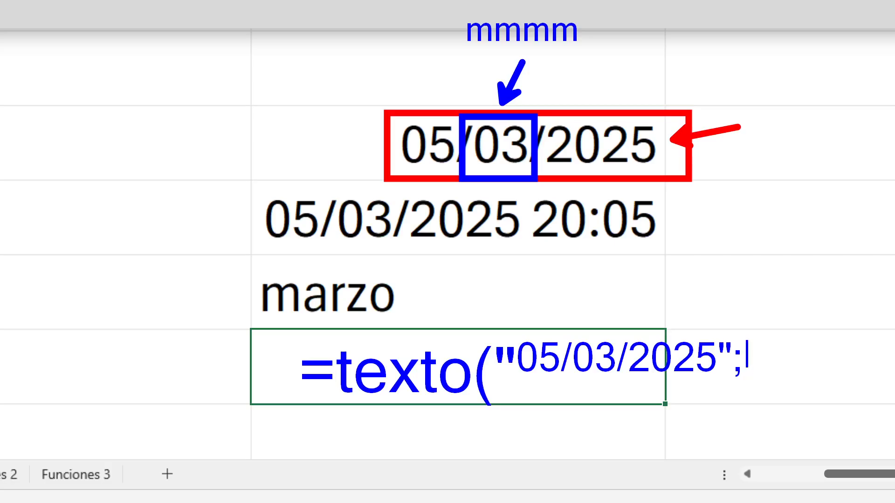
type("\"")
type("mmmm")
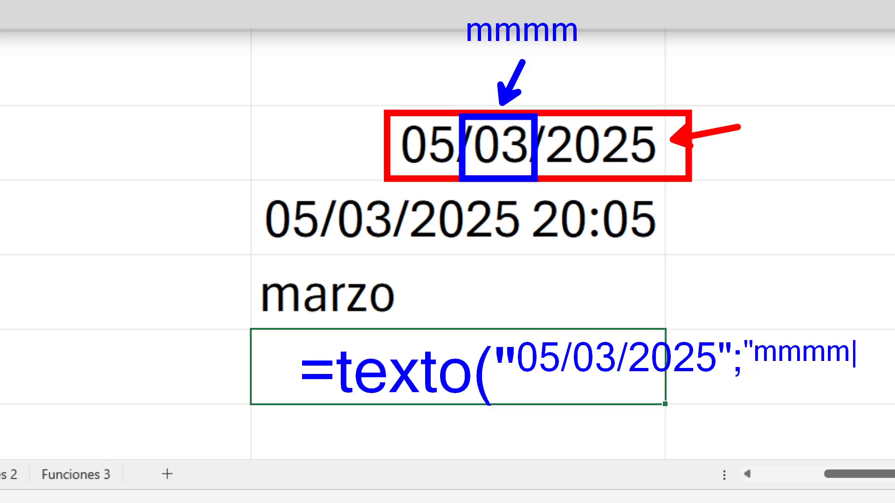
type("\")")
Underline the annotated date in red and "mmmm" in green, then box the month 03 and the mmmm label in green with an arrow
left_click_drag(512, 385, 732, 385)
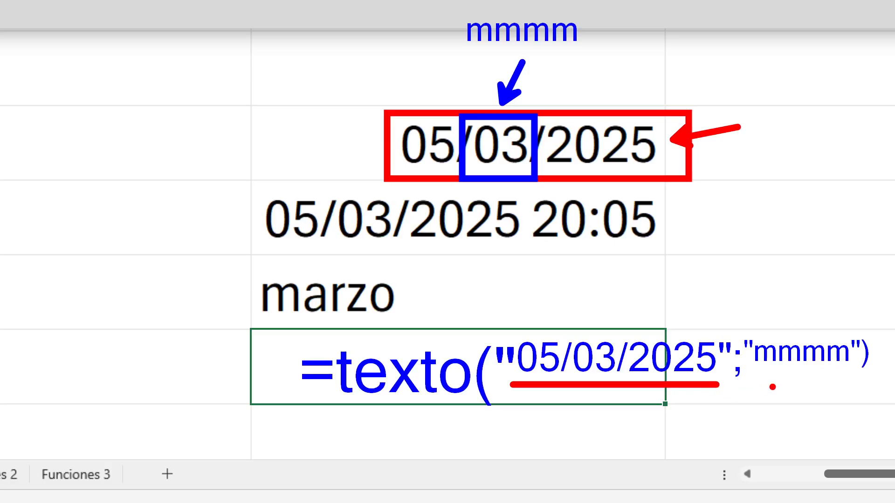
key("g")
left_click_drag(753, 374, 846, 374)
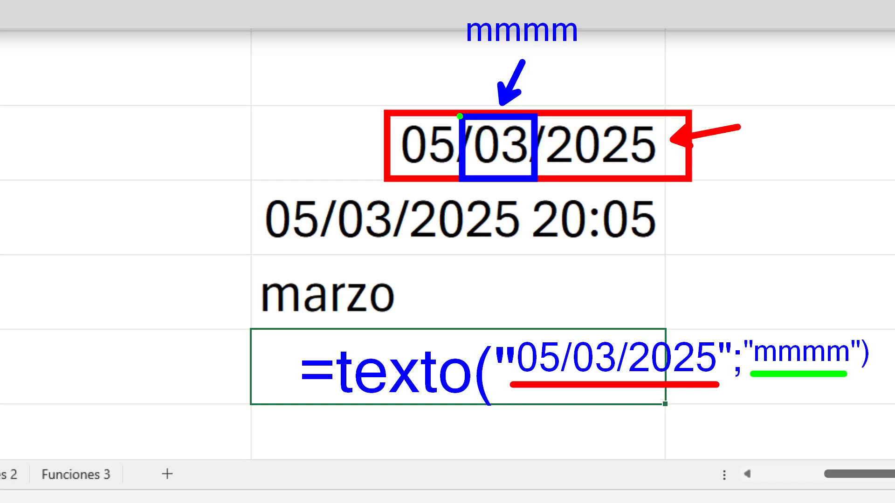
mouse_move(461, 116)
left_mouse_down()
mouse_move(557, 181)
mouse_move(537, 182)
left_mouse_up()
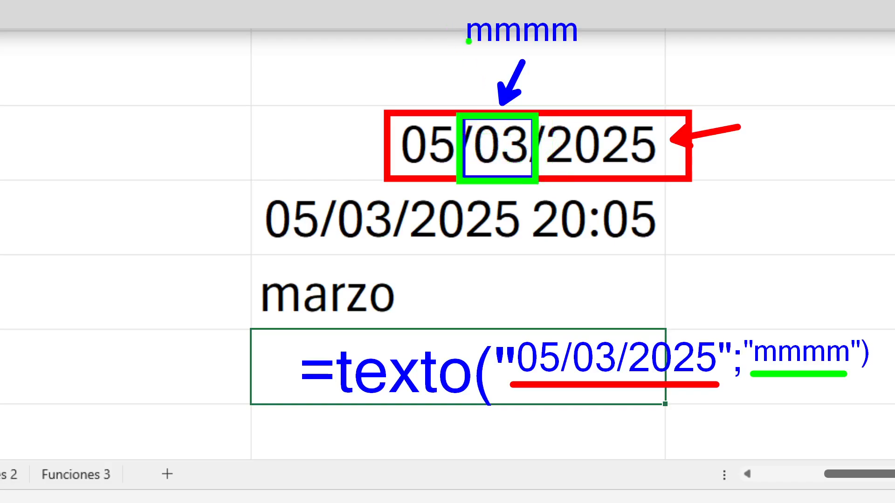
mouse_move(450, 13)
left_mouse_down()
mouse_move(588, 54)
mouse_move(648, 35)
mouse_move(694, 35)
left_mouse_up()
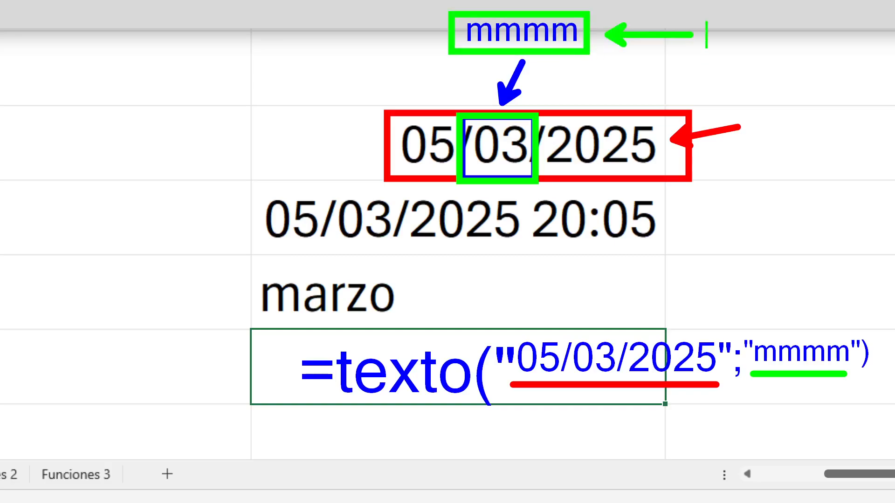
Label the green arrow beside mmmm with the blue text "texto completo"
type("texto")
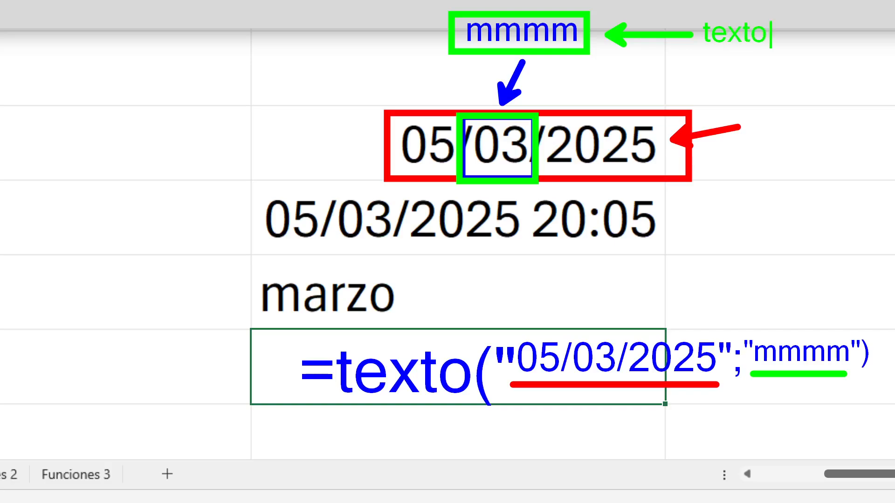
key("BackSpace")
key("BackSpace")
key("BackSpace")
key("BackSpace")
key("BackSpace")
key("Escape")
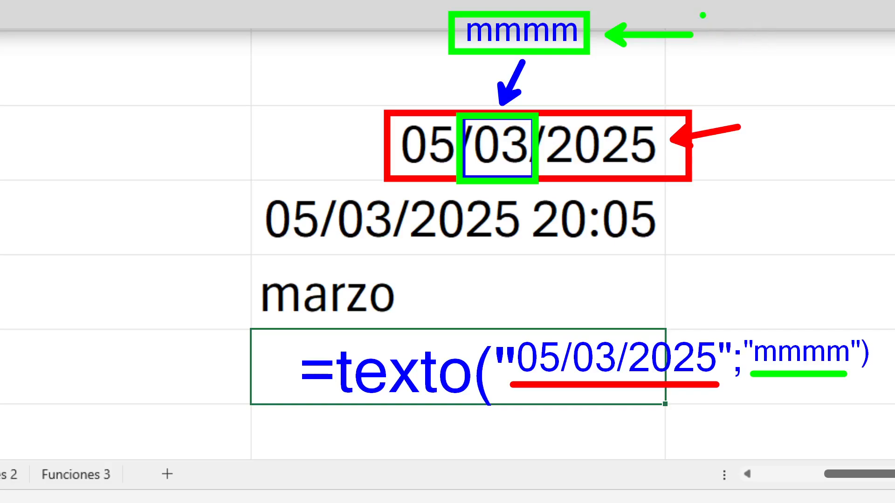
type("bttexto completo")
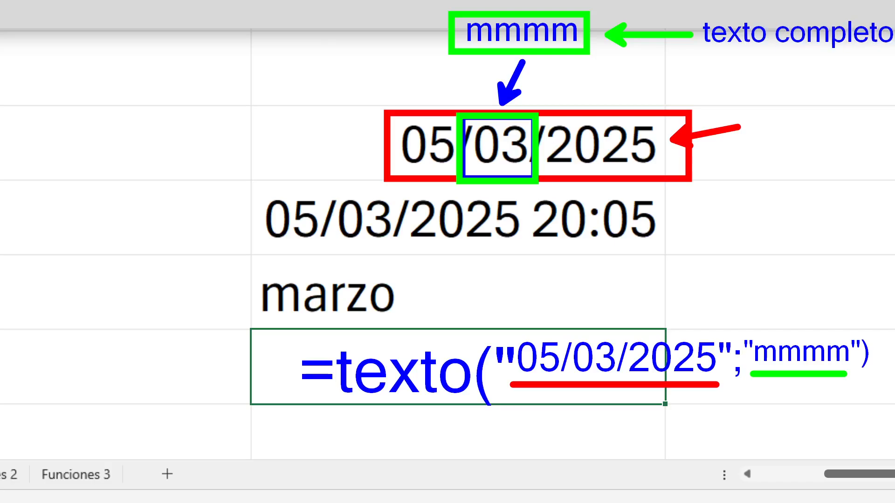
key("Escape")
Draw a blue arrow towards the boxed date, save the annotated view as a zoomed PNG in Capturas Sesion 3 Excel, and leave annotation mode
left_click_drag(361, 142, 114, 142)
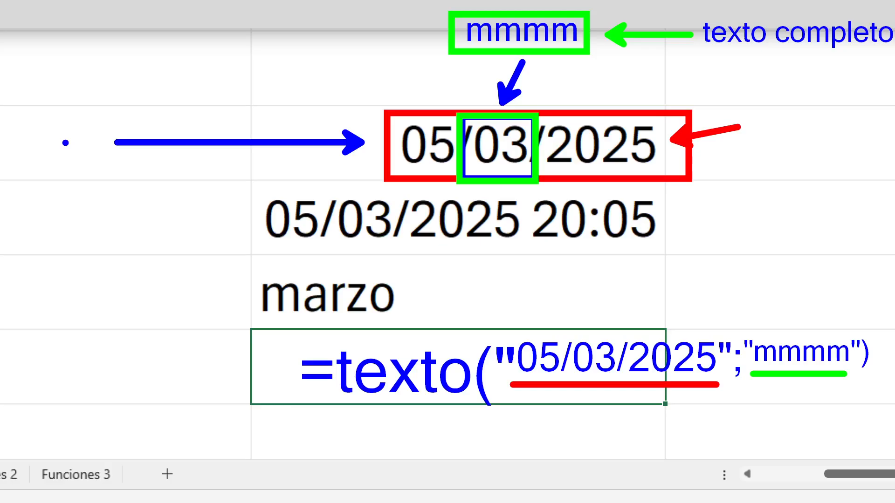
key("ctrl+s")
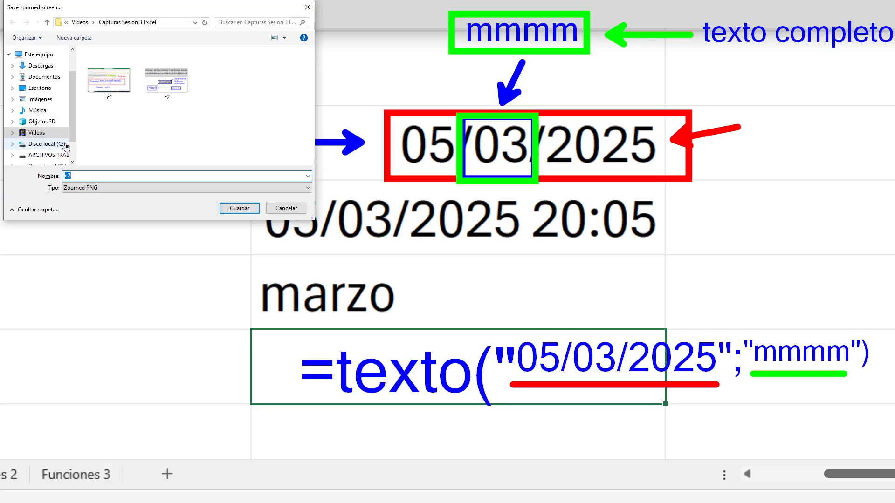
key("Return")
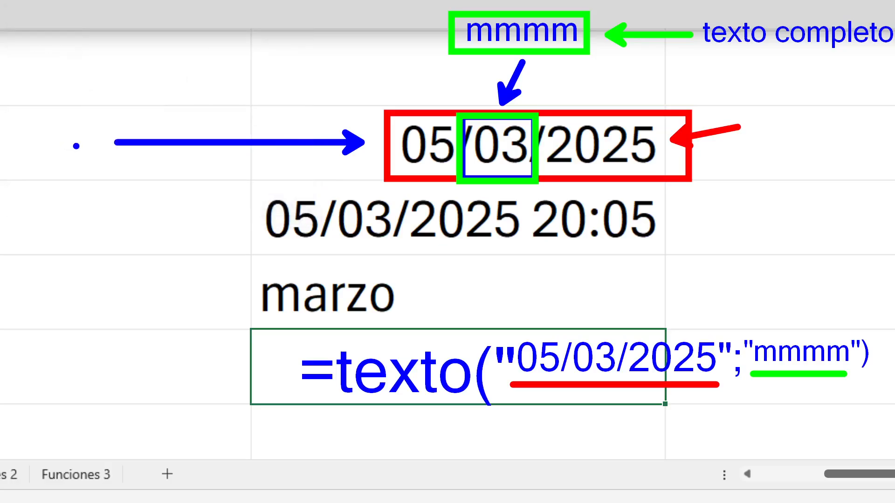
key("Escape")
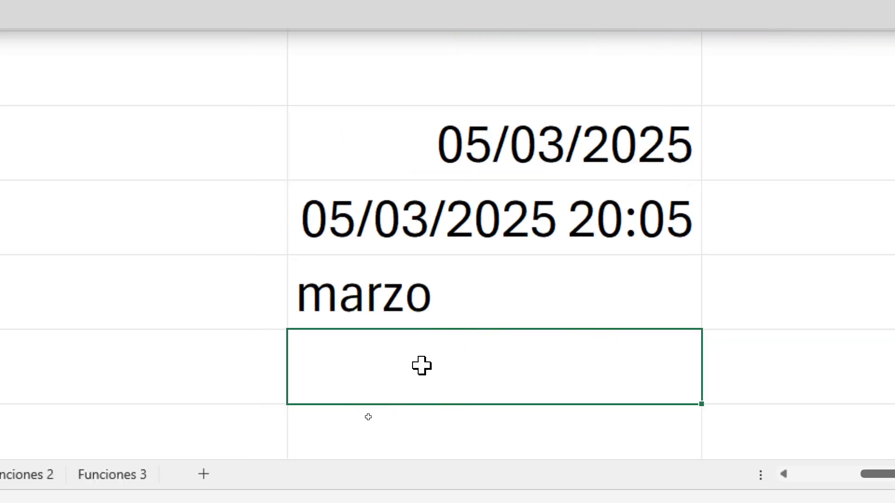
Enter the formula =texto("05/03/2025";"dddd") in the empty cell below marzo in column D
type("=")
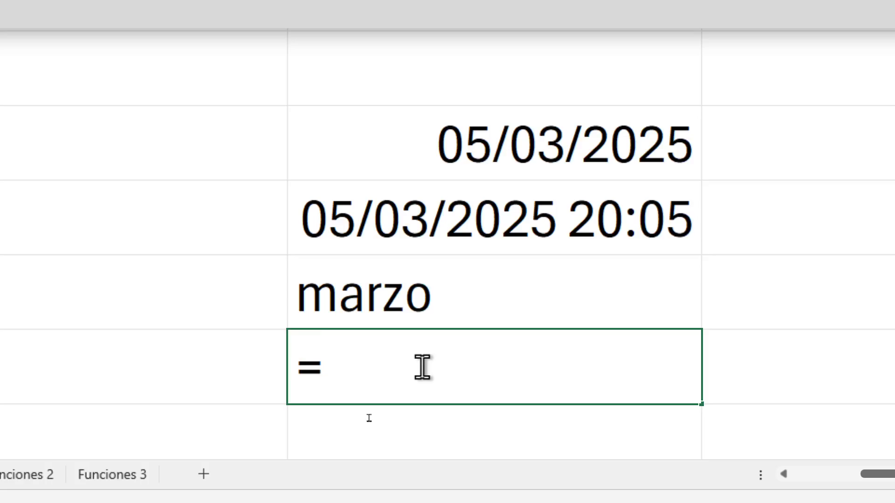
type("t")
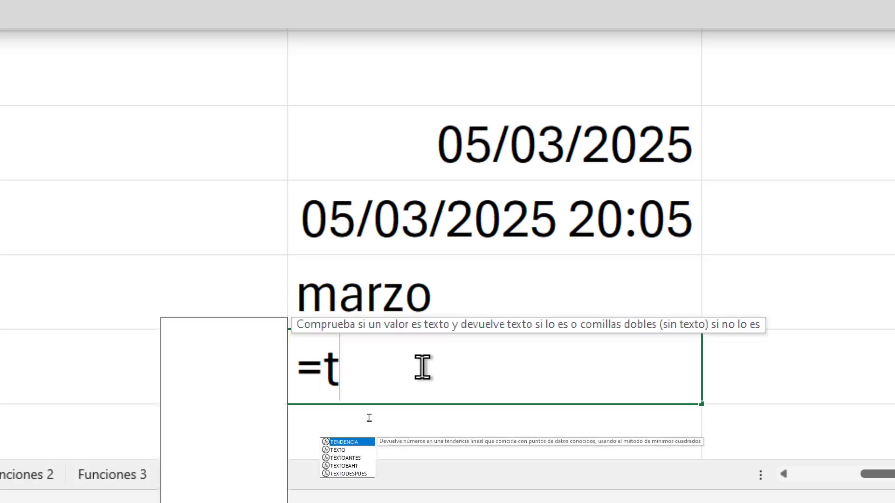
type("exto(")
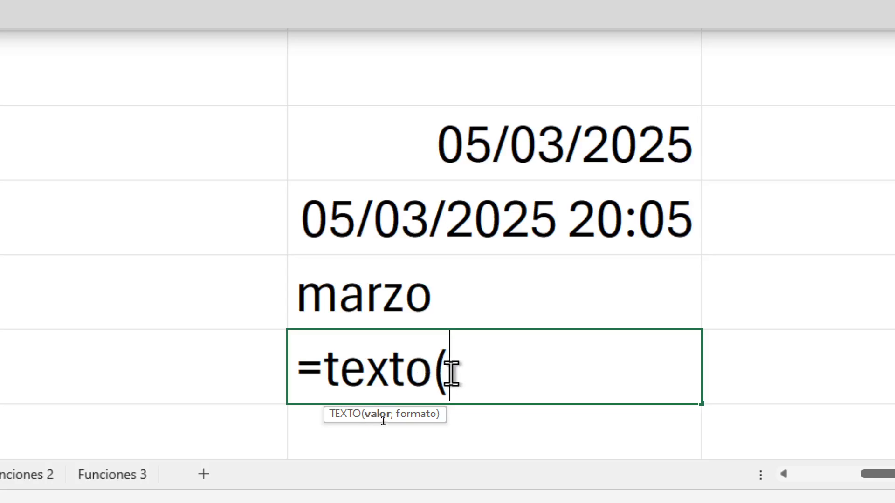
type("\"05/")
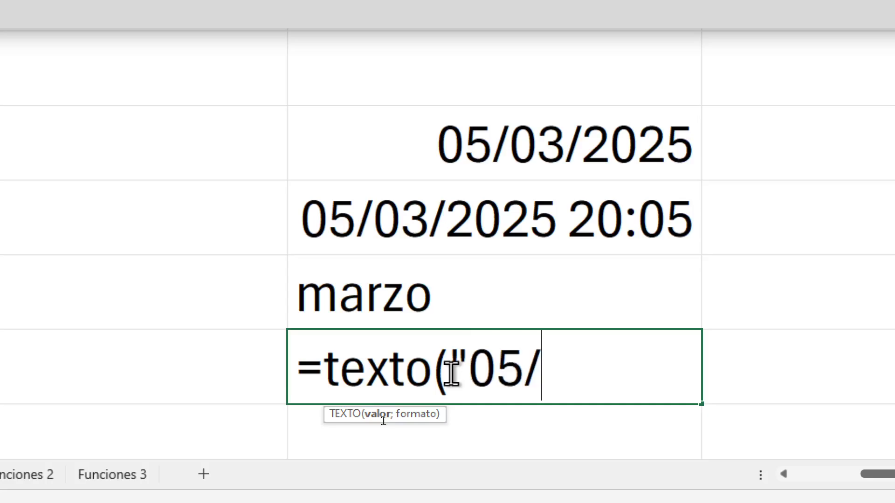
type("03/2025")
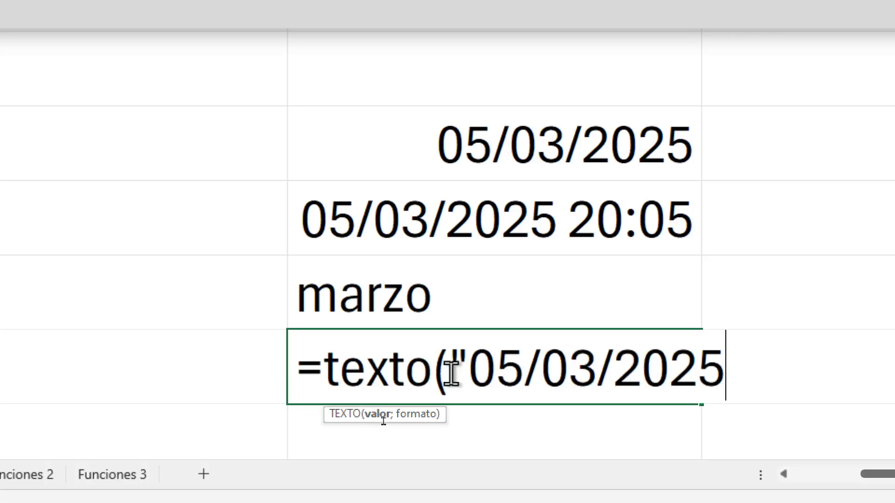
type("\";")
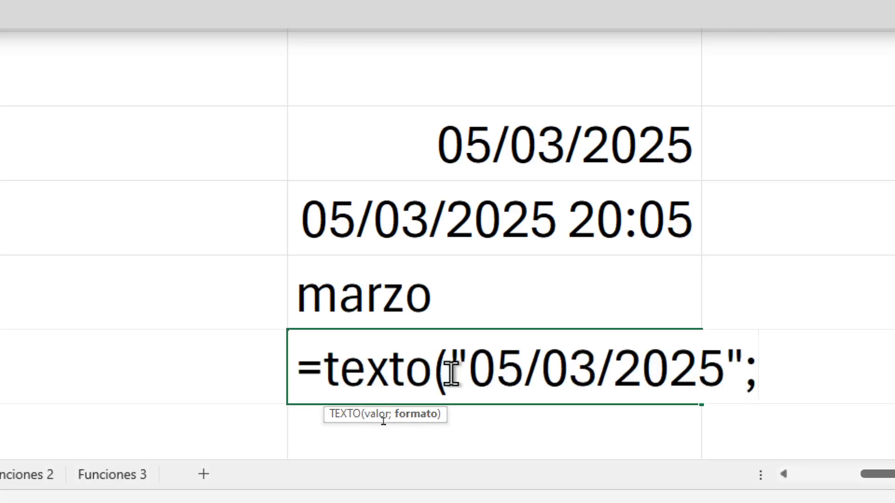
type("\"")
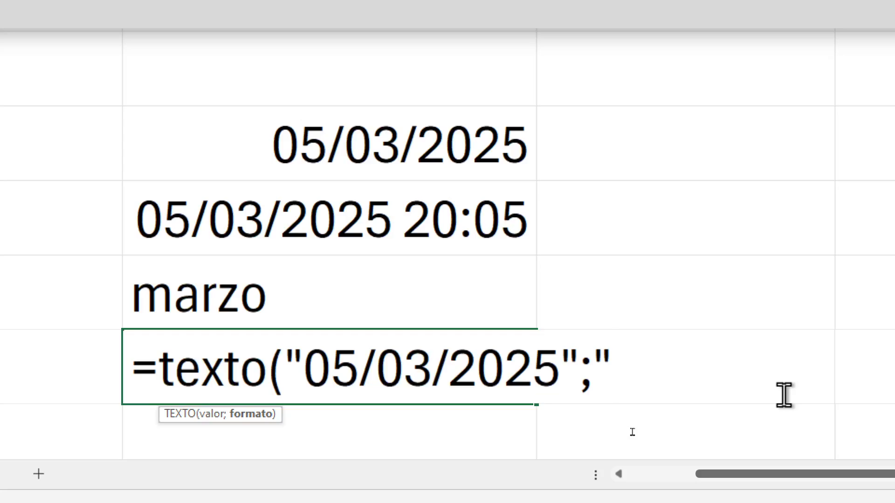
type("dddd")
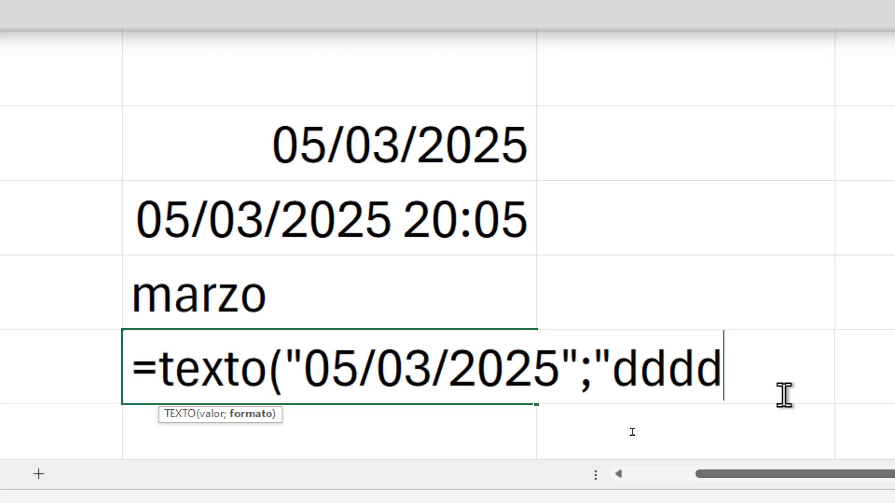
type("\"")
type(")")
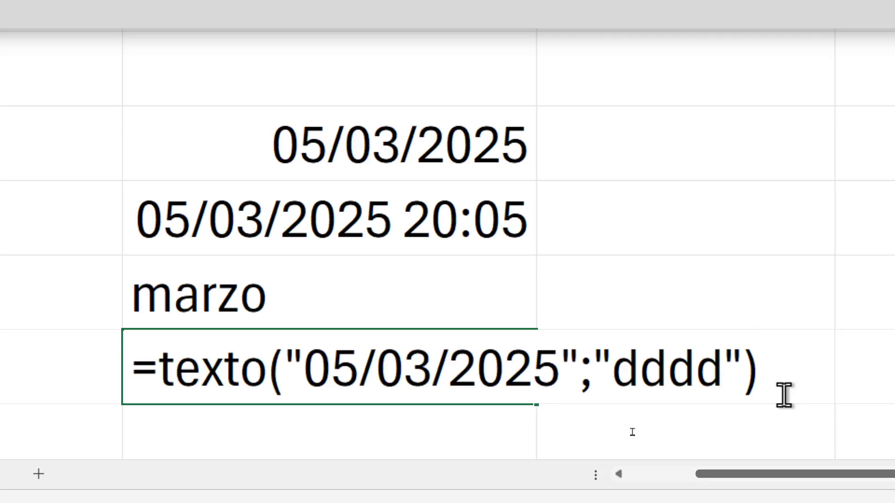
key("Return")
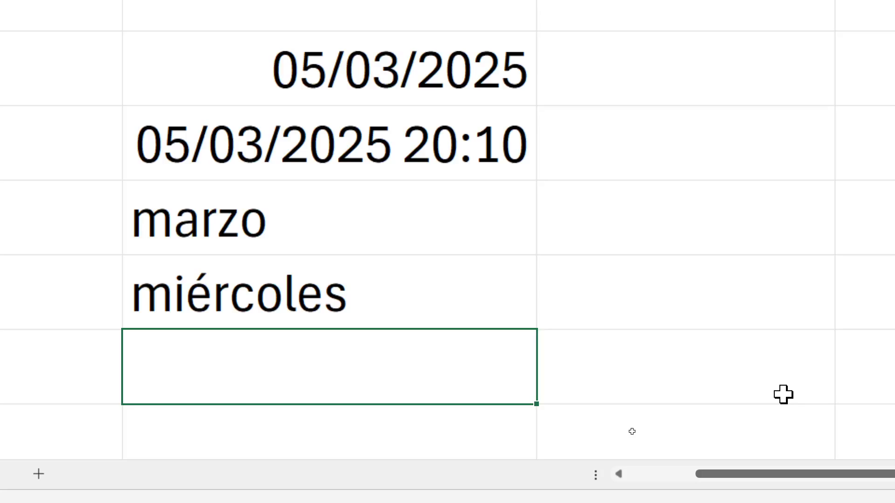
Open the weekday formula in D9 to review its TEXTO arguments, then leave cell editing
left_click(289, 295)
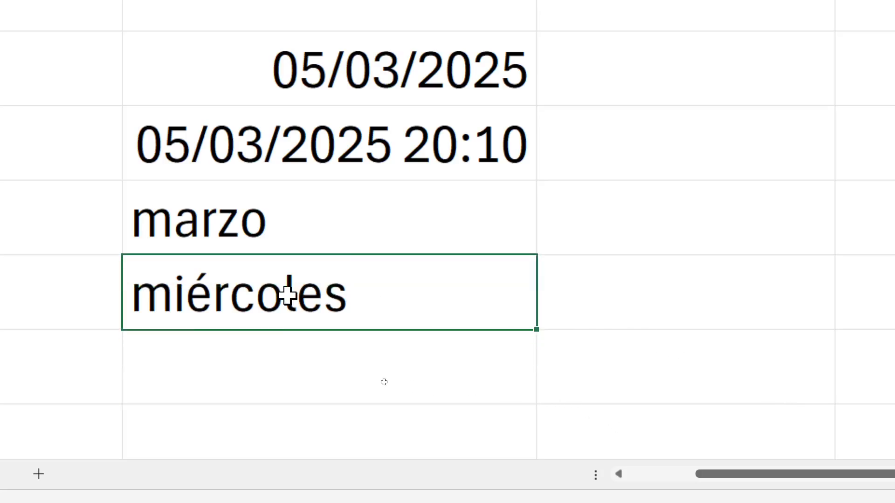
double_click(266, 301)
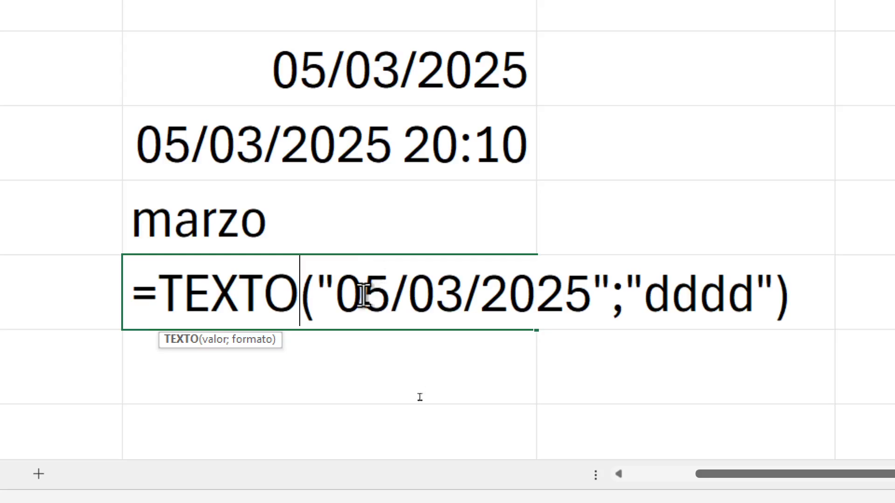
key("Escape")
left_click(251, 389)
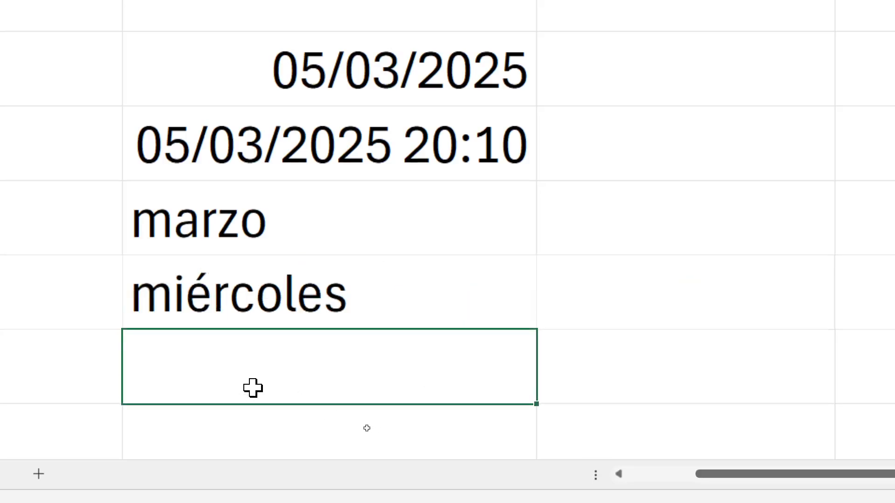
type("=")
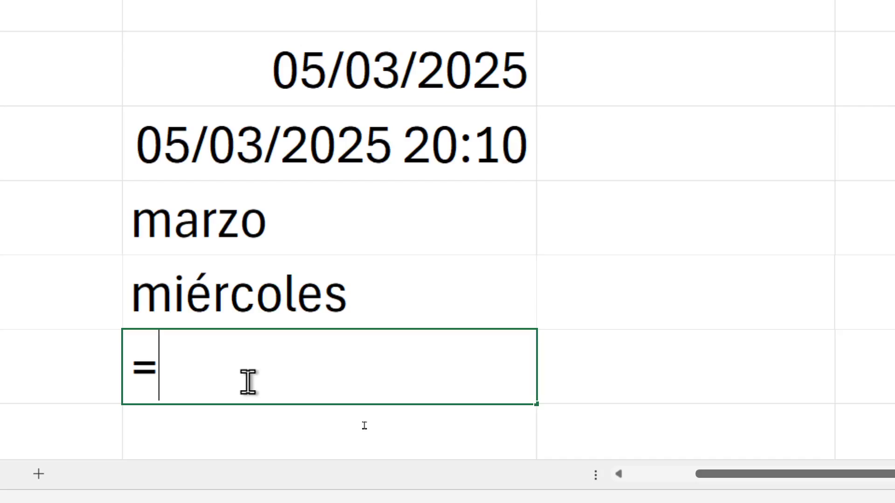
type("suma")
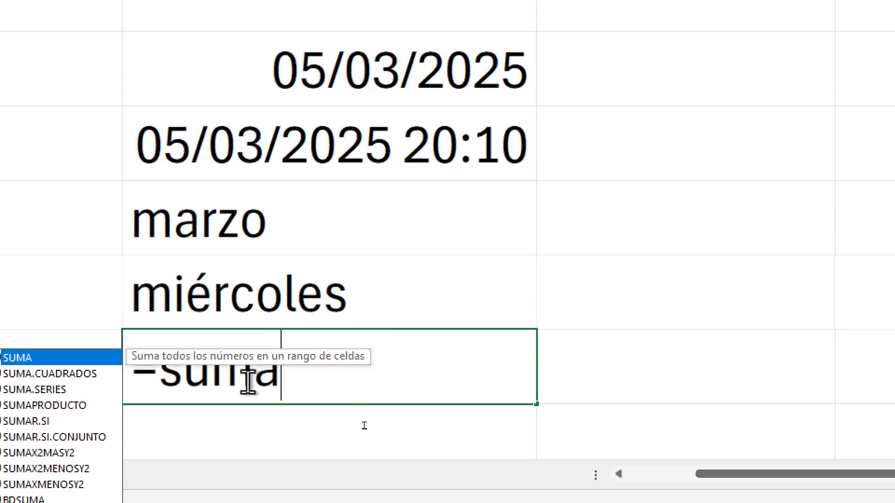
left_click(401, 305)
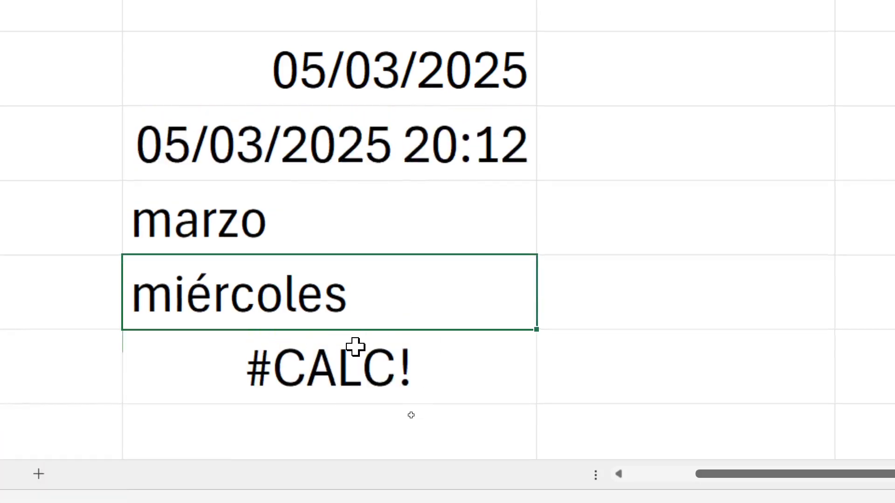
left_click(294, 373)
double_click(294, 376)
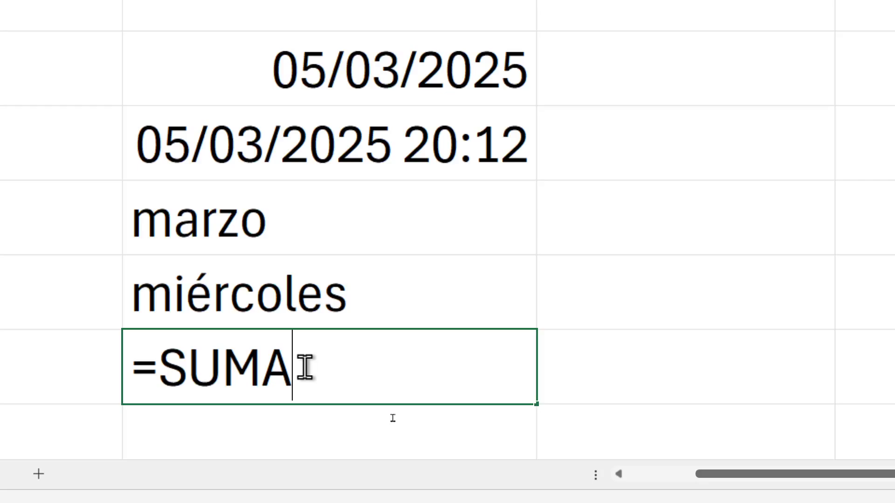
key("BackSpace")
key("BackSpace")
key("BackSpace")
key("BackSpace")
key("BackSpace")
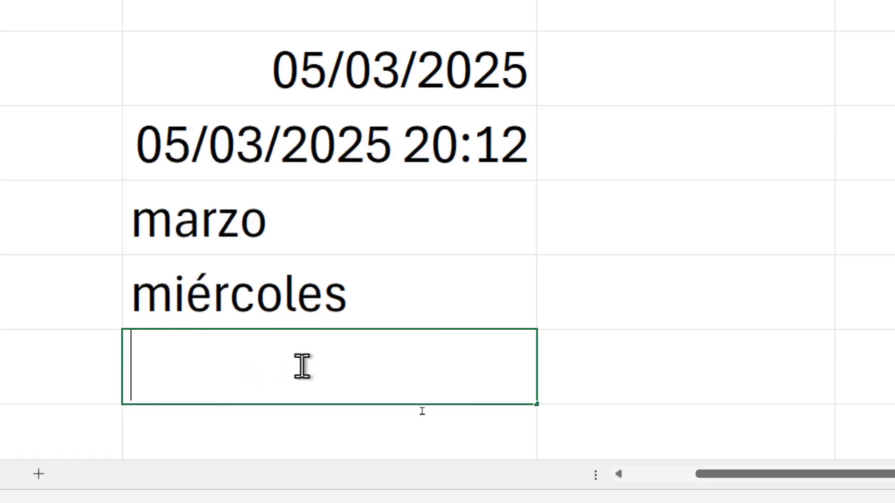
left_click(504, 312)
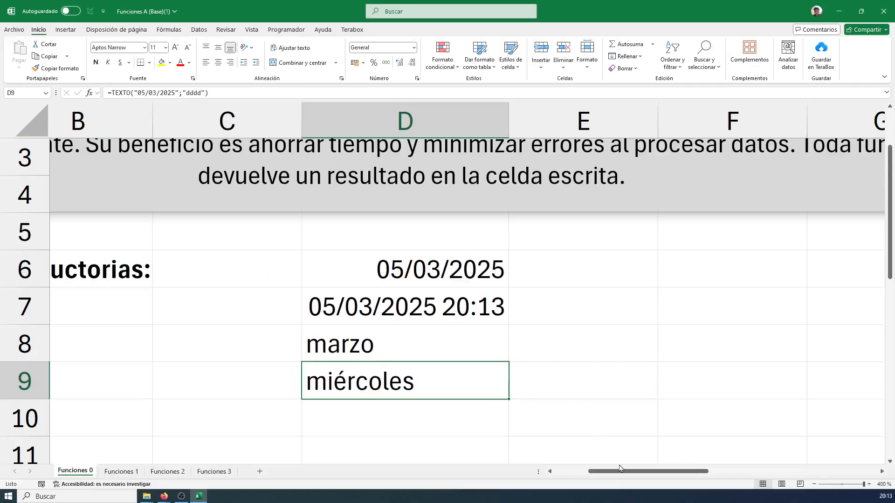
Enter the sample numbers 5429, 5763, 3477 and 7331 down cells F6 to F9
left_click_drag(787, 475, 788, 475)
left_click_drag(634, 473, 672, 473)
left_click(323, 274)
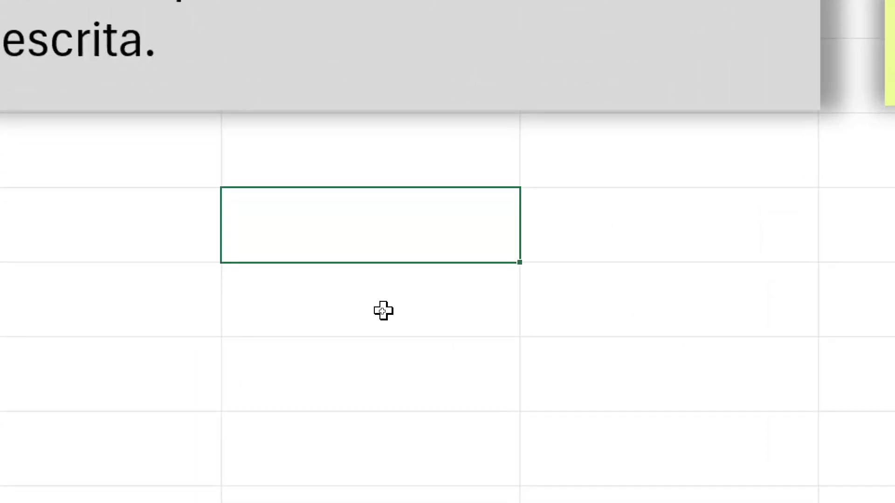
type("5429")
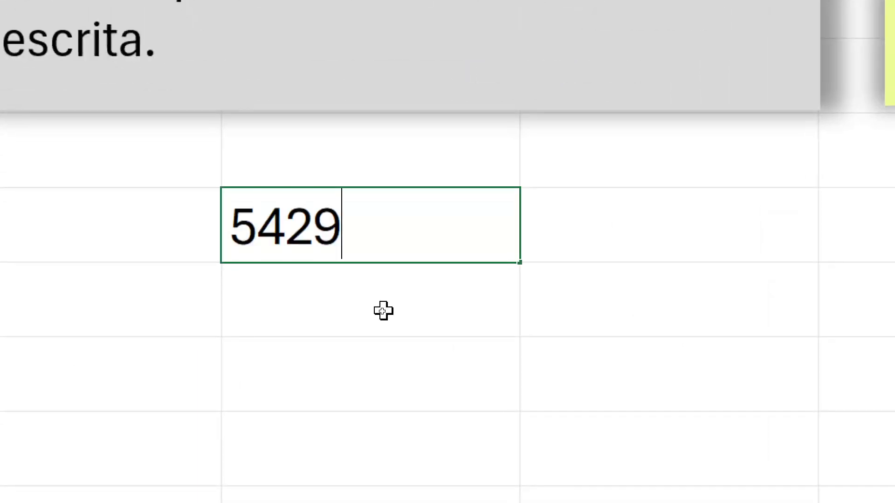
key("Return")
type("5763")
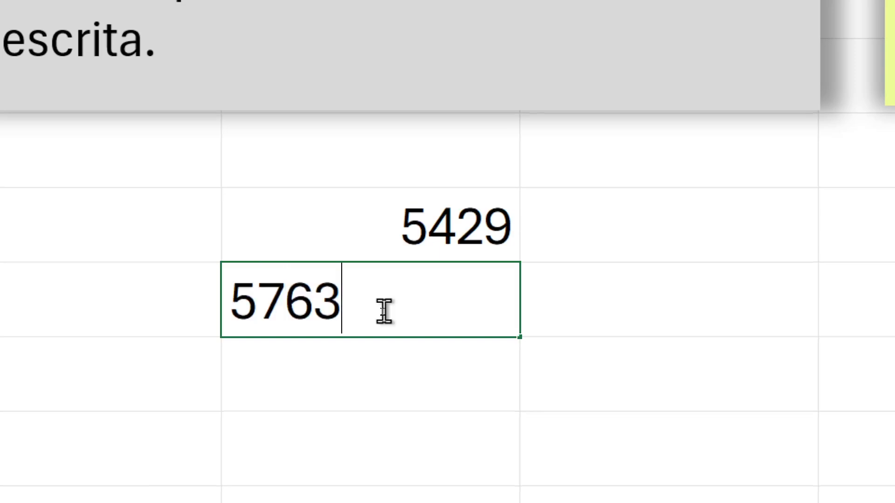
key("Return")
type("3477")
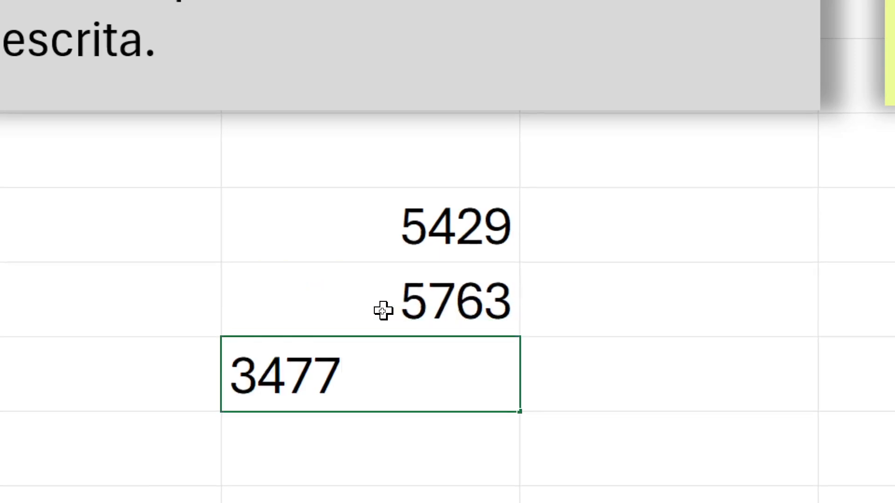
key("Return")
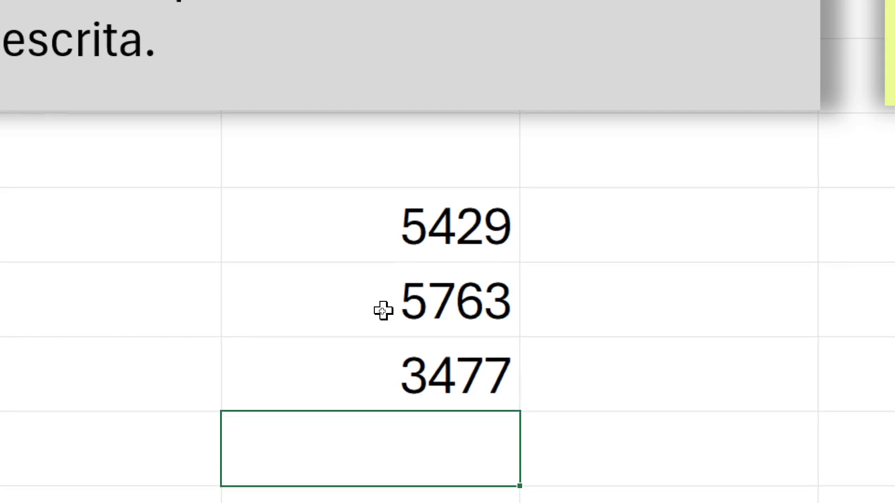
type("7331")
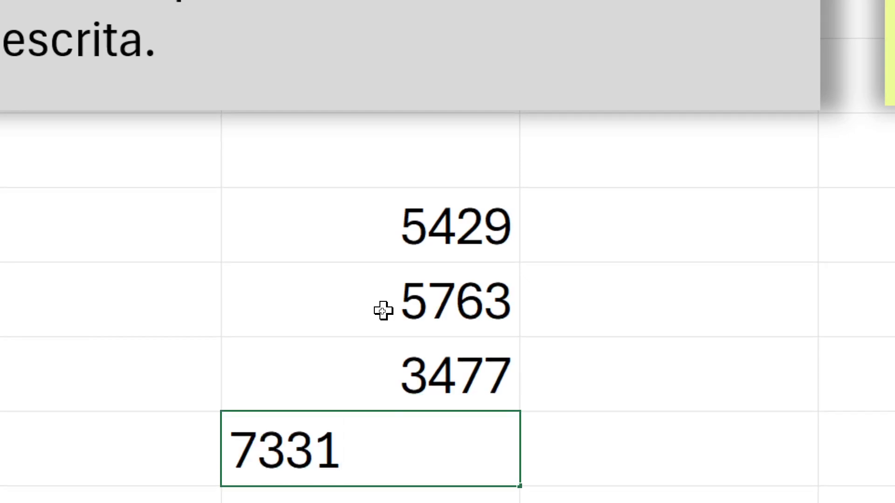
key("Tab")
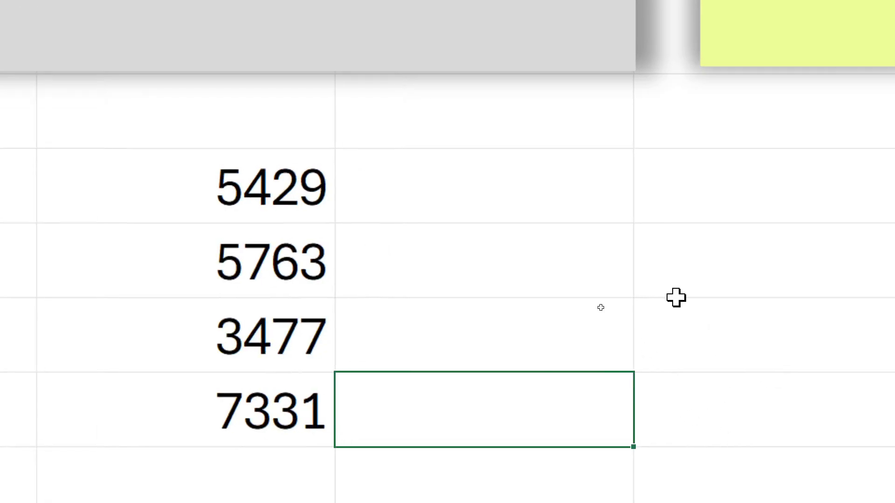
Write a manual addition formula in G6 that adds the four sample numbers one by one, =F6+F7+F8+F9
left_click(550, 208)
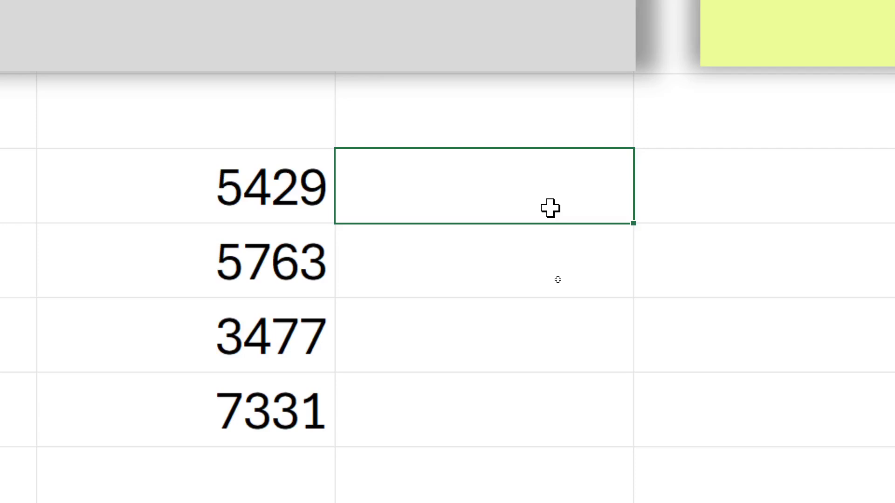
type("=")
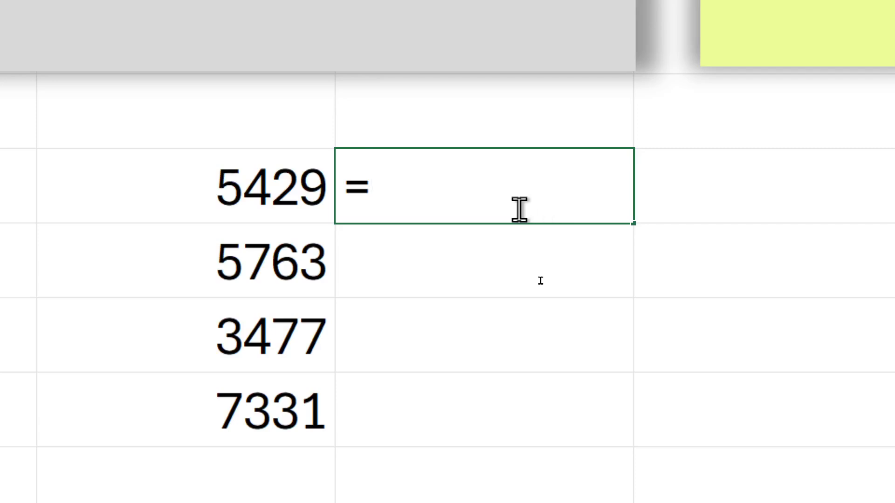
left_click(273, 190)
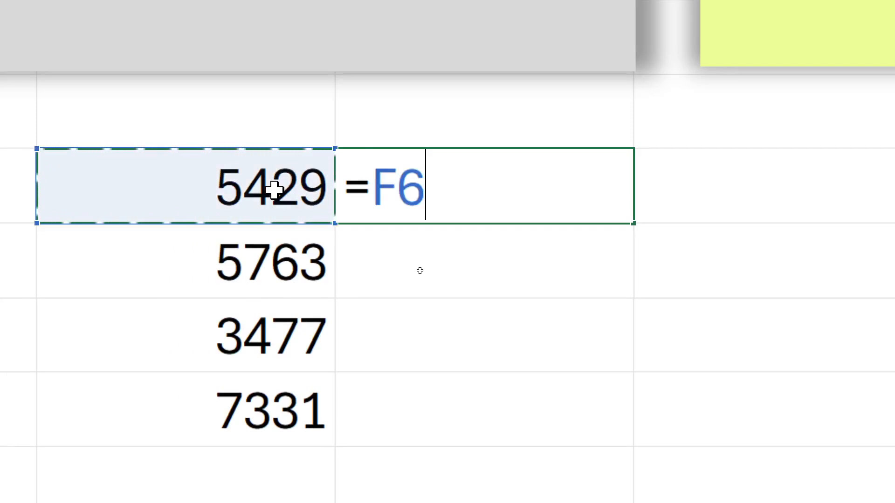
type("+")
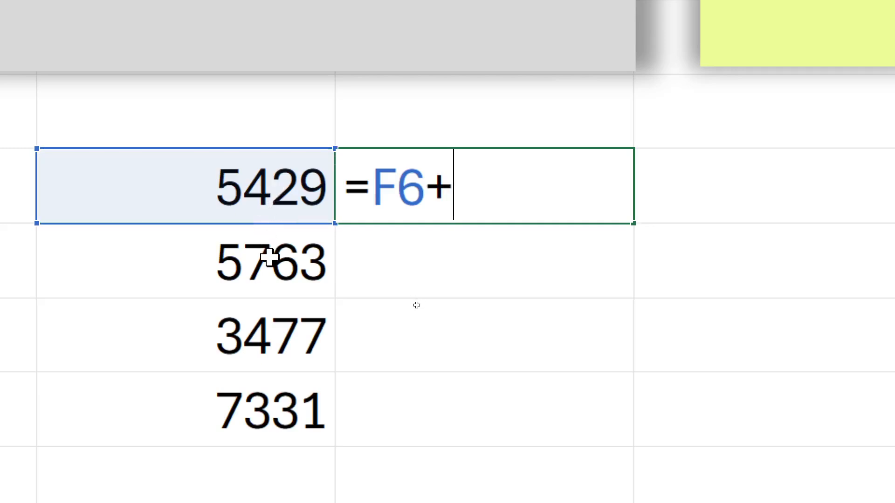
left_click(252, 261)
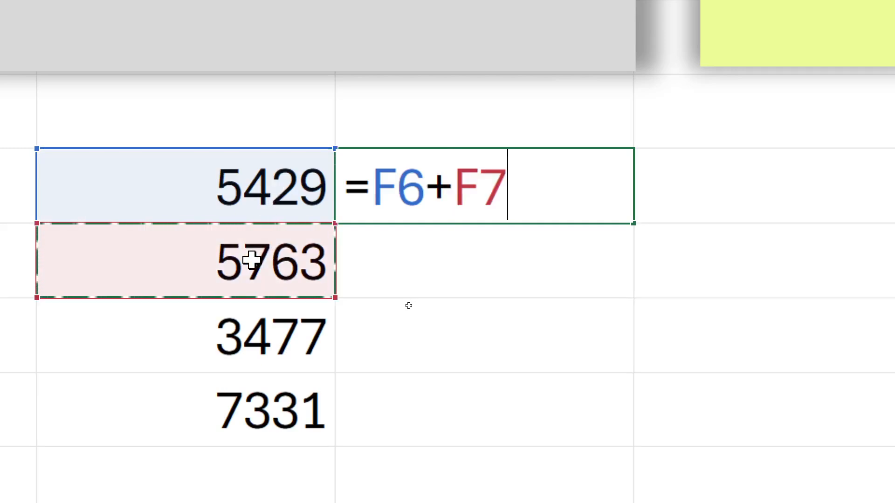
type("+")
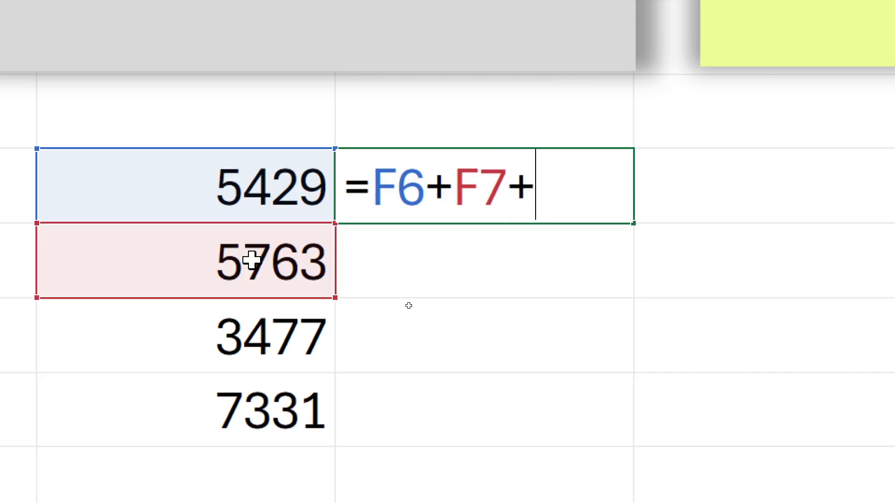
left_click(231, 349)
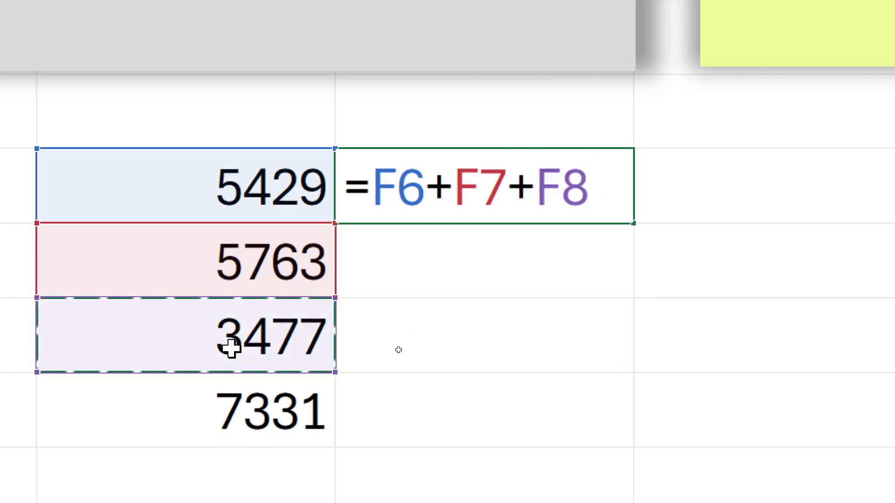
type("+")
left_click(238, 413)
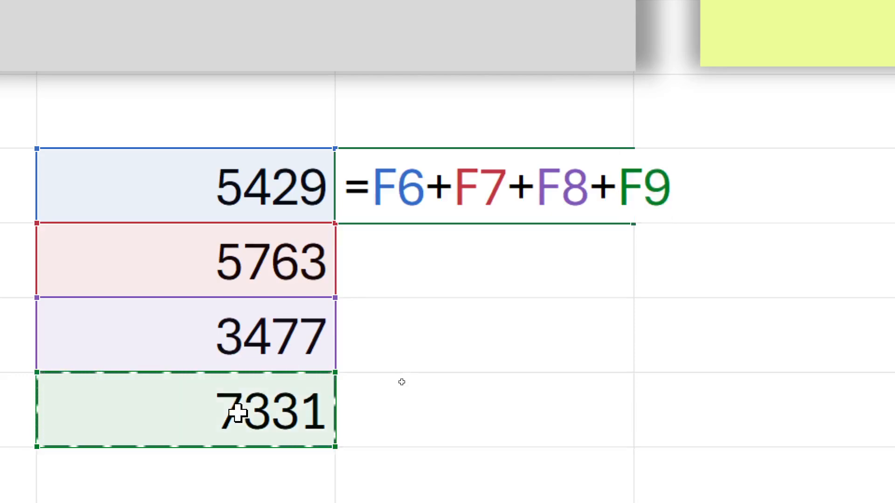
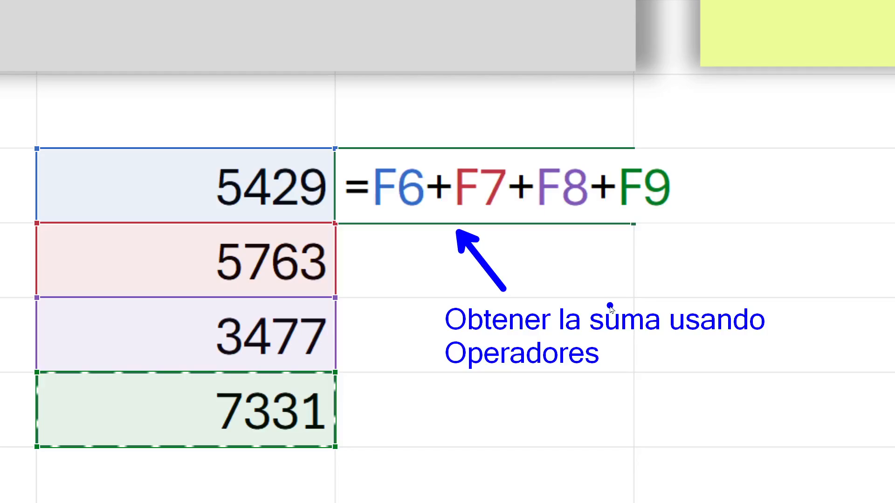
Save the annotated zoomed capture of the addition formula as c4 and leave the annotation view
key("ctrl+s")
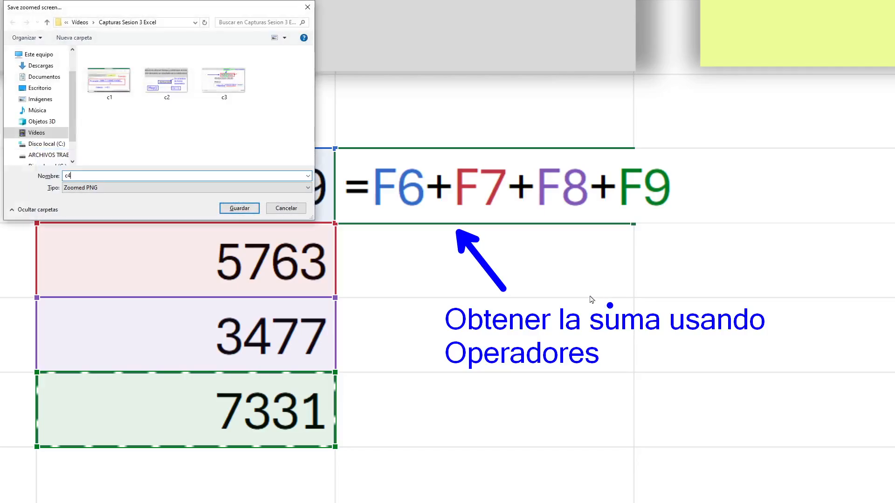
type("c4")
key("Return")
key("Escape")
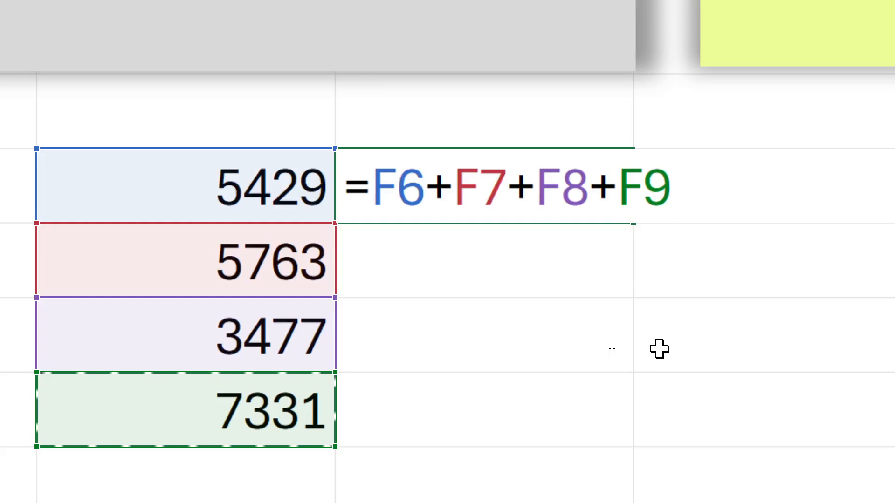
Commit the addition formula in G6, reopen it to review its cell references, and leave cell editing
key("Return")
left_click(560, 186)
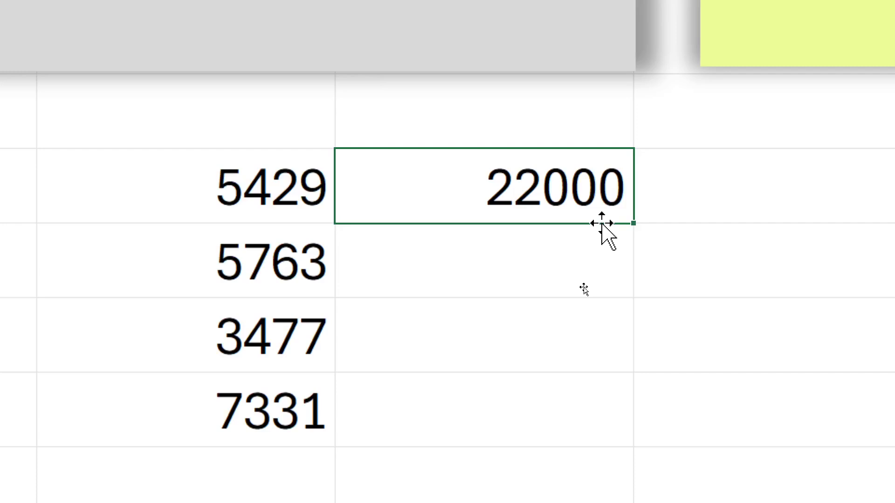
double_click(590, 191)
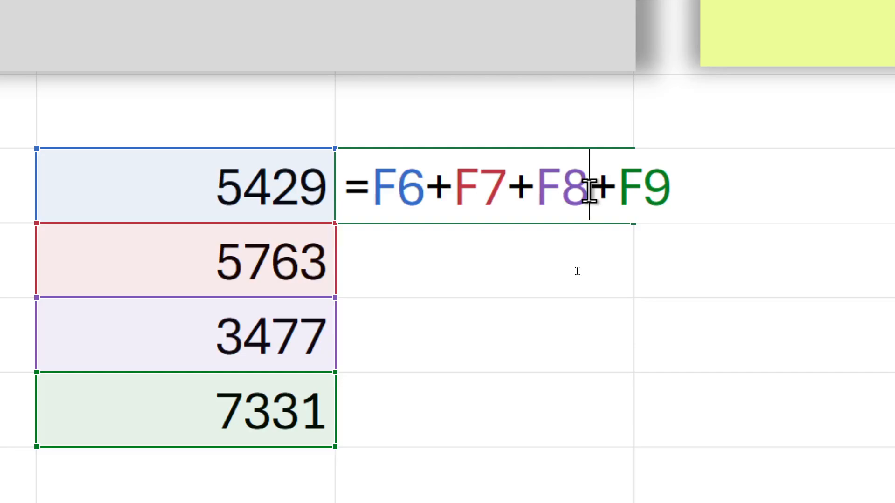
key("Escape")
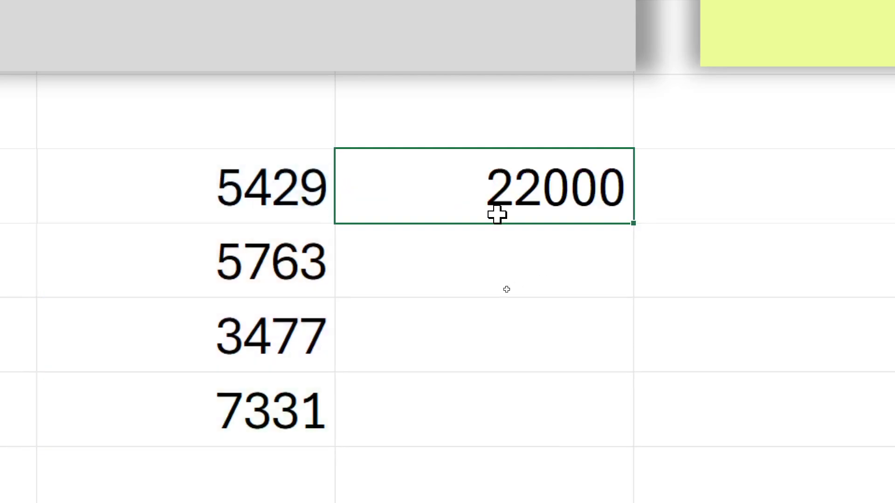
Enter 456 in F10, 5 in E11 and 654 in F12
left_click(273, 488)
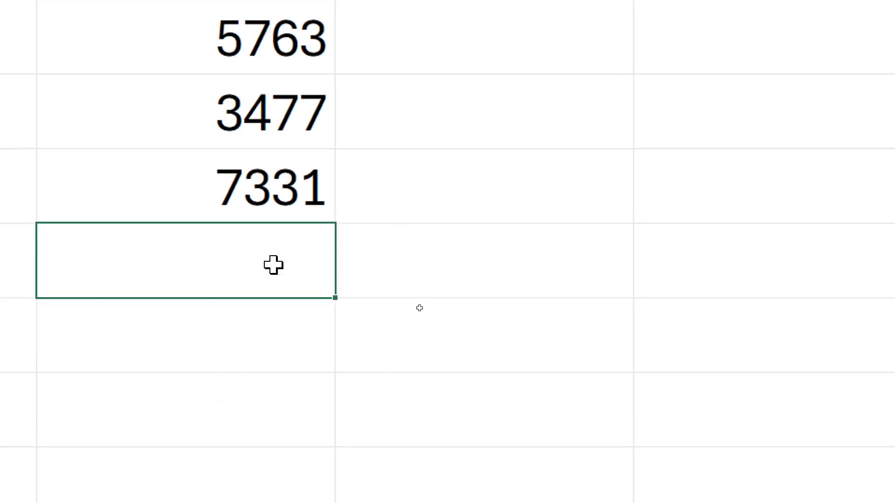
type("456")
key("Return")
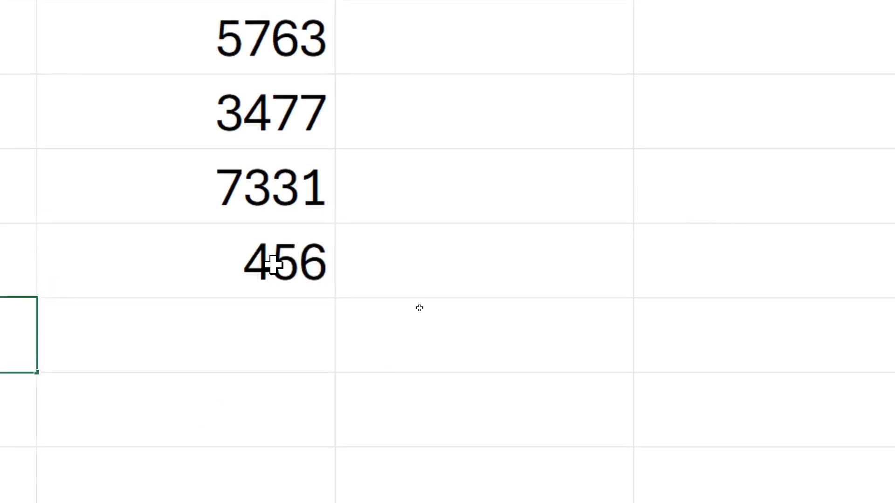
type("5")
key("Right")
key("Down")
type("654")
key("Up")
key("Down")
key("F2")
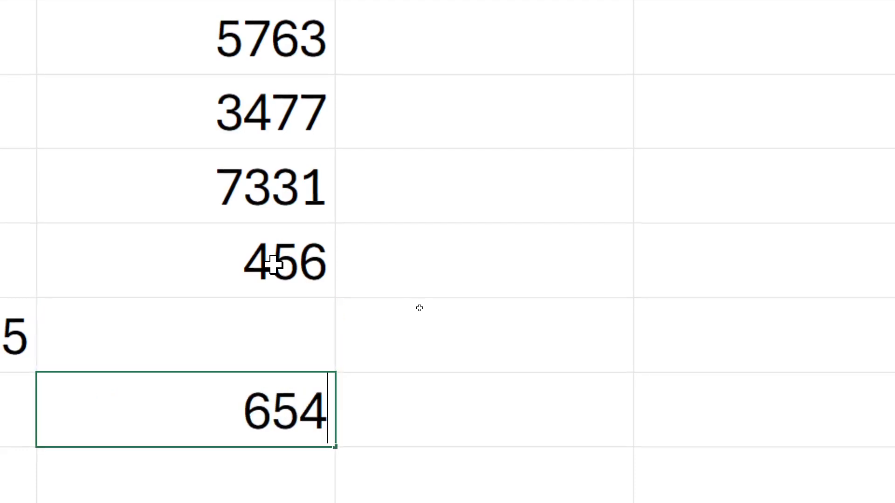
Enter 654 in F11, 53 in F13 and 54 in F14
key("Up")
type("654")
key("Down")
key("Down")
key("Down")
type("54")
key("Up")
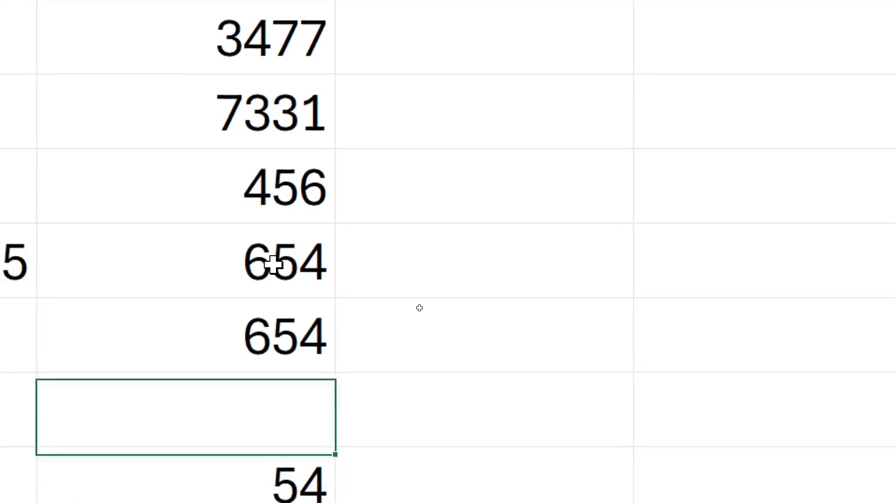
type("53")
key("Return")
Fill cells F15 to F18 with the sample numbers 6, 5, 566 and 545
key("Down")
key("Down")
type("5")
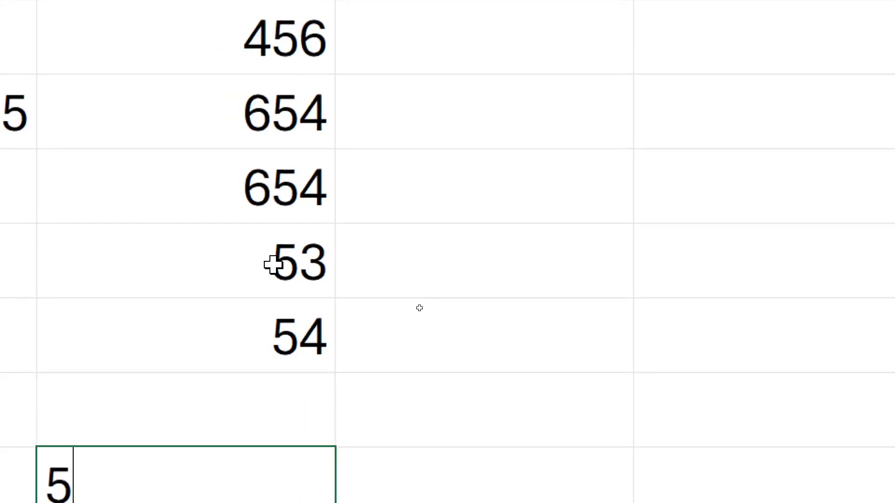
key("Up")
type("6")
key("Down")
key("Down")
type("545")
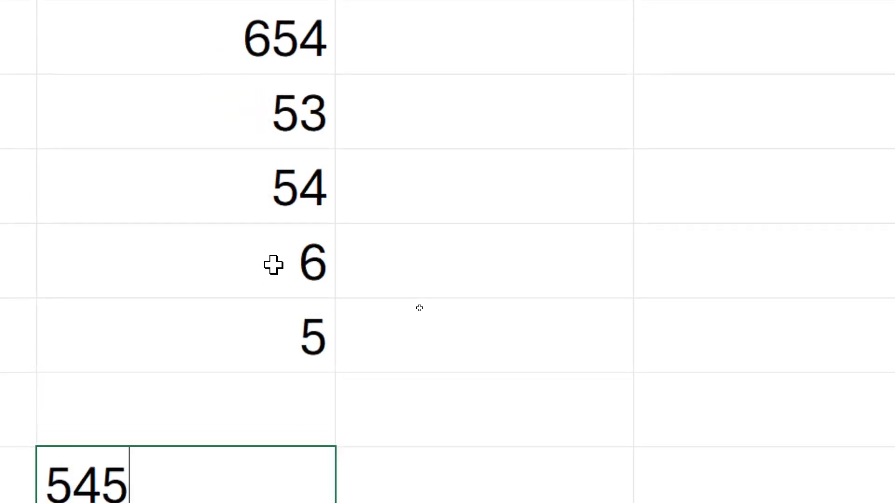
key("Up")
type("566")
Fill cells F19 to F24 with the sample numbers 8, 79, 986, 13, 24 and 89
key("Down")
key("Down")
key("Down")
type("56")
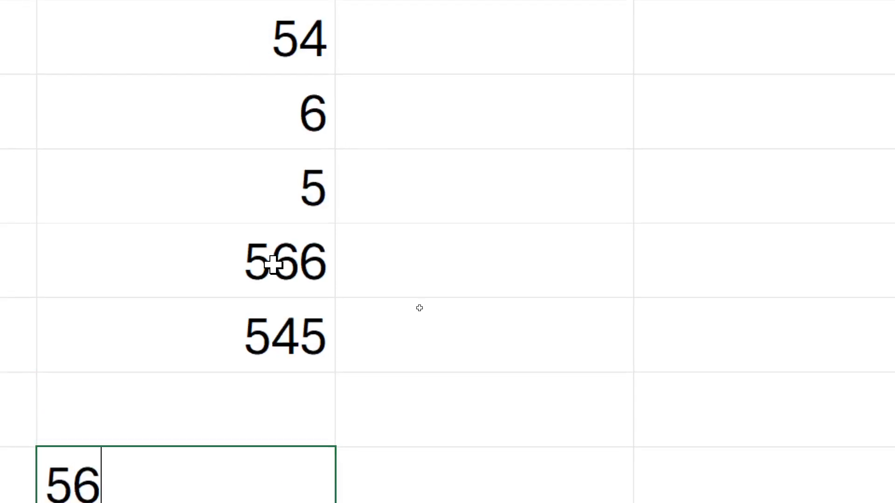
key("Up")
type("8")
key("Down")
type("79")
key("Down")
key("Down")
type("13")
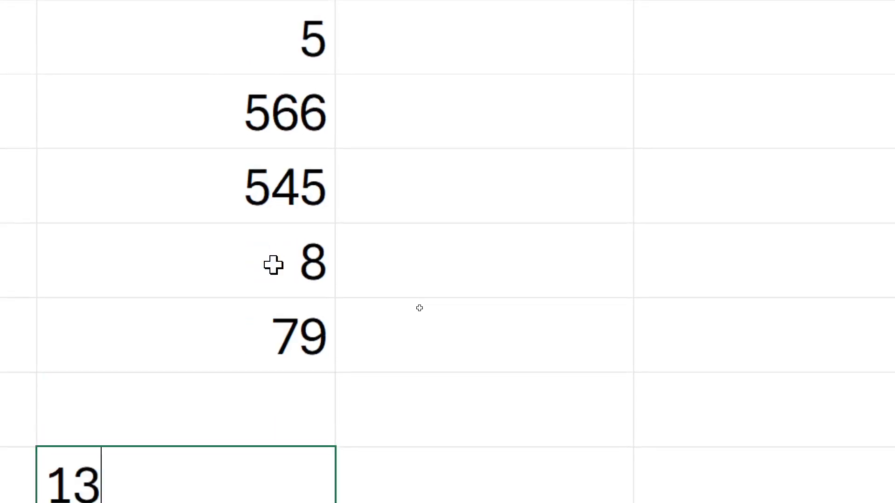
key("Down")
type("24")
key("Down")
type("89")
key("Up")
key("Up")
key("Up")
type("986")
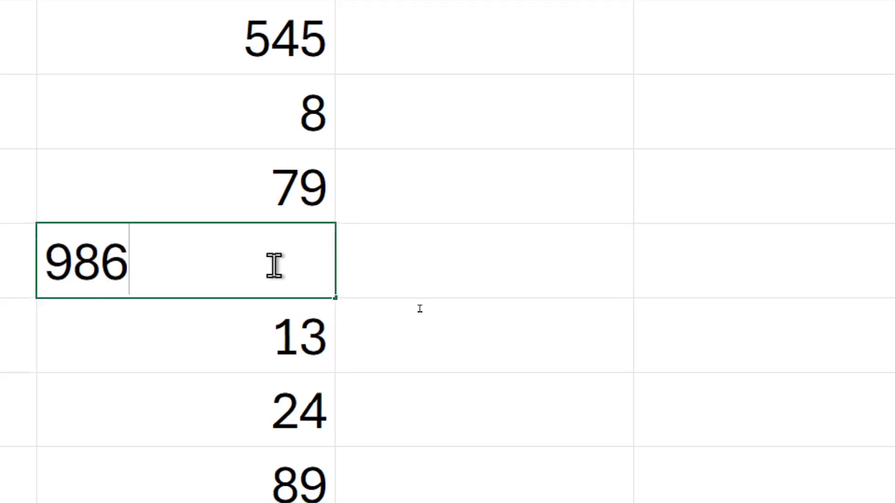
left_click(442, 289)
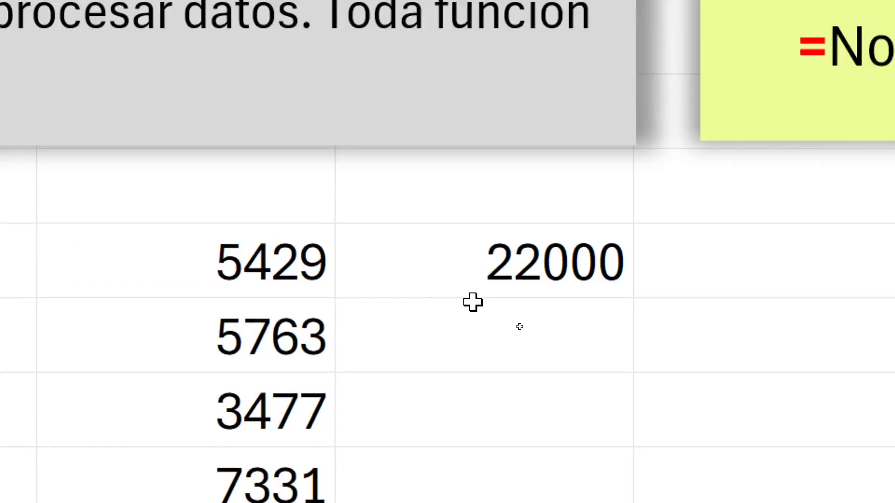
Open the addition formula in G6 and delete everything after the equals sign
double_click(537, 286)
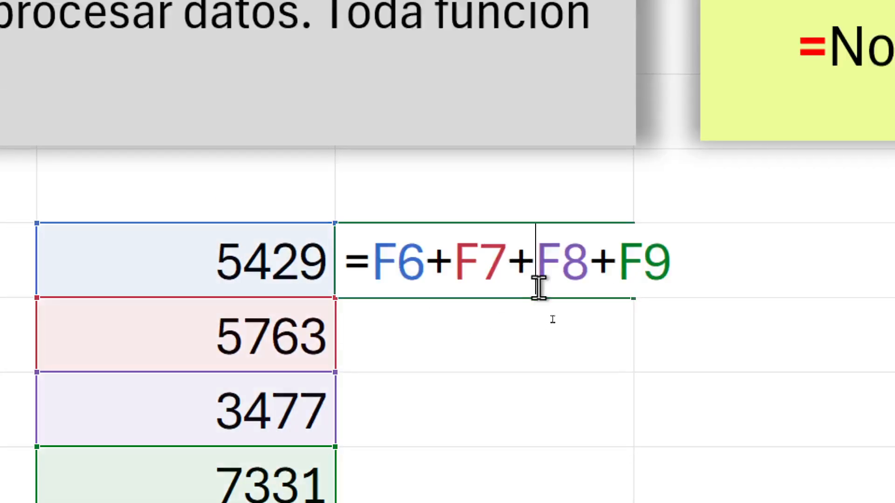
left_click_drag(707, 254, 376, 266)
left_click(713, 266)
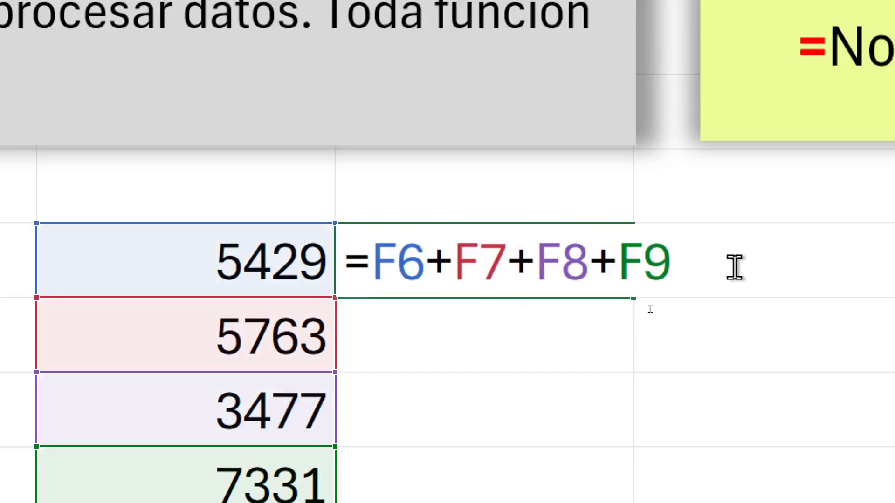
left_click_drag(721, 269, 372, 274)
key("BackSpace")
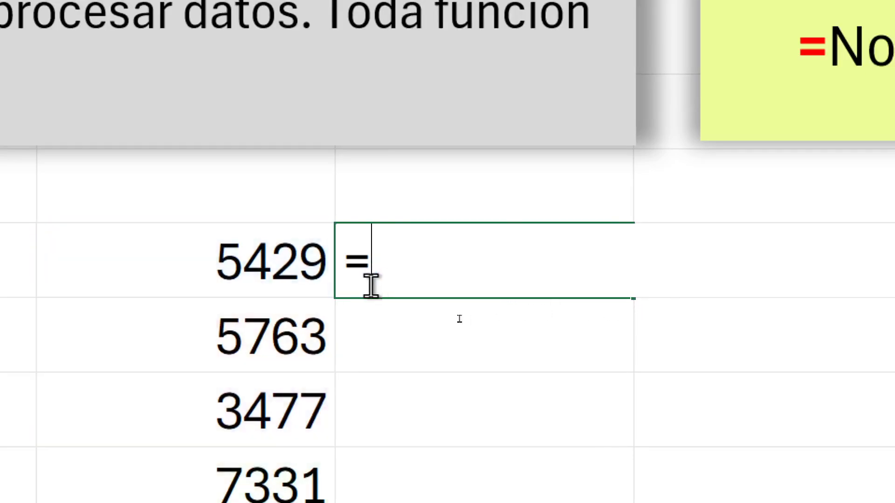
Rebuild the start of the G6 formula by adding the first four numbers, =F6+F7+F8+F9
left_click(263, 270)
type("+")
left_click(258, 320)
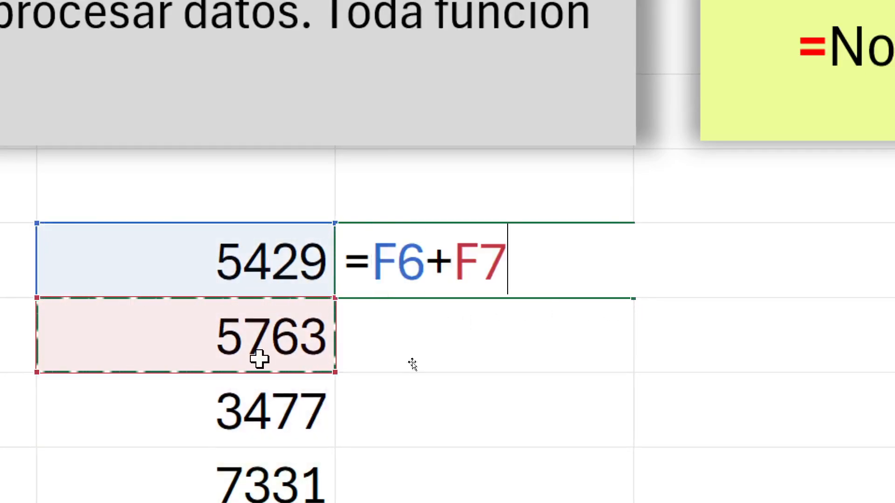
type("+")
left_click(260, 411)
type("+")
left_click(252, 484)
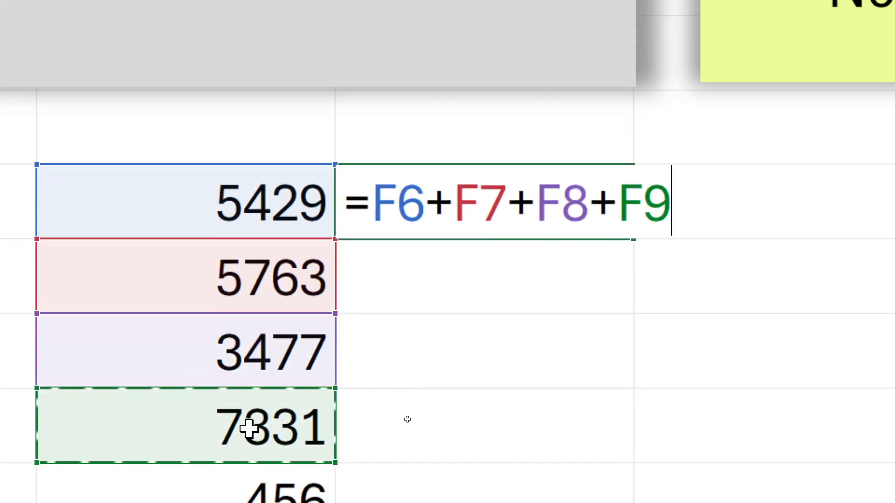
Extend the G6 addition formula with the references +F10+F11+F12+F13
type("+")
left_click(262, 437)
type("+")
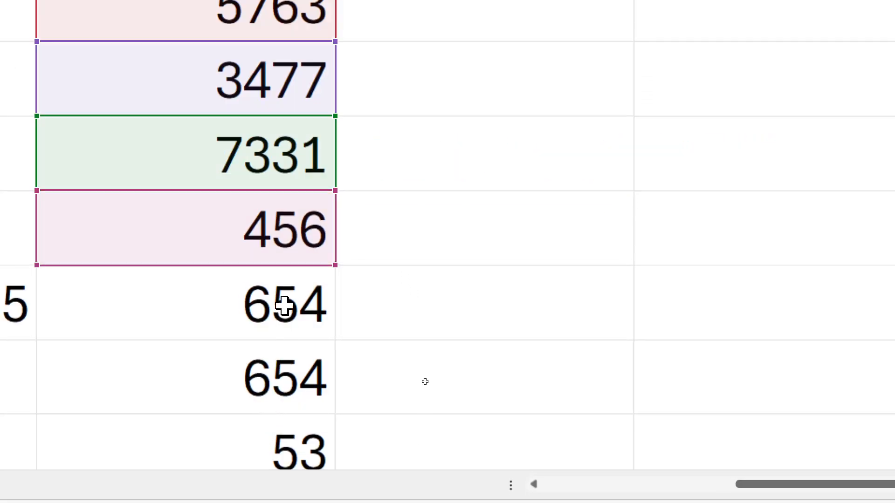
left_click(279, 315)
type("+")
left_click(272, 373)
type("+")
left_click(258, 433)
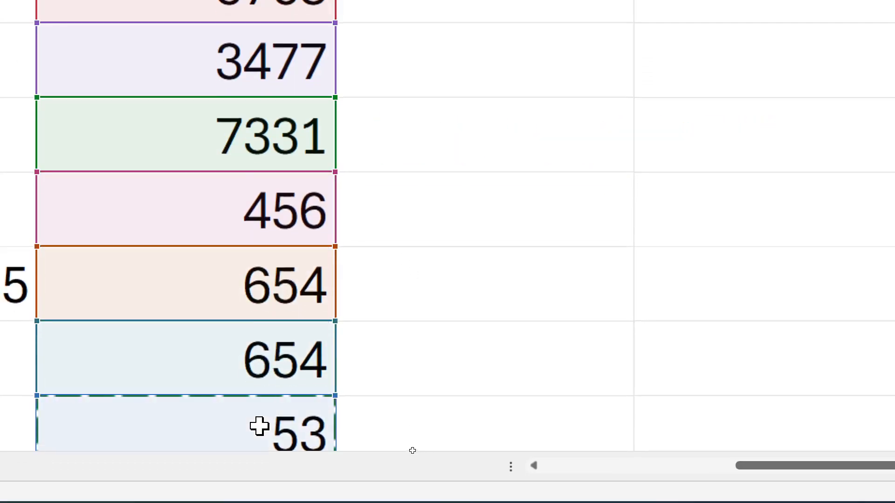
Add the references +F14+F15+F16 to the end of the G6 formula
type("+")
scroll(274, 345, "down", 3)
scroll(274, 345, "down", 3)
scroll(275, 154, "up", 3)
left_click(252, 284)
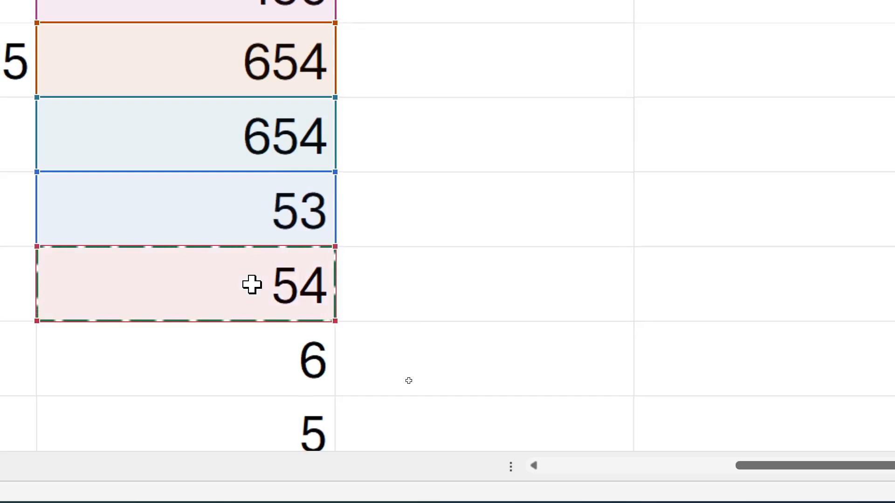
type("+")
left_click(228, 384)
type("+")
left_click(230, 414)
scroll(231, 334, "down", 3)
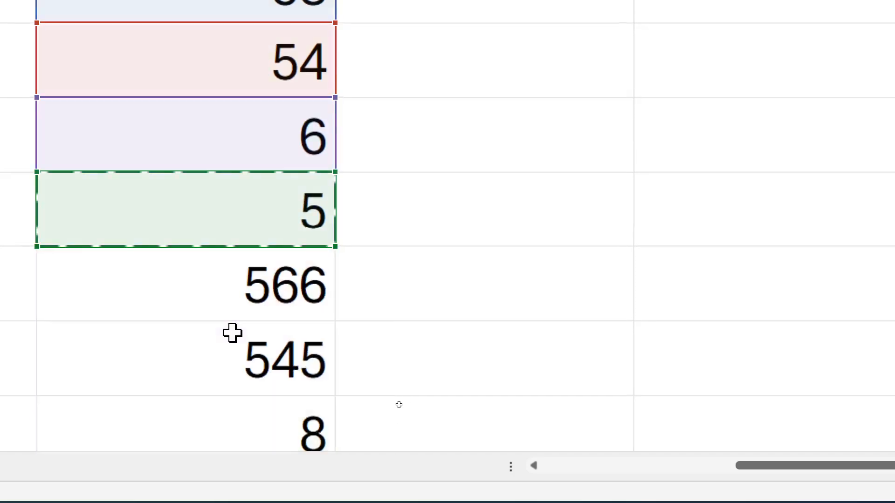
left_click(247, 287)
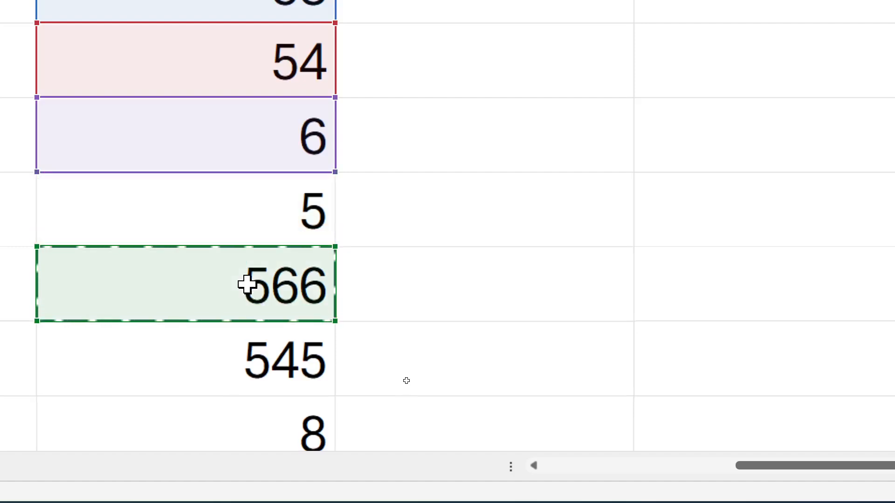
left_click(280, 214)
Continue the G6 addition formula with the references +F17+F18+F19
type("+")
left_click(265, 280)
type("+")
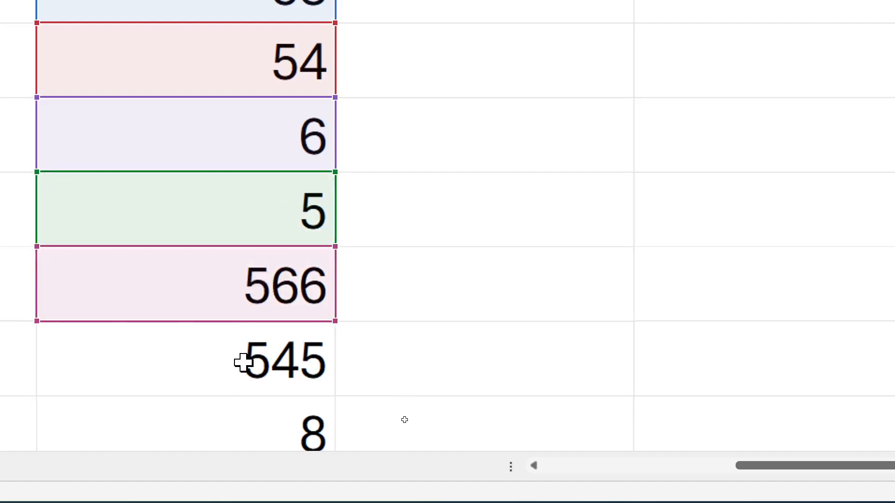
left_click(244, 362)
type("+")
left_click(246, 408)
scroll(247, 336, "down", 3)
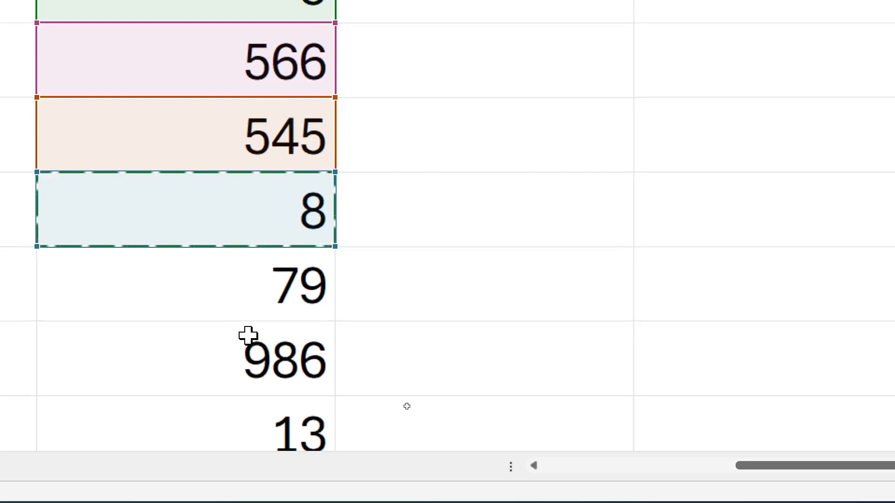
left_click(266, 284)
left_click(306, 200)
Append the references +F20+F20+F20 to the addition formula in G6
type("+")
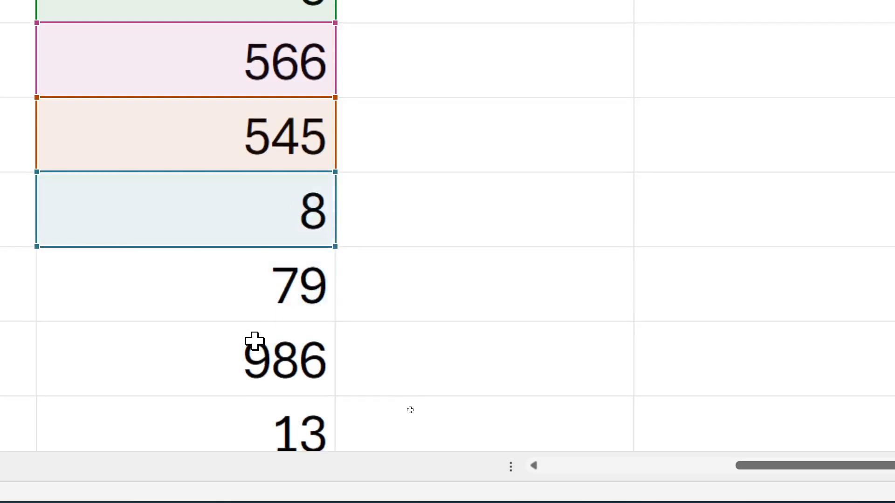
left_click(255, 344)
left_click(270, 280)
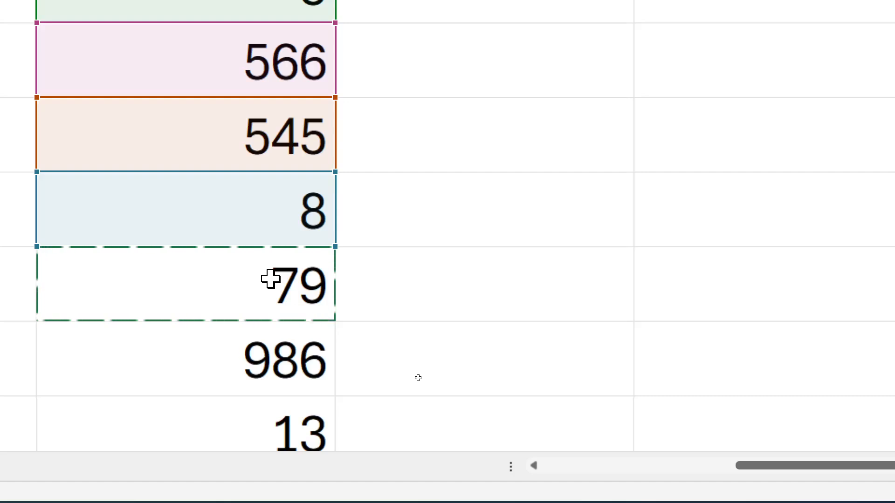
left_click(266, 301)
scroll(423, 244, "up", 4)
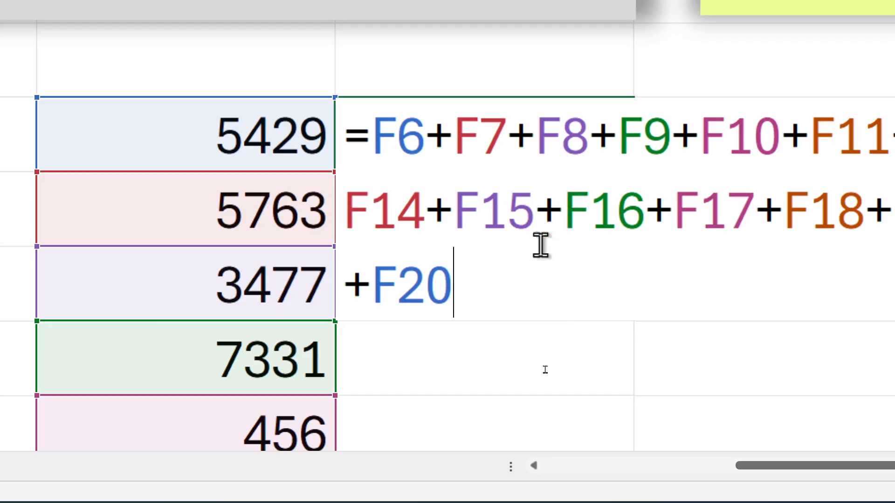
Add the last four numbers to the G6 formula with the references +F21+F22+F23+F24
type("+")
scroll(114, 329, "down", 5)
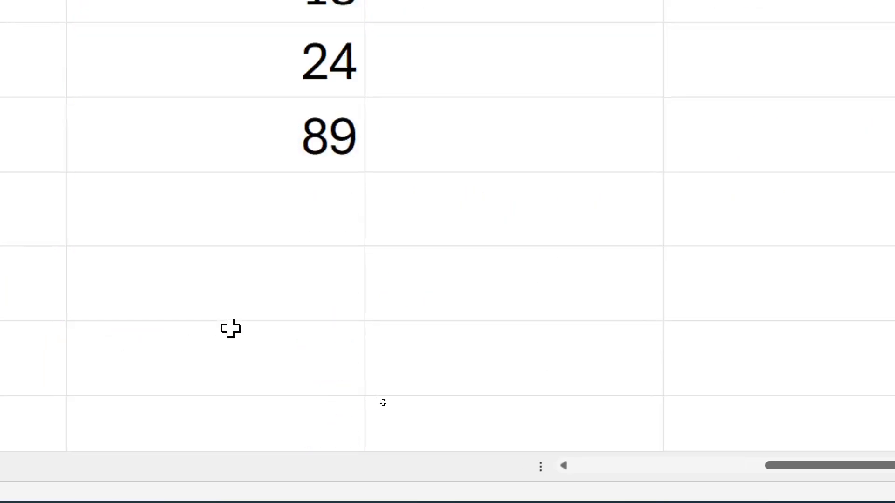
scroll(299, 164, "up", 1)
left_click(300, 164)
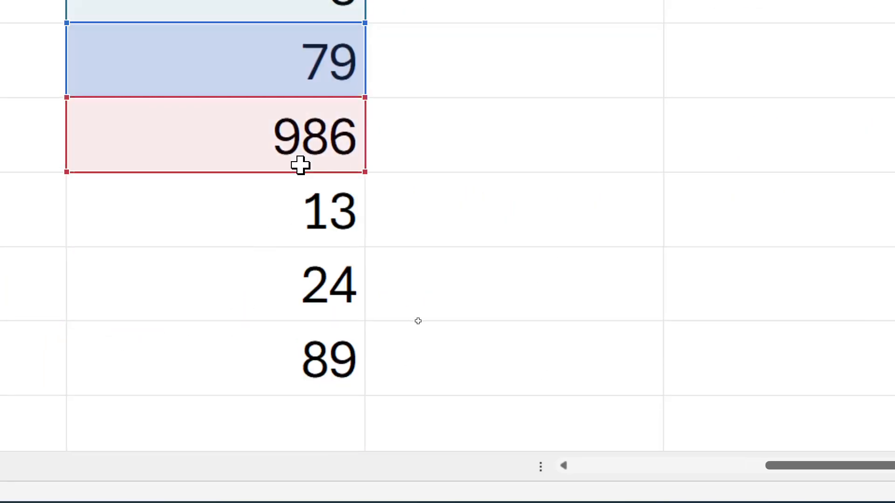
type("+")
left_click(297, 212)
type("+")
left_click(286, 275)
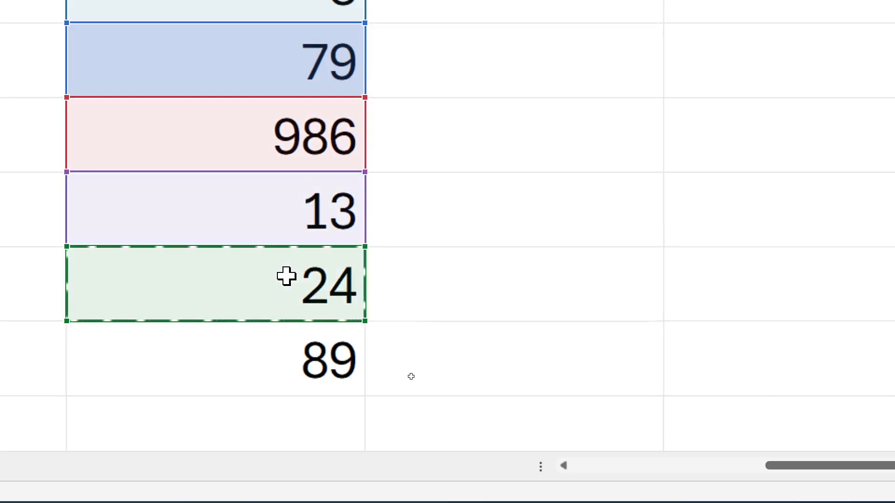
type("+")
left_click(273, 354)
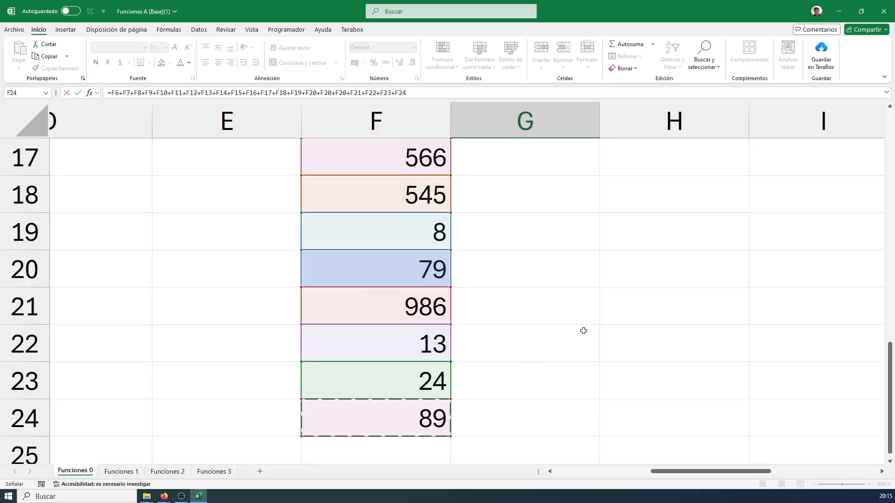
scroll(622, 307, "up", 5)
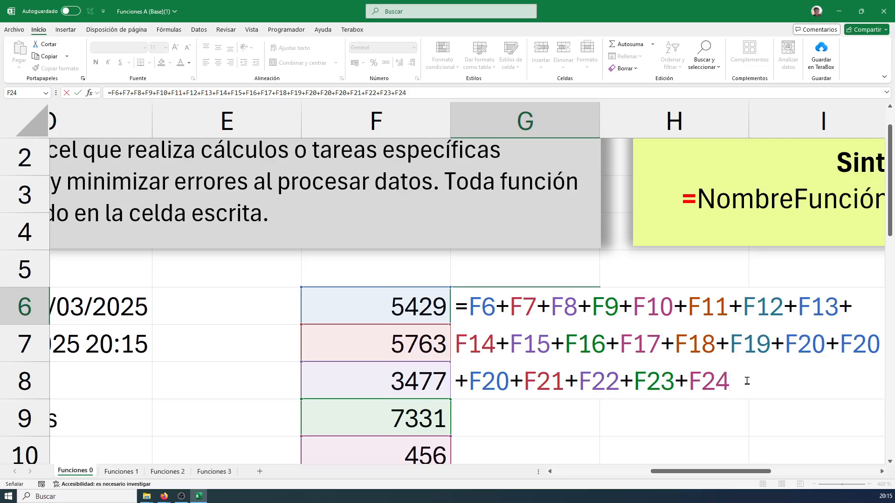
Confirm the cell-by-cell addition formula in G6 and select the cell with its result
left_click_drag(746, 378, 473, 311)
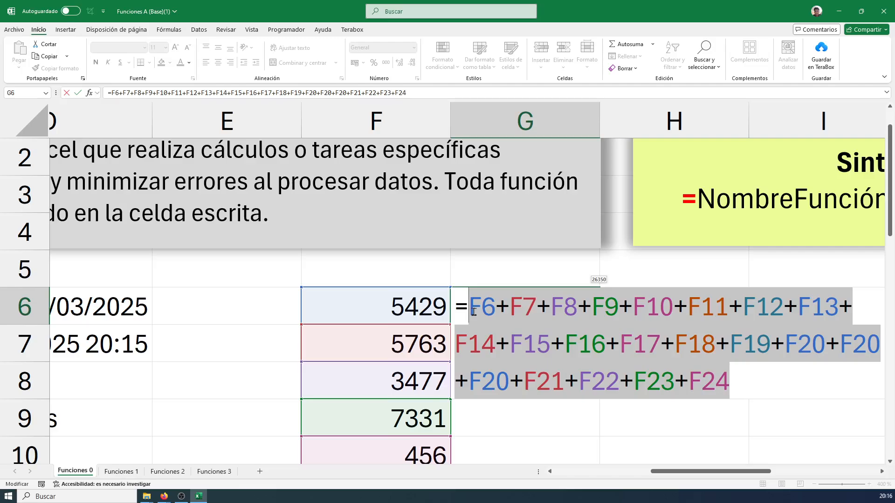
key("Return")
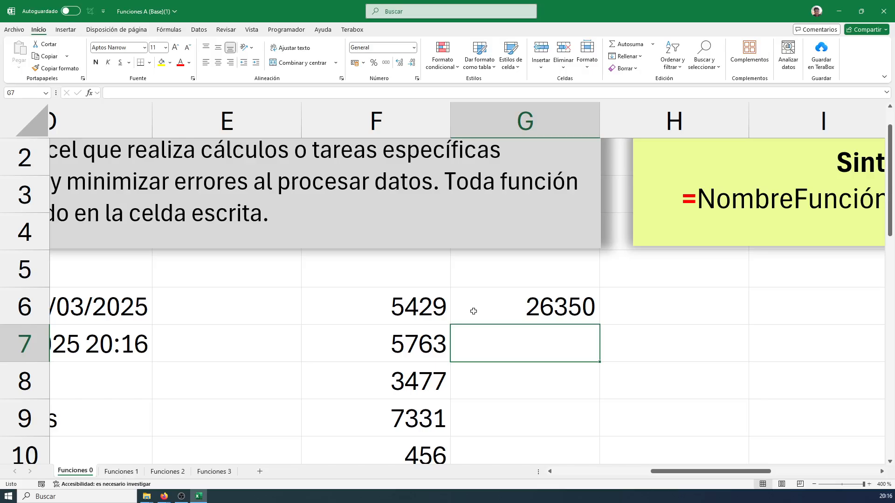
left_click(604, 303)
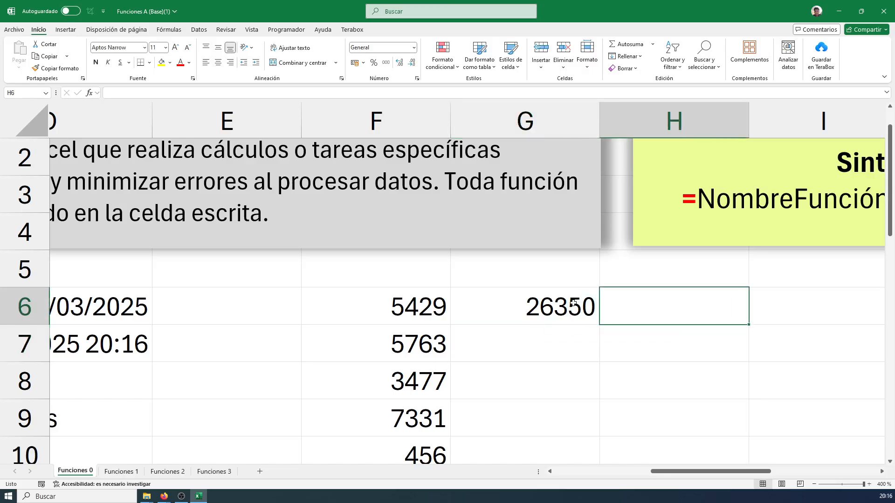
left_click(574, 302)
left_click(644, 304)
type("=su")
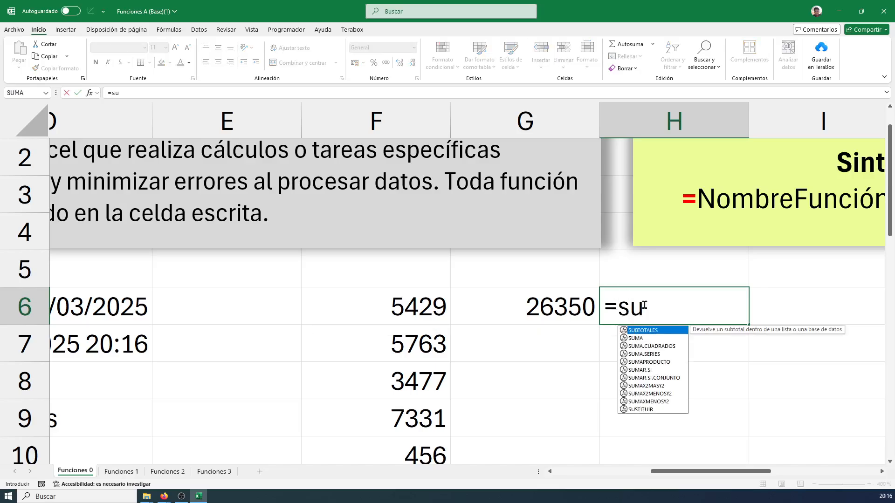
type("m")
key("BackSpace")
key("BackSpace")
key("BackSpace")
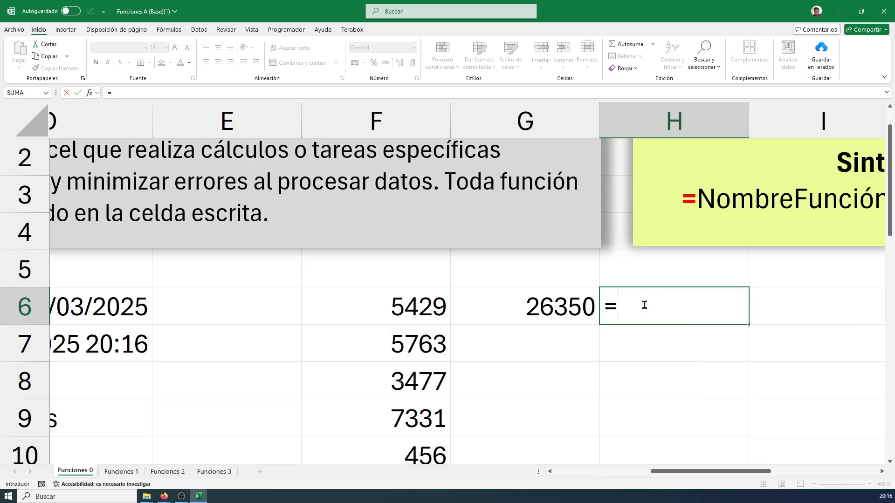
key("BackSpace")
key("Return")
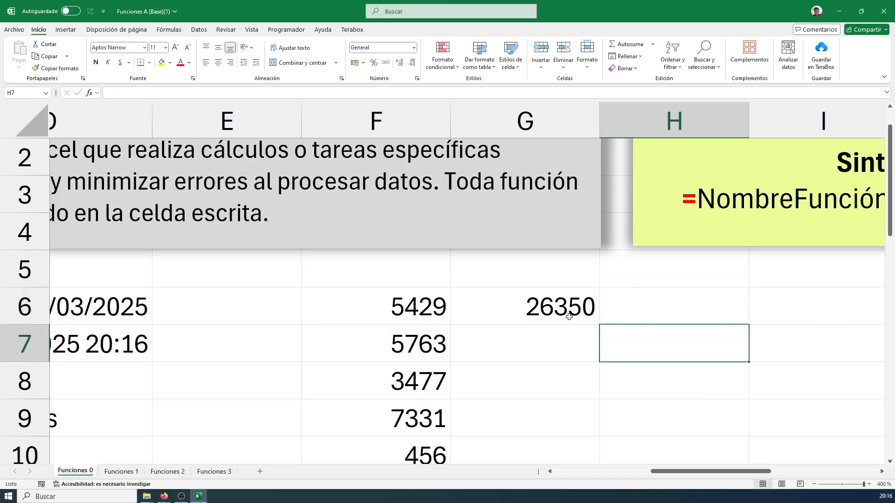
Mark the first number of the list in F6 with a blue on-screen frame and an arrow pointing to it
left_click(441, 304)
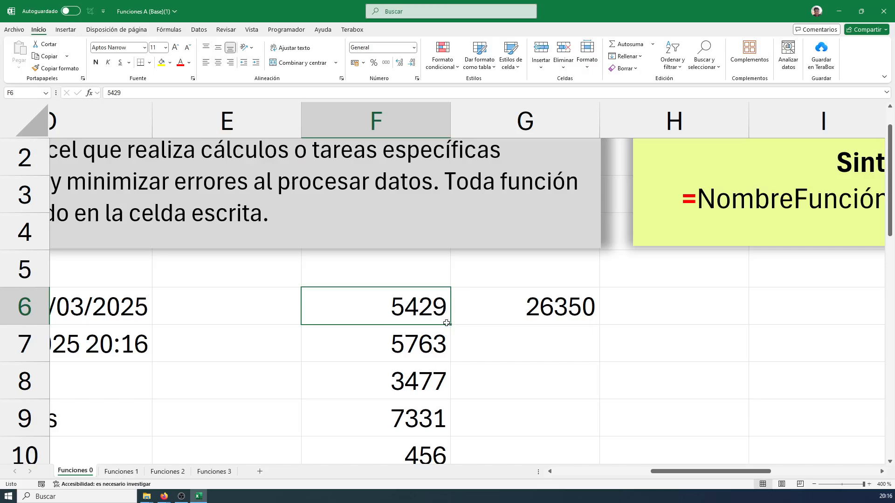
mouse_move(298, 285)
left_mouse_down()
mouse_move(429, 309)
mouse_move(457, 326)
left_mouse_up()
left_click_drag(465, 286, 542, 266)
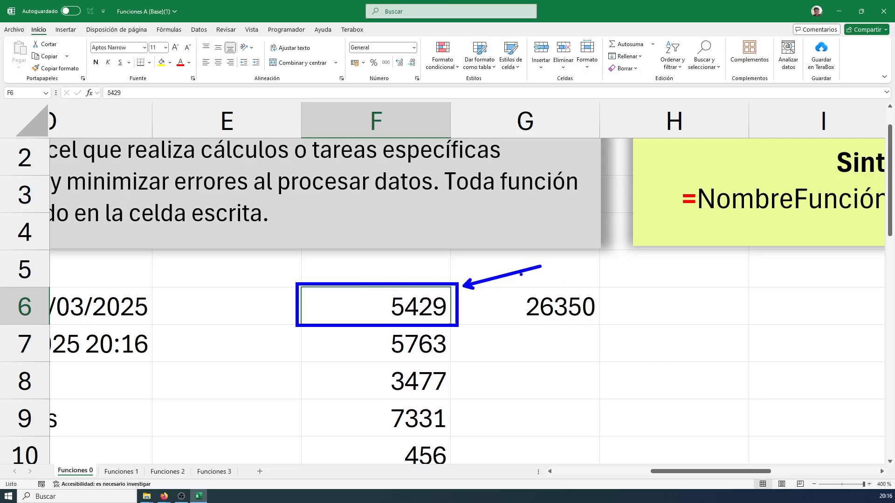
Delete the stray value in cell E11 beside the number list
scroll(388, 295, "down", 1)
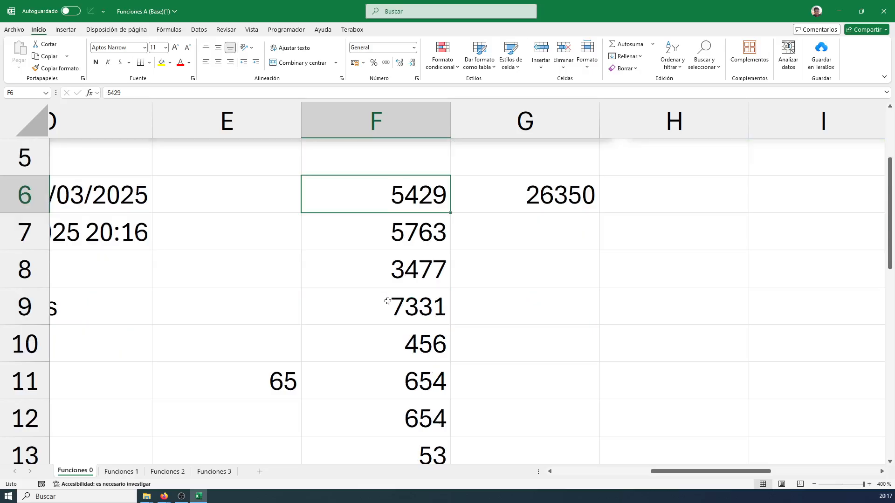
left_click(402, 244)
left_click_drag(401, 244, 401, 273)
left_click(284, 374)
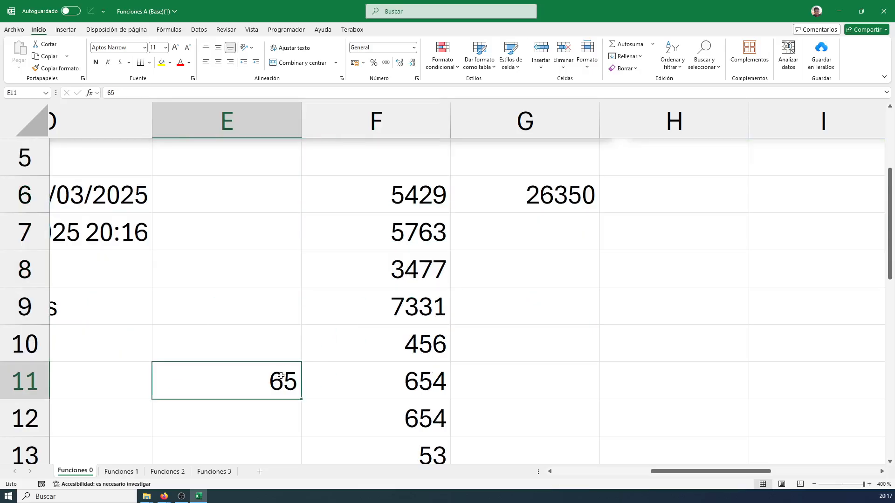
key("Delete")
Review the number list in column F, checking its first cell F6 and its last cell F24
scroll(396, 311, "down", 1)
scroll(404, 252, "down", 4)
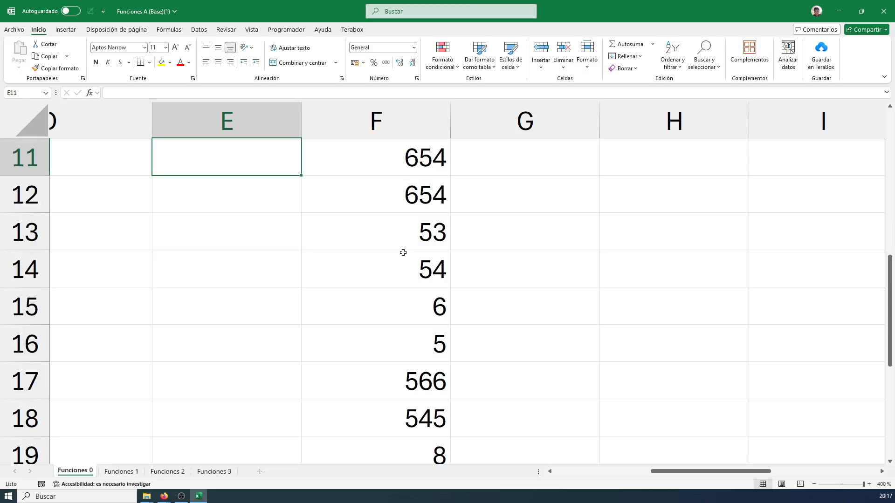
left_click(401, 305)
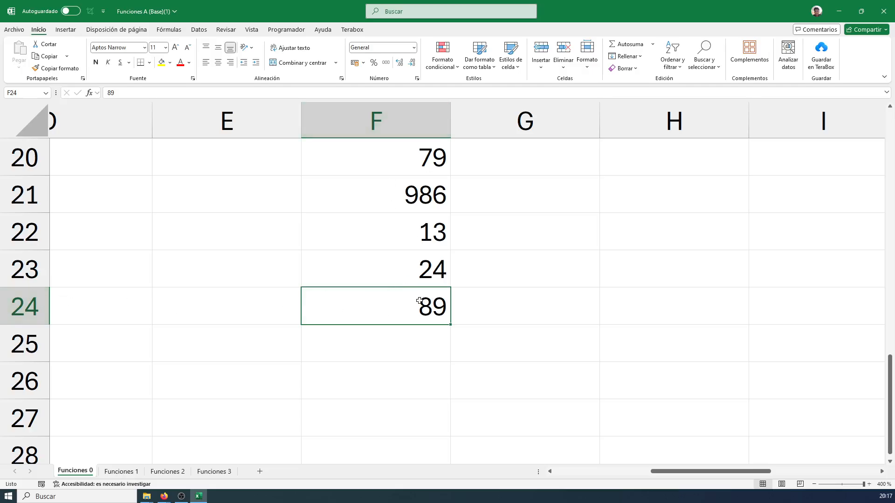
scroll(426, 308, "up", 2)
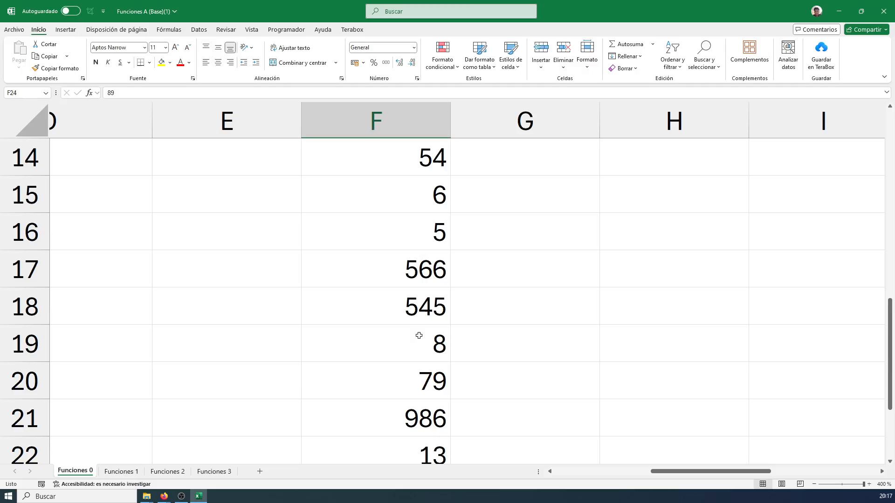
scroll(425, 333, "up", 4)
scroll(428, 259, "down", 1)
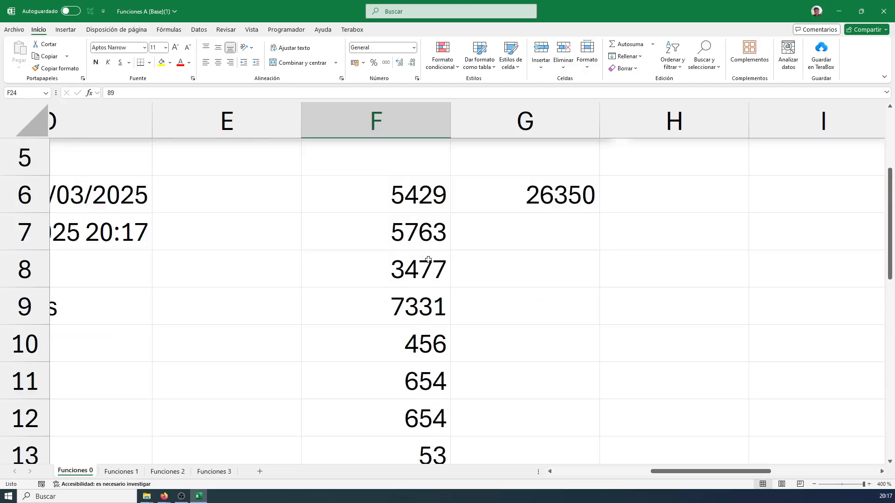
left_click(410, 201)
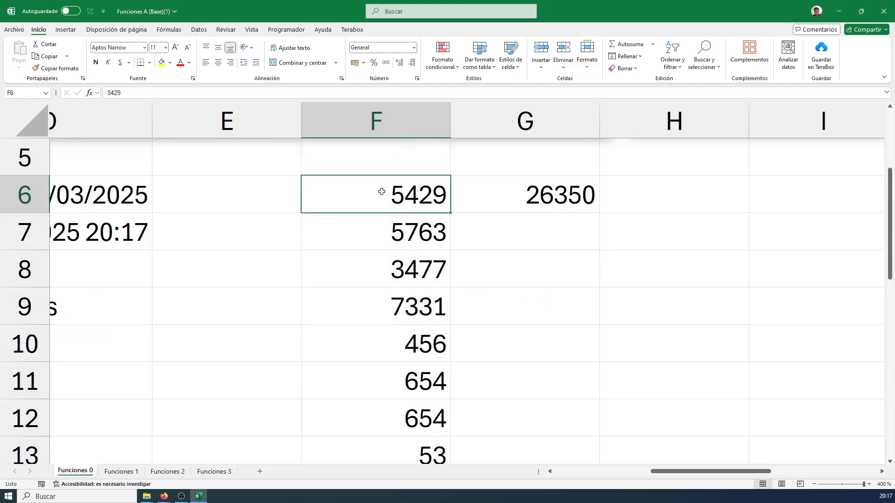
scroll(368, 201, "down", 6)
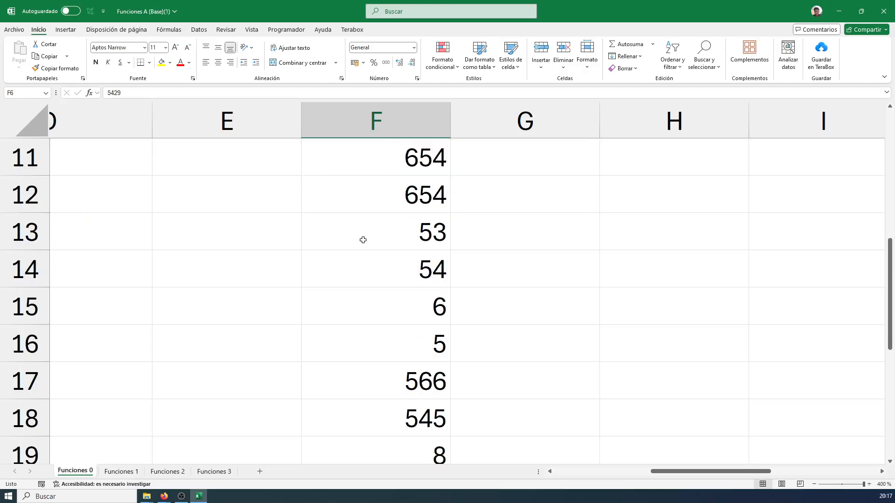
left_click(390, 201)
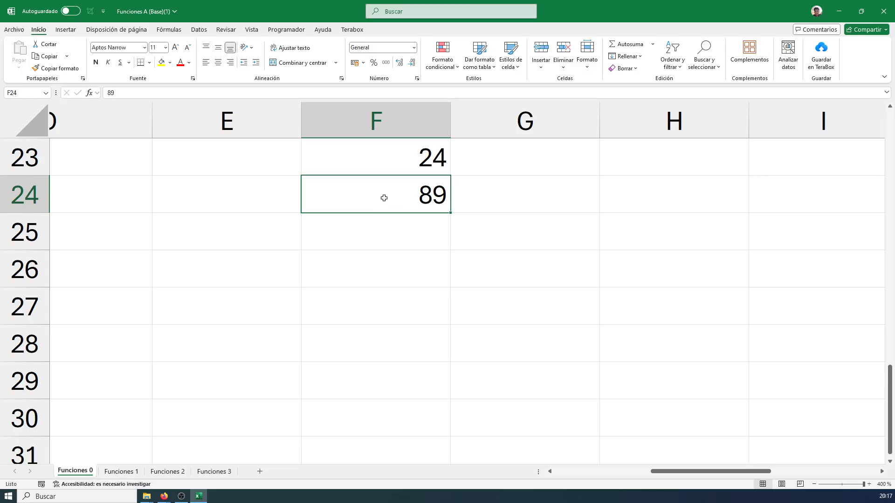
scroll(386, 223, "up", 7)
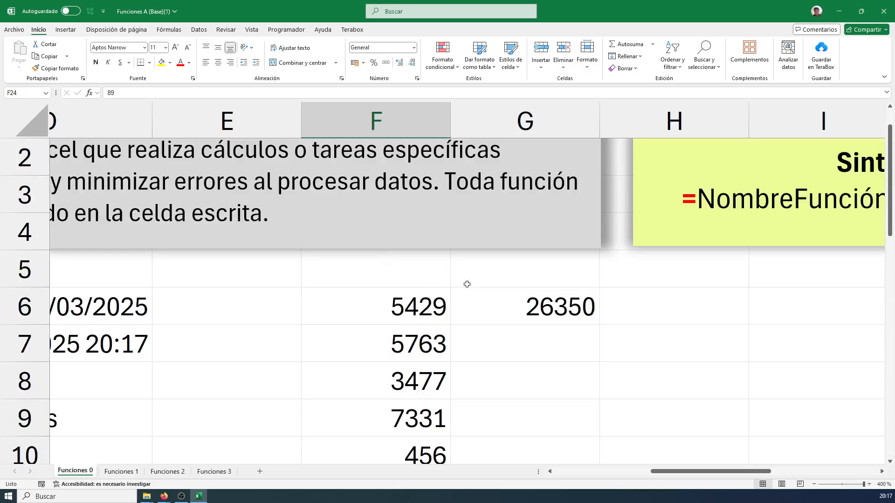
Start a formula in H6 with the suma function and its opening parenthesis
left_click(665, 300)
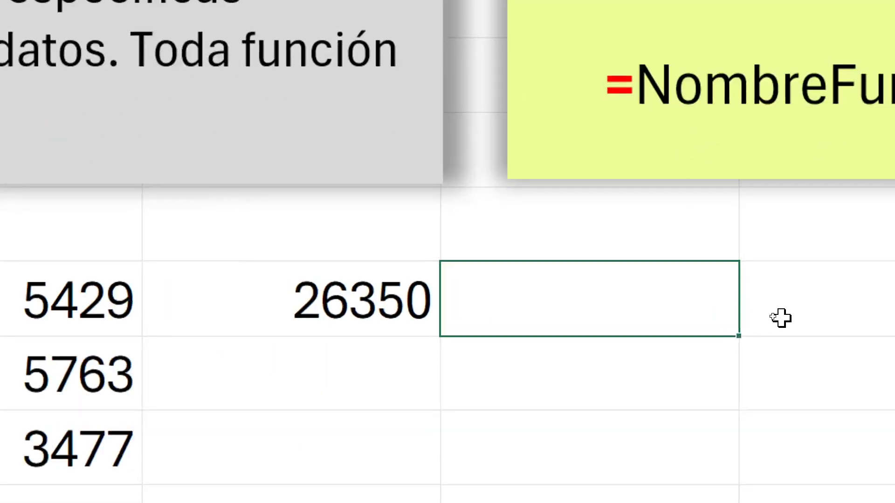
type("=")
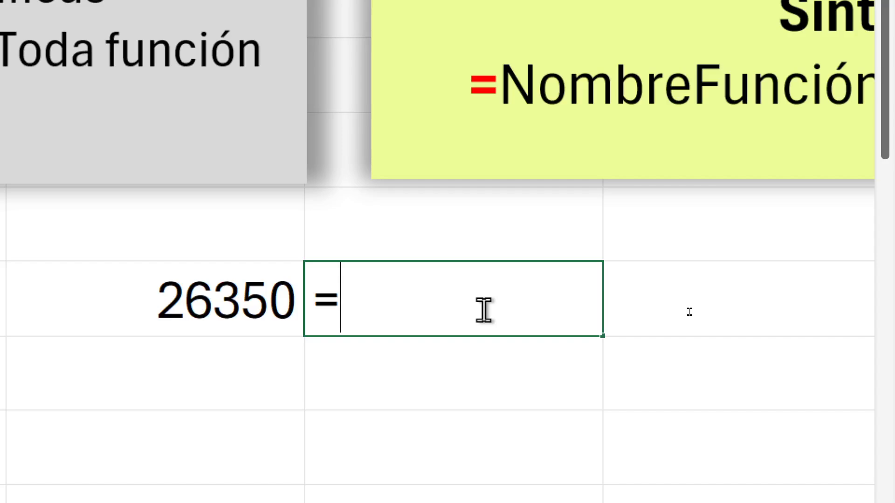
key("BackSpace")
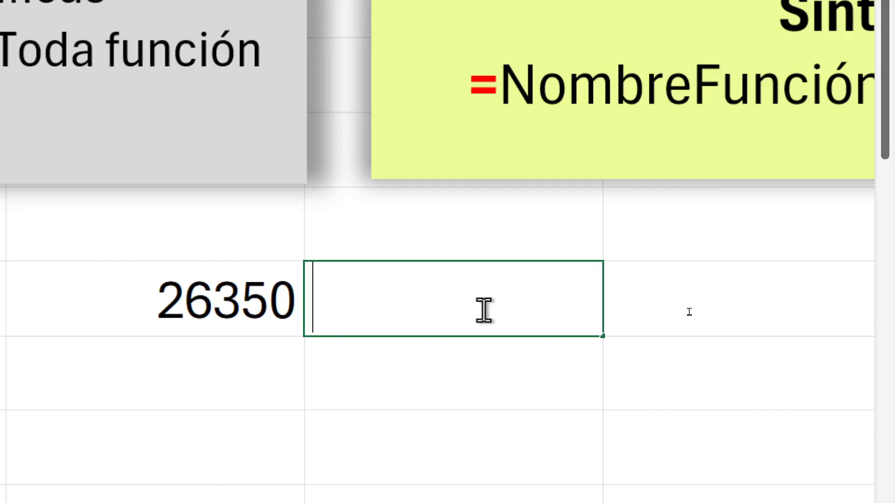
type("=")
type("suma")
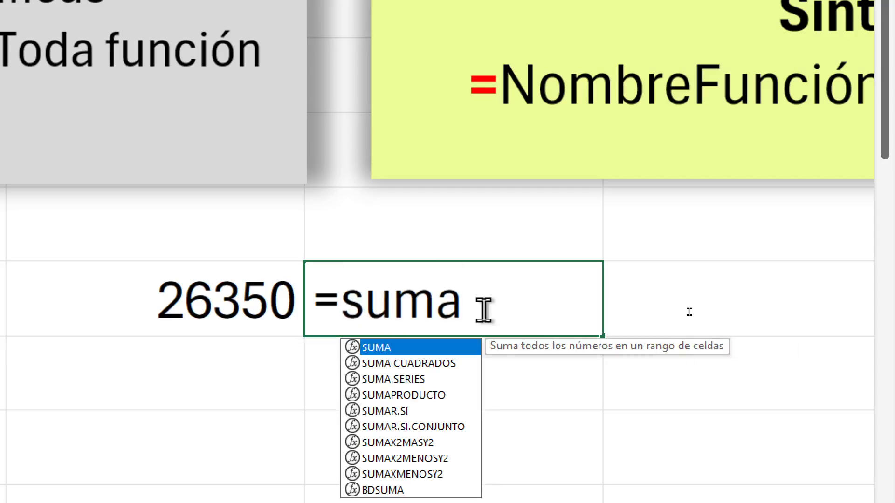
type("(")
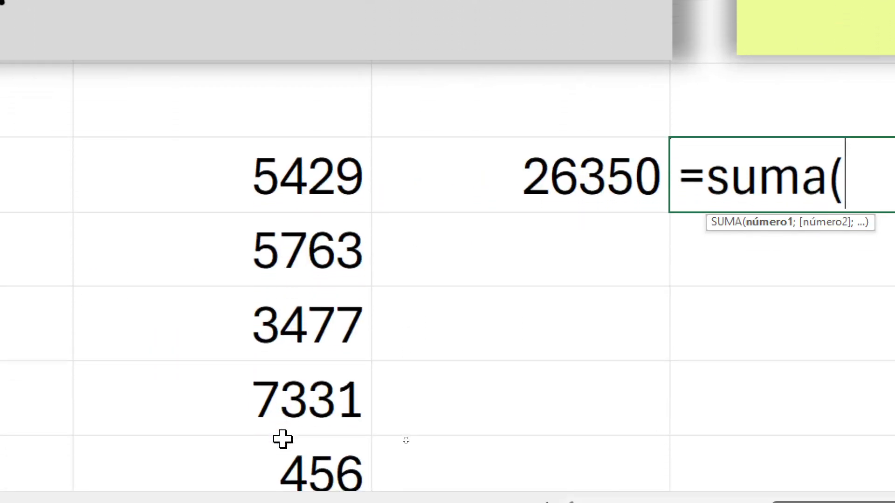
Enter the range f6:f26 as the argument of the suma function in H6
scroll(293, 358, "down", 3)
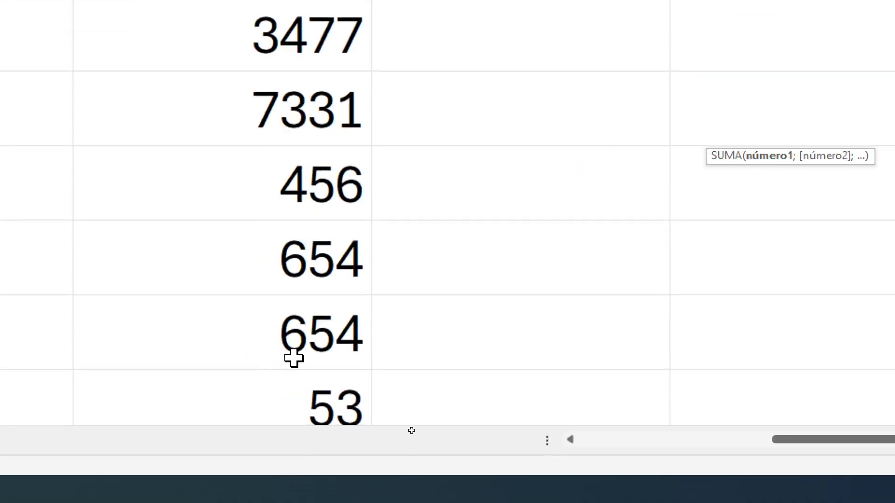
scroll(301, 347, "up", 3)
scroll(305, 350, "up", 1)
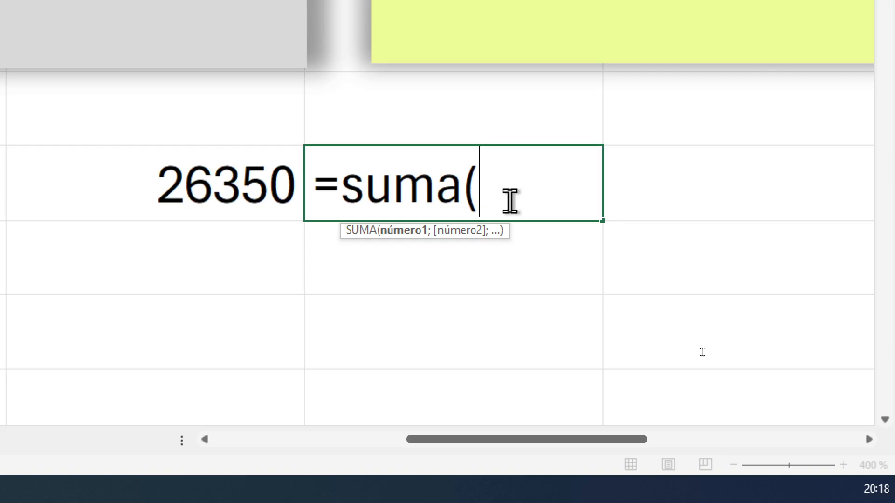
type("f6:")
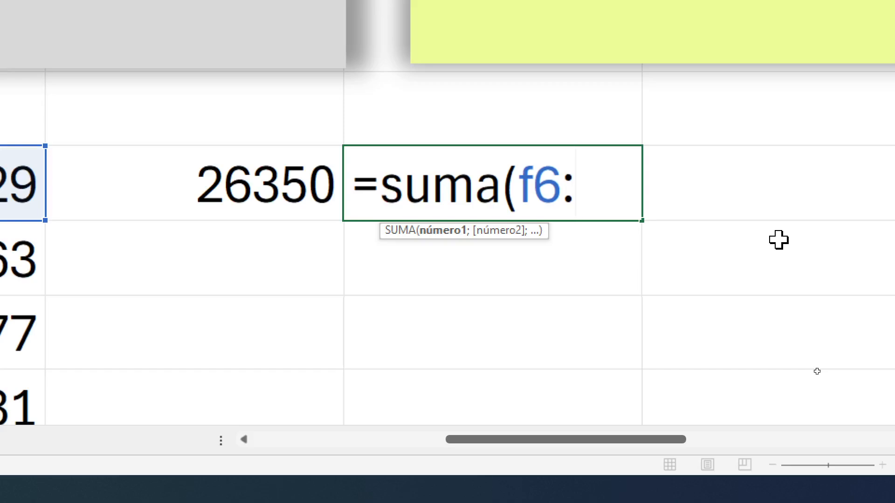
type("f2")
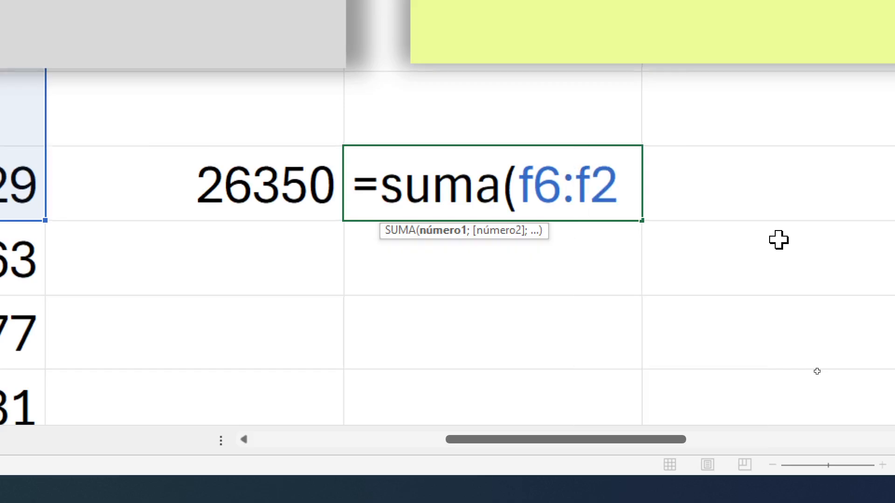
type("6")
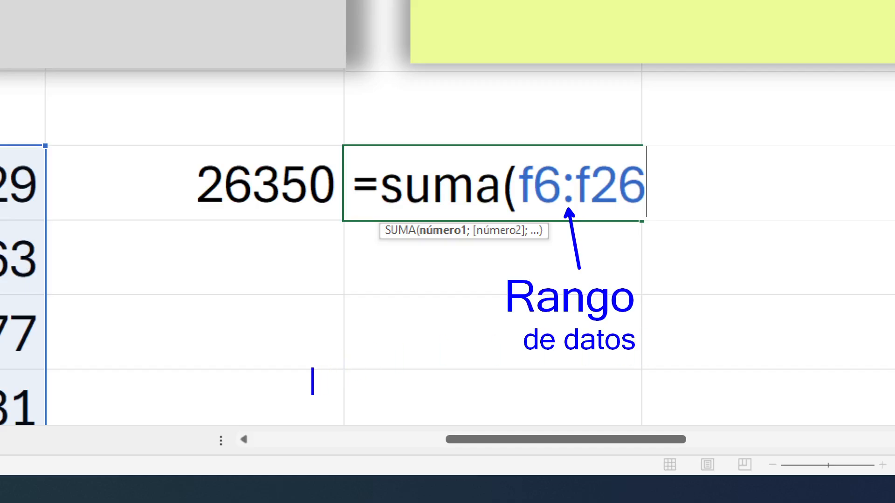
Add the note "La formula suma devolverá el resultado de la suma del rango f6 a f26" and save the zoomed screen as c5
type("\"")
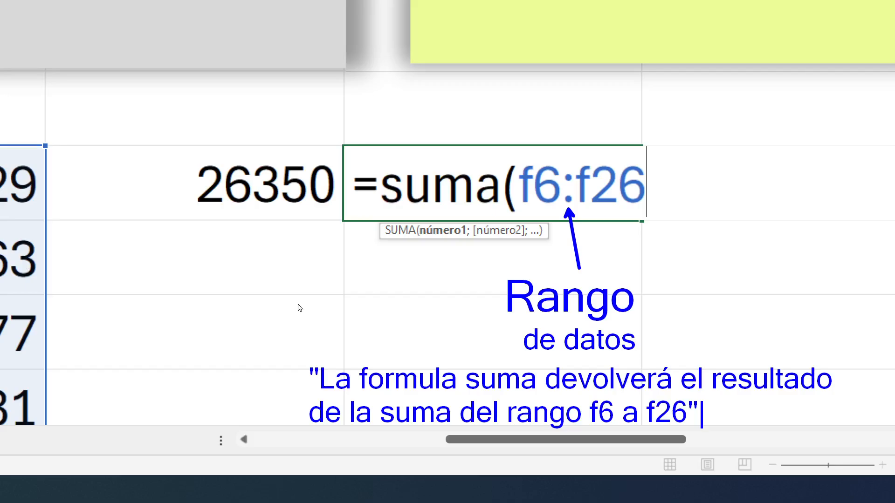
key("ctrl+s")
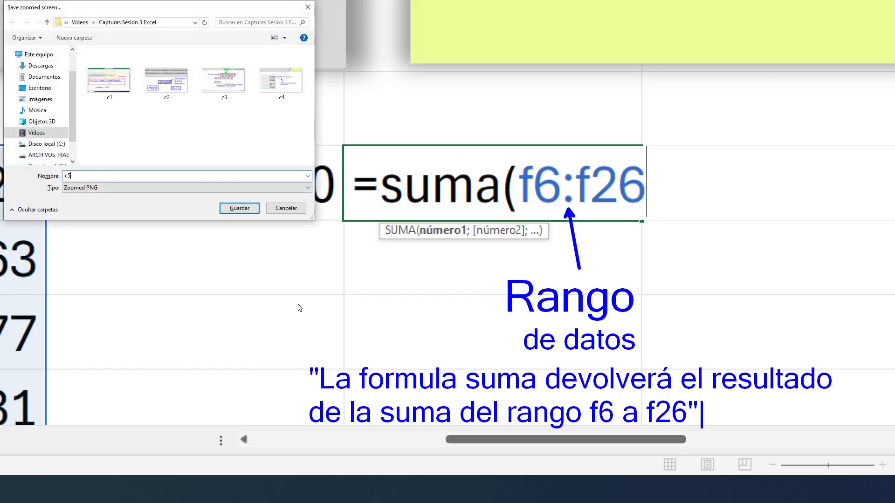
key("Return")
key("Escape")
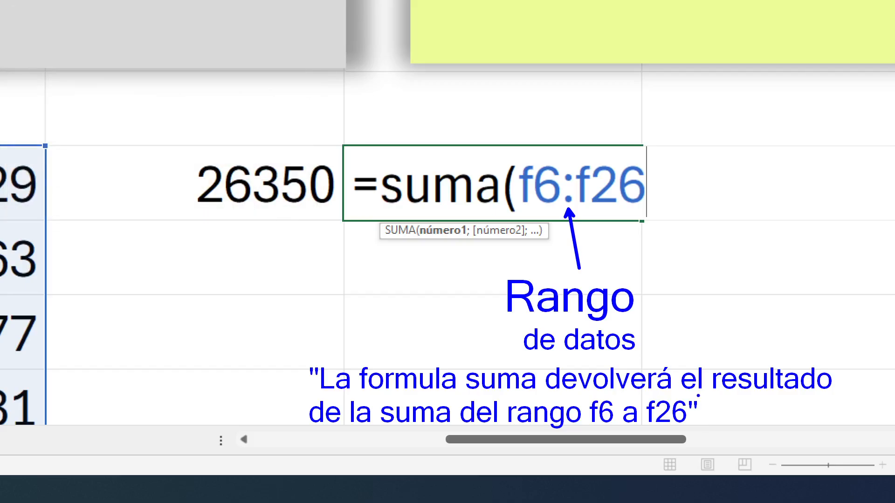
Confirm the SUMA formula in H6 and reopen it to examine which cells of column F its range covers
right_click(714, 314)
right_click(713, 314)
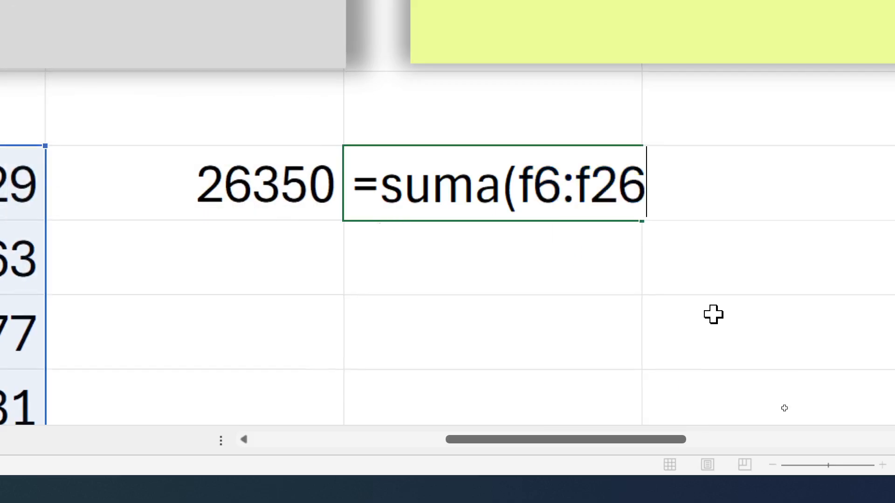
left_click(454, 240)
double_click(589, 190)
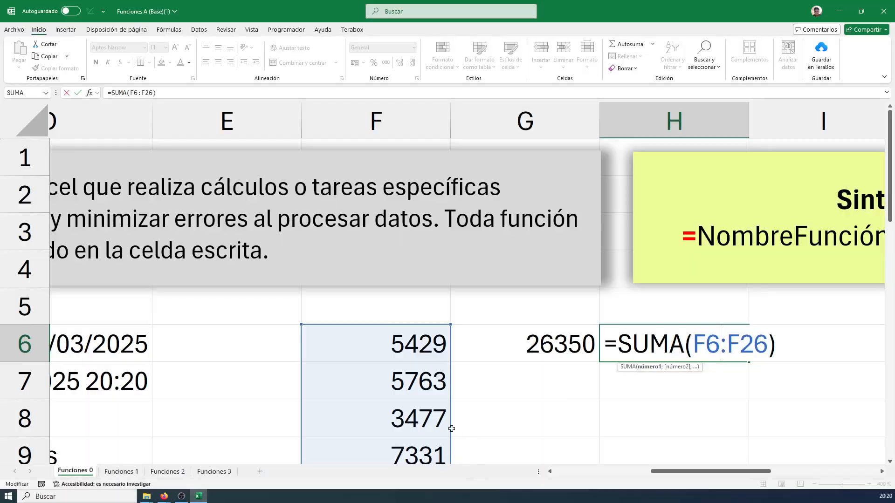
scroll(48, 347, "down", 5)
scroll(439, 423, "down", 3)
scroll(438, 421, "up", 1)
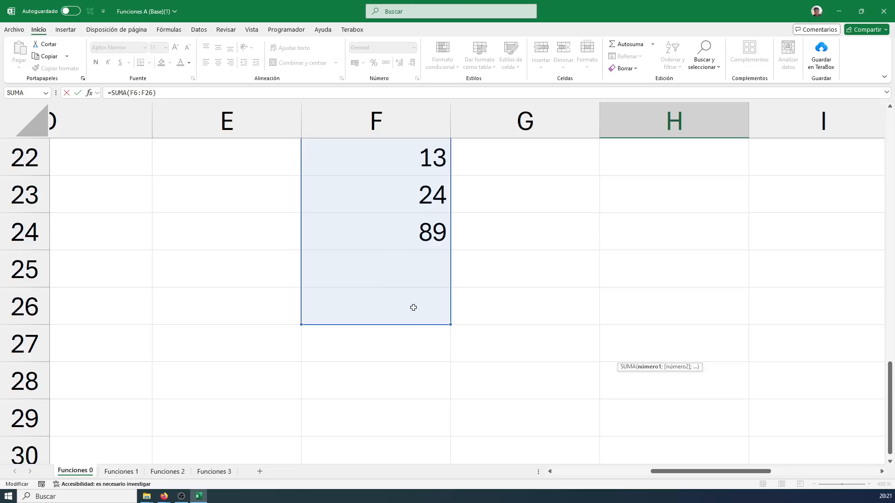
scroll(413, 303, "up", 7)
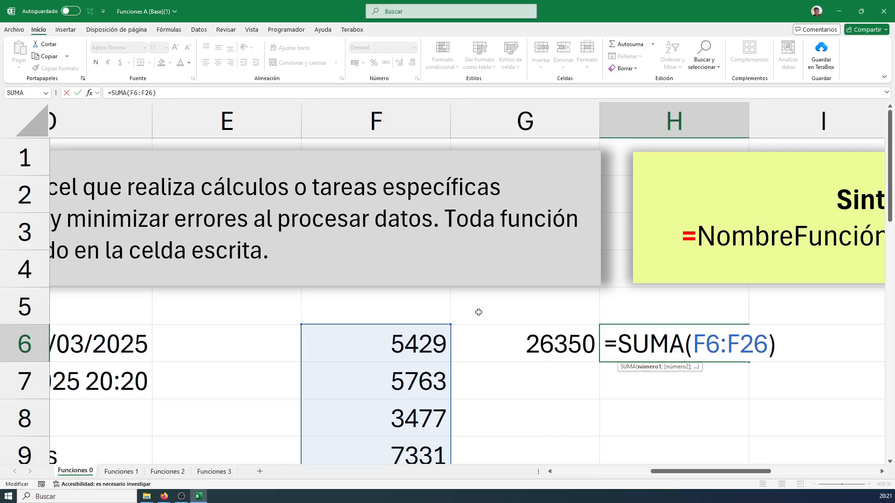
Confirm the SUMA formula in H6, then reopen it to check its range and leave it unedited
key("Return")
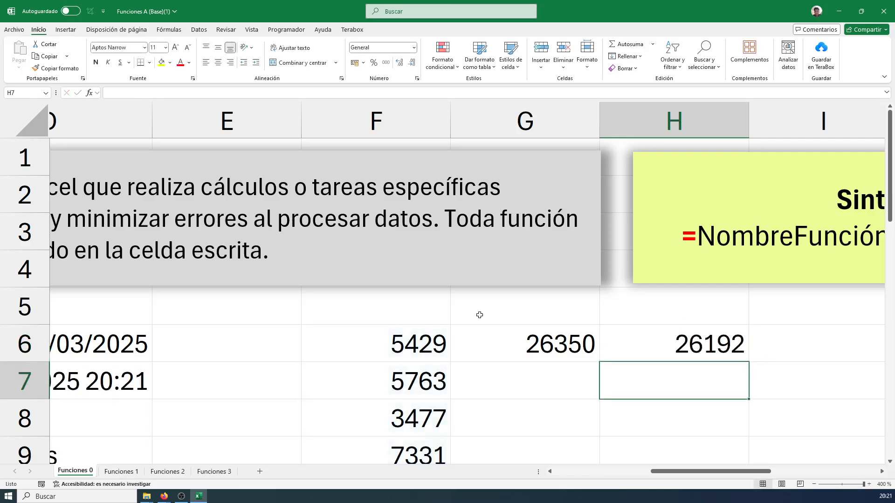
left_click(673, 340)
double_click(641, 347)
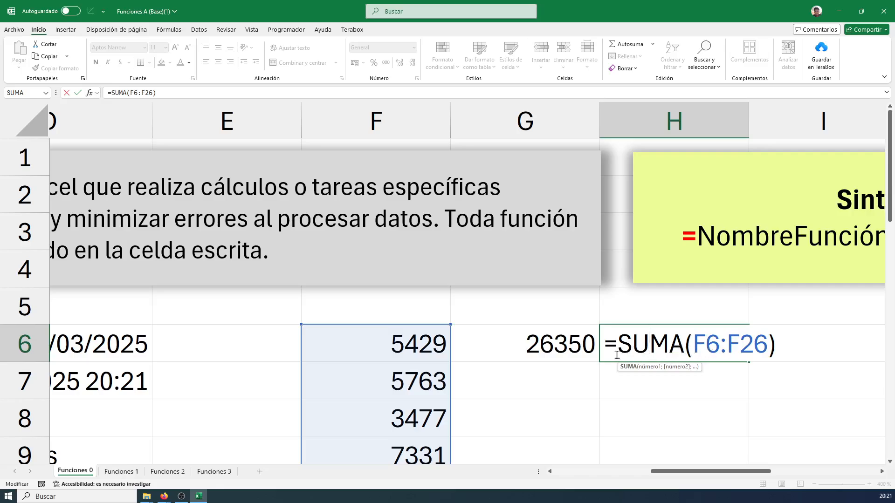
key("Escape")
Examine the cell-by-cell addition formula in G6 and the column F cells it references, leaving it unedited
double_click(580, 352)
scroll(580, 354, "down", 5)
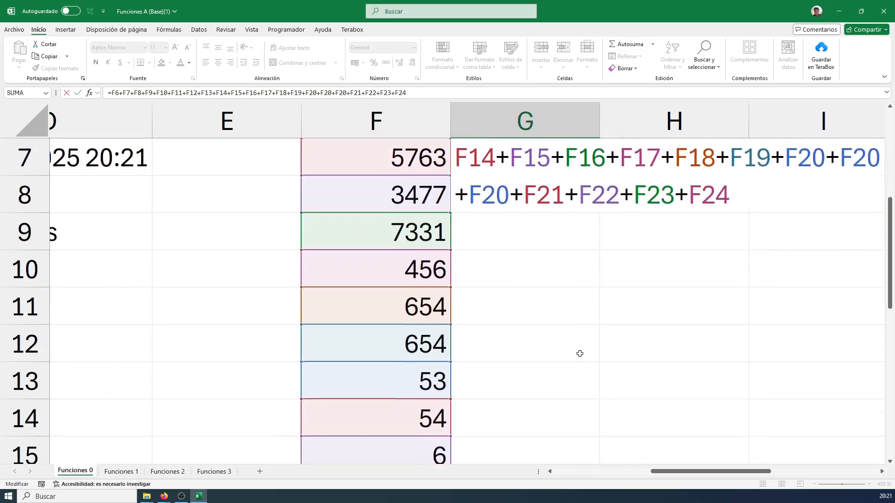
scroll(580, 353, "down", 2)
scroll(580, 354, "up", 3)
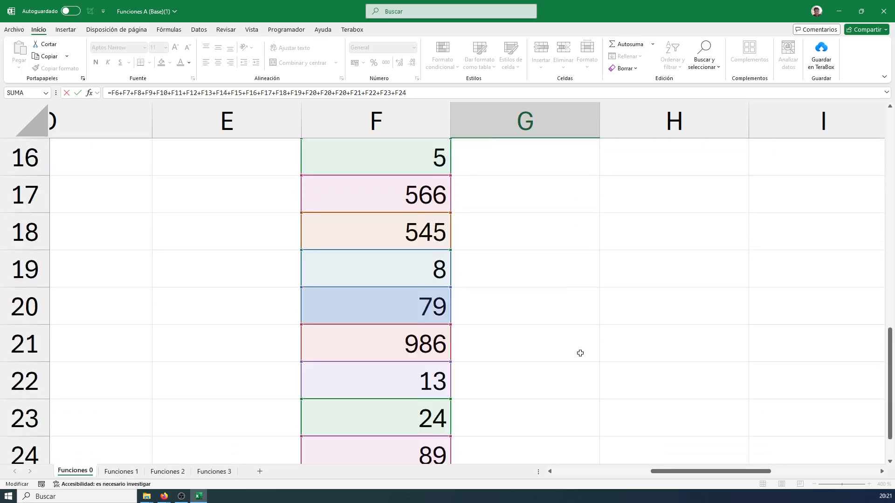
scroll(586, 349, "up", 3)
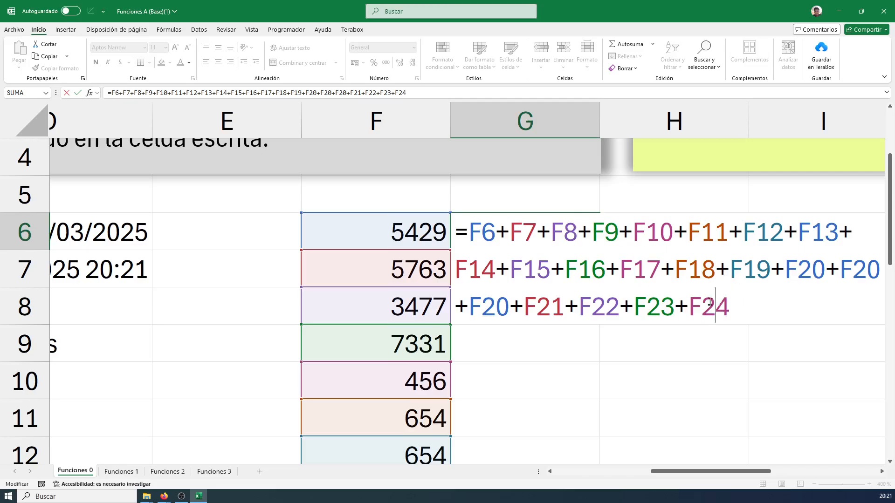
left_click_drag(729, 306, 468, 235)
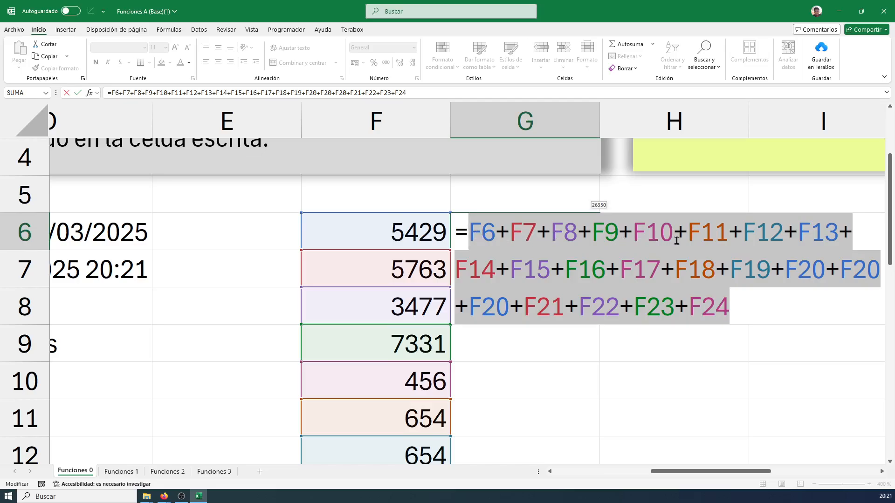
key("Escape")
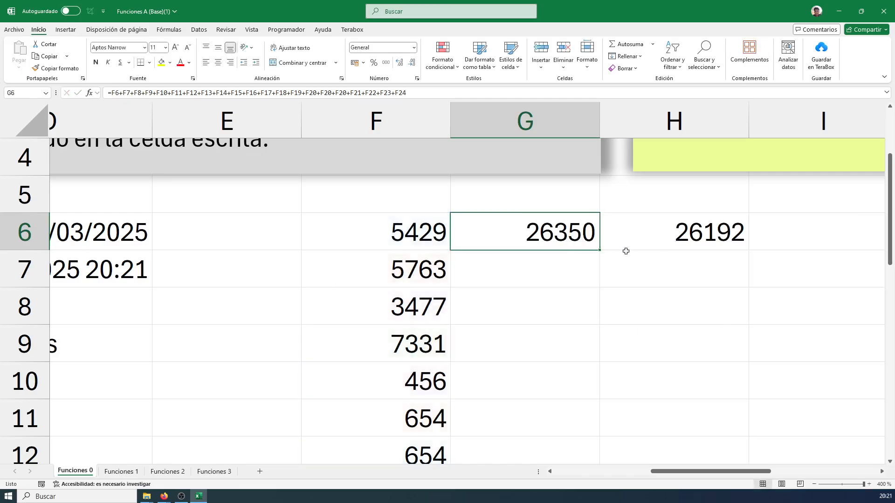
Draw blue comparison arrows between the G6 and H6 results, then box the H6 result and give it a check mark
mouse_move(610, 234)
left_mouse_down()
mouse_move(651, 233)
mouse_move(606, 218)
left_mouse_up()
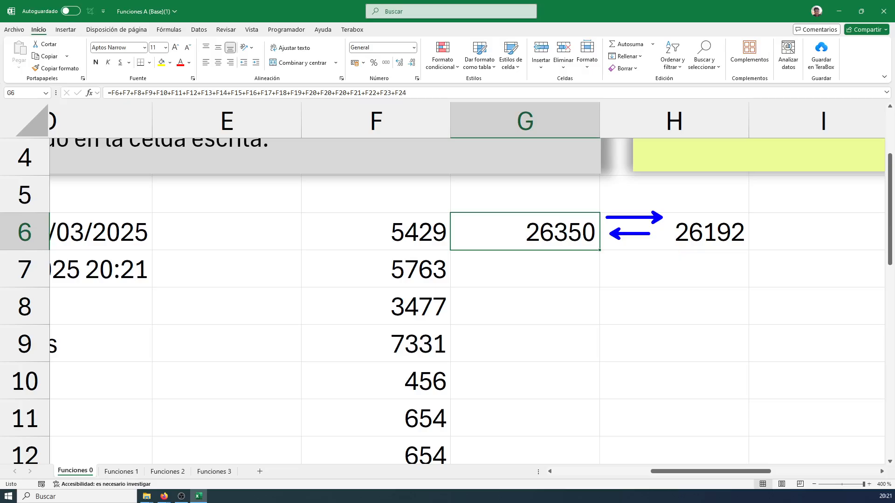
left_click_drag(668, 211, 757, 252)
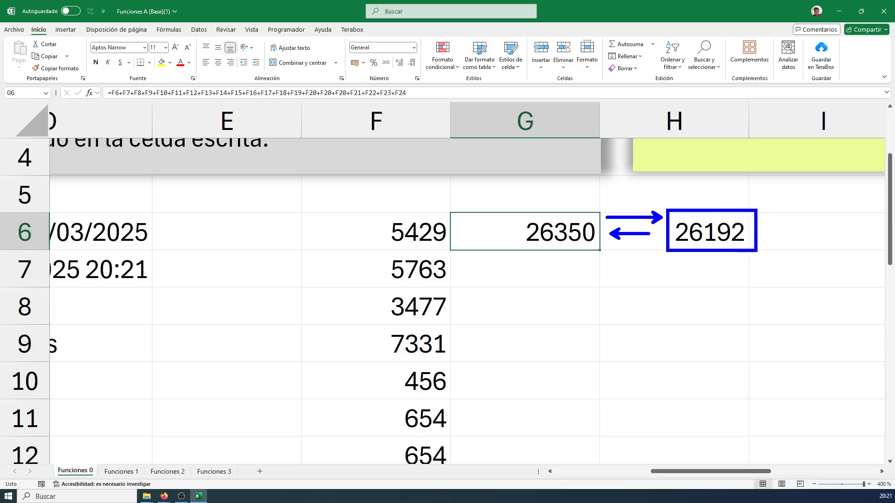
mouse_move(781, 224)
left_mouse_down()
mouse_move(789, 247)
mouse_move(825, 179)
left_mouse_up()
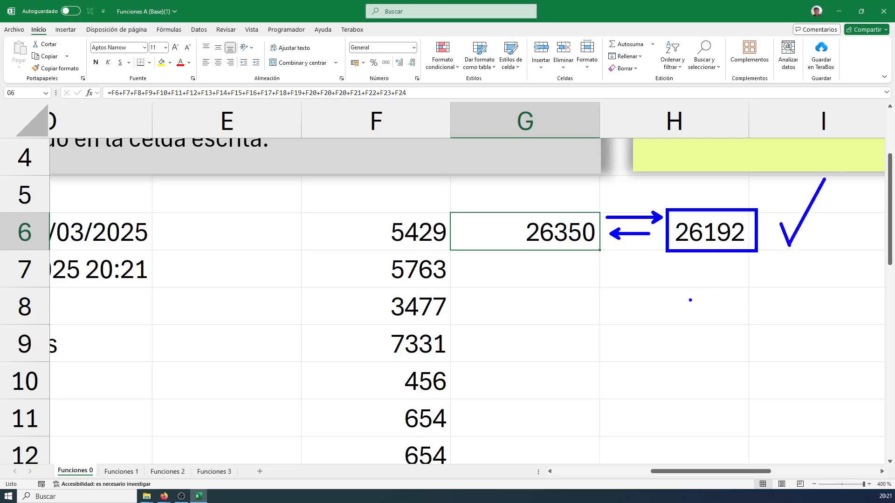
Mark the G6 result as wrong with a red cross and box, then clear the screen annotations
left_click_drag(568, 261, 543, 305)
left_click_drag(533, 264, 574, 305)
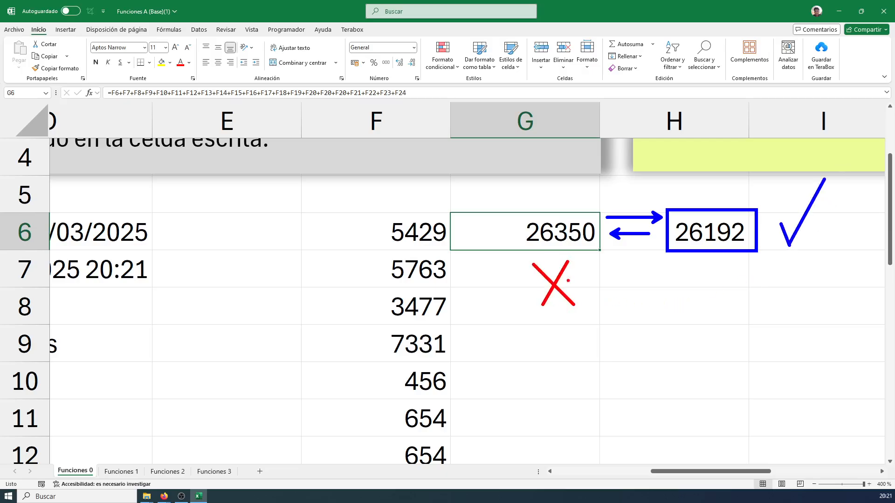
left_click_drag(468, 205, 599, 252)
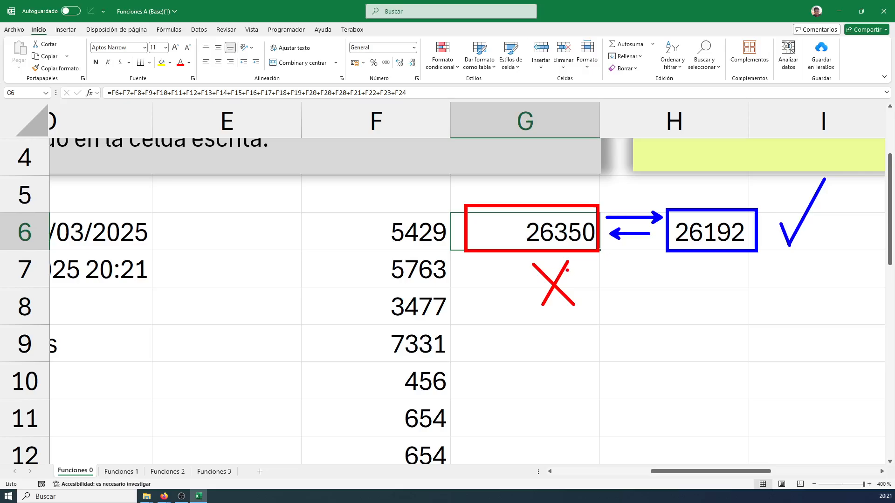
key("Escape")
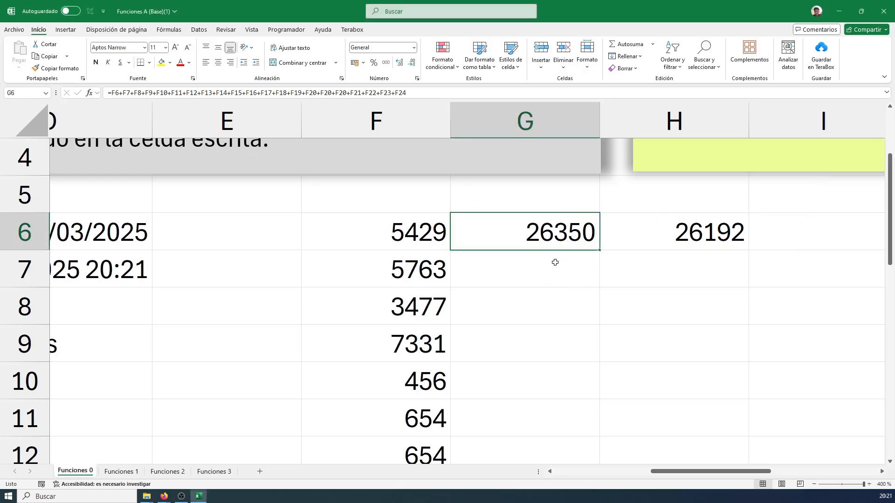
Open the addition formula in G6 for editing and draw red boxes around its three F20 references
double_click(548, 237)
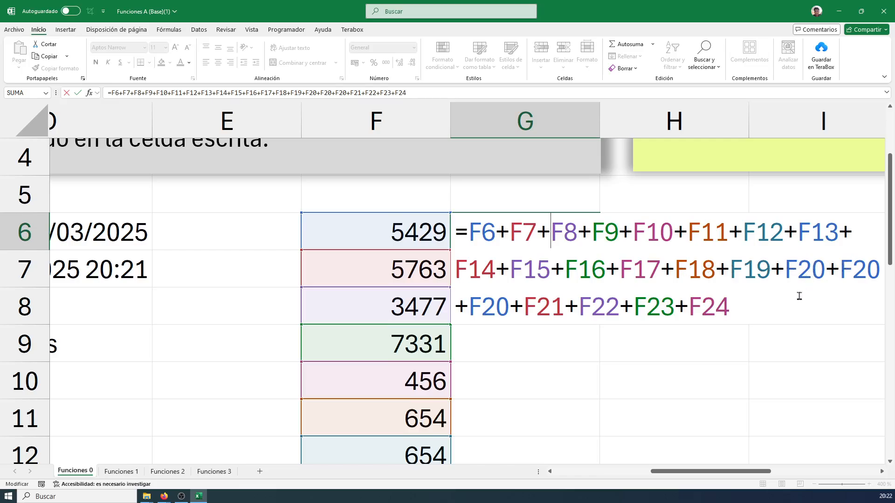
key("ctrl+2")
mouse_move(780, 253)
left_mouse_down()
mouse_move(809, 284)
mouse_move(826, 285)
left_mouse_up()
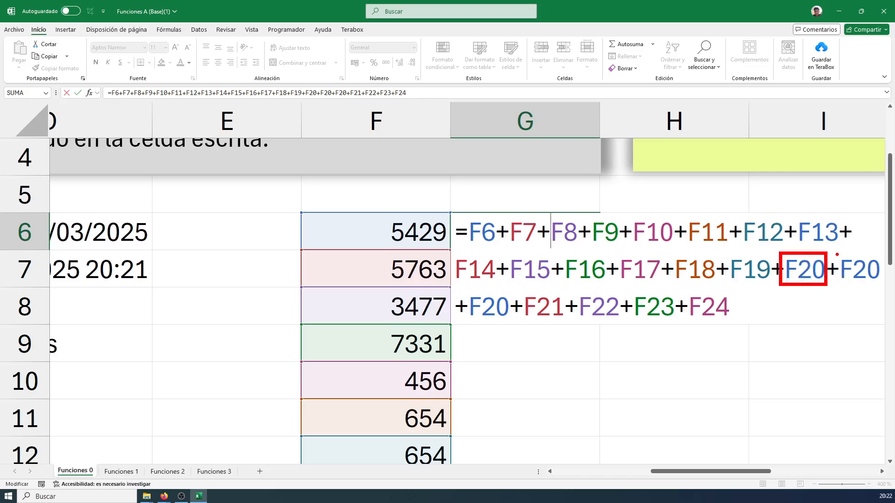
left_click_drag(837, 252, 882, 284)
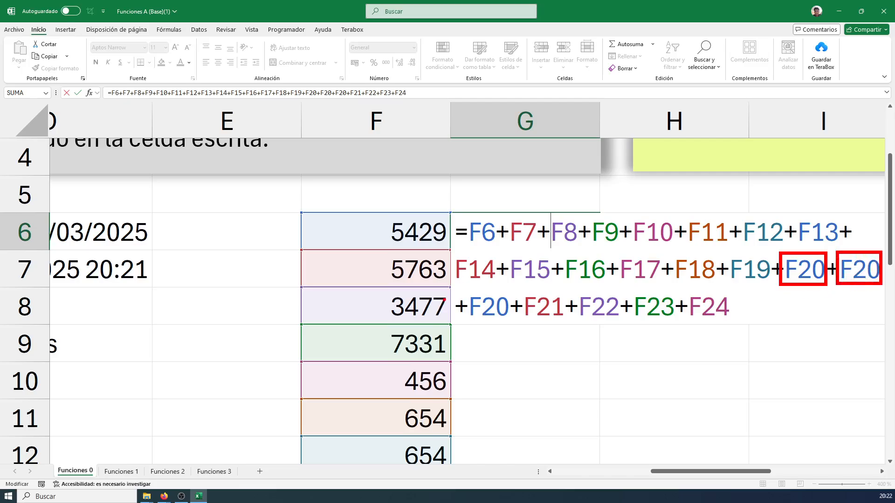
left_click_drag(463, 290, 510, 323)
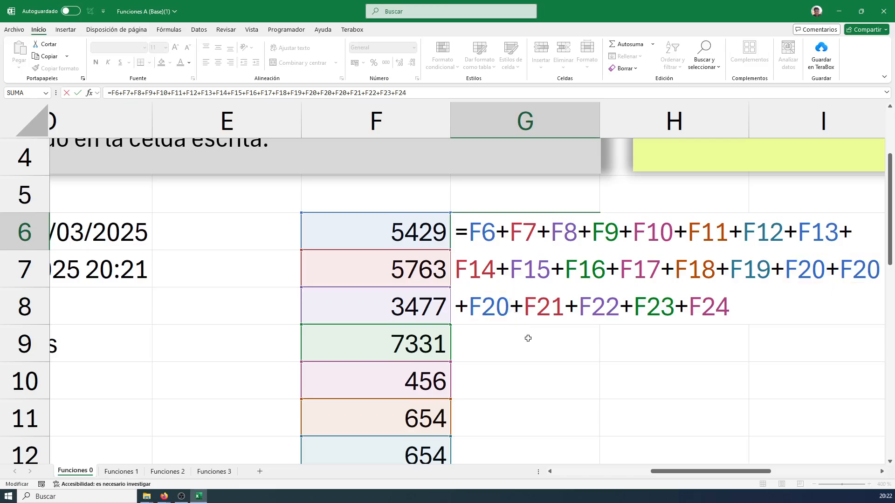
Remove the repeated F20 references from the G6 formula, leaving a single F20, and confirm it
key("BackSpace")
key("BackSpace")
key("BackSpace")
key("BackSpace")
key("BackSpace")
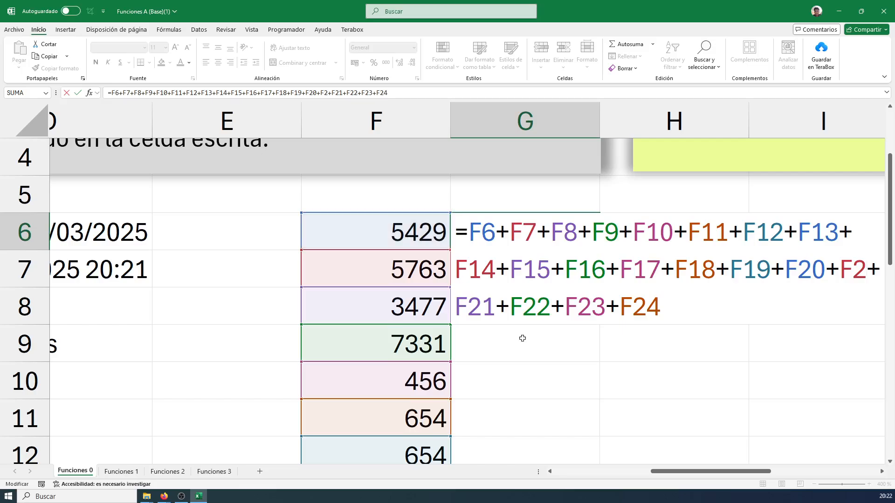
key("BackSpace")
key("BackSpace")
key("BackSpace")
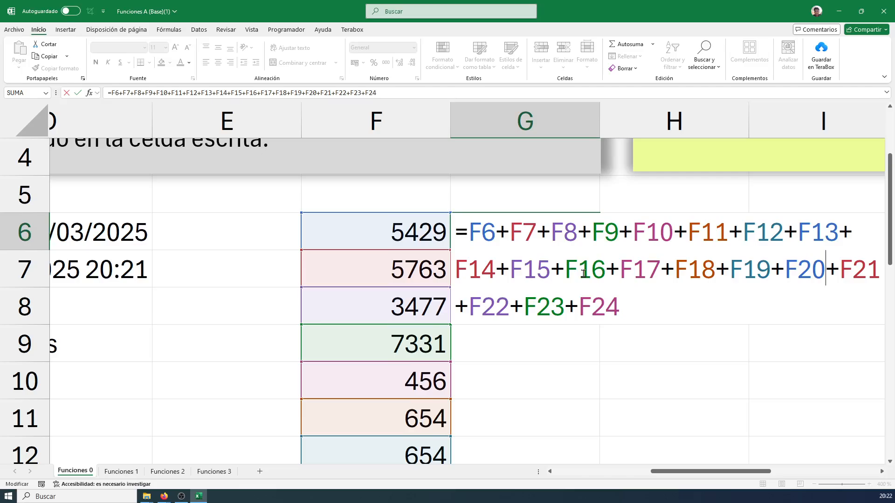
key("Return")
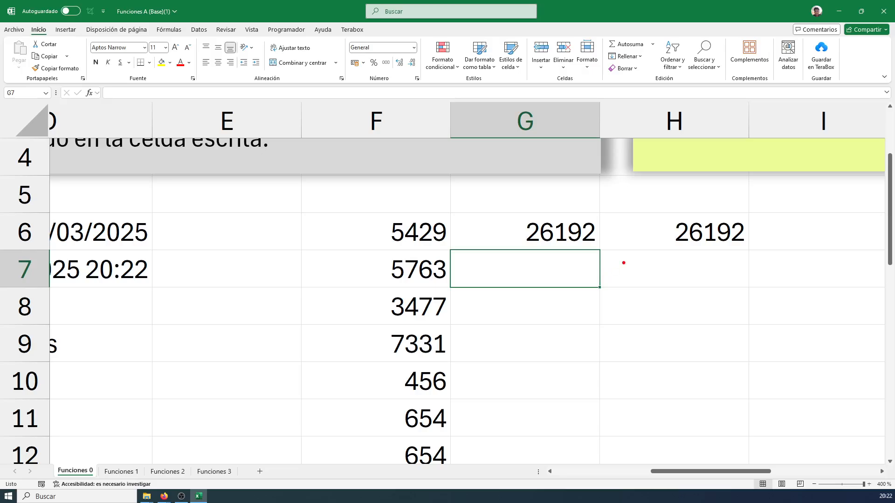
Draw red comparison arrows between the G6 and H6 results and a check mark on each
mouse_move(613, 234)
left_mouse_down()
mouse_move(666, 234)
mouse_move(615, 214)
left_mouse_up()
left_click_drag(760, 250, 801, 198)
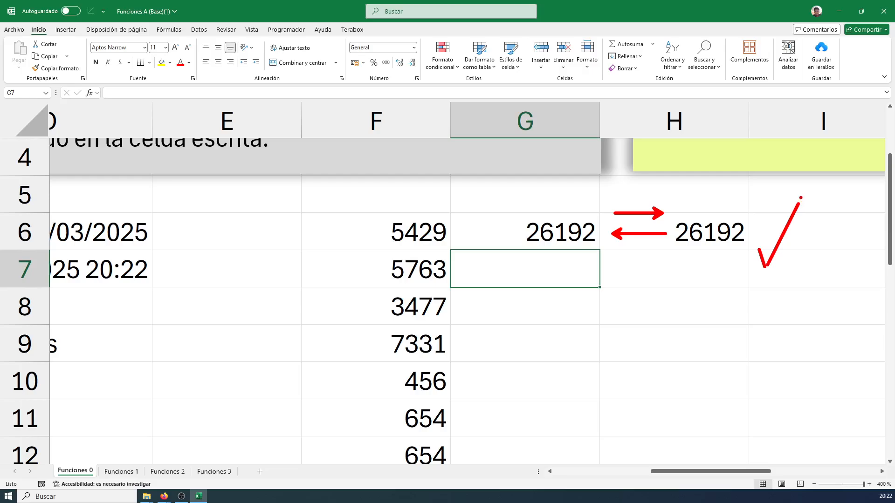
mouse_move(551, 256)
left_mouse_down()
mouse_move(554, 274)
mouse_move(613, 209)
left_mouse_up()
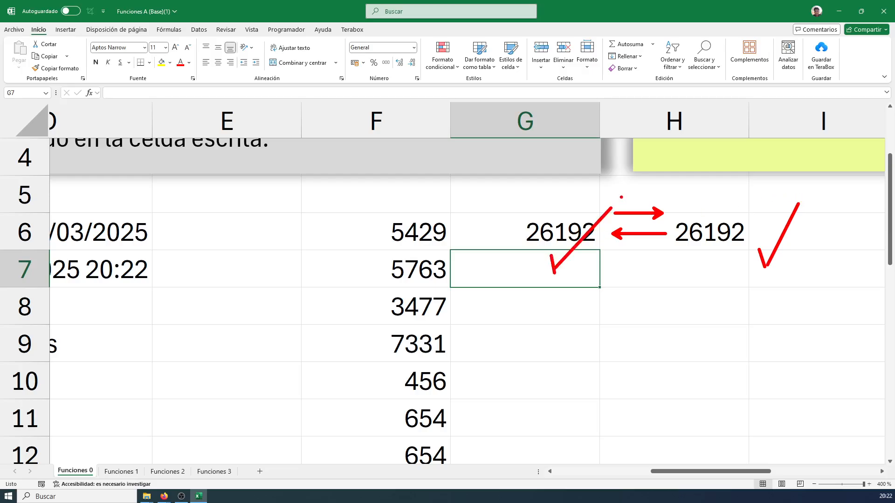
Box the H6 result in blue and add an arrow pointing to it with the label "Suma()"
key("g")
mouse_move(674, 197)
left_mouse_down()
mouse_move(743, 248)
mouse_move(772, 253)
left_mouse_up()
left_click_drag(721, 272, 714, 351)
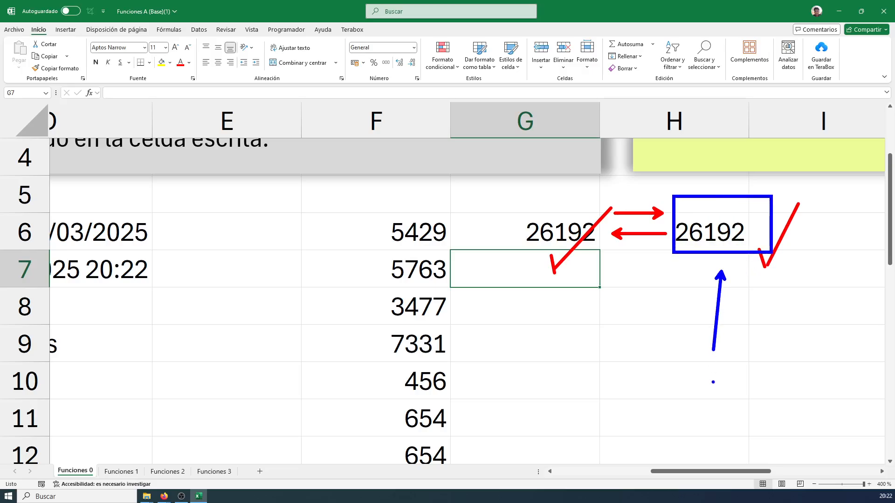
key("t")
type("Suma()")
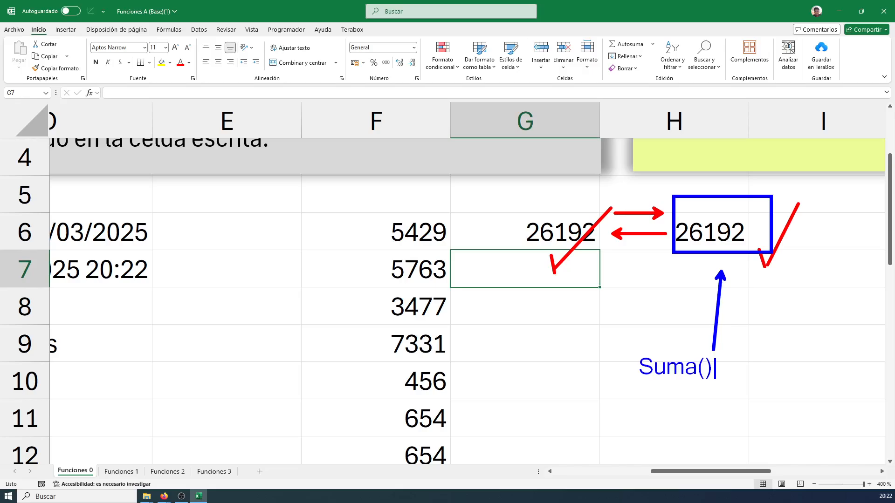
Add the smaller note "Más conveniente para calcular sumas de datos masivos." below the Suma() label
scroll(643, 395, "down", 3)
type("Más conven")
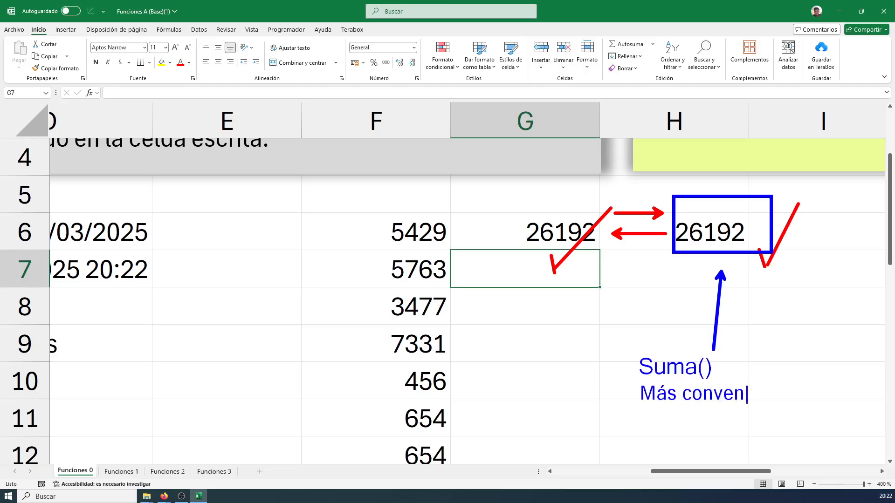
type("iente para")
key("Return")
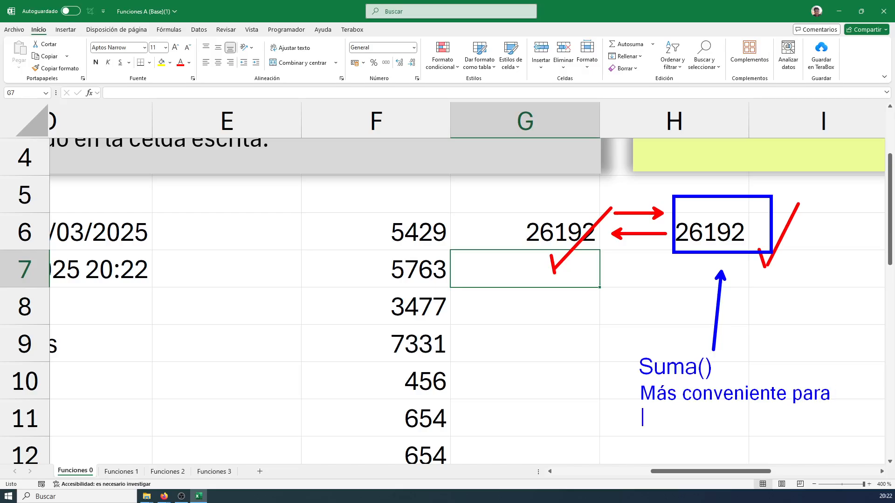
type("datos")
key("BackSpace")
key("BackSpace")
key("BackSpace")
key("BackSpace")
key("BackSpace")
key("BackSpace")
type("calcular r")
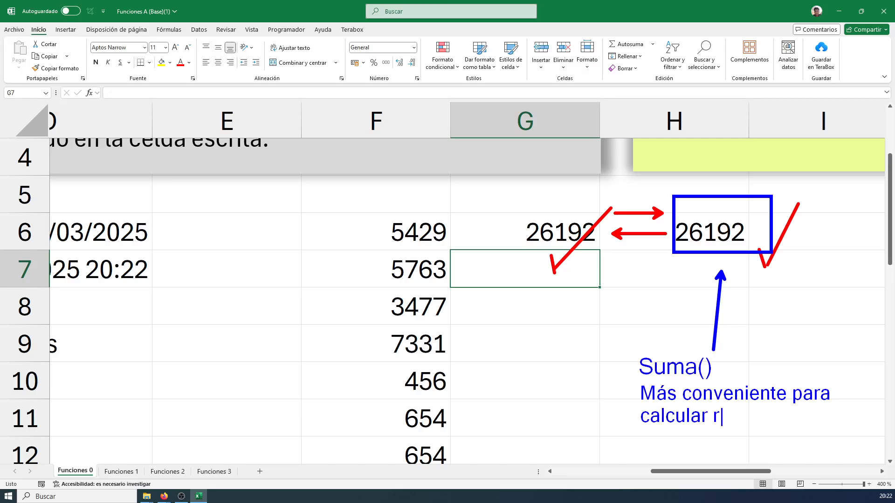
type("es")
key("BackSpace")
key("BackSpace")
key("BackSpace")
type("sumas de dato")
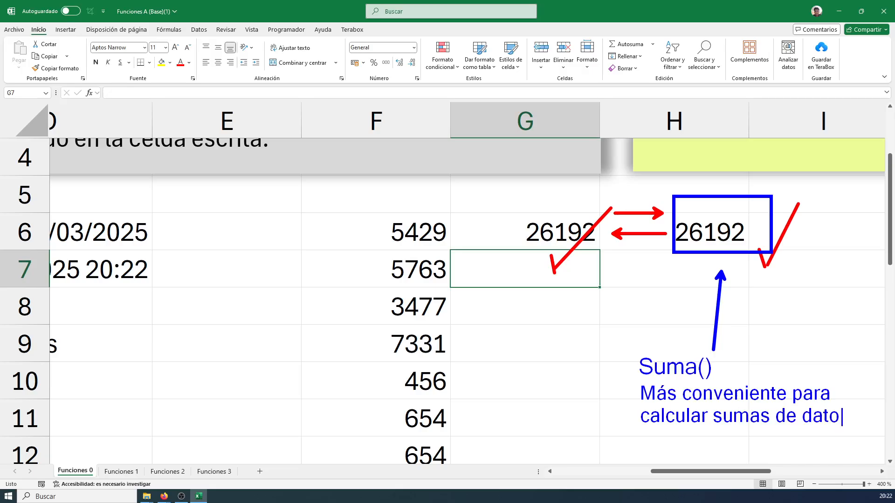
type("s")
key("Return")
type("masivos.")
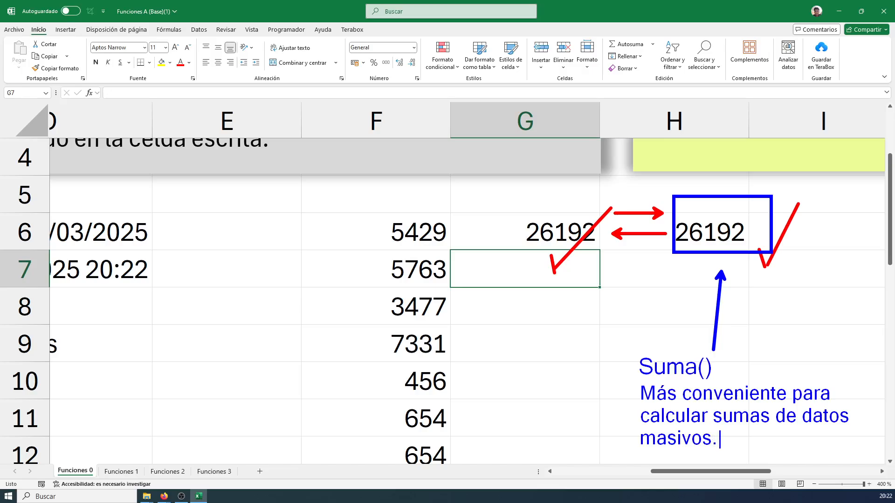
key("Escape")
Draw a blue box around the Suma() label and save the zoomed screen as c6
left_click_drag(636, 351, 718, 381)
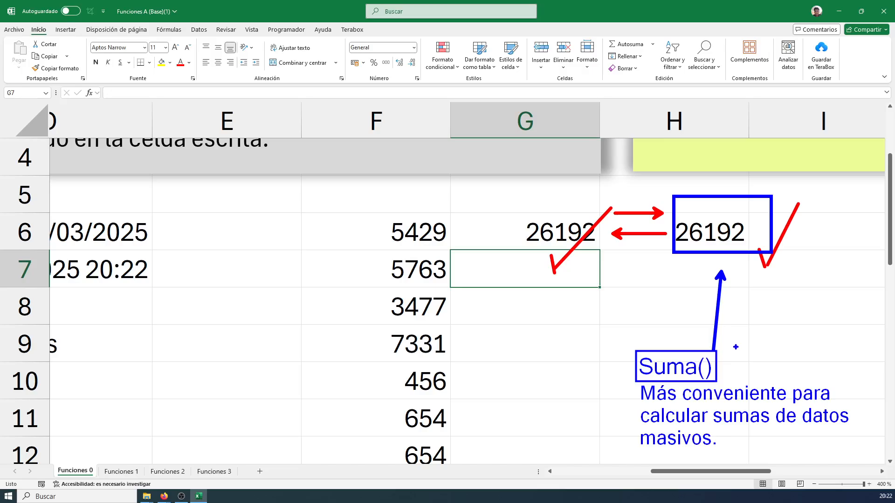
key("ctrl+s")
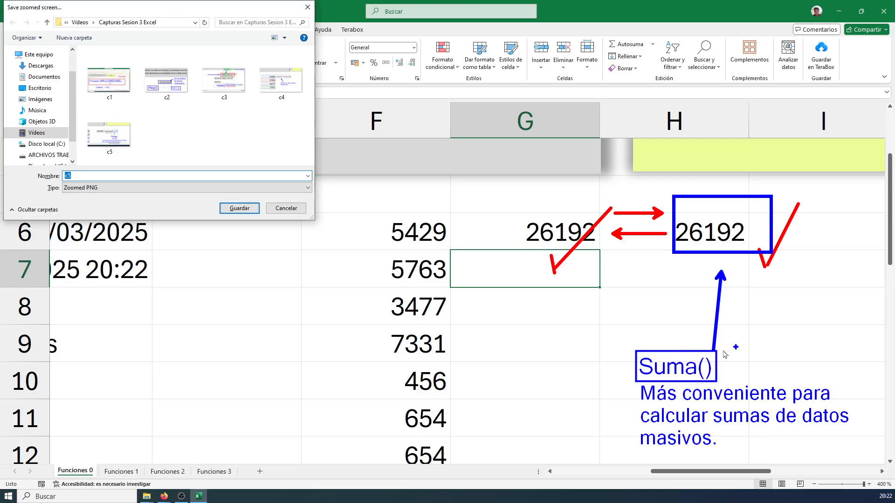
type("c6")
key("Return")
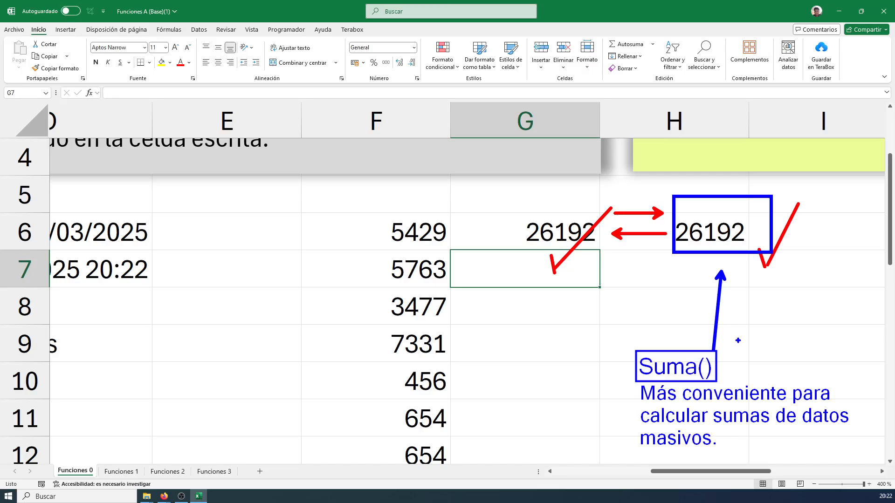
Exit the annotation mode and switch to the Funciones 1 exercise sheet
right_click(713, 332)
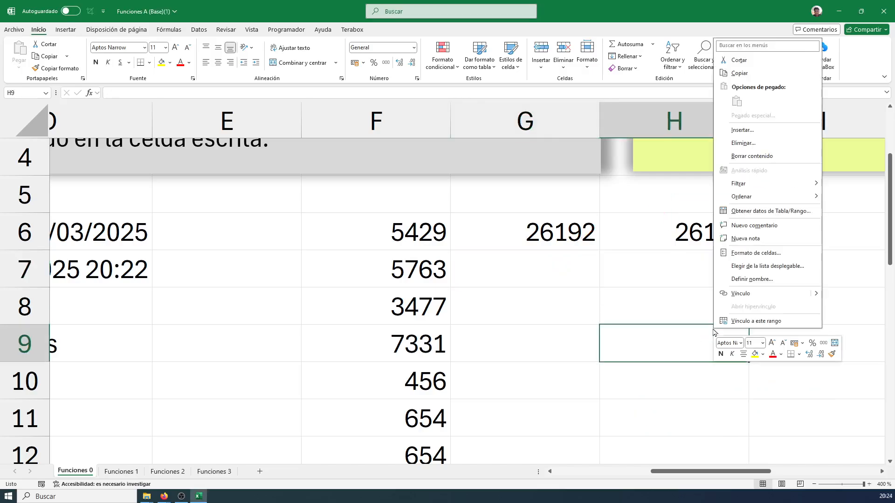
left_click(659, 316)
left_click(658, 283)
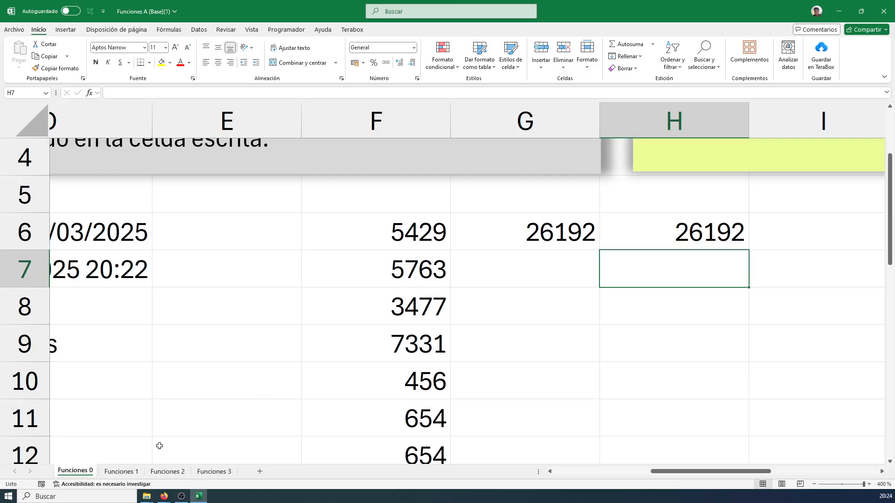
left_click(117, 472)
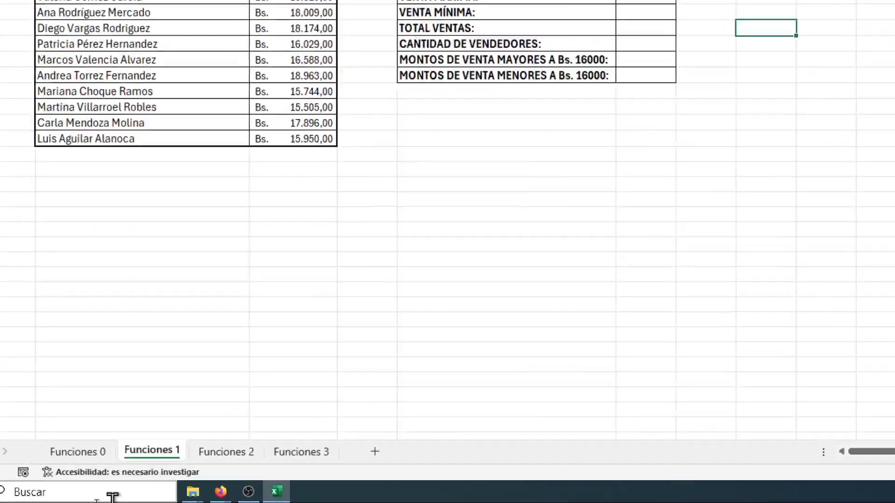
Box the Funciones 1 sheet name in blue and add an arrow pointing to it, then exit the annotation mode
left_click_drag(112, 439, 191, 461)
left_click_drag(186, 405, 259, 317)
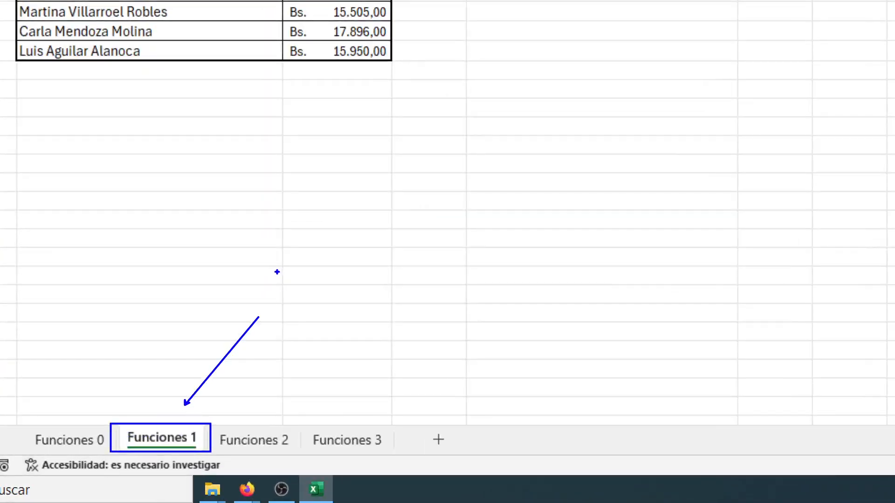
key("Escape")
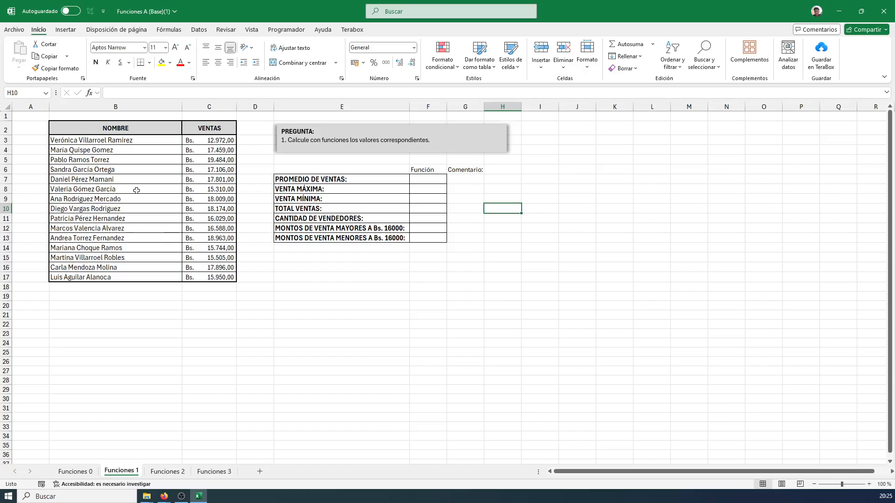
Annotate the sales table with a blue box and arrows to the NOMBRE and VENTAS headings and several seller rows, then clear the marks
scroll(136, 192, "up", 4, "ctrl")
scroll(294, 267, "up", 2, "ctrl")
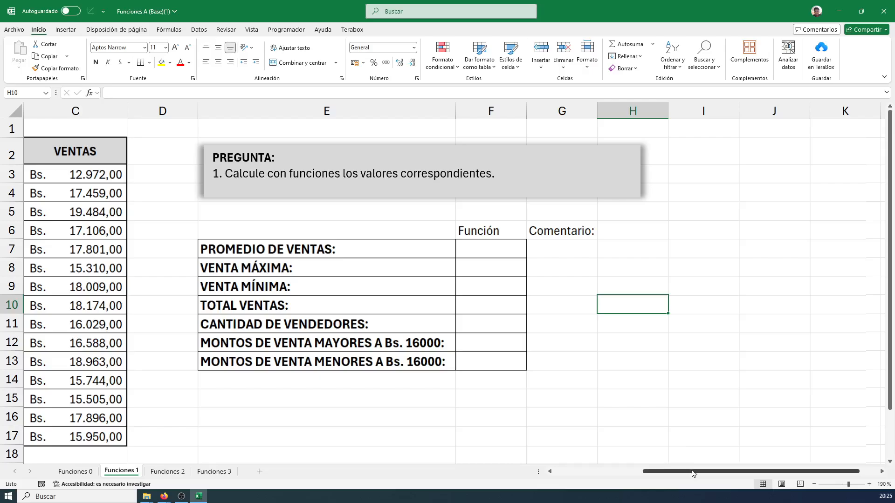
left_click_drag(692, 472, 595, 474)
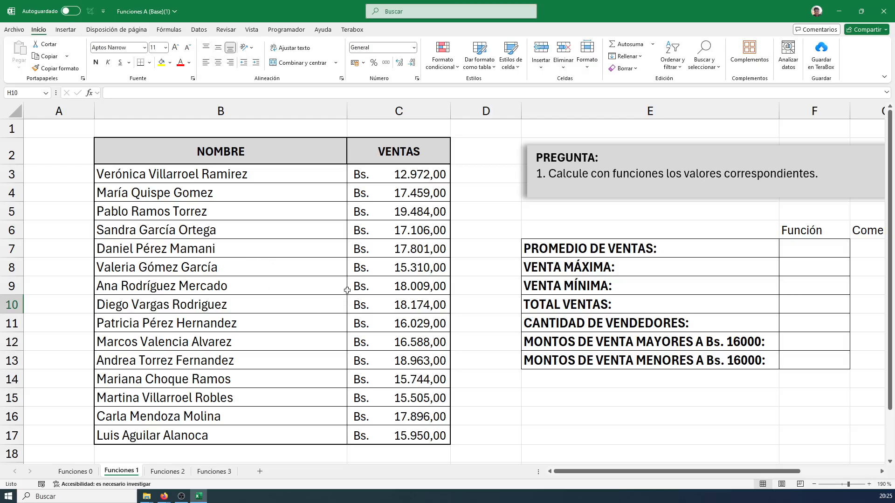
mouse_move(79, 127)
left_mouse_down()
mouse_move(440, 369)
mouse_move(470, 478)
mouse_move(467, 463)
left_mouse_up()
left_click_drag(418, 131, 419, 74)
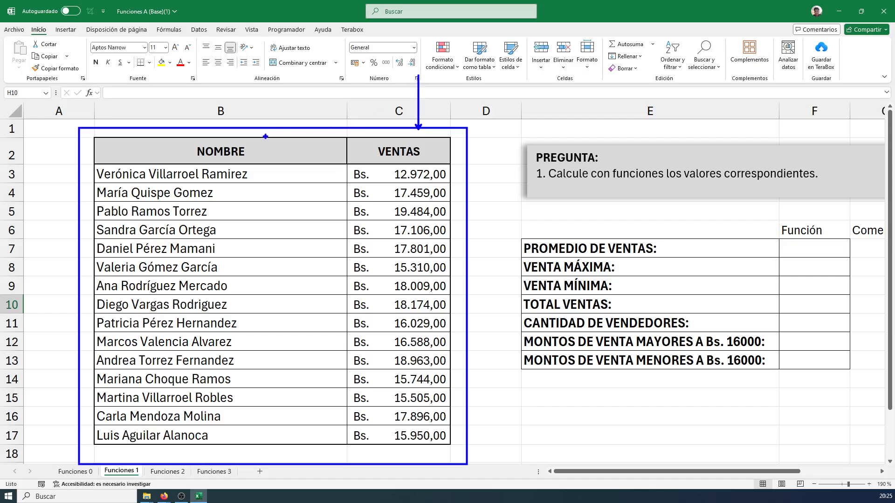
left_click_drag(224, 142, 224, 81)
mouse_move(58, 189)
left_mouse_down()
mouse_move(92, 189)
mouse_move(49, 212)
mouse_move(48, 251)
mouse_move(63, 270)
mouse_move(55, 297)
left_mouse_up()
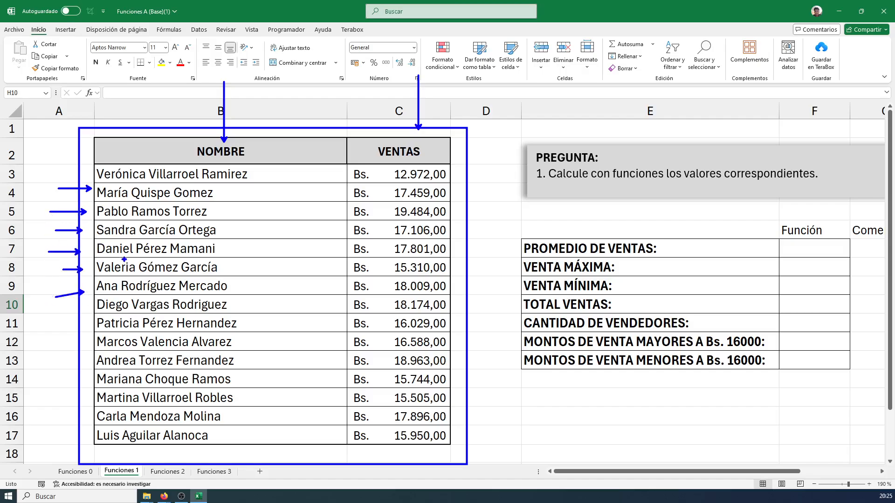
key("Escape")
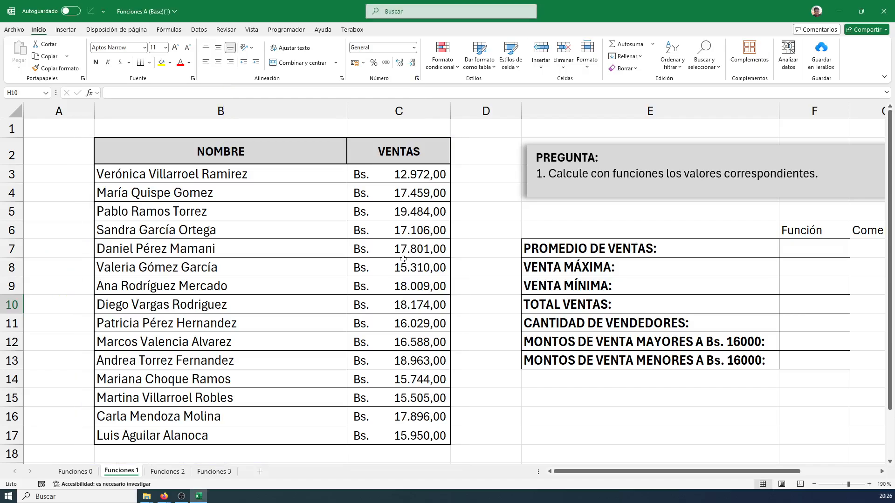
Box the results table from PROMEDIO DE VENTAS down in blue, add an arrow pointing to it, and clear the marks
left_click_drag(657, 476, 671, 473)
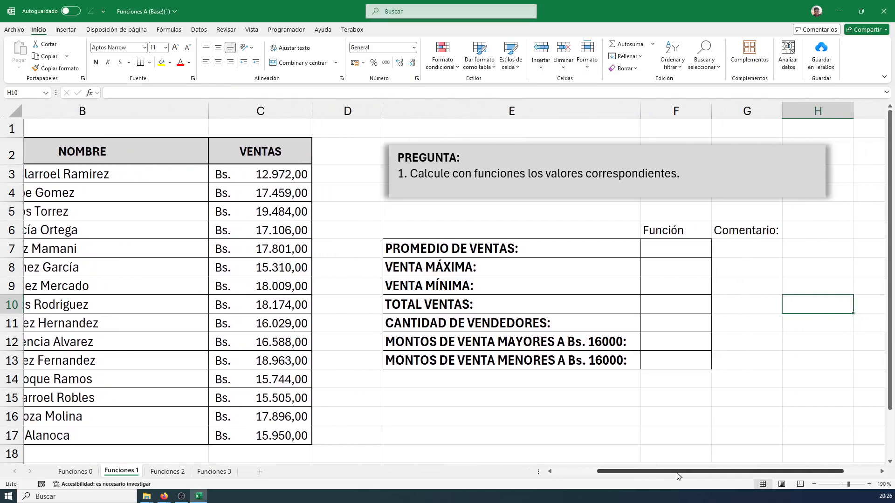
mouse_move(378, 236)
left_mouse_down()
mouse_move(725, 320)
mouse_move(758, 388)
left_mouse_up()
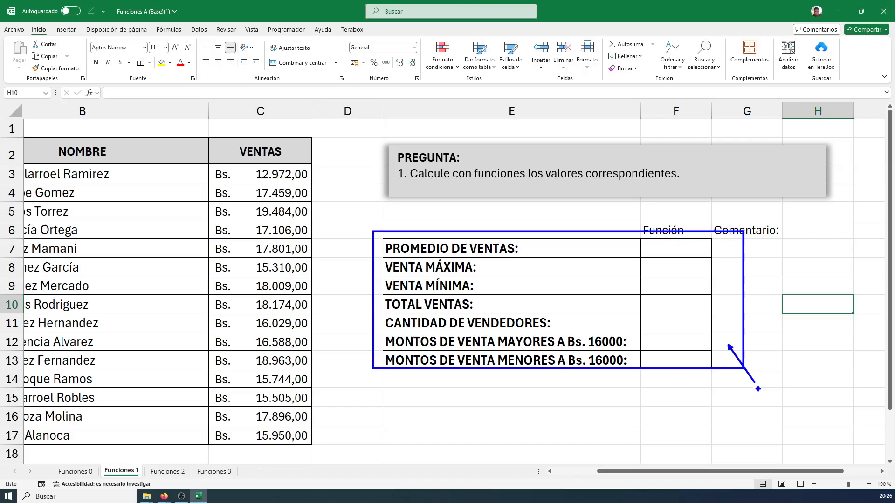
key("Escape")
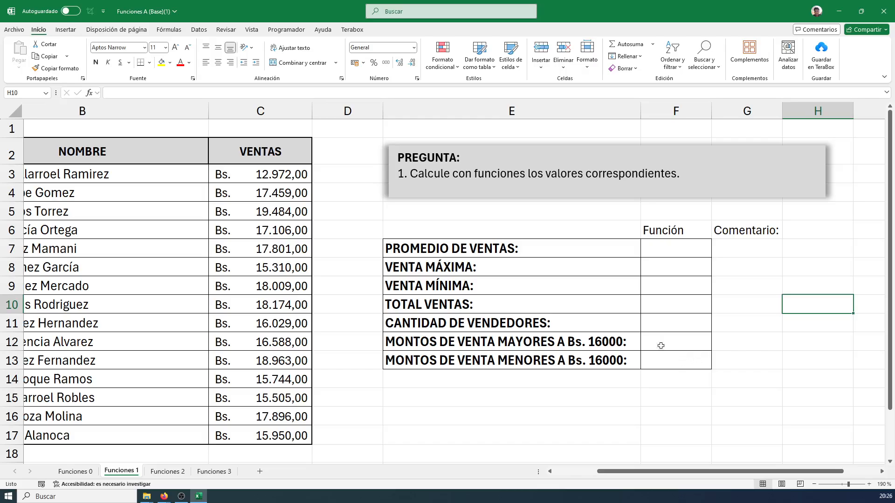
Frame the PREGUNTA instruction with an annotation box while keeping the sales table in view
scroll(399, 424, "down", 1)
scroll(379, 420, "up", 1)
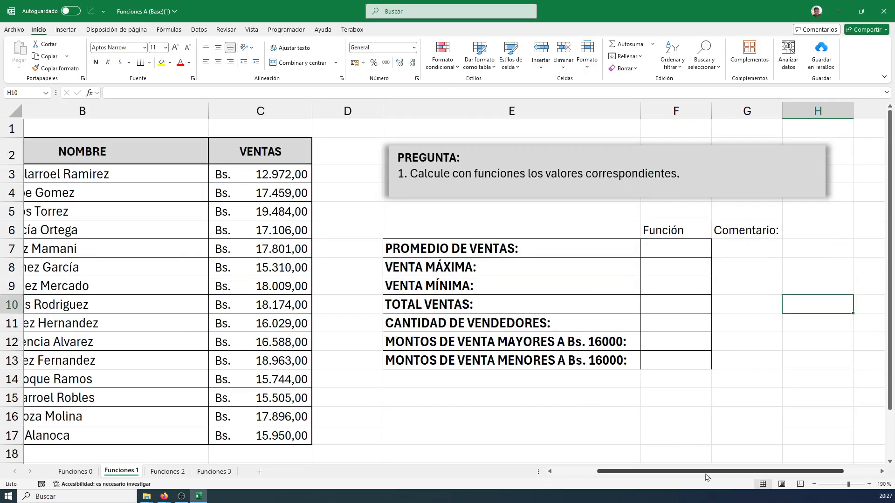
left_click_drag(707, 472, 673, 480)
mouse_move(439, 132)
left_mouse_down()
mouse_move(754, 190)
mouse_move(824, 213)
left_mouse_up()
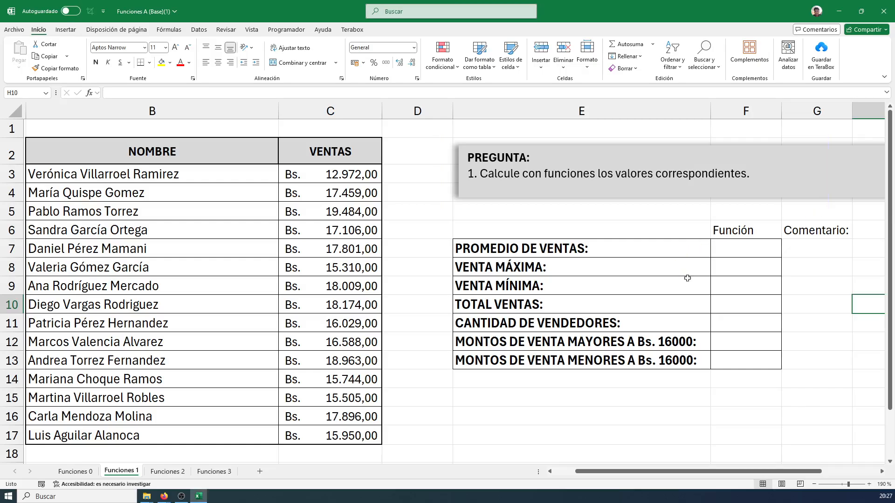
Select cell F11 and highlight the CANTIDAD DE VENDEDORES row with a thick blue box and an arrow
left_click(544, 324)
left_click(567, 306)
left_click(602, 317)
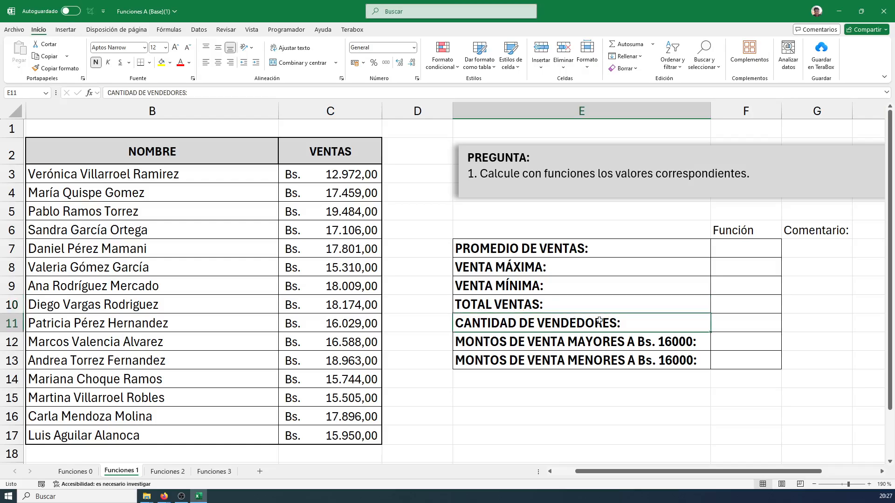
left_click(743, 325)
key("ctrl+2")
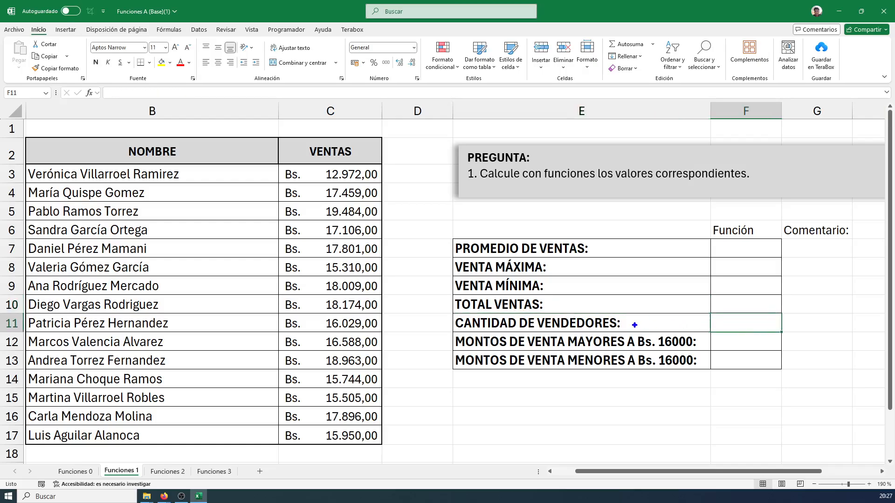
mouse_move(445, 312)
left_mouse_down()
mouse_move(785, 330)
mouse_move(794, 340)
mouse_move(862, 326)
left_mouse_up()
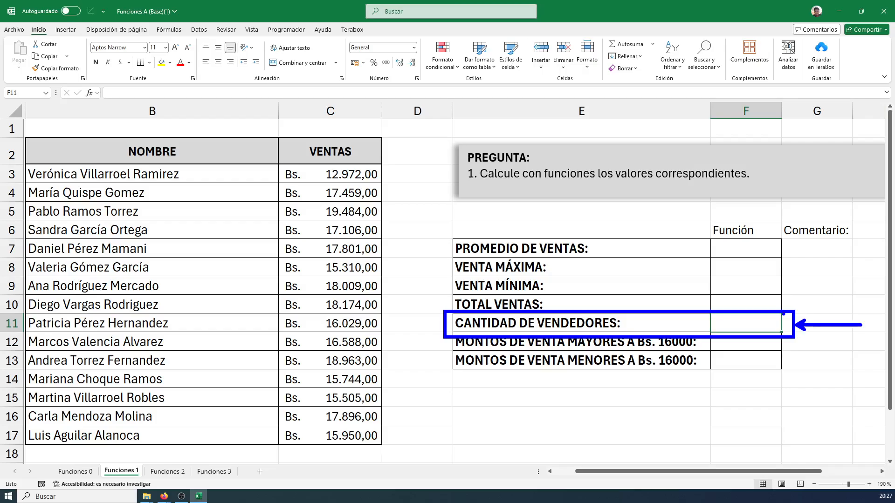
mouse_move(711, 309)
left_mouse_down()
mouse_move(786, 335)
mouse_move(770, 317)
mouse_move(816, 286)
left_mouse_up()
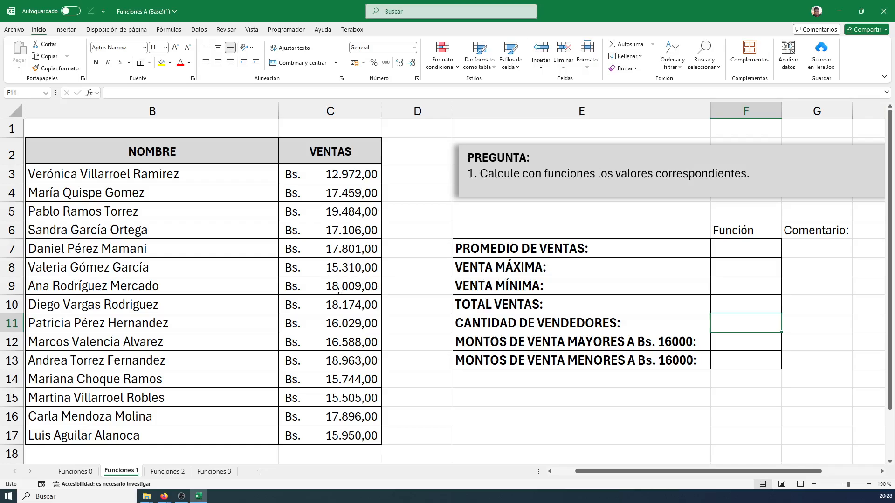
Select the seller names in B3:B17 and mark their Recuento in the status bar with a red box and arrows
left_click_drag(187, 176, 181, 433)
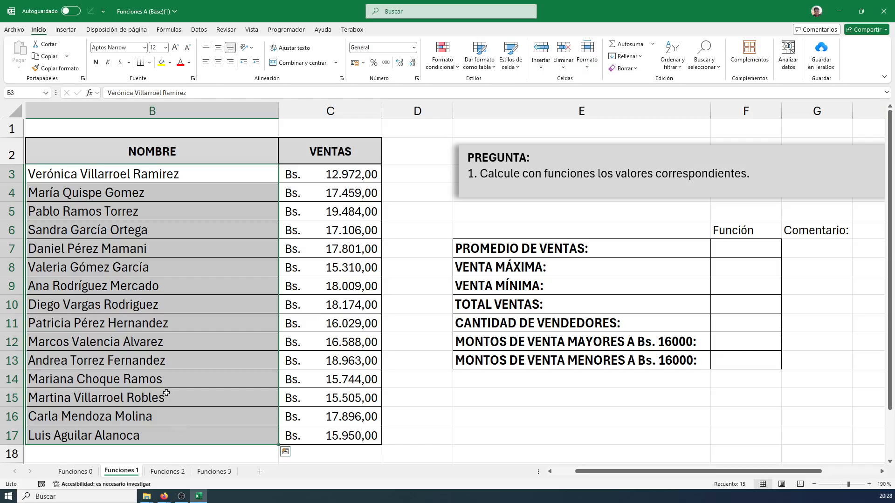
left_click(124, 246)
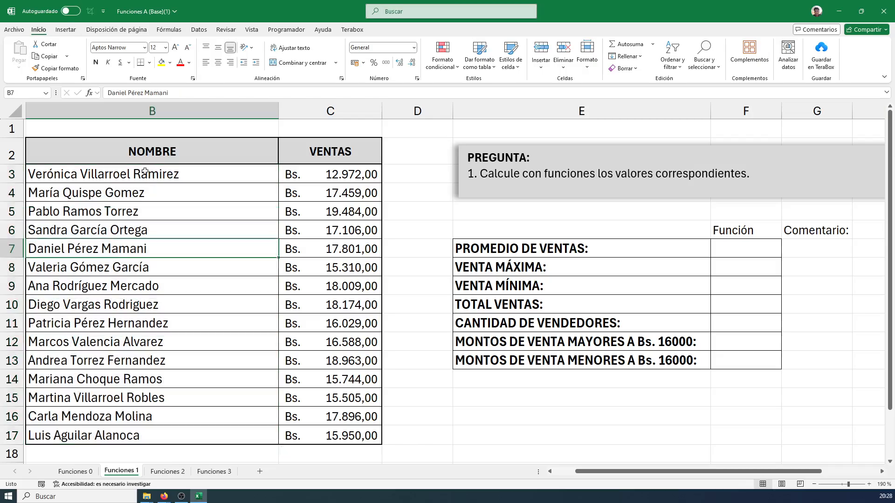
left_click_drag(145, 172, 170, 436)
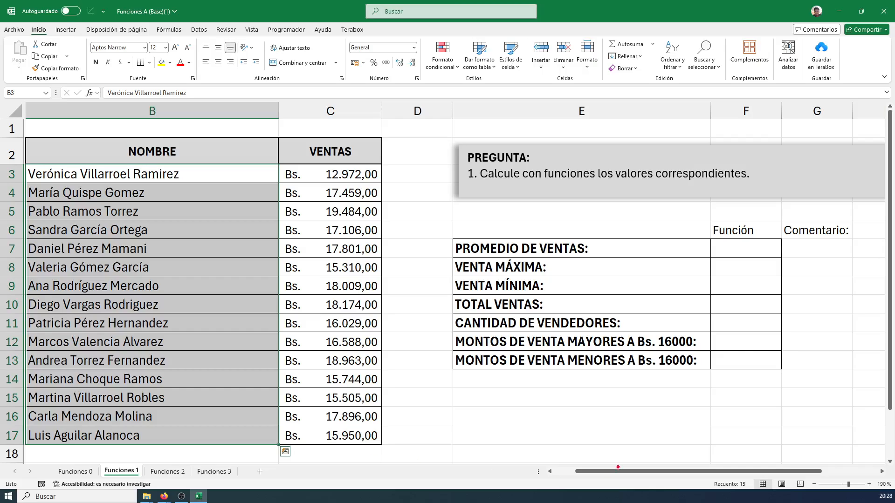
left_click_drag(622, 474, 761, 490)
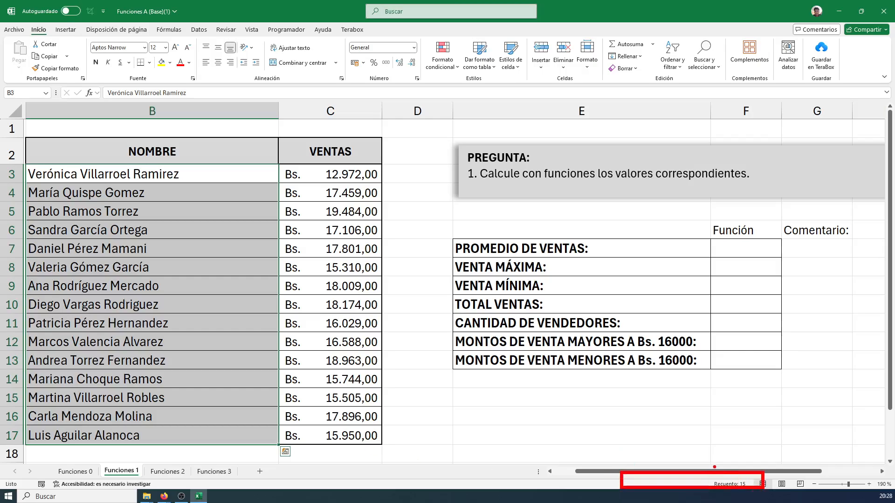
mouse_move(715, 467)
left_mouse_down()
mouse_move(676, 386)
mouse_move(751, 396)
left_mouse_up()
left_click_drag(755, 461, 815, 389)
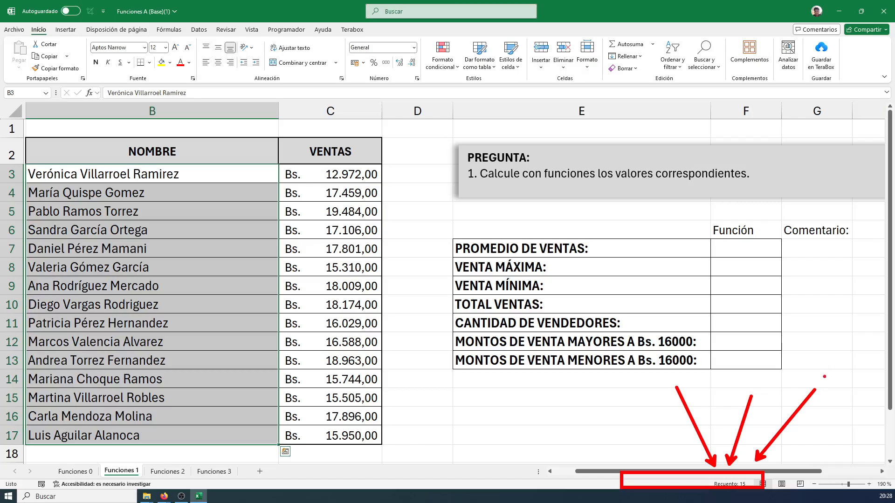
left_click_drag(693, 471, 627, 435)
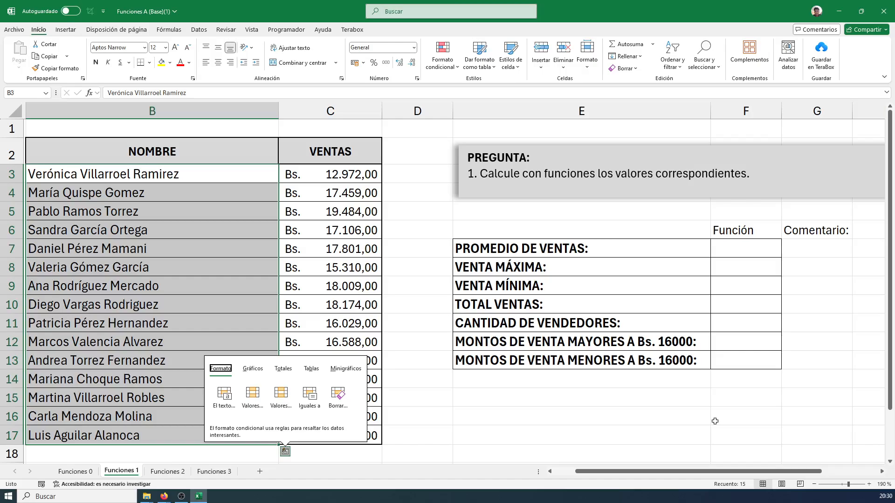
Begin the formula =CONTAR in F11 for the number of sellers, showing the matching function suggestions
left_click(724, 330)
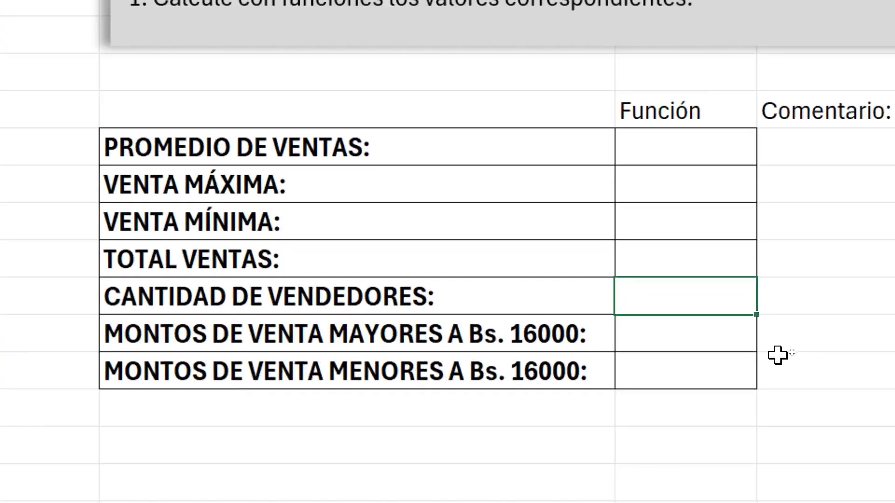
type("=CONTAR")
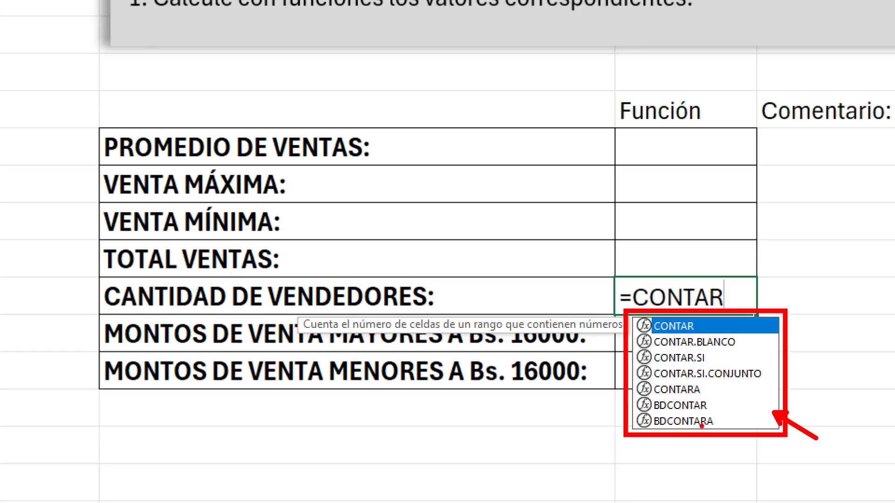
Box BDCONTAR and BDCONTARA and the group of CONTAR functions above them in red, add arrows, and clear the marks
mouse_move(625, 392)
left_mouse_down()
mouse_move(724, 435)
mouse_move(765, 433)
left_mouse_up()
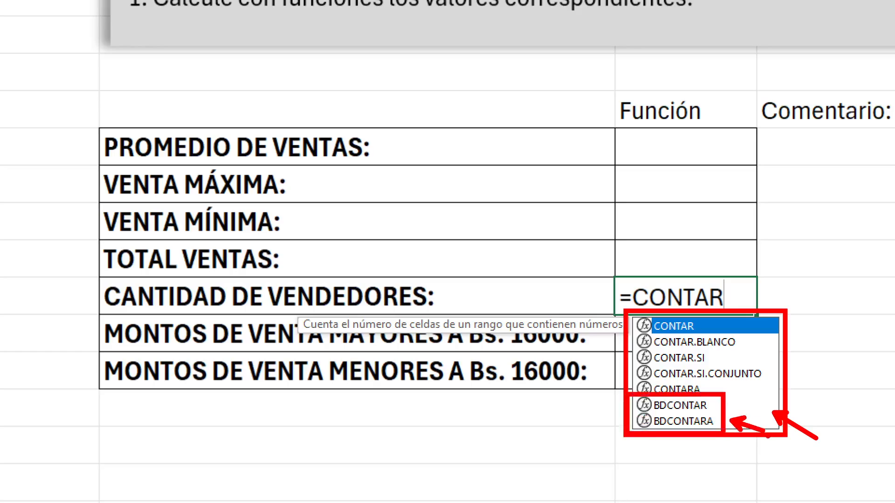
mouse_move(626, 318)
left_mouse_down()
mouse_move(738, 380)
mouse_move(787, 395)
left_mouse_up()
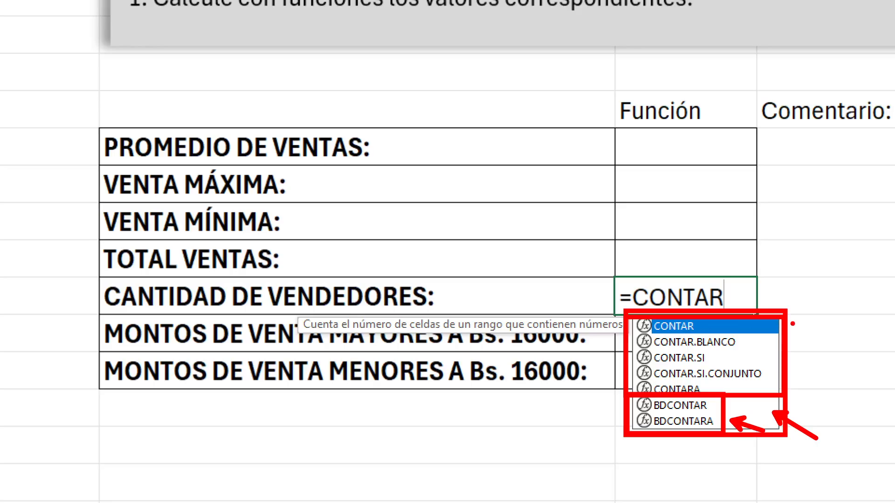
left_click_drag(792, 324, 831, 324)
key("Escape")
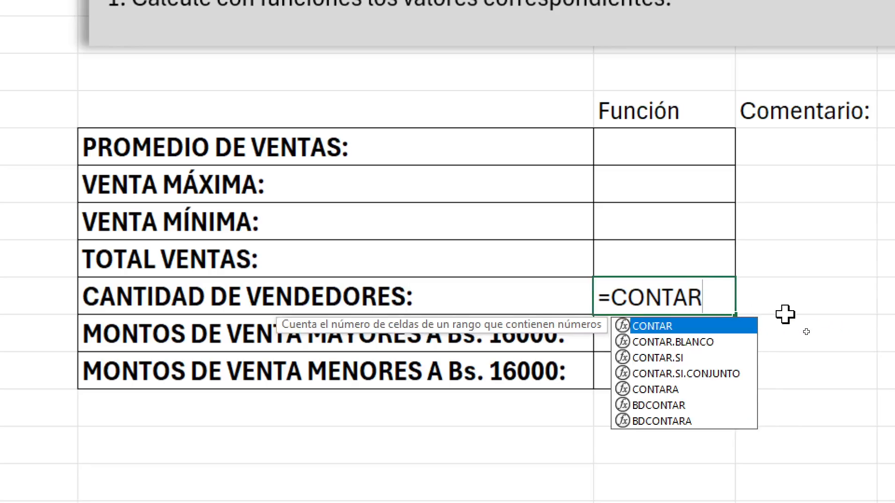
Open the CONTAR argument in F11 and use the seller names B3:B17 as its range
type("(")
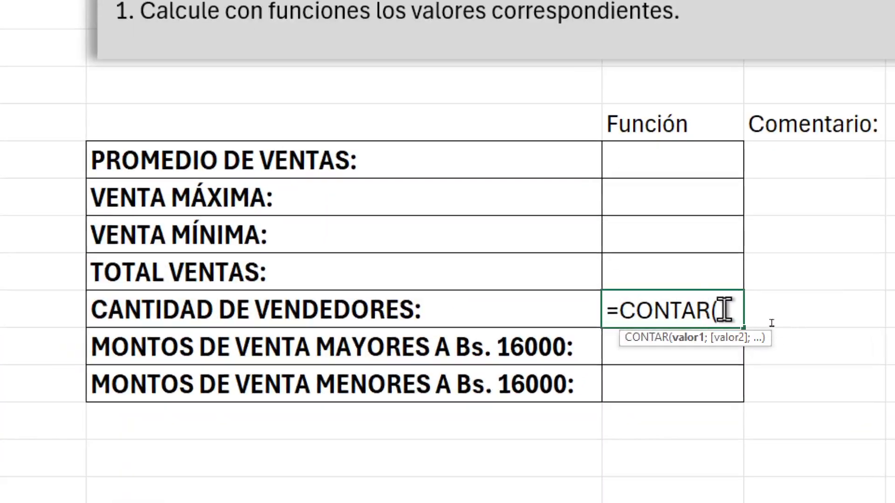
key("BackSpace")
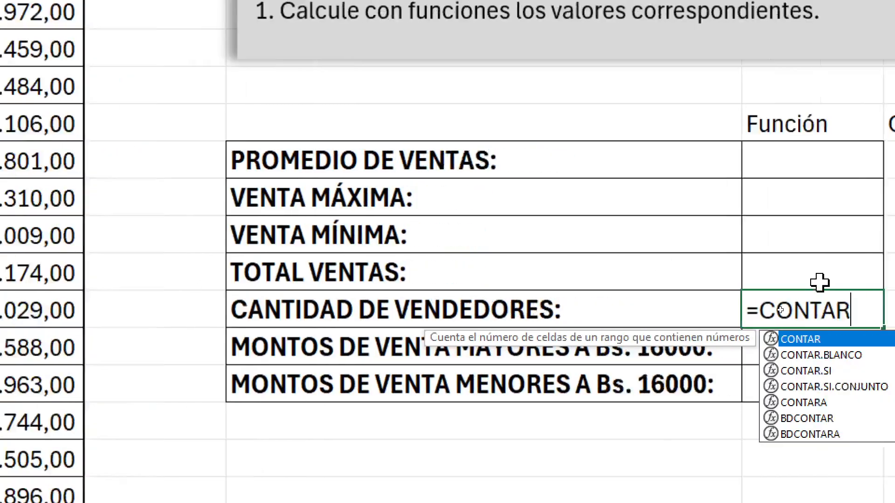
type("(")
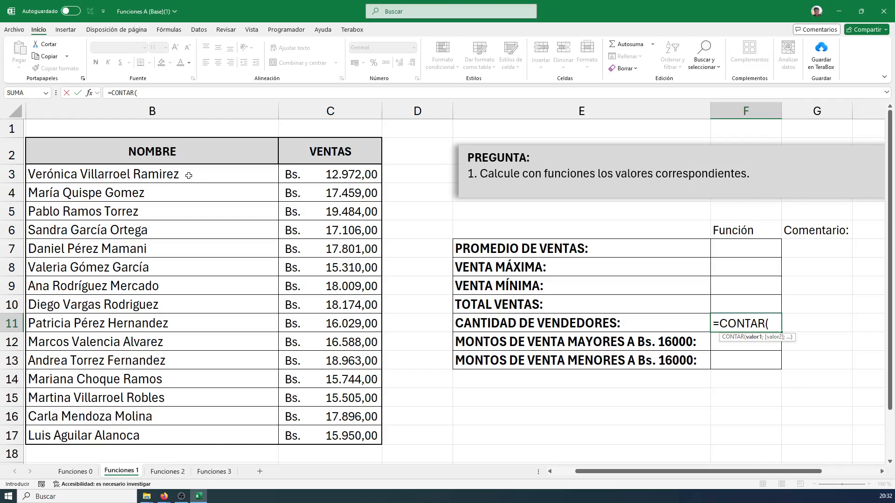
left_click_drag(188, 175, 168, 432)
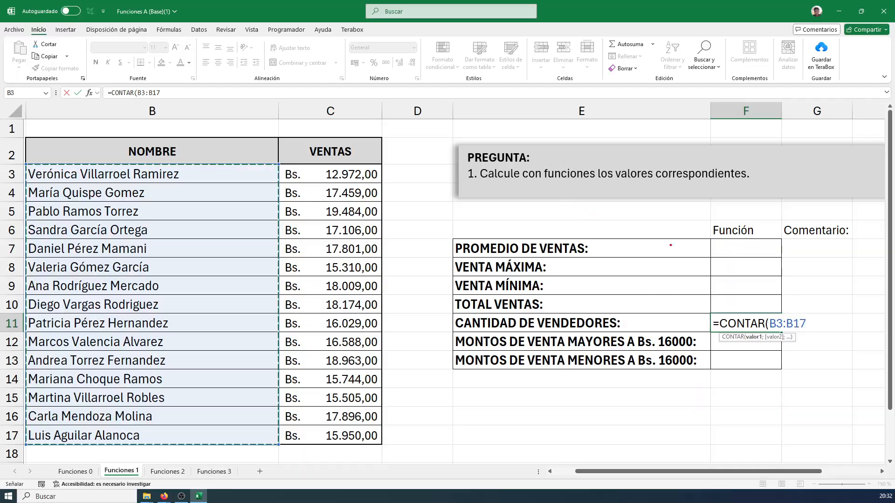
Point red arrows at the first and last seller names, box the B3:B17 range in red, and clear the marks
left_click_drag(518, 177, 581, 189)
left_click_drag(229, 173, 336, 140)
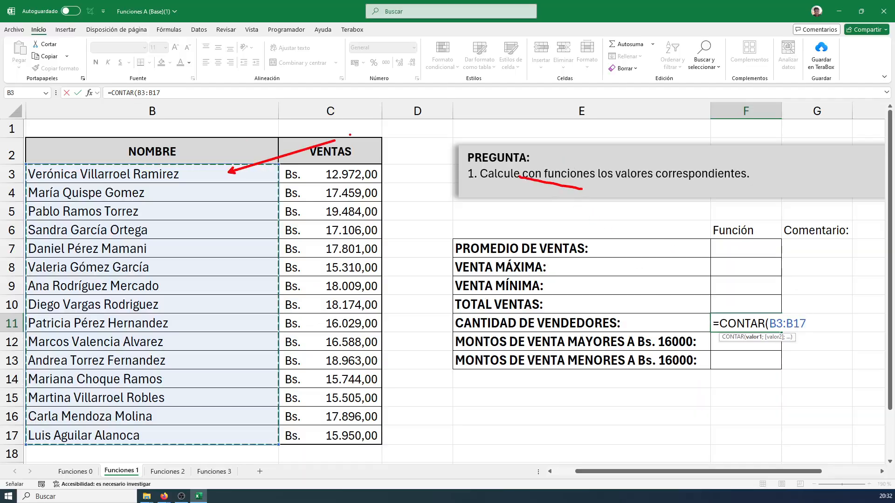
left_click_drag(237, 438, 306, 465)
mouse_move(26, 164)
left_mouse_down()
mouse_move(56, 184)
mouse_move(280, 446)
left_mouse_up()
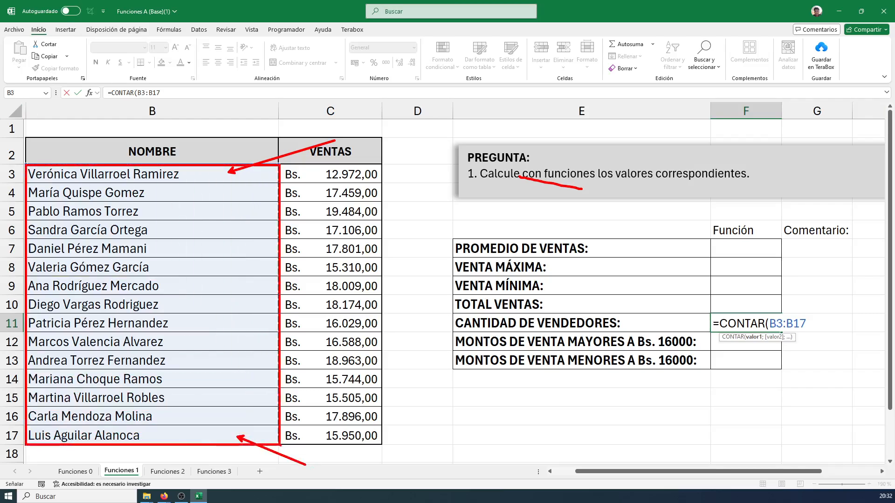
key("Escape")
Complete the seller count formula in F11 as =CONTAR(B3:B17)
key("ctrl+4")
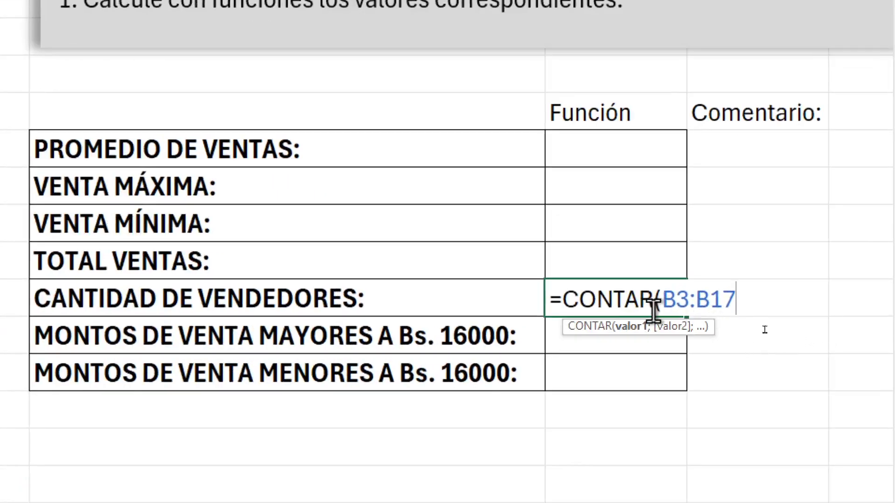
type(")")
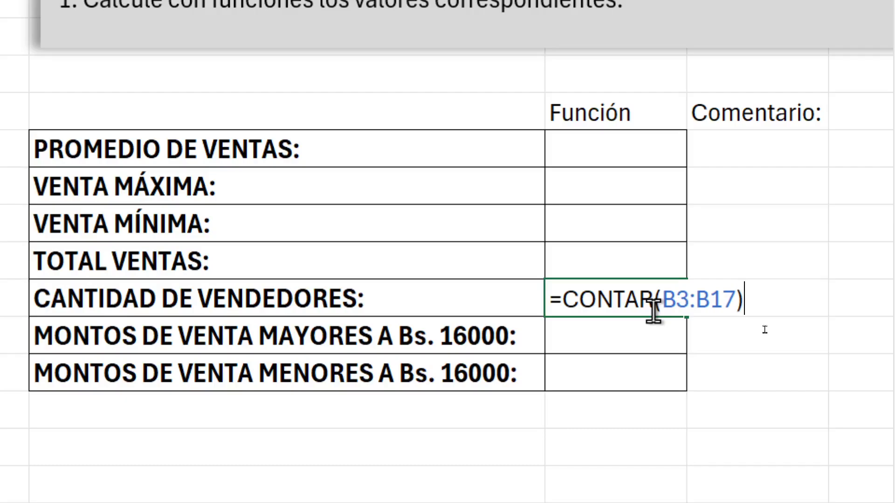
key("Return")
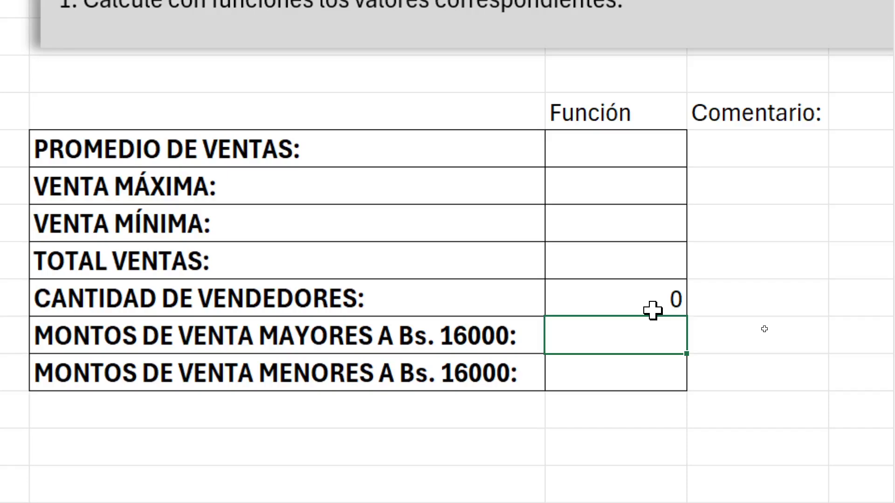
Show the F11 formula, point a red arrow at CONTAR, and annotate it "Solamente toma en cuenta celdas que tengan valores numéricos"
left_click(632, 299)
double_click(632, 301)
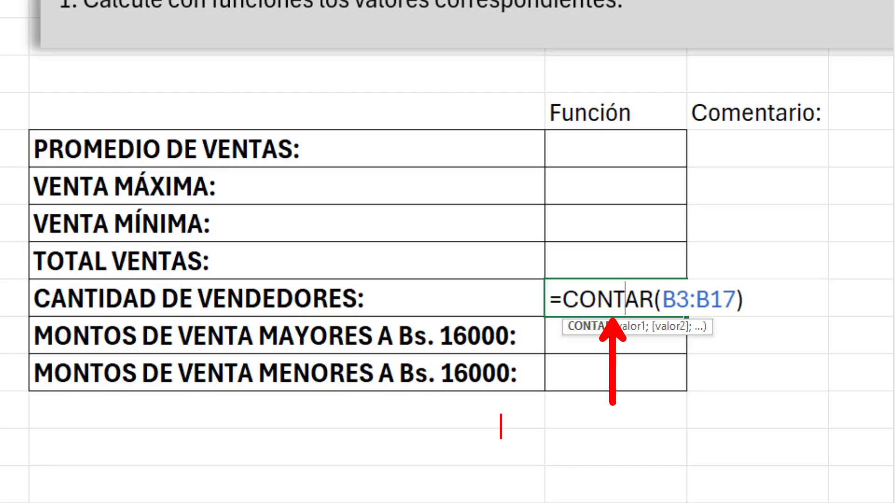
type("Solamente toma")
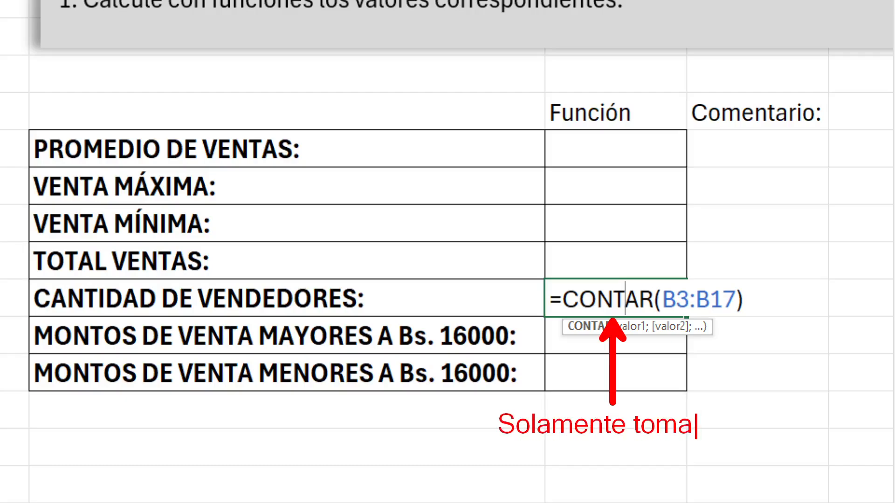
type(" en cuenta")
key("Return")
type("cel")
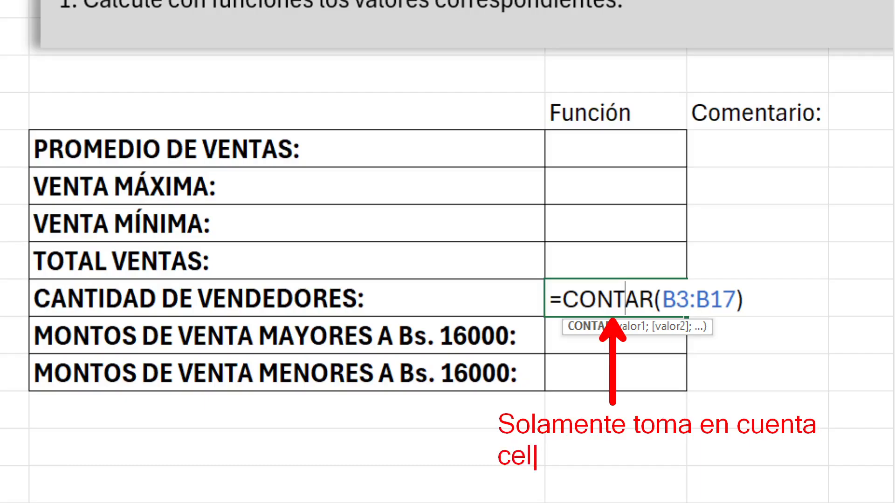
type("das que tengan")
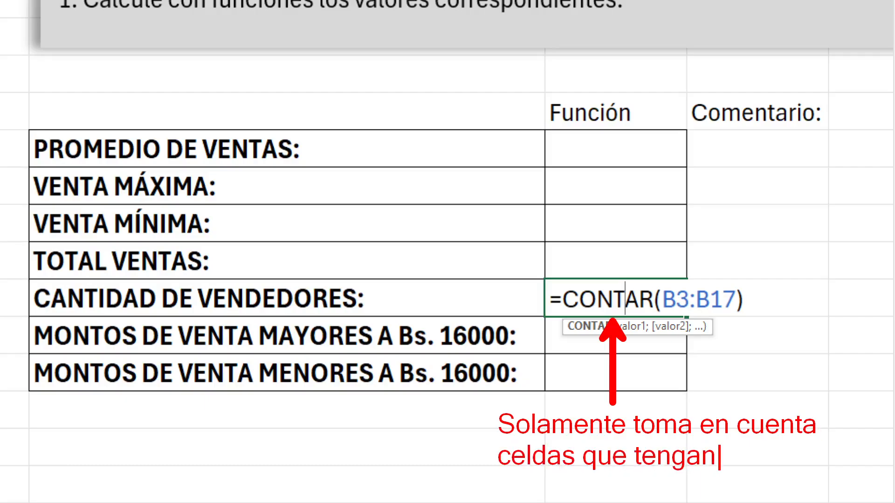
type(" n")
key("BackSpace")
type("valores")
key("Return")
type("nu")
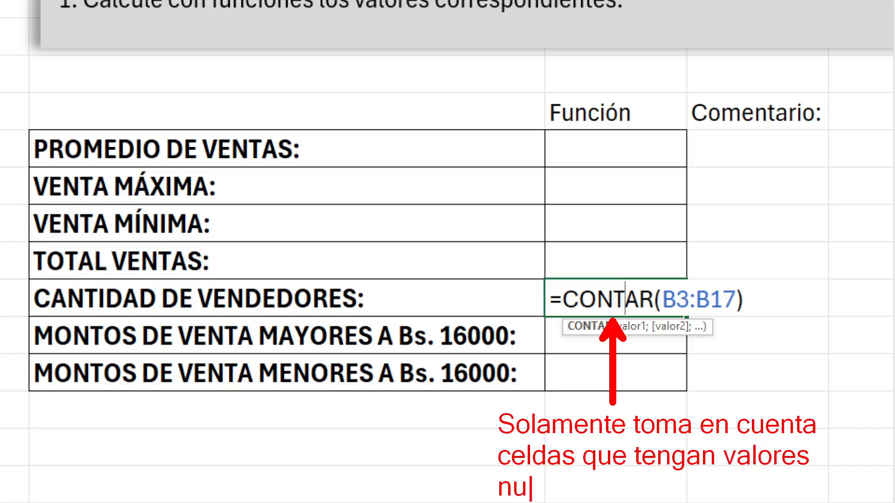
type("méricos")
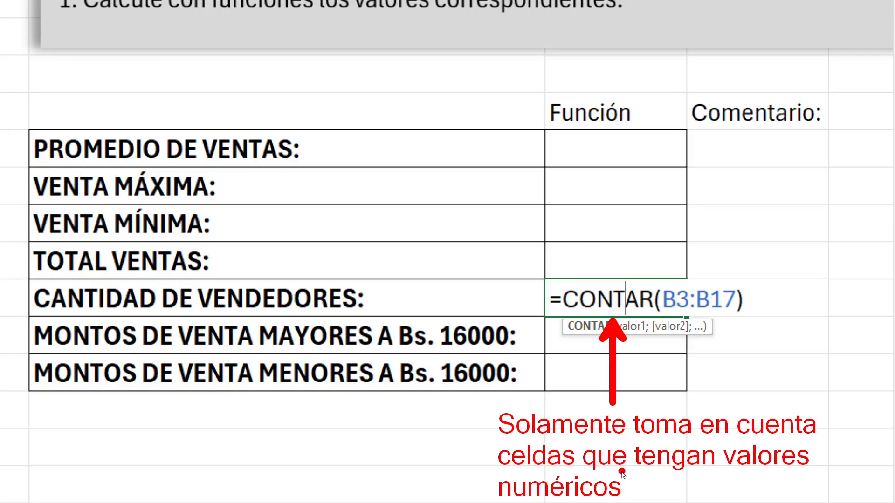
Save the annotated zoomed screen as c7 in the Capturas Sesion 3 Excel folder
key("ctrl+s")
type("c")
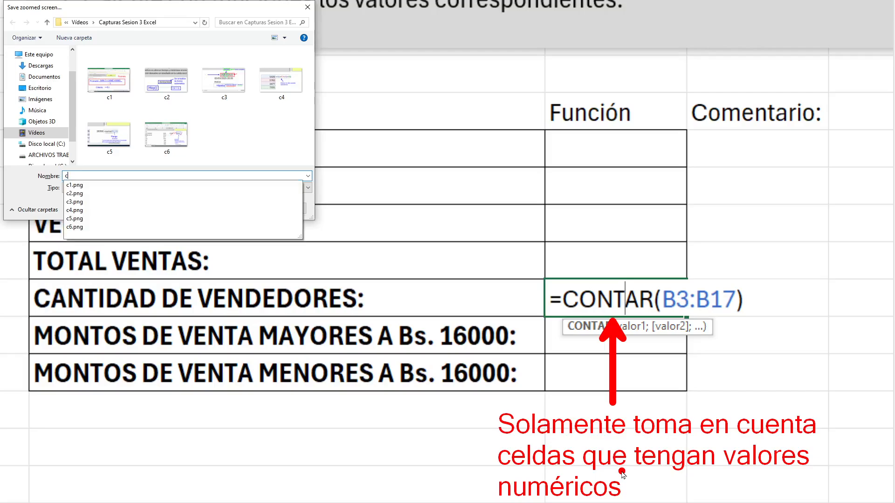
type("7")
key("Return")
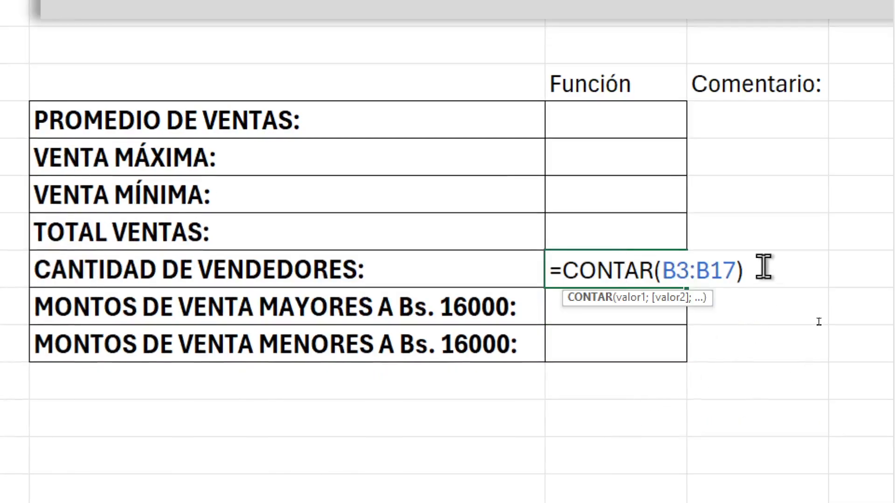
Delete the whole =CONTAR(B3:B17) formula from F11, leaving the cell empty
left_click_drag(765, 304, 480, 287)
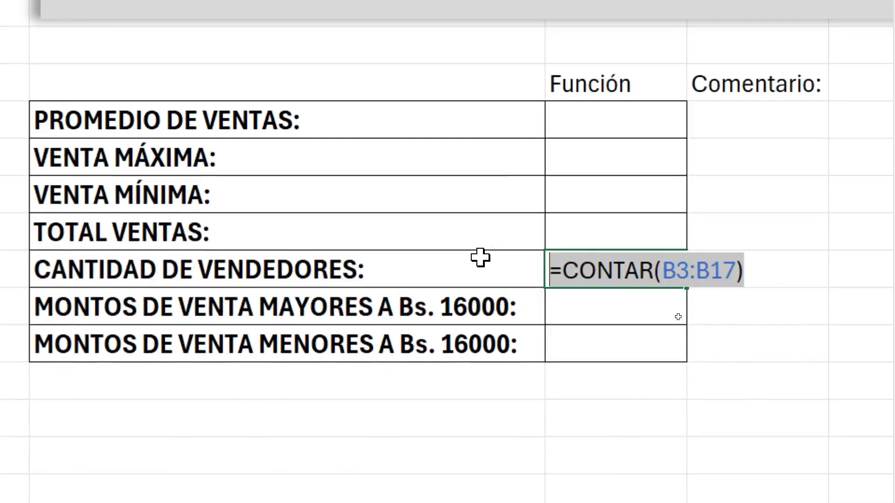
key("Delete")
left_click(628, 417)
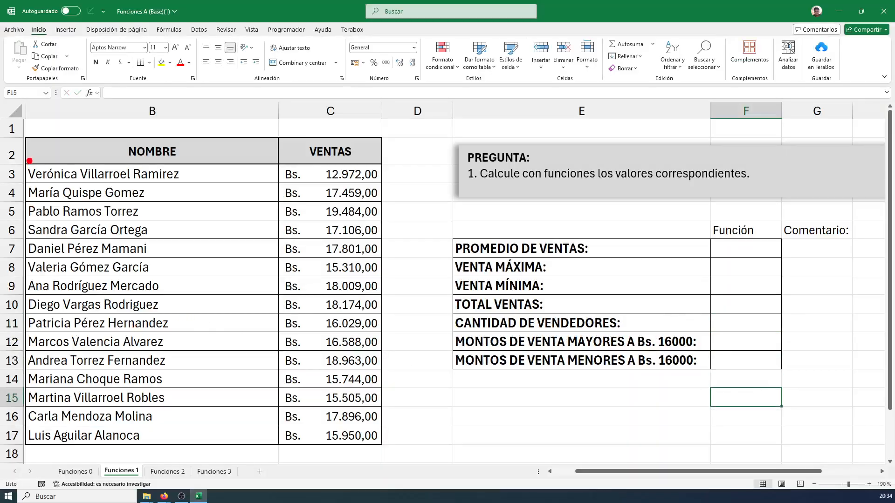
Box the seller names B3:B17 in red and cross them out, and box the sales amounts C3:C17 in blue
mouse_move(25, 166)
left_mouse_down()
mouse_move(264, 457)
mouse_move(279, 443)
left_mouse_up()
left_click_drag(64, 385, 192, 216)
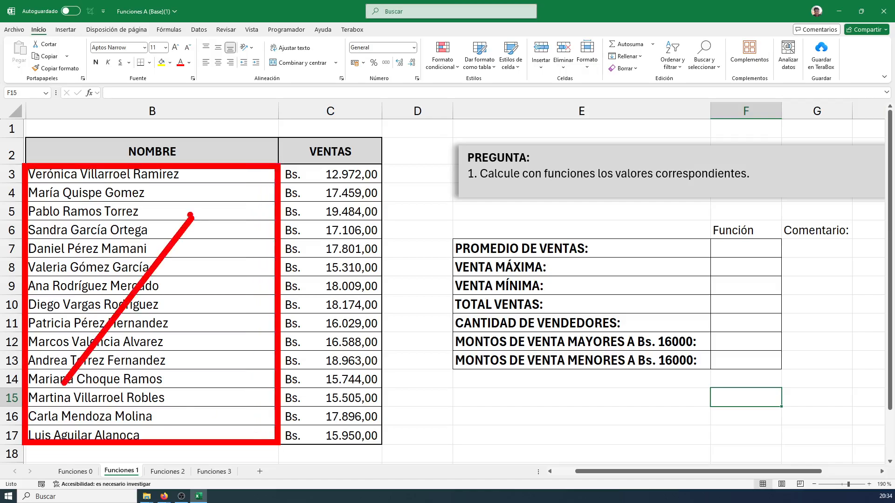
left_click_drag(120, 217, 212, 370)
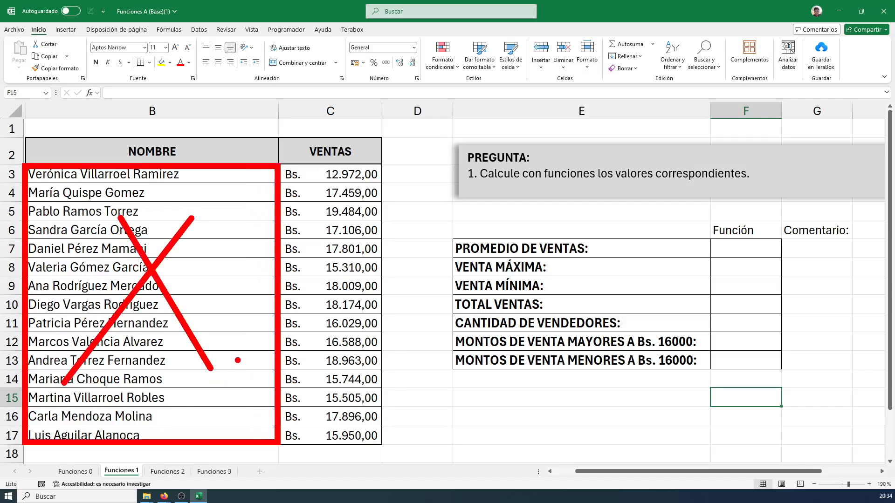
key("b")
mouse_move(279, 162)
left_mouse_down()
mouse_move(369, 307)
mouse_move(390, 450)
left_mouse_up()
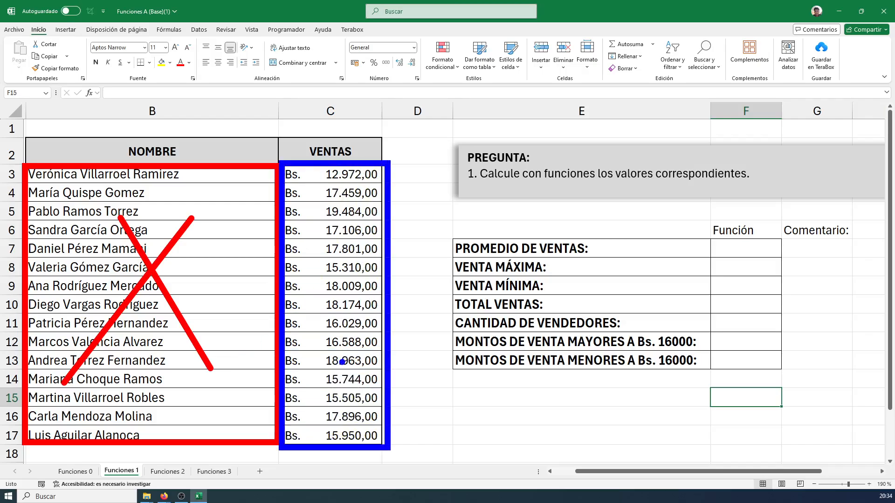
left_click_drag(307, 340, 357, 256)
left_click_drag(306, 274, 358, 341)
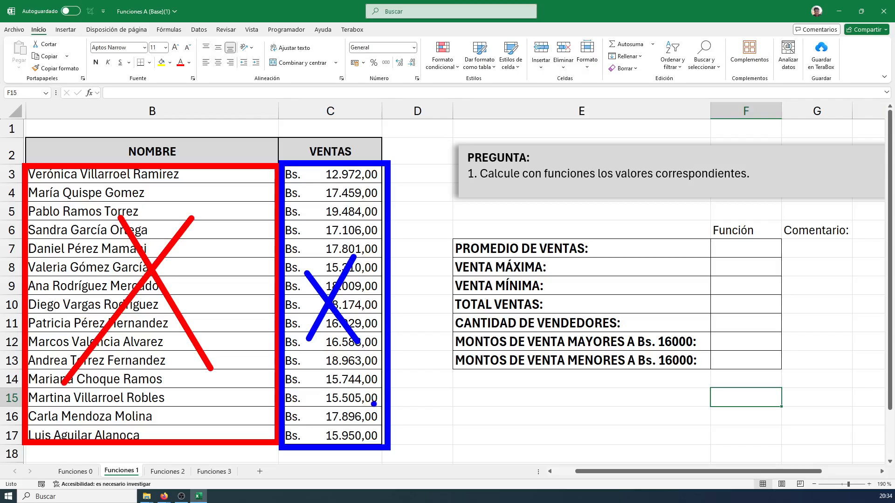
key("ctrl+z")
key("ctrl+z")
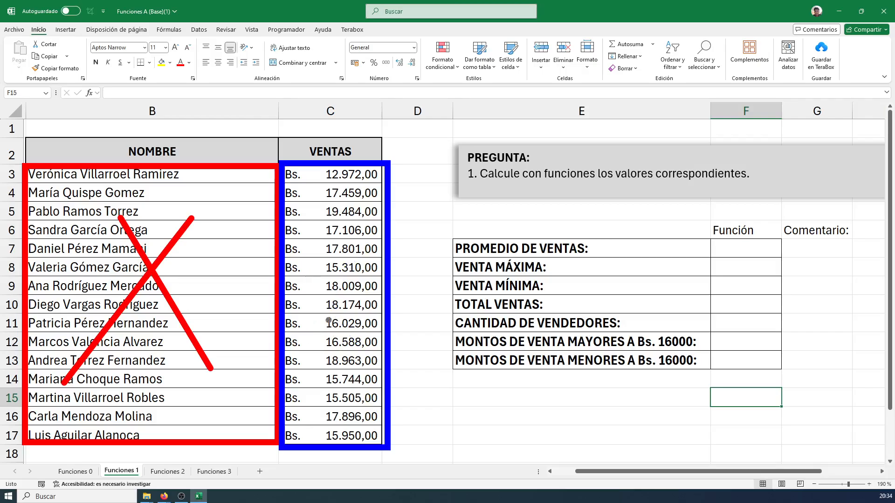
Draw a blue check mark over the sales amounts and clear all the marks from the screen
mouse_move(316, 304)
left_mouse_down()
mouse_move(322, 323)
mouse_move(365, 255)
left_mouse_up()
mouse_move(312, 299)
left_mouse_down()
mouse_move(347, 270)
mouse_move(363, 239)
left_mouse_up()
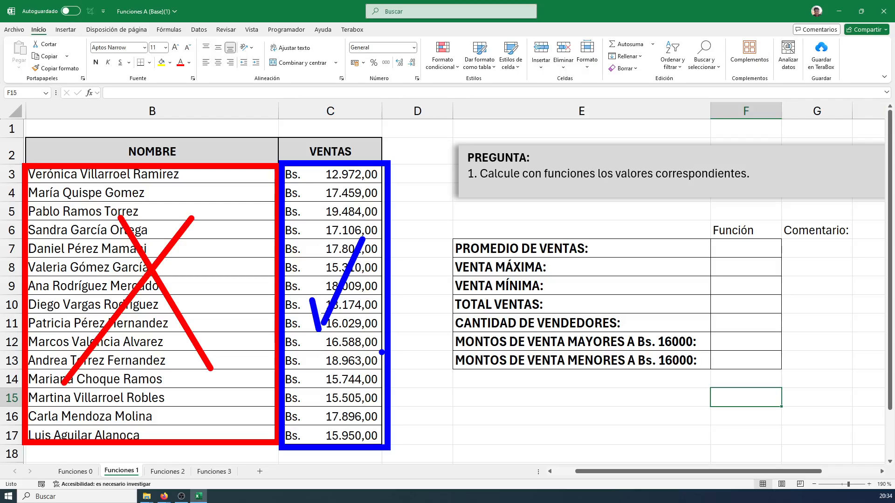
key("Escape")
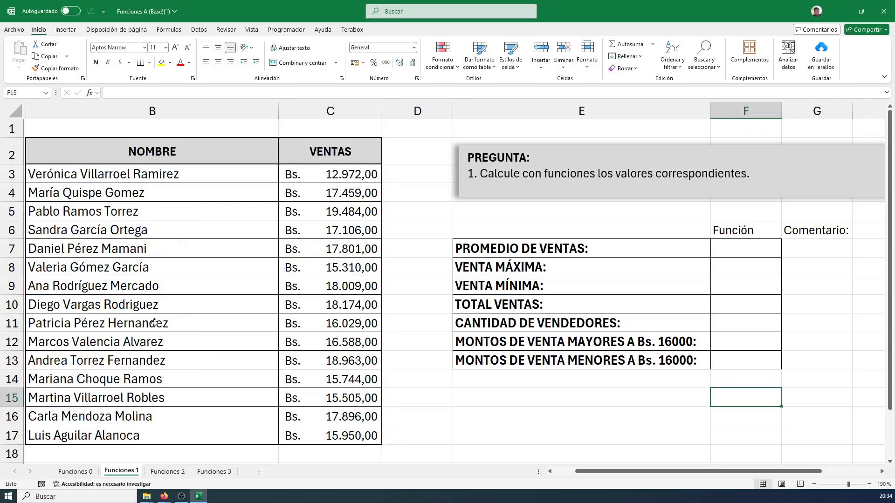
Enter =CONTAR(C3:C17) in F11 to count the sellers from the numeric sales amounts
left_click(745, 294)
left_click(748, 314)
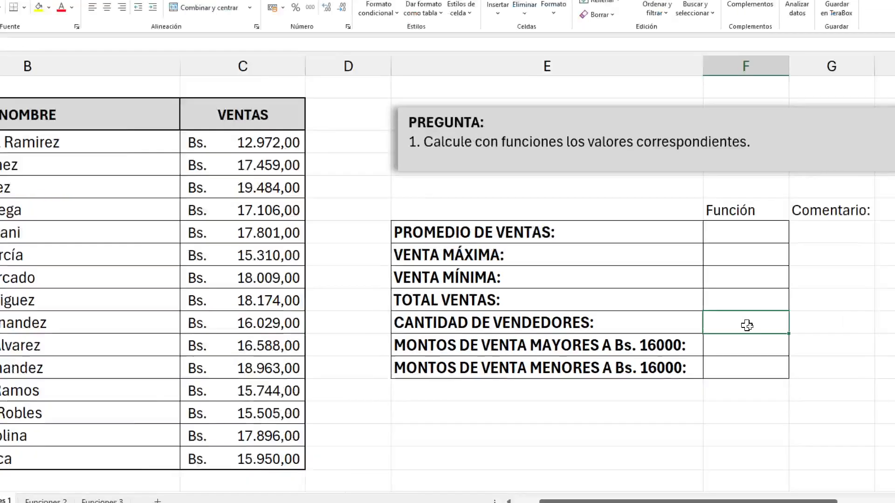
type("=co")
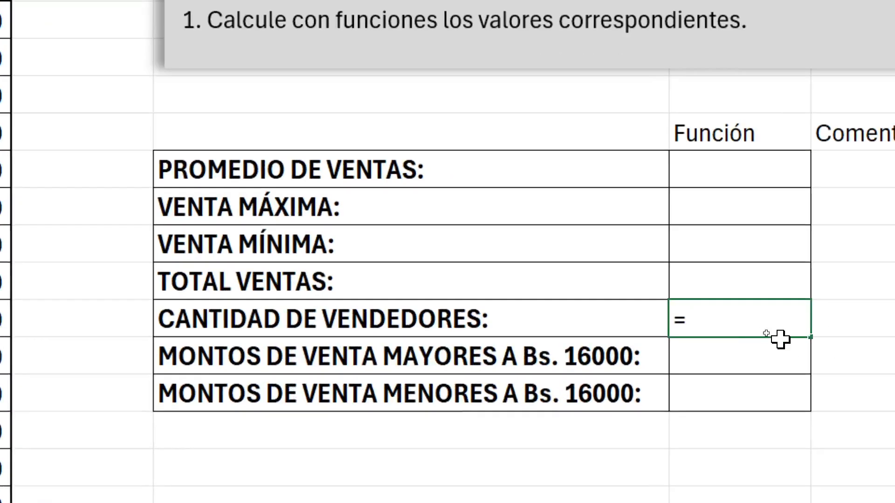
type("ntar(")
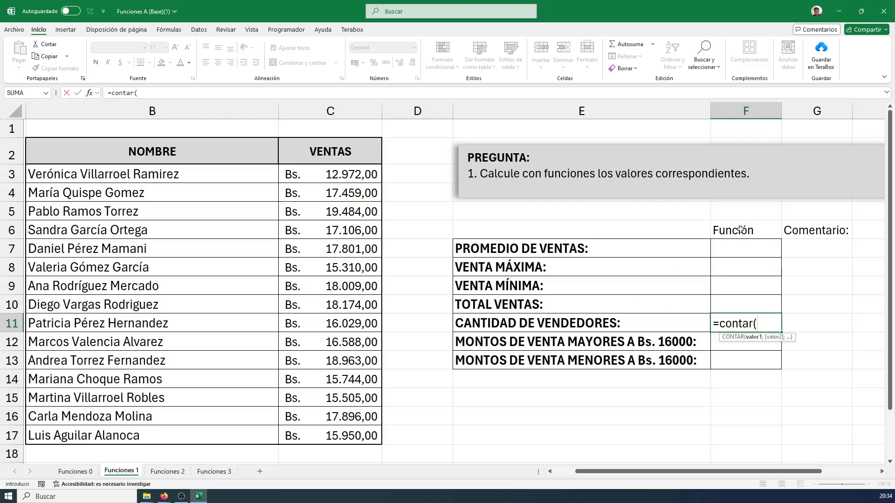
left_click_drag(334, 174, 330, 433)
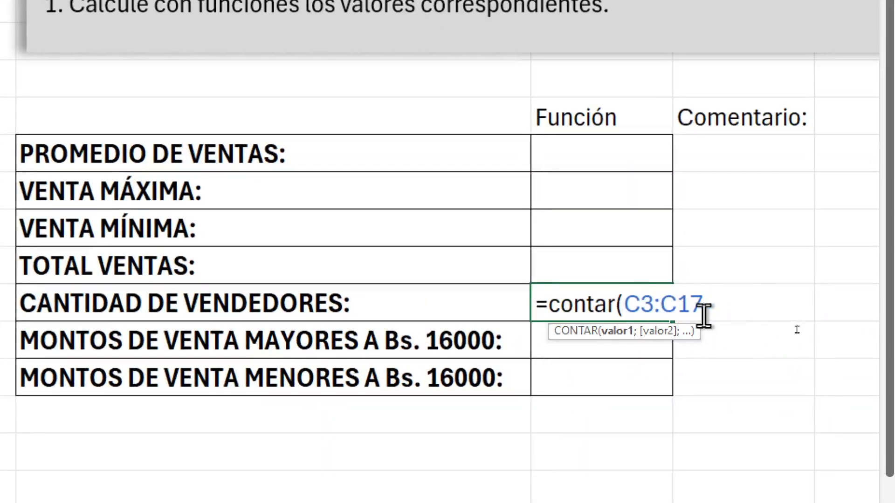
type(")")
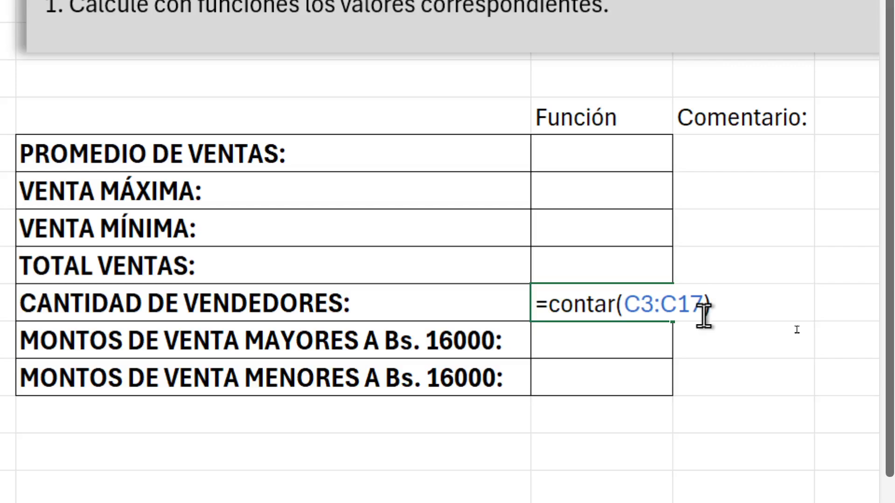
key("Return")
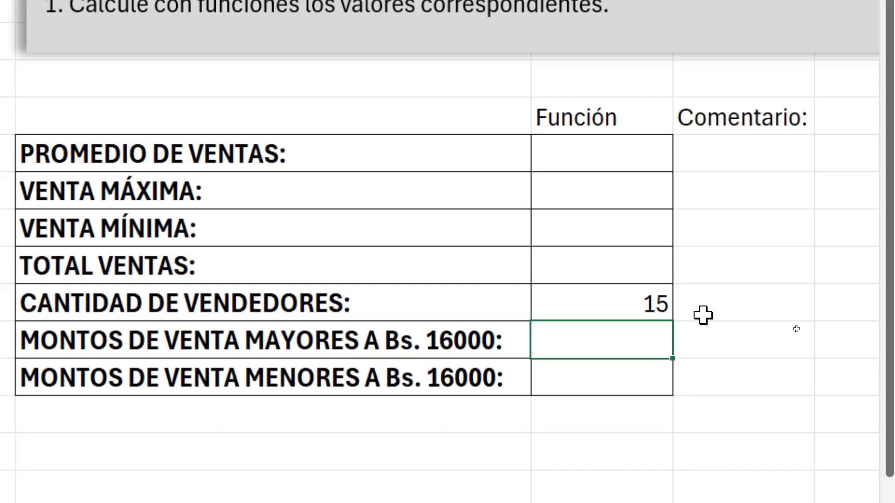
Reopen the F11 seller count formula and erase all of its contents
left_click(620, 286)
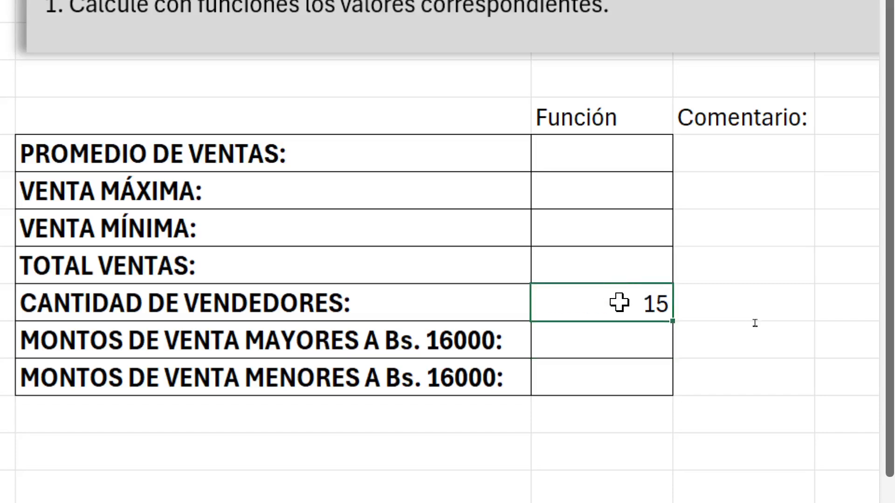
double_click(619, 303)
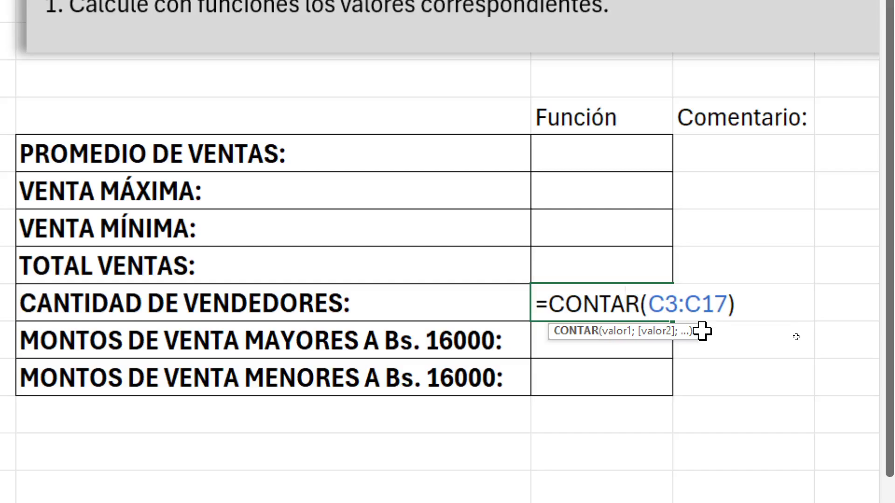
left_click(760, 307)
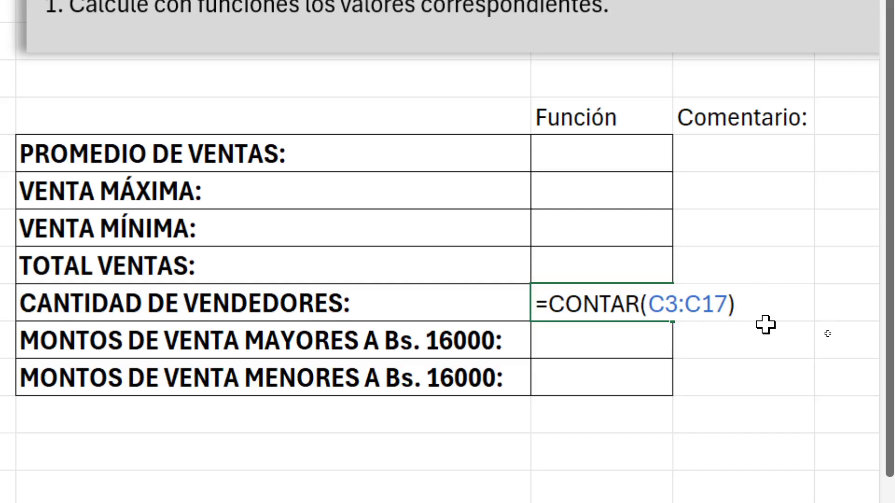
key("BackSpace")
key("BackSpace")
key("BackSpace")
key("BackSpace")
key("BackSpace")
key("BackSpace")
key("BackSpace")
key("BackSpace")
key("BackSpace")
key("BackSpace")
key("BackSpace")
key("BackSpace")
key("BackSpace")
key("BackSpace")
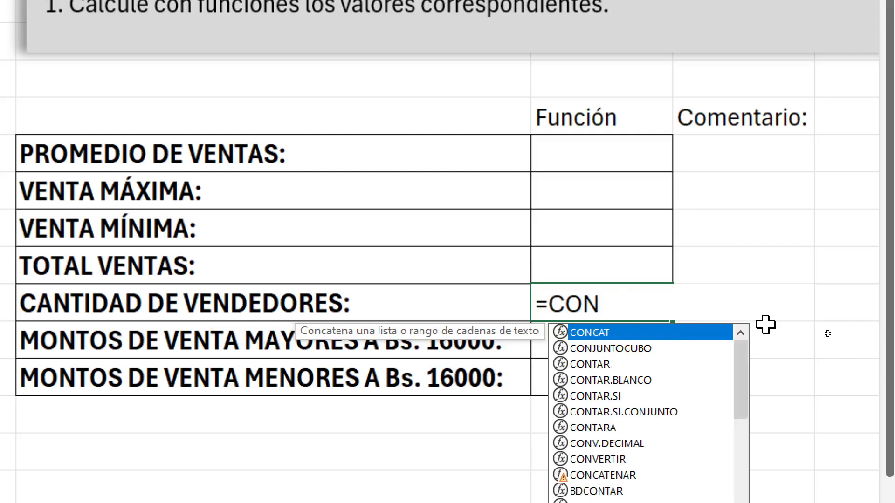
key("BackSpace")
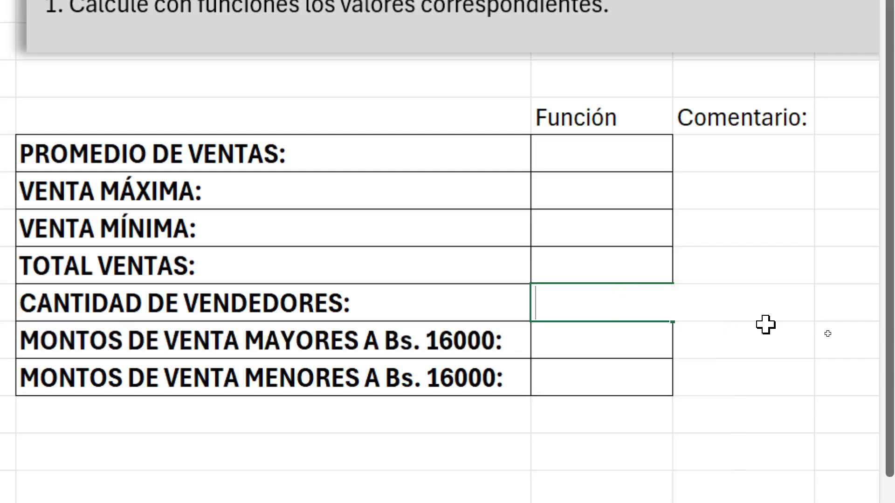
Enter =CONTARA(B3:B17) in F11 to count the sellers from the cells with their names
type("=CONTARA")
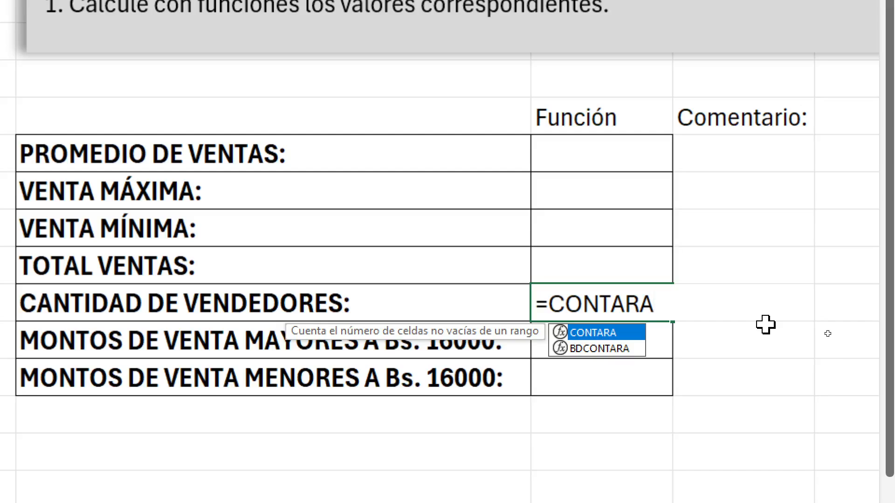
type("(")
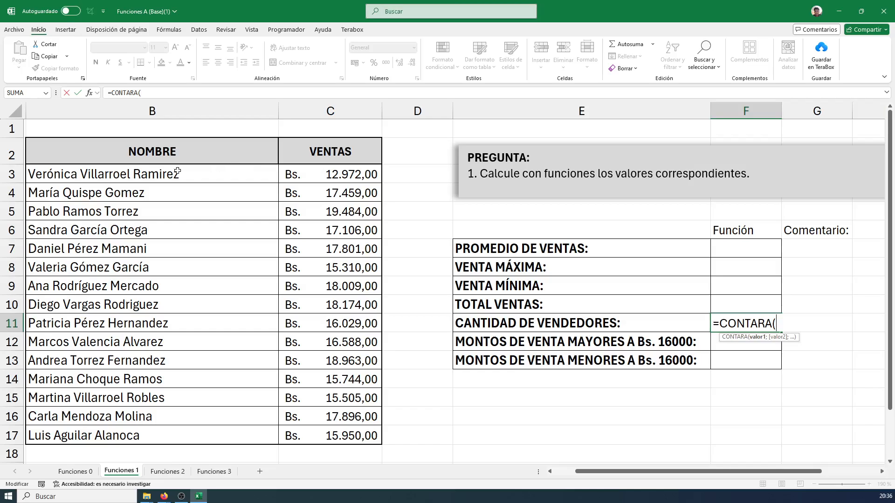
left_click_drag(125, 171, 154, 436)
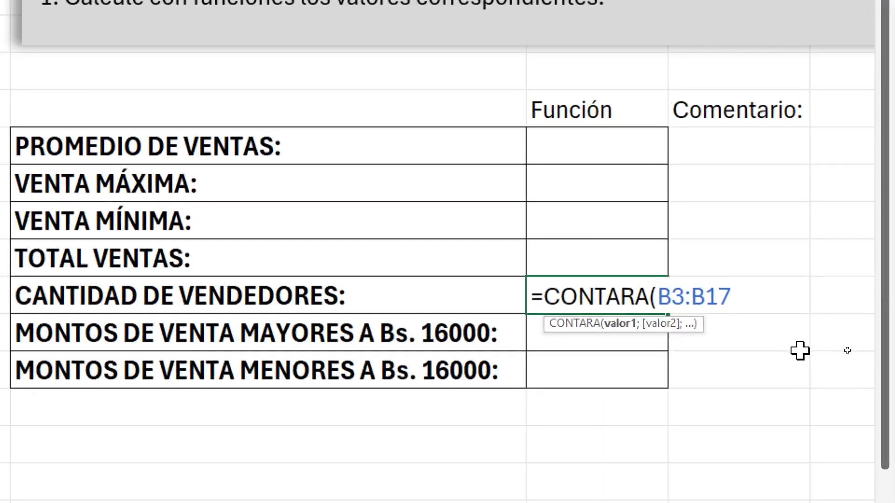
type(")")
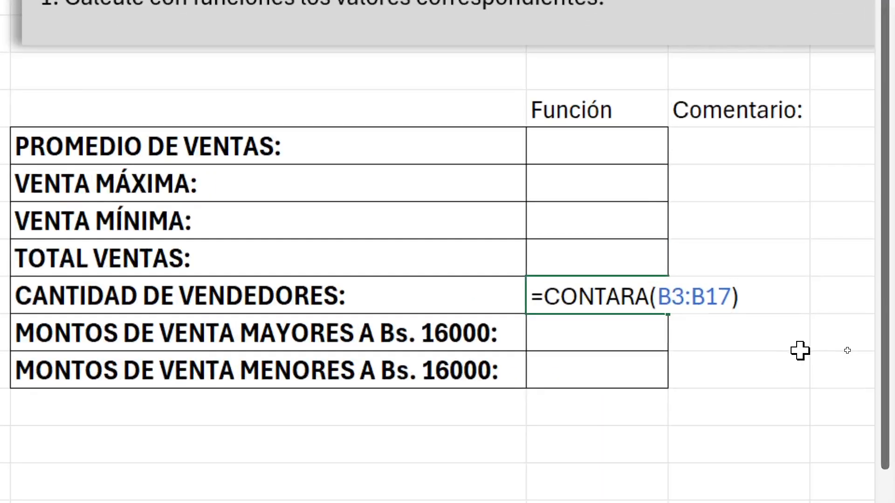
key("Return")
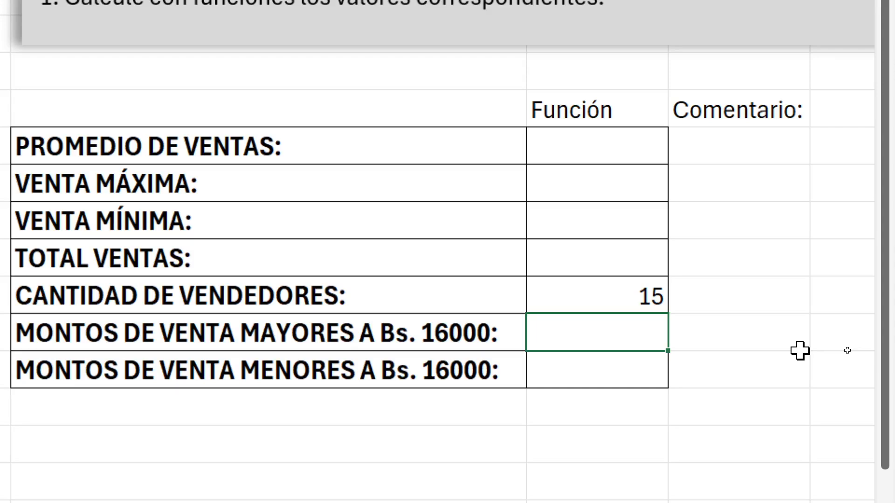
Replace the seller count formula in F11 with =CONTARA(C3:C17), counting the sales amounts instead of the names
double_click(599, 302)
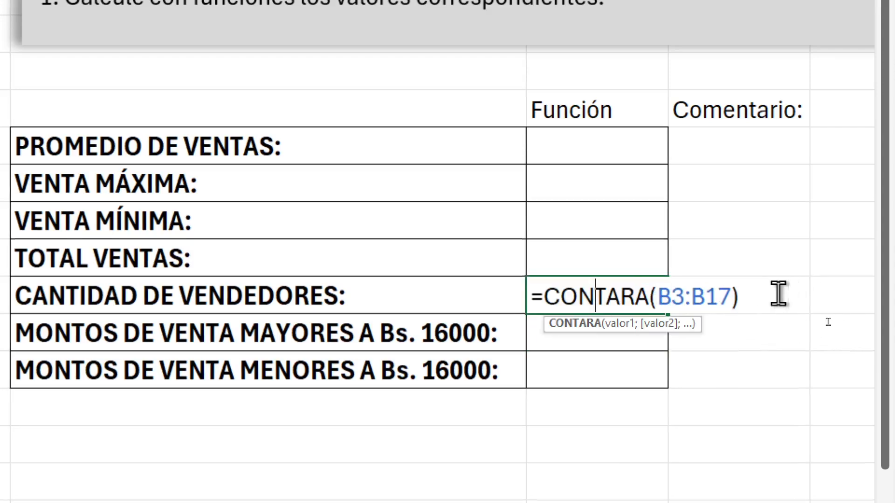
left_click_drag(779, 295, 518, 293)
key("BackSpace")
type("=")
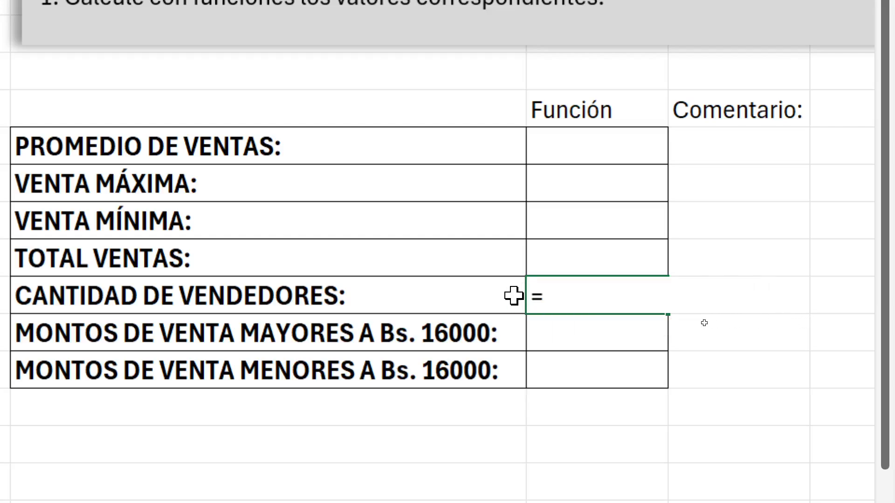
type("CONTARA(")
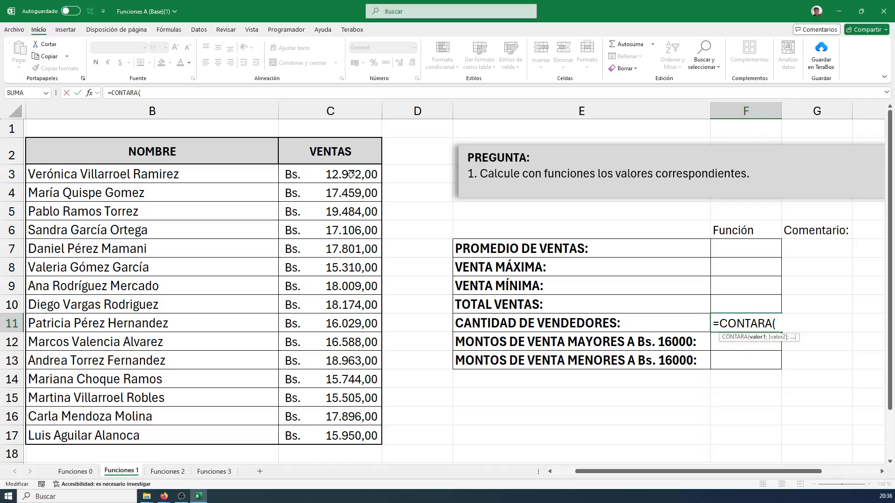
left_click_drag(350, 174, 326, 434)
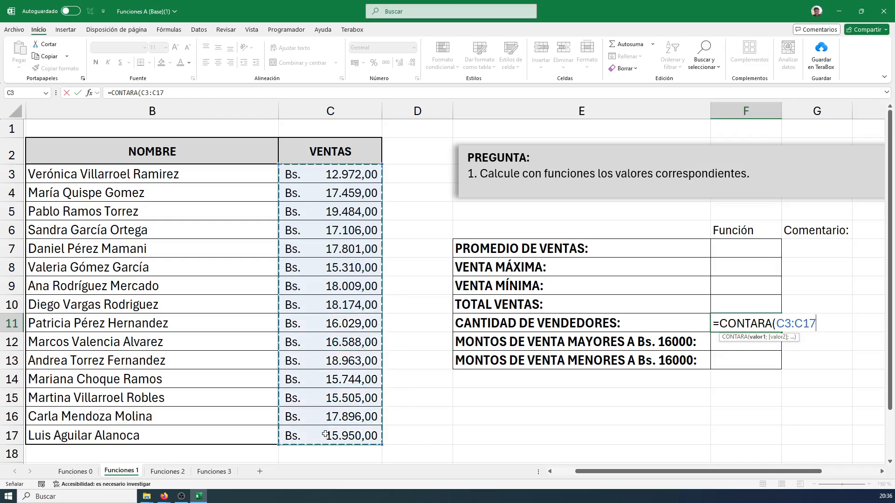
type(")")
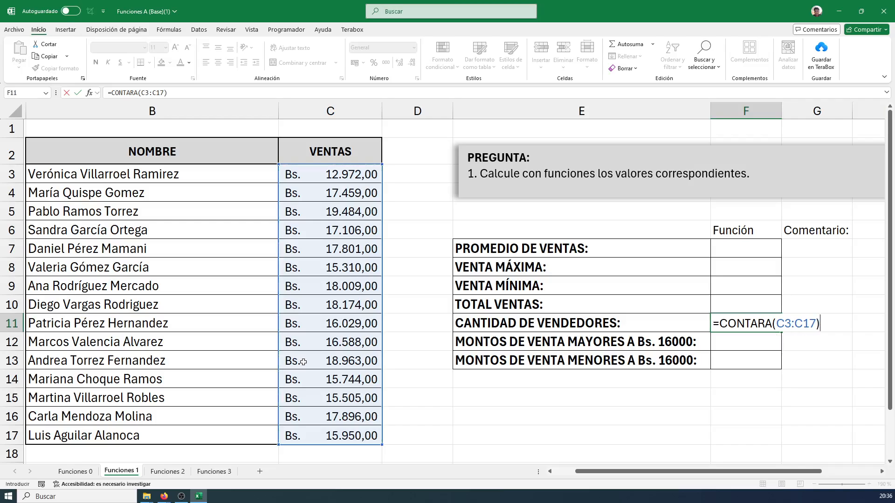
key("Return")
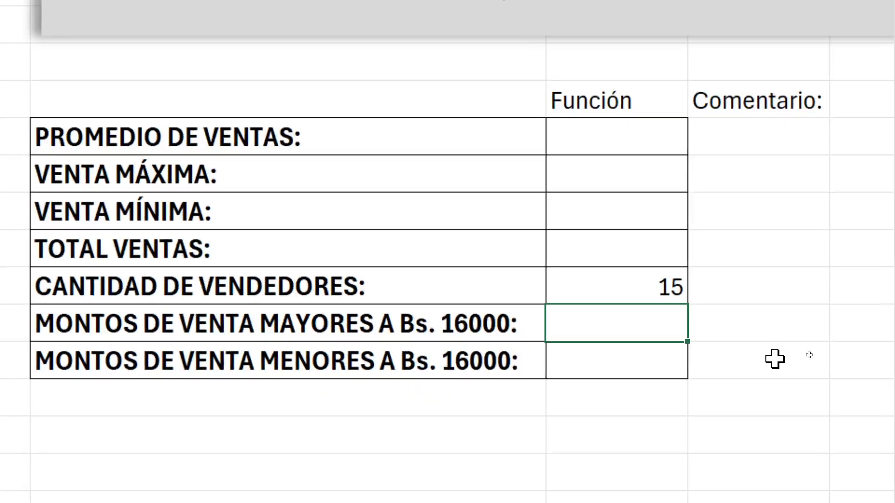
Reopen the F11 formula and draw a blue arrow pointing up at the CONTARA function
left_click(760, 331)
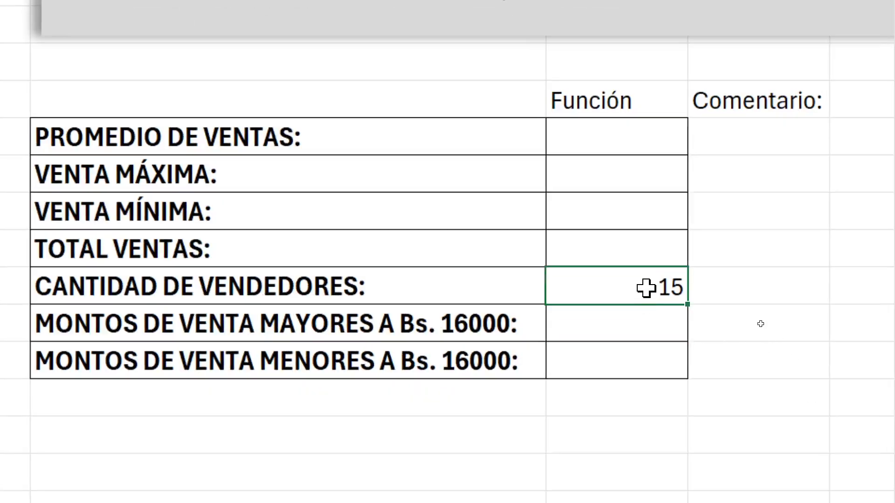
double_click(645, 288)
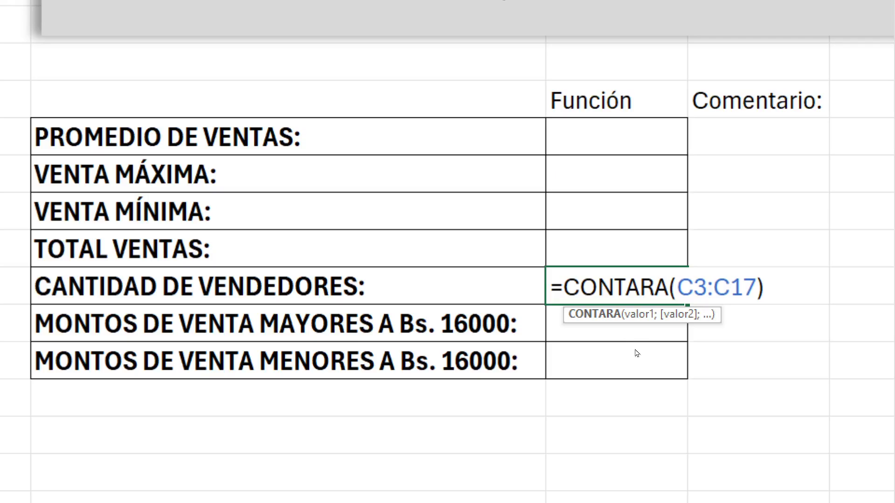
left_click_drag(635, 320, 608, 413)
Add the blue note "Esta función hace el recuento de las celdas que contengan cualquier tipo de valor." below the arrow
key("t")
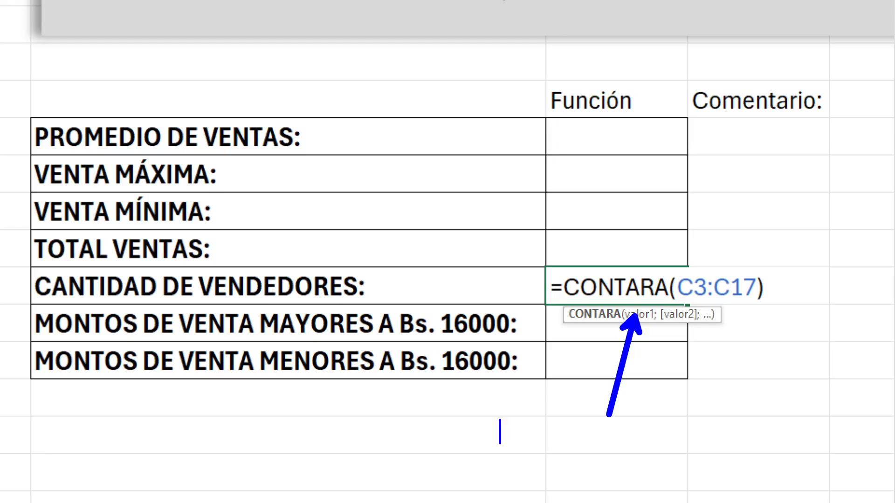
type("Esta funci")
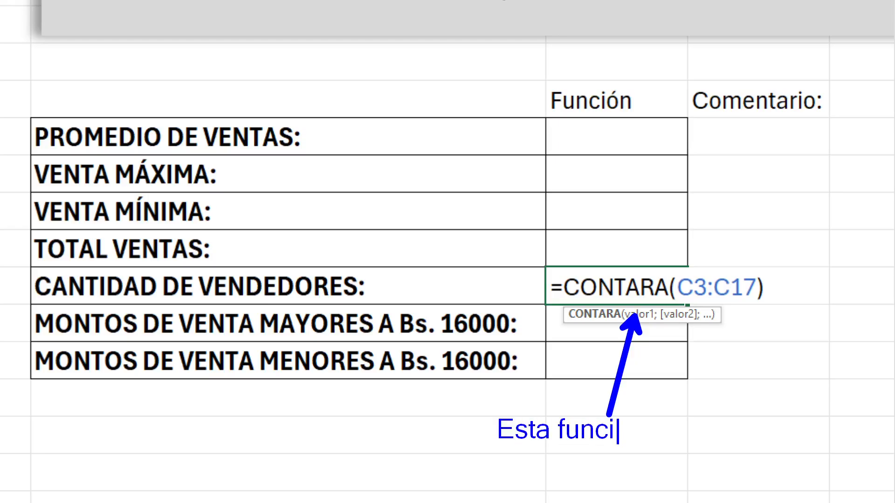
type("ón hace el recuento ")
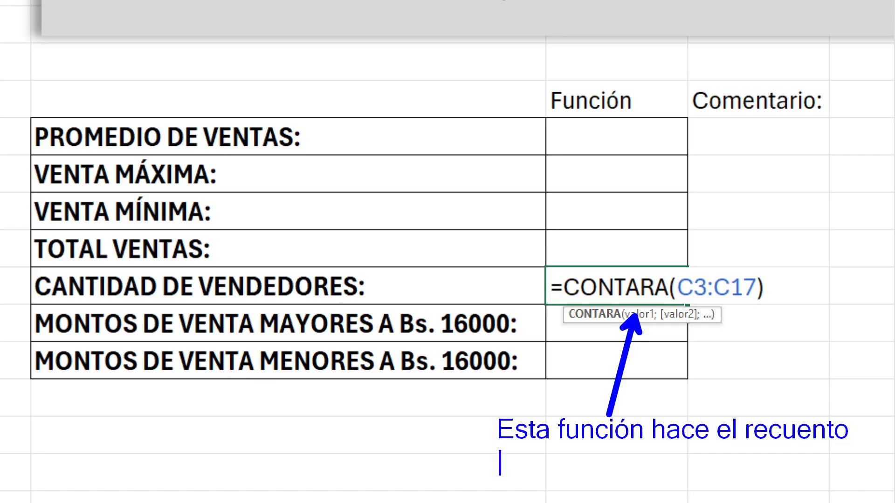
type("de las ce")
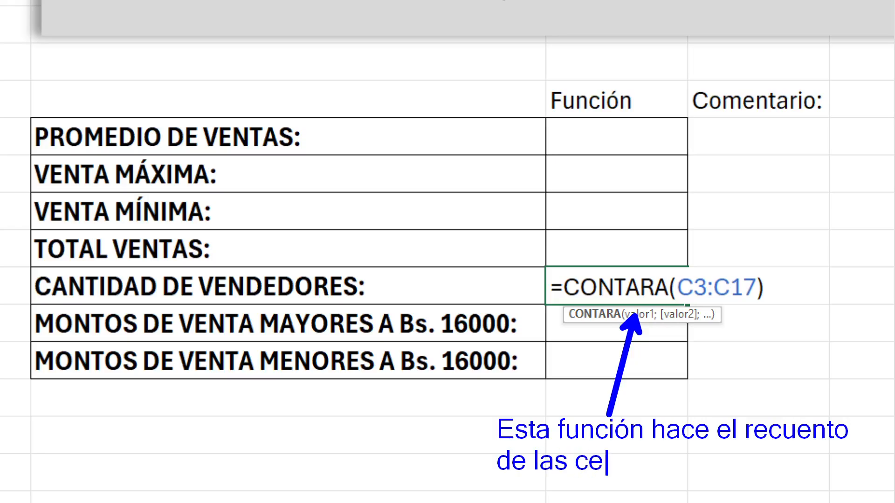
type("ldas que contenga")
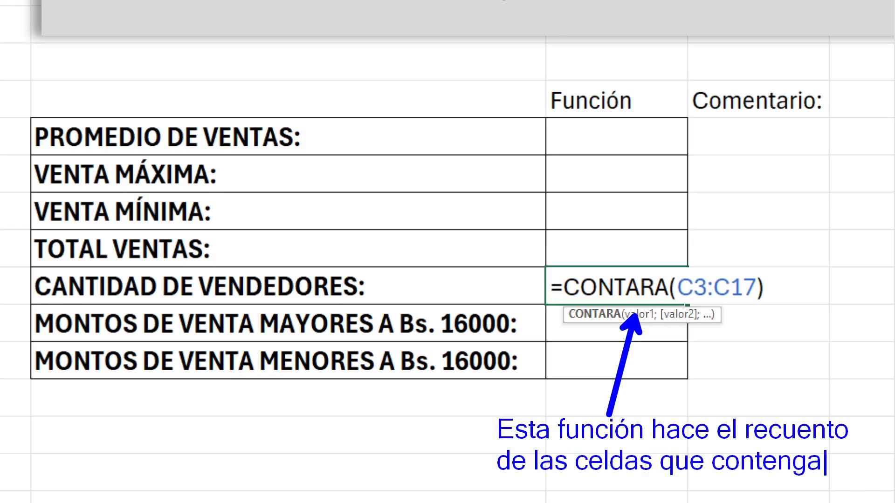
type("n cualquie")
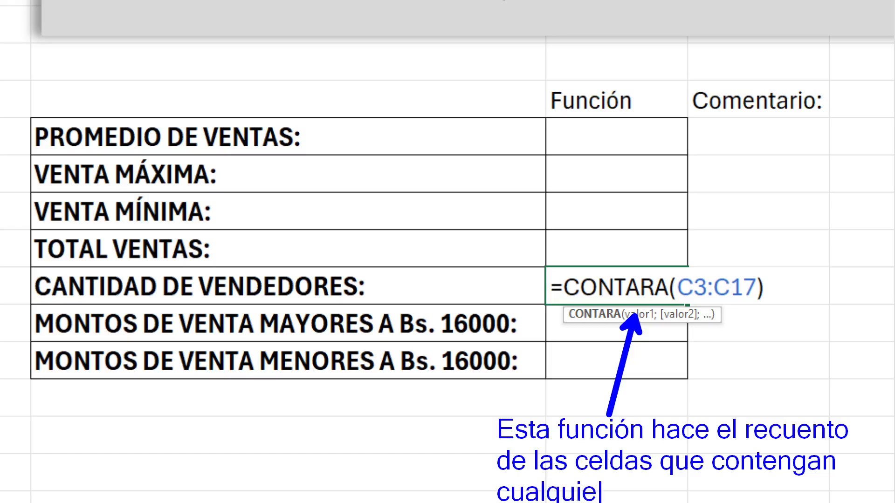
type("r tipo de ")
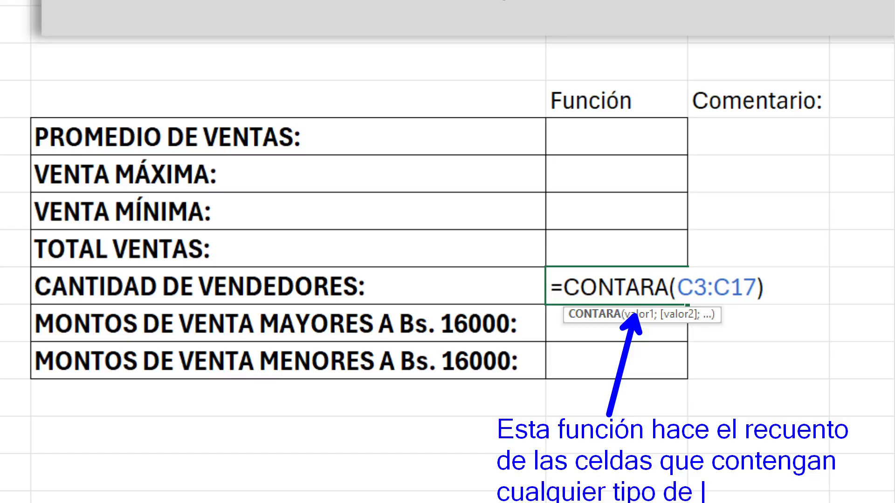
type("valor.")
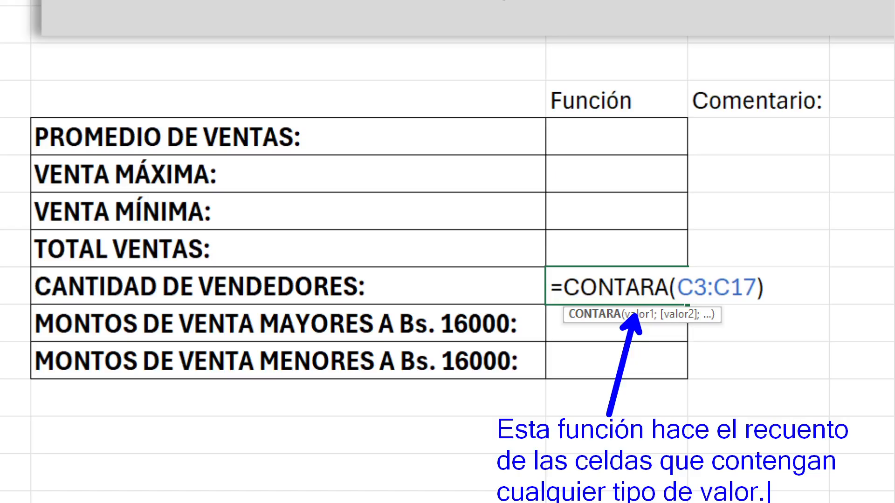
Save the annotated zoomed screen as a PNG in Capturas Sesion 3 Excel, and close the annotations and the F11 formula
key("ctrl+s")
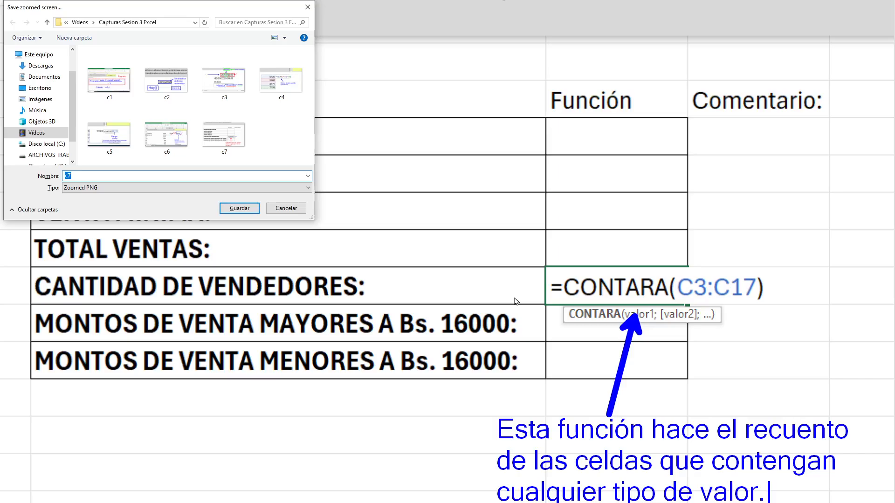
key("Return")
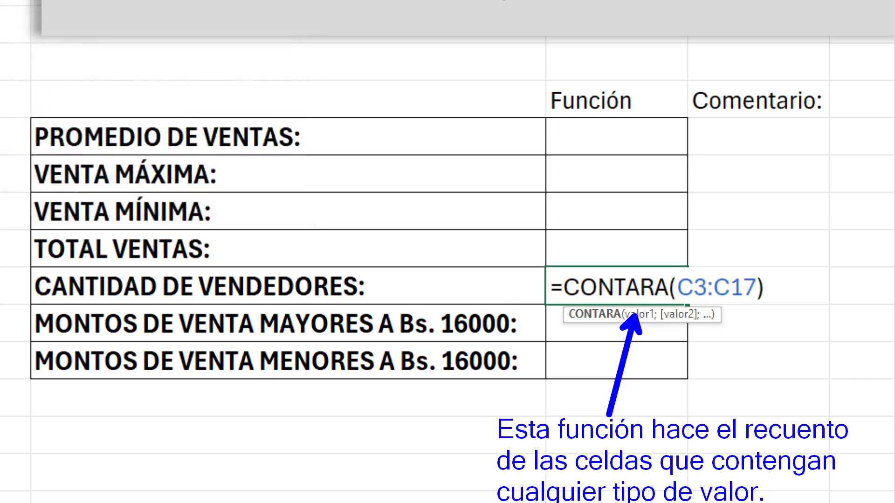
key("Escape")
key("Return")
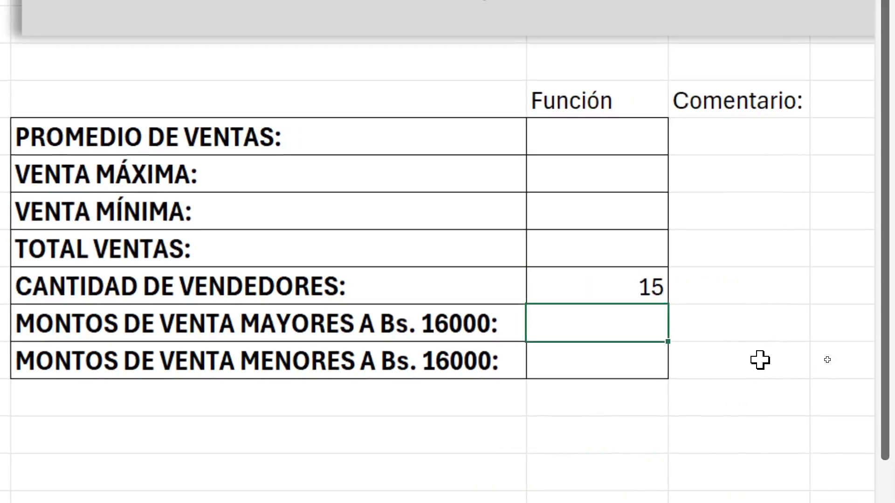
Open F7 for editing, point a blue arrow at the PROMEDIO DE VENTAS label and clear the arrow
left_click(616, 241)
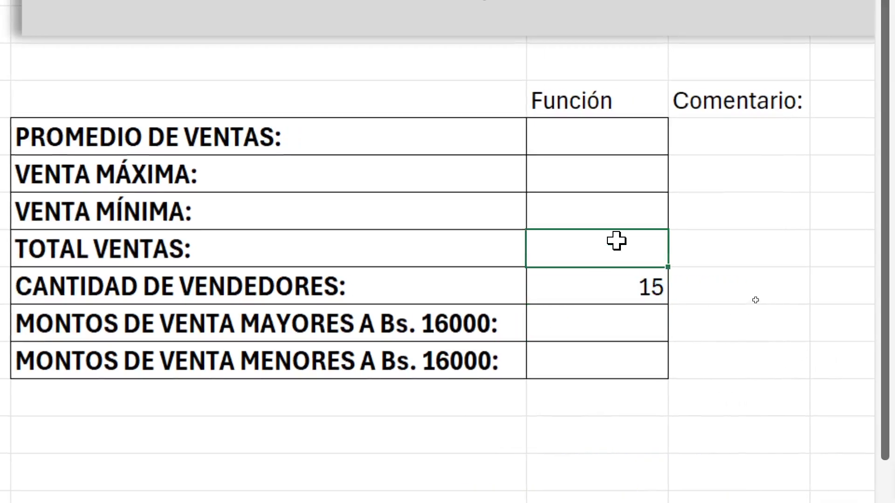
left_click(587, 124)
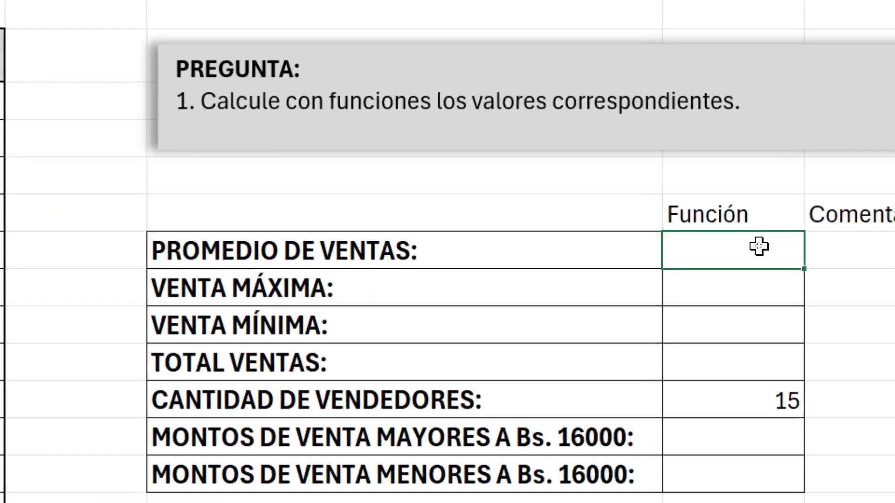
double_click(759, 246)
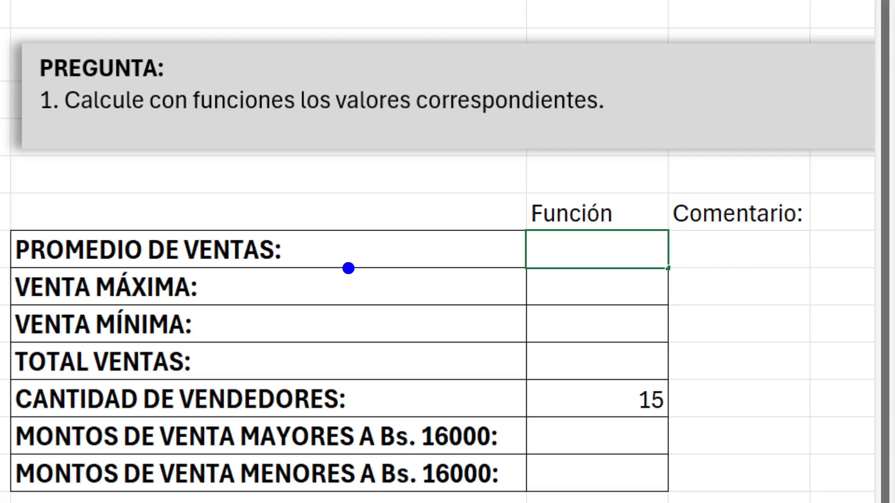
mouse_move(349, 265)
left_mouse_down()
mouse_move(344, 227)
mouse_move(492, 255)
left_mouse_up()
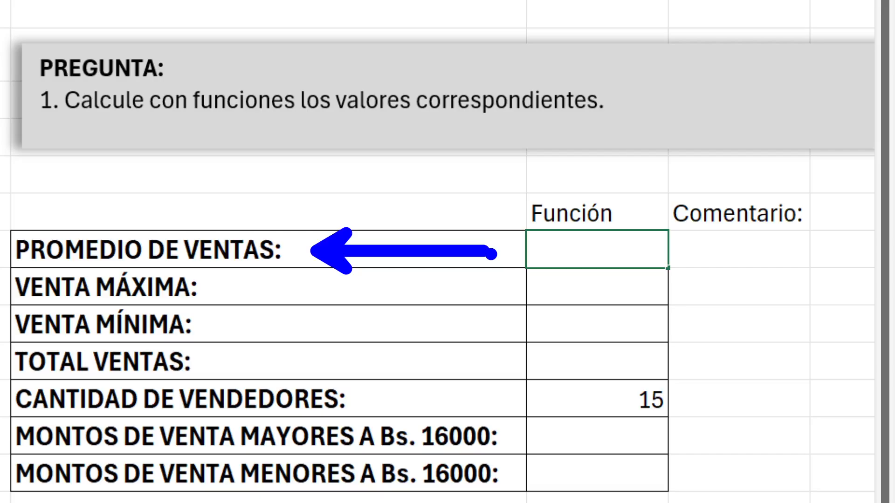
key("Escape")
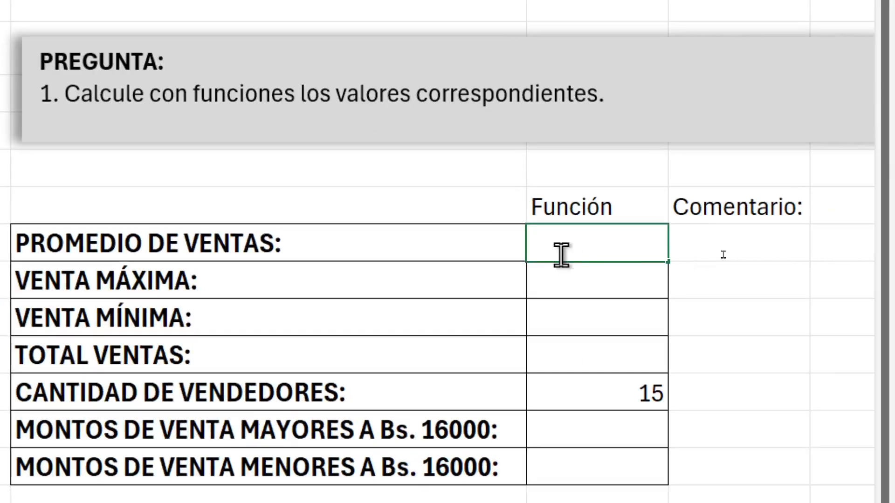
Start the average sales formula in F7 with an equals sign
type("=")
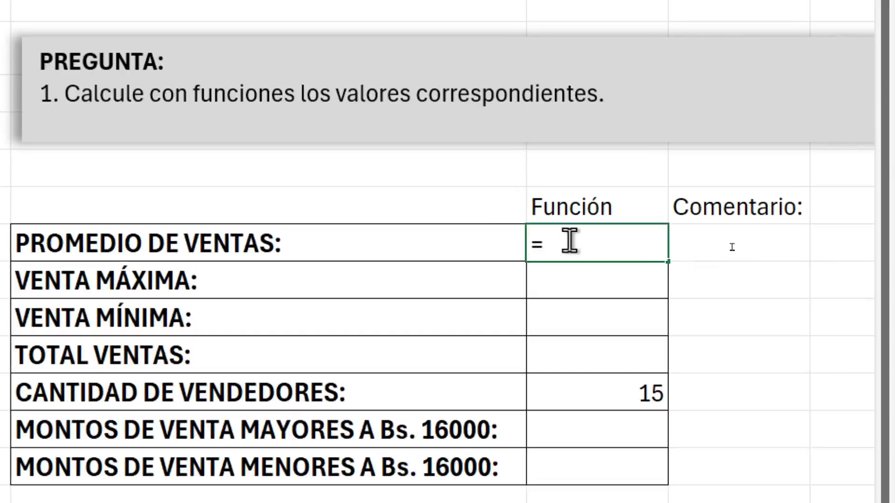
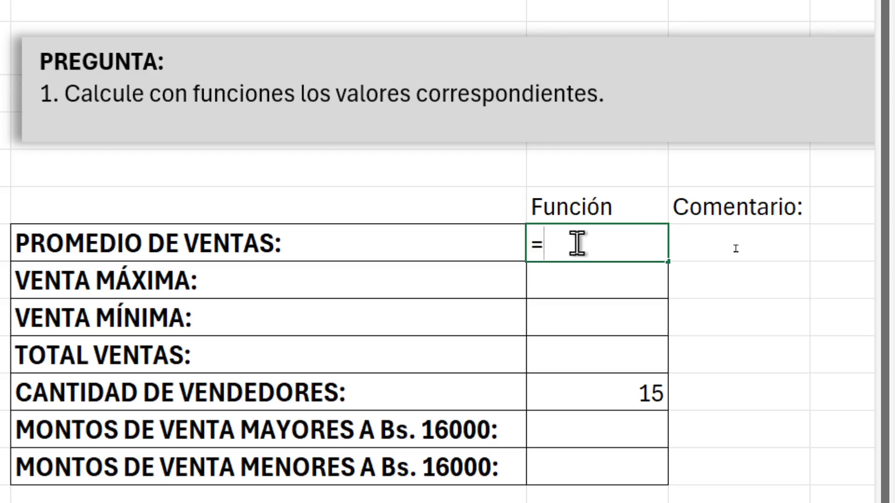
Complete the average sales formula in F7 as =PROMEDIO(C3:C17)
type("PROMEDIO")
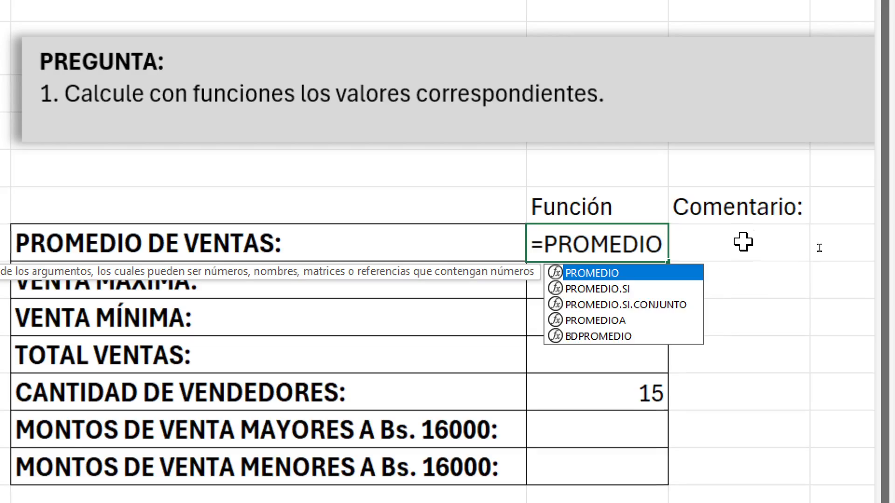
type("(")
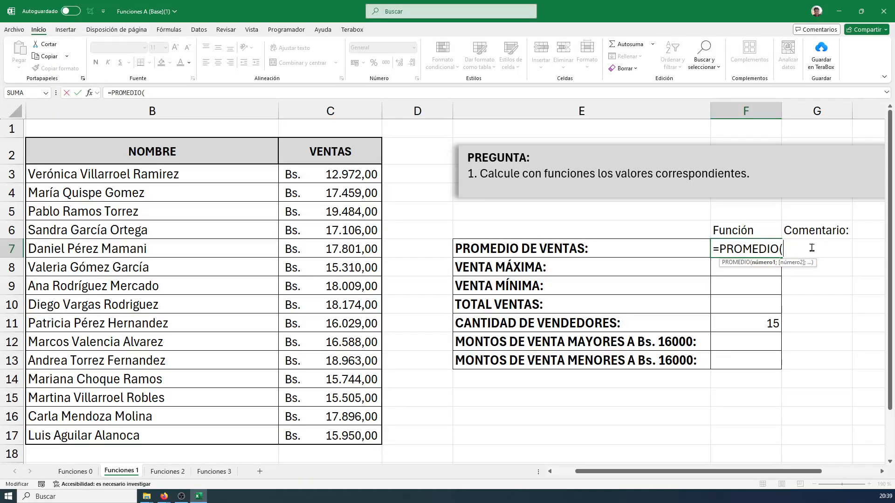
left_click(342, 175)
left_click_drag(342, 175, 319, 434)
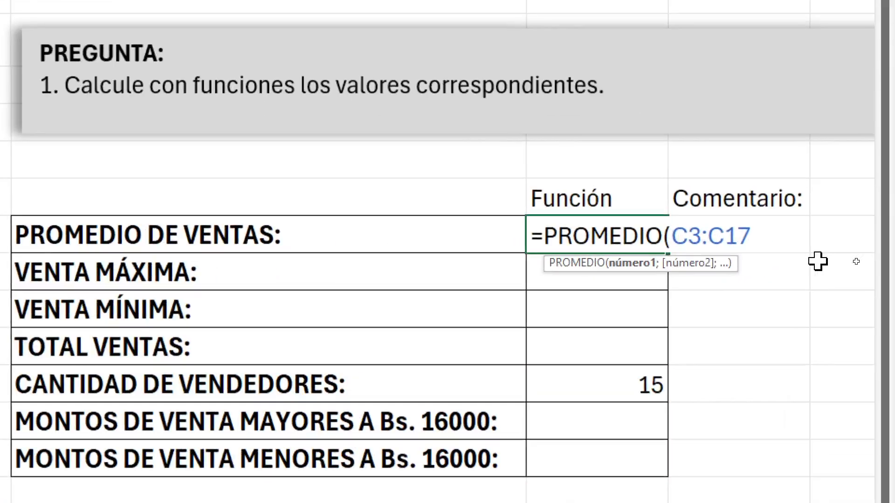
type(")")
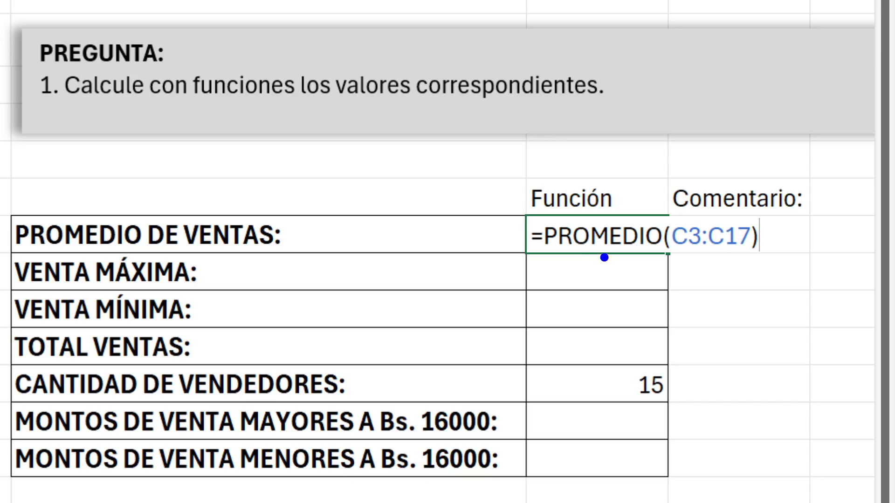
Underline the function name PROMEDIO in blue, clear the mark, review the C3:C17 range and enter the formula in F7
left_click_drag(546, 255, 665, 255)
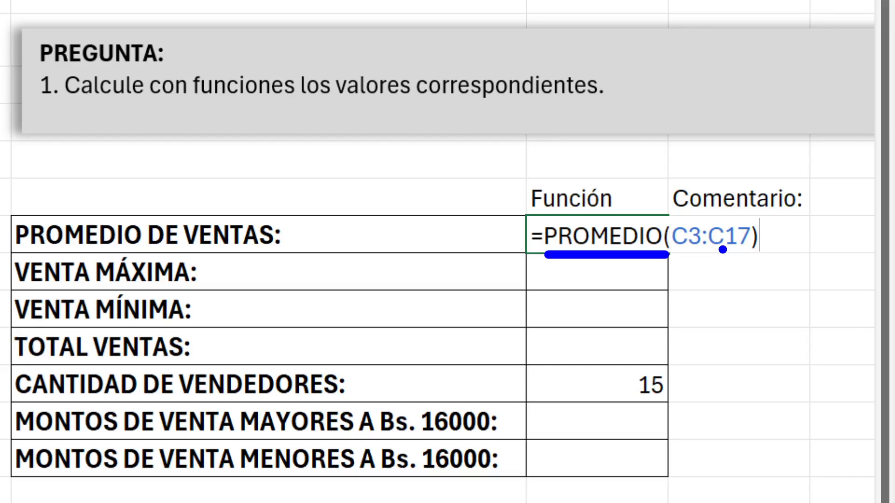
key("Escape")
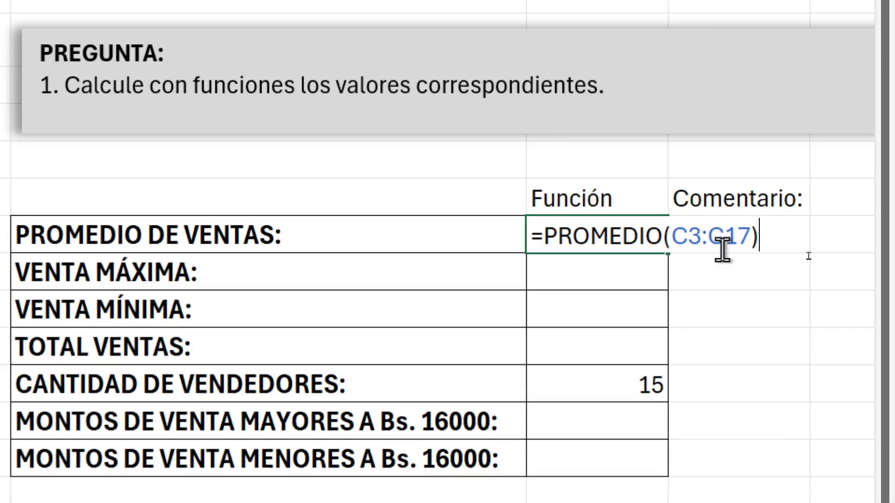
key("ctrl+4")
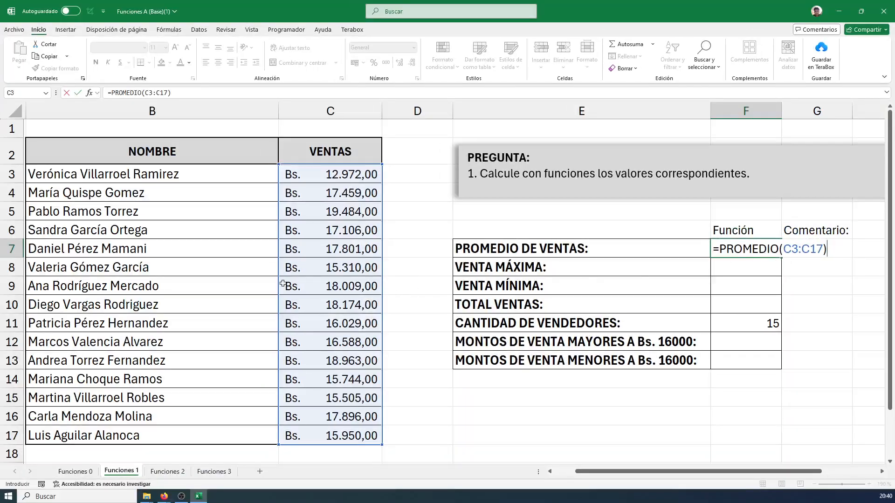
key("ctrl+4")
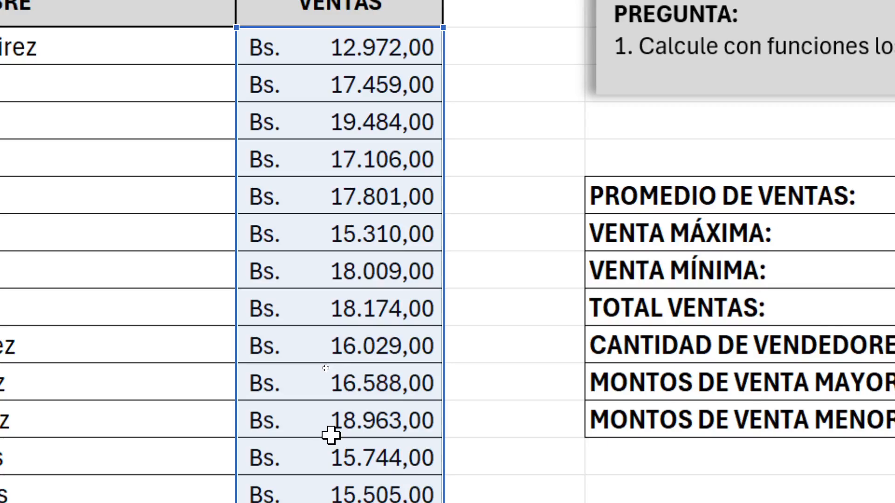
key("ctrl+4")
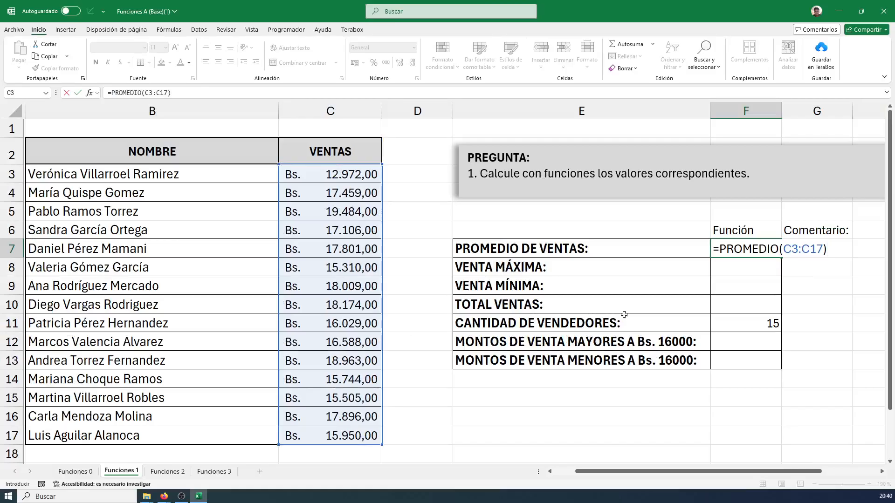
key("ctrl+4")
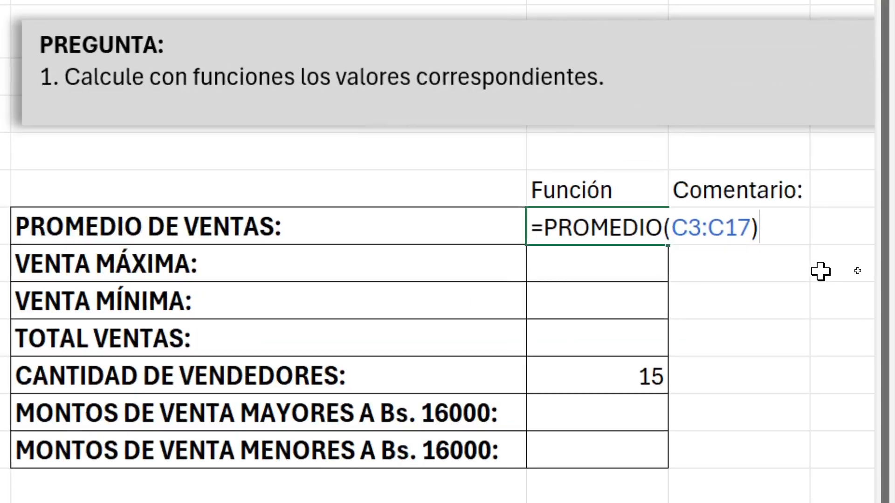
key("Return")
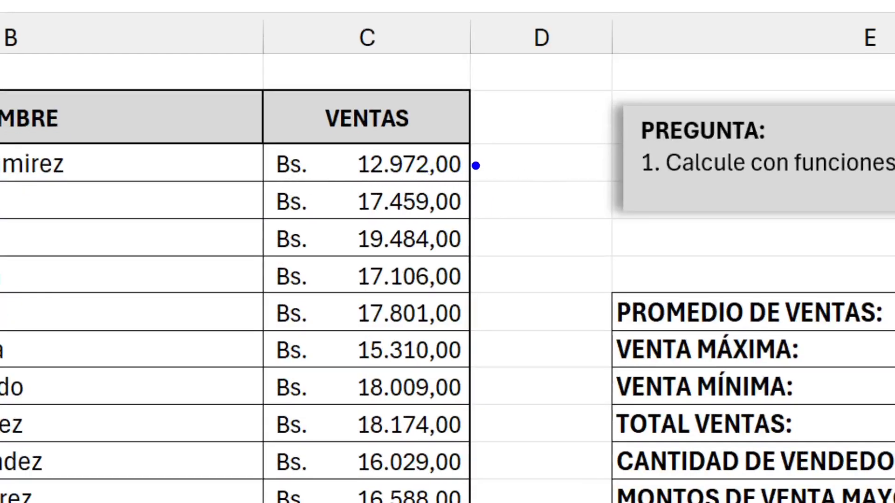
Point blue arrows at the first six sales amounts, C3 to C8, and clear them
left_click_drag(470, 164, 536, 155)
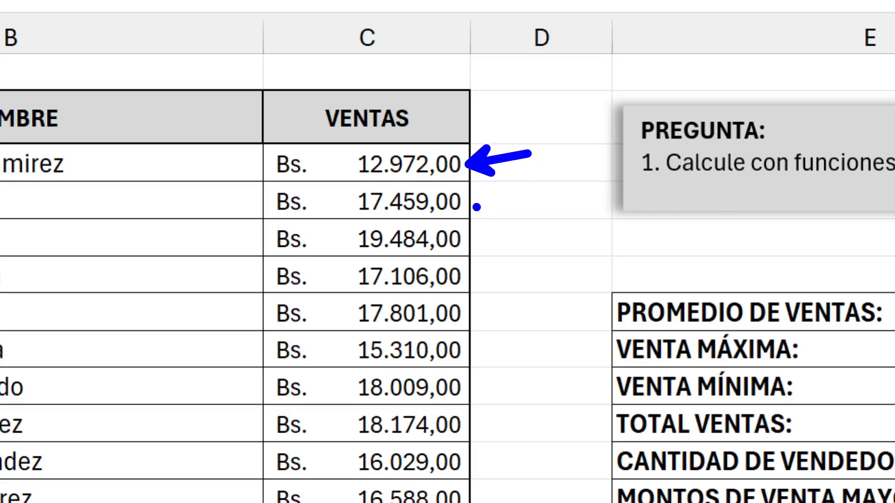
left_click_drag(465, 206, 531, 206)
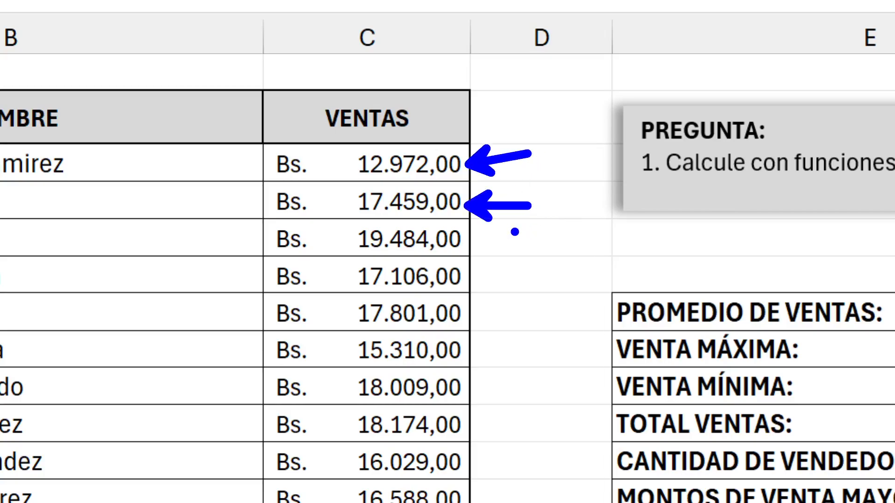
left_click_drag(470, 244, 518, 243)
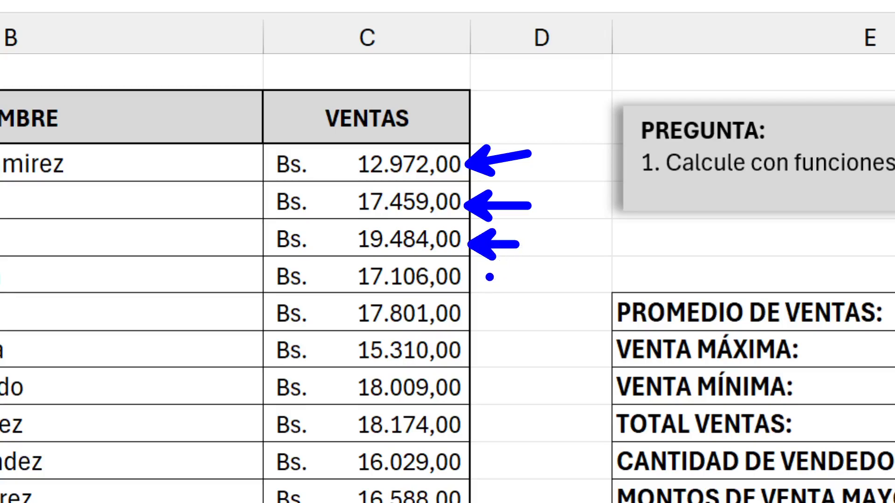
left_click_drag(478, 279, 535, 279)
left_click_drag(471, 330, 522, 323)
left_click_drag(485, 362, 522, 363)
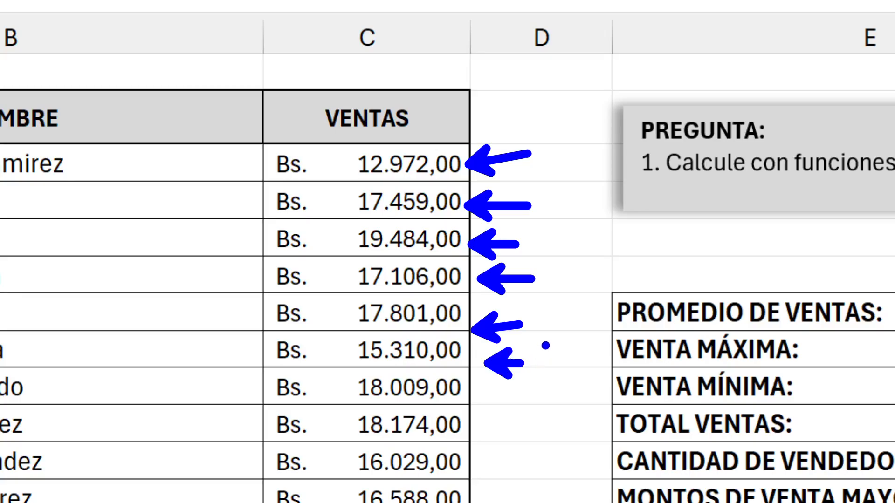
key("Escape")
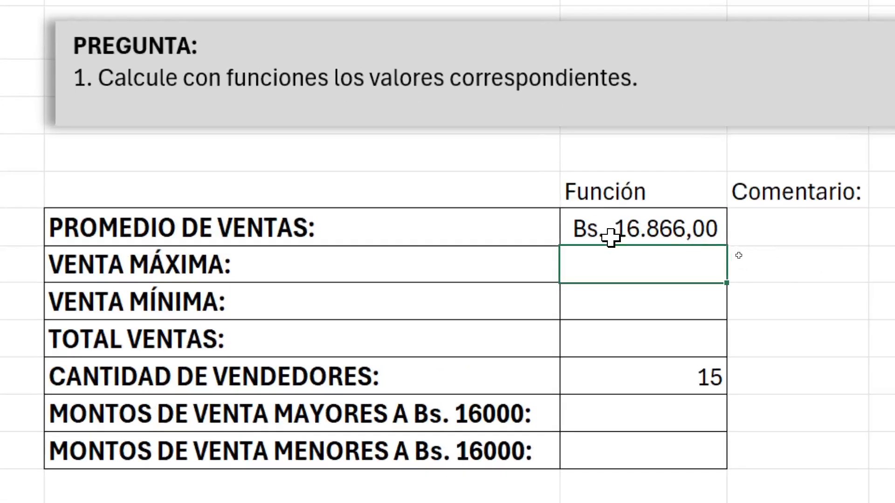
Go through the sales amounts one by one along the adjacent cells D3 to D10
left_click(611, 233)
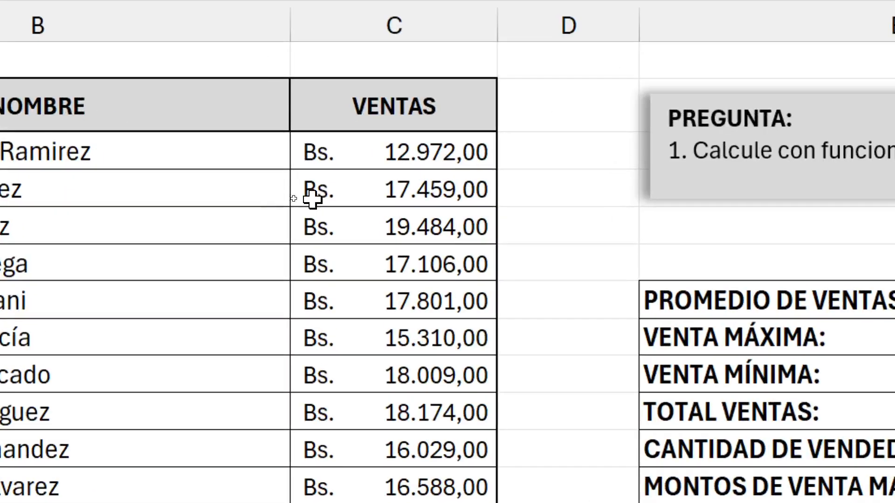
left_click(511, 156)
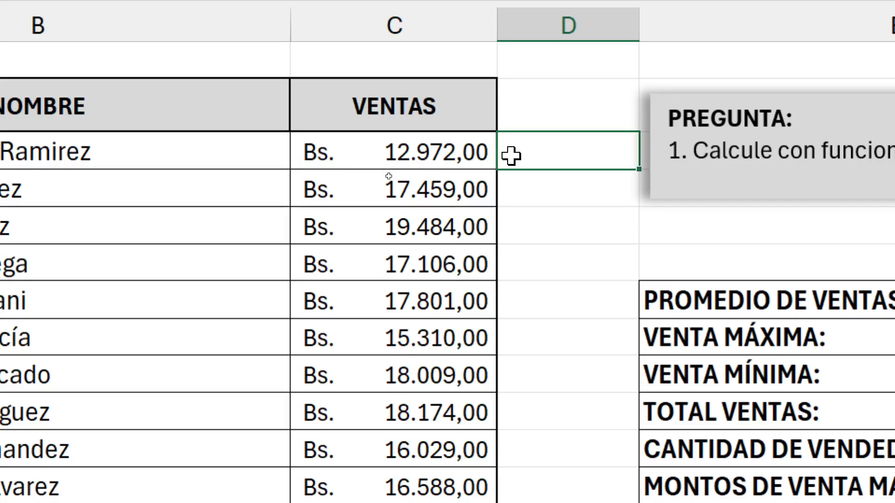
left_click(536, 204)
left_click(535, 234)
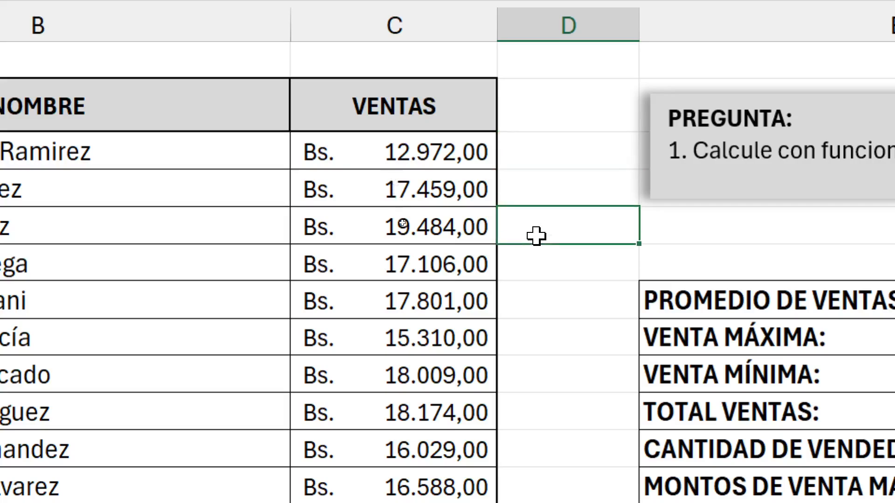
left_click(543, 270)
left_click(543, 301)
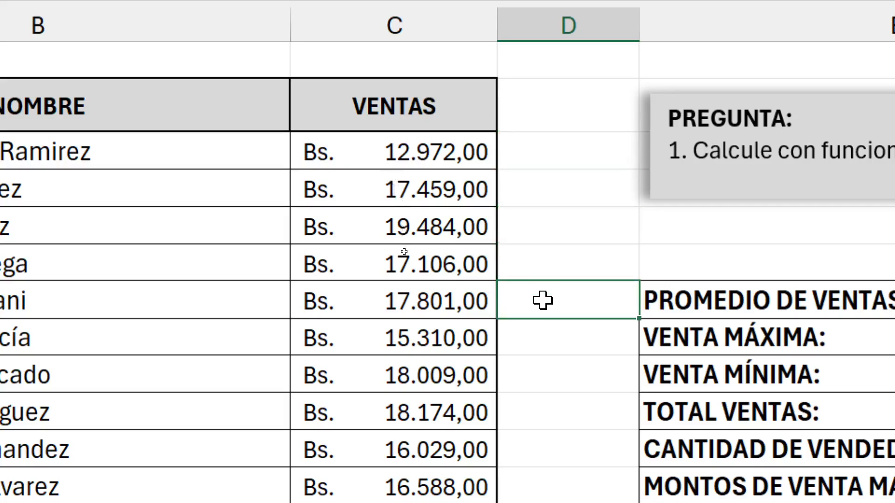
left_click(540, 335)
left_click(539, 373)
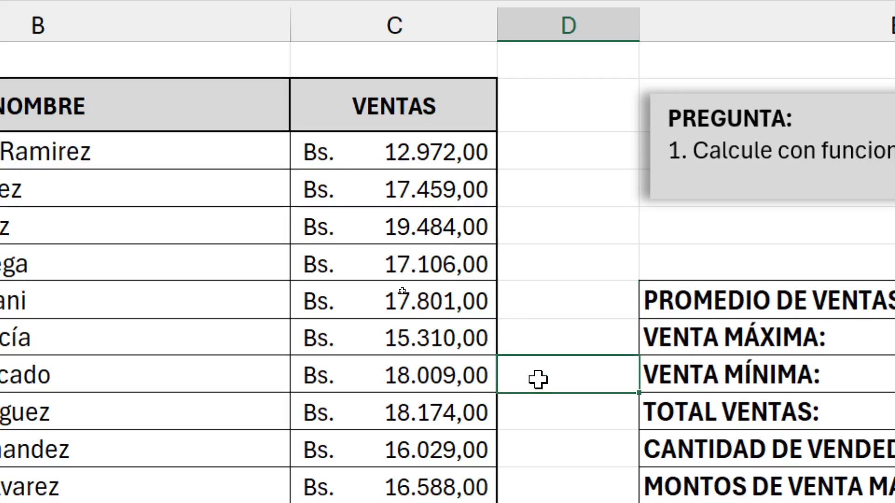
left_click(538, 410)
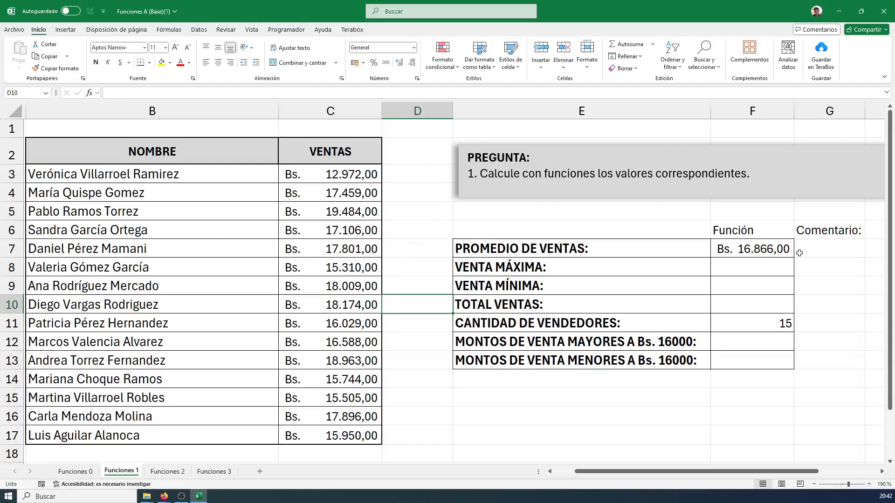
Open the average formula in F7, point a blue arrow at the PROMEDIO function and close the formula
left_click(751, 248)
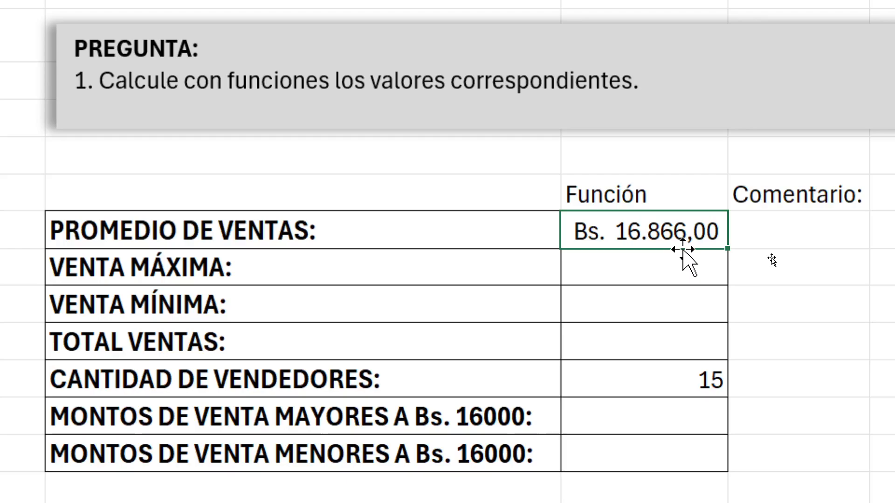
double_click(692, 235)
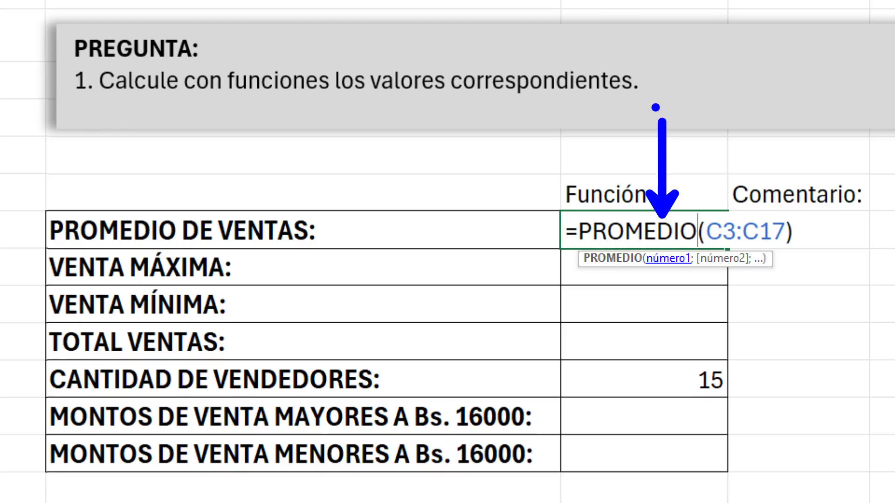
key("Return")
In H7, start a manual average formula with a parenthesized sum of the individual sales cells C3 through C17
left_click(783, 239)
key("Right")
key("Right")
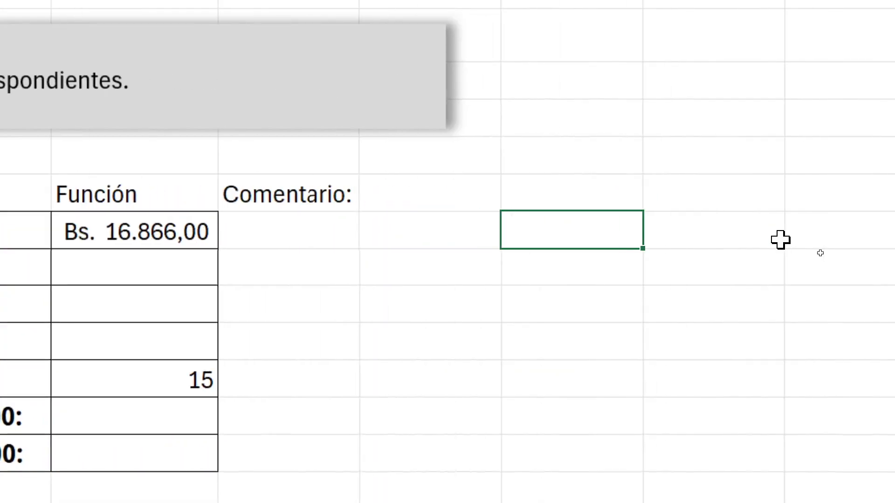
left_click(425, 230)
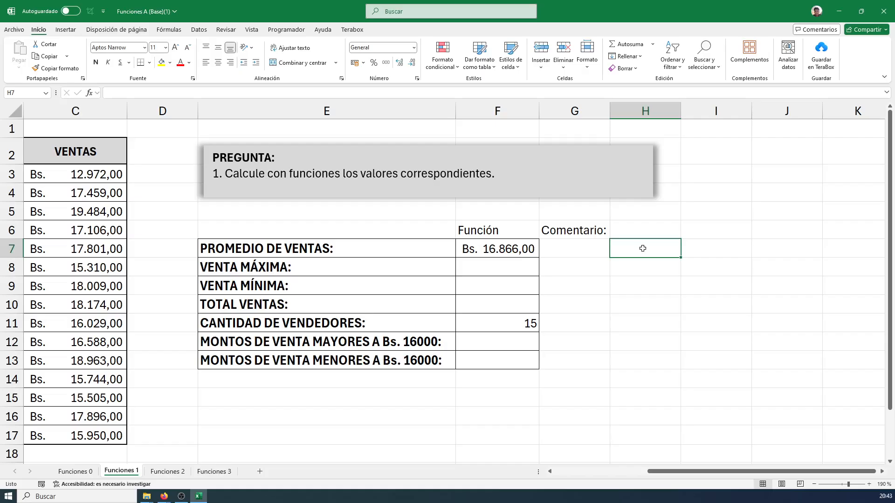
type("=")
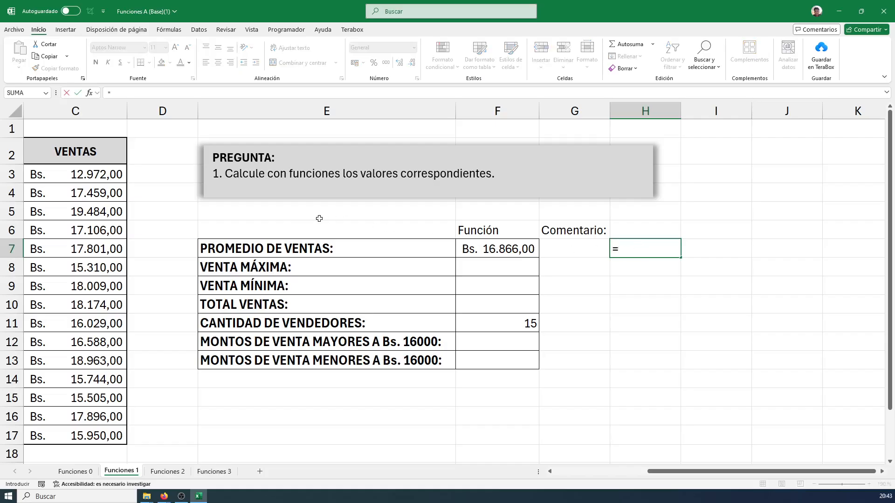
type("(")
left_click(110, 174)
type("+")
left_click(95, 192)
type("+")
left_click(93, 211)
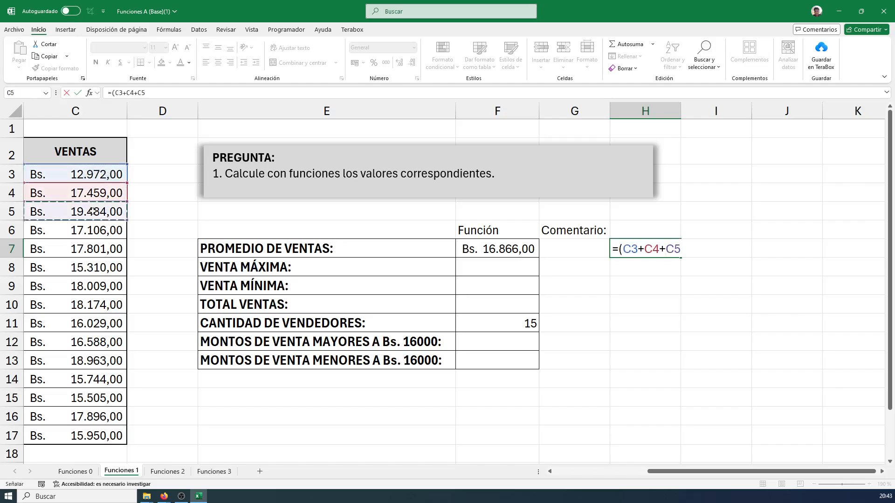
type("+")
left_click(93, 230)
type("+")
left_click(93, 248)
type("+")
left_click(93, 267)
type("+")
left_click(94, 286)
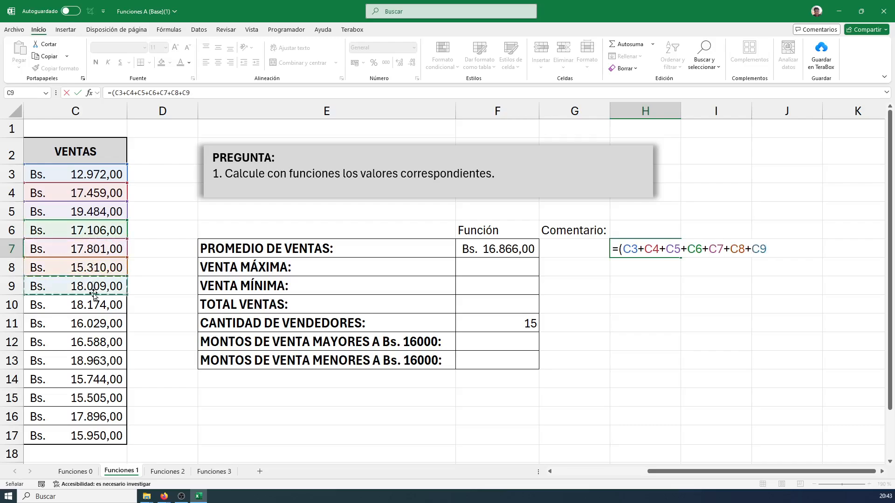
type("+")
left_click(91, 304)
type("+")
left_click(90, 323)
type("+")
left_click(87, 342)
type("+")
left_click(84, 361)
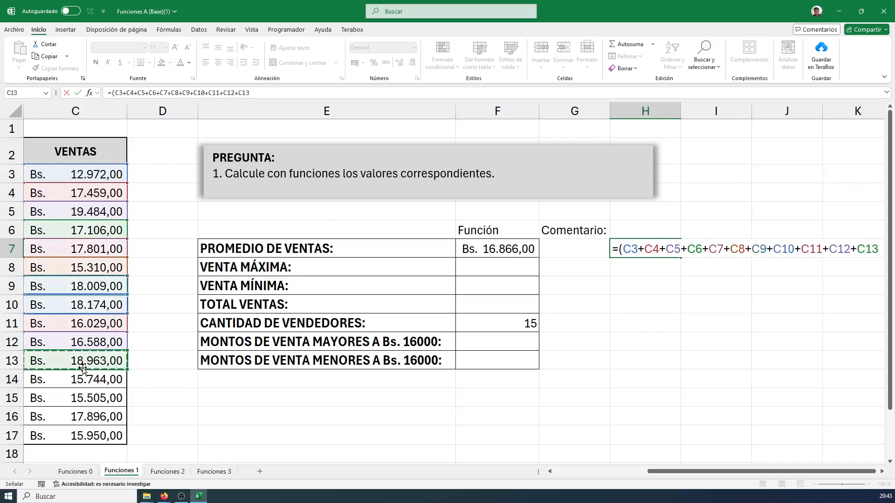
type("+")
left_click(82, 380)
type("+")
left_click(82, 398)
type("+")
left_click(82, 417)
type("+")
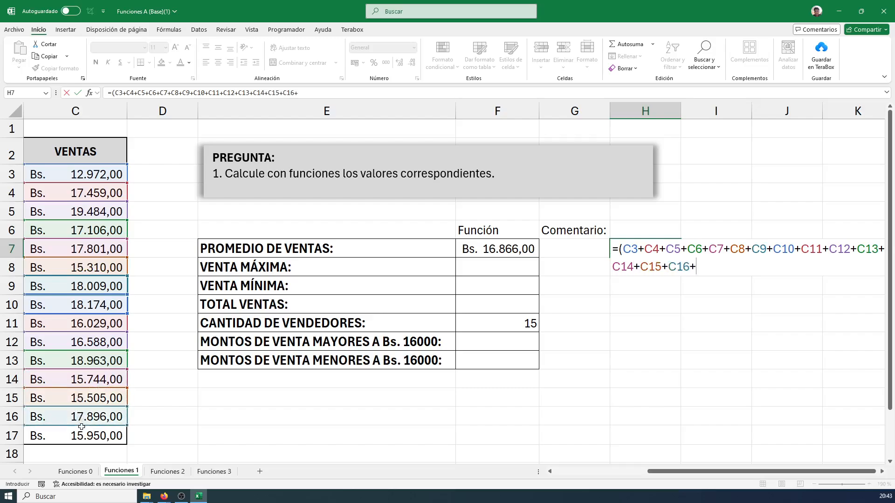
left_click(82, 427)
type("+")
key("BackSpace")
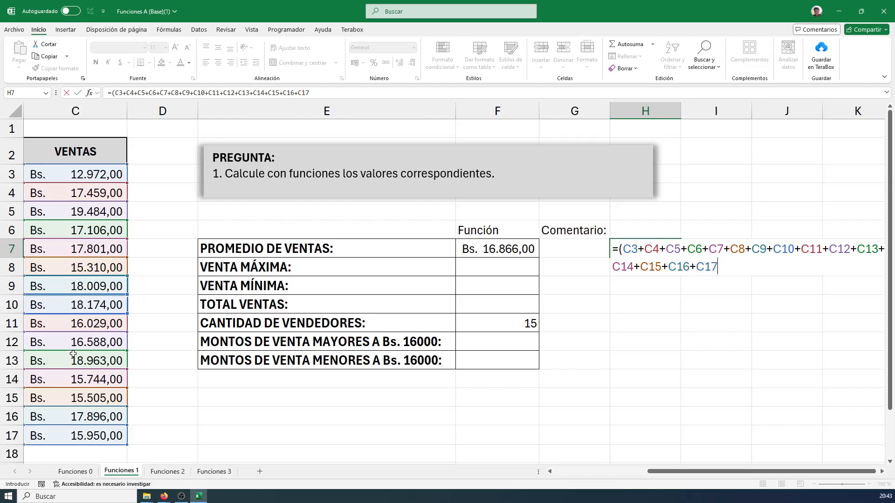
Close the parenthesis of the H7 sum, divide it by 15, and draw and clear a blue arrow beside the F7 average
type(")/")
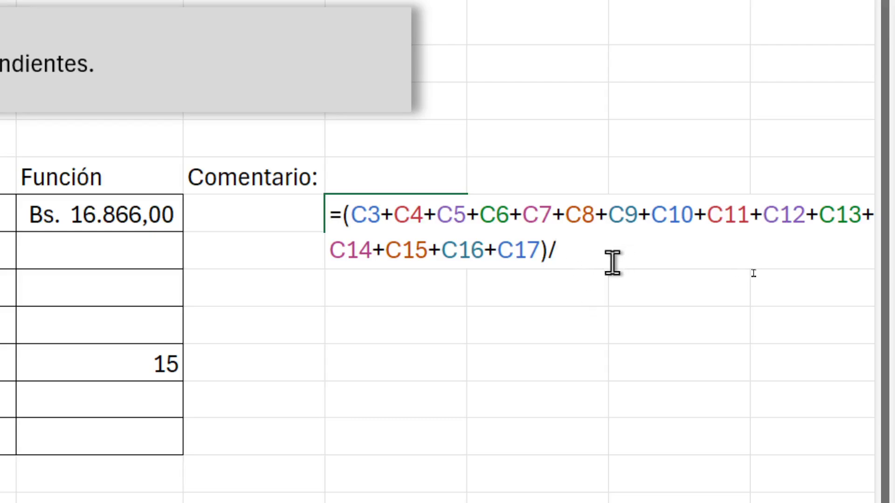
type("15")
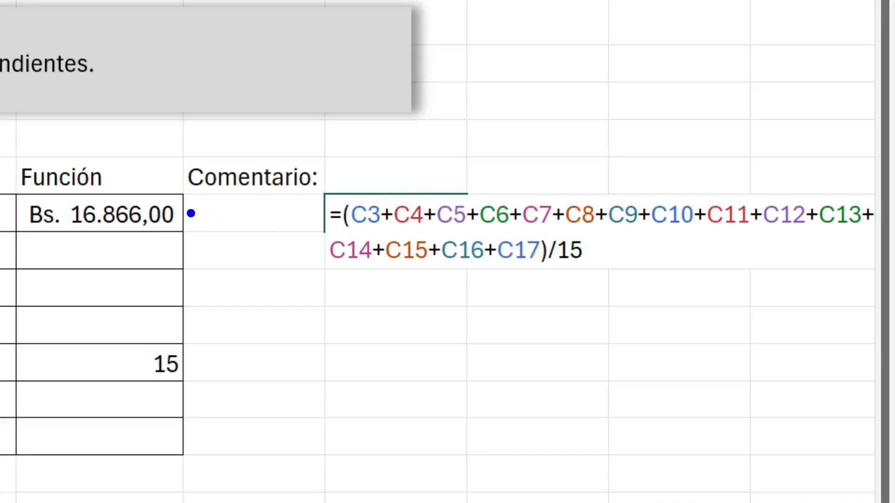
left_click_drag(191, 213, 284, 214)
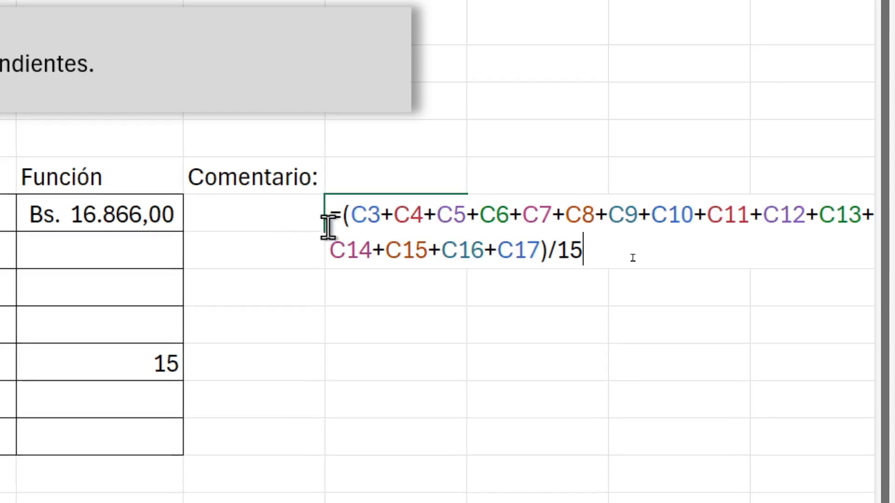
Confirm the manual average formula in H7, reopen it to highlight the whole expression, and close it again
key("Return")
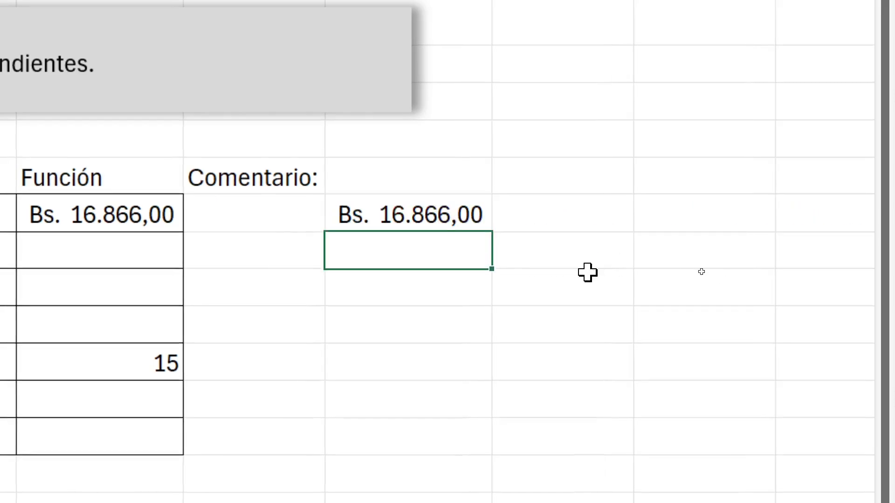
left_click(438, 218)
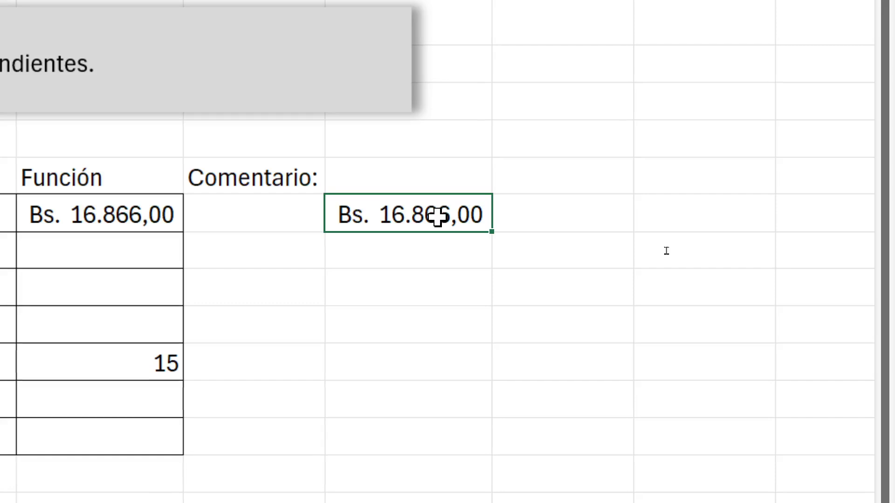
double_click(439, 217)
left_click_drag(607, 254, 336, 216)
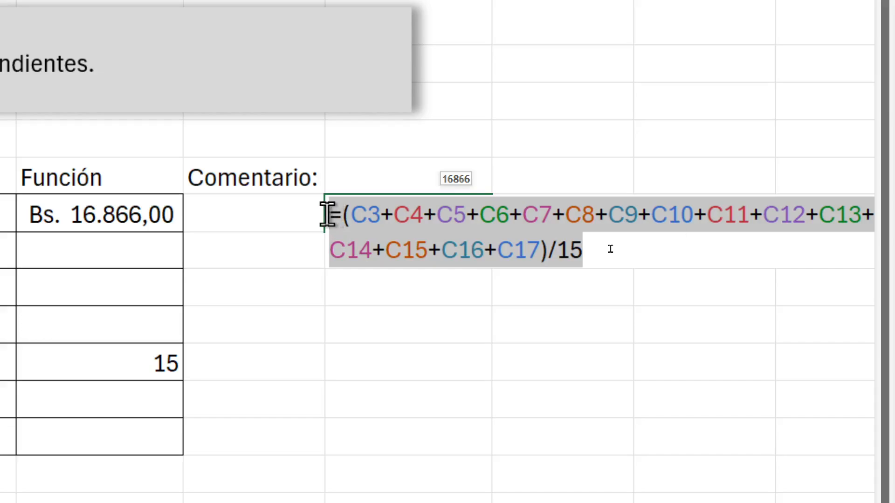
key("Return")
Open the PROMEDIO formula in F7 and mark the function name, opening parenthesis and range C3:C17 with blue lines and arrows
double_click(77, 215)
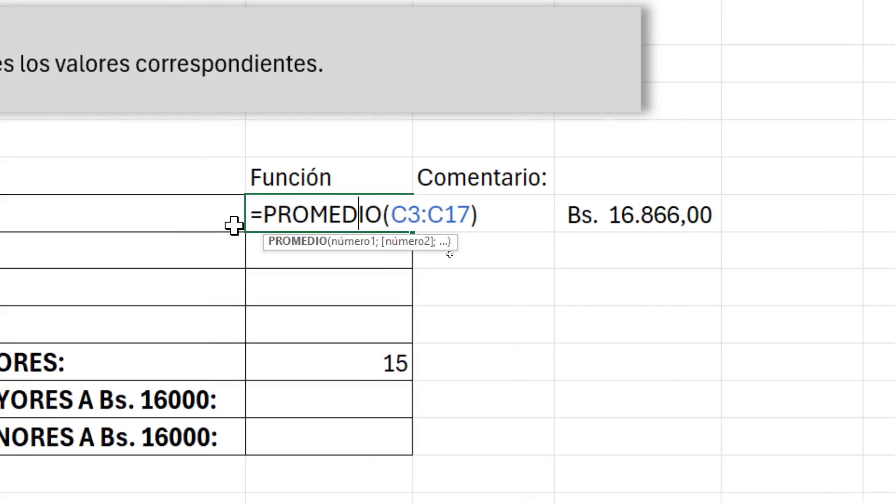
key("ctrl+2")
left_click_drag(322, 240, 283, 312)
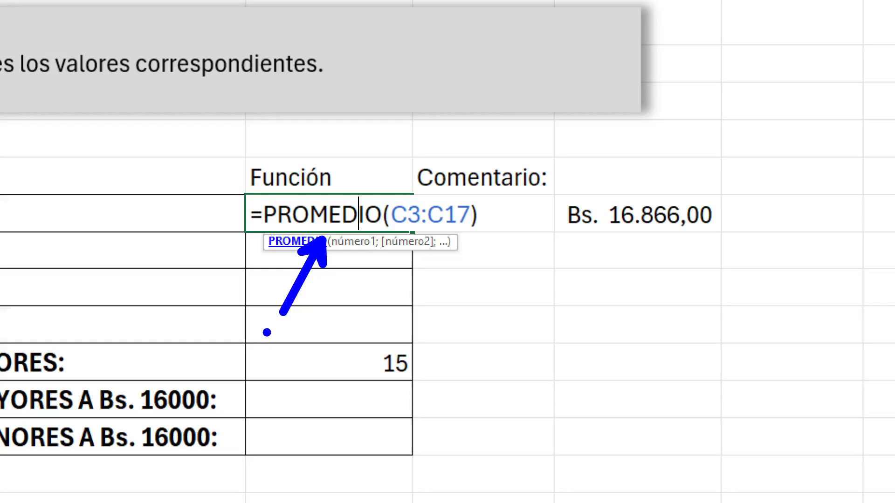
left_click_drag(256, 198, 395, 198)
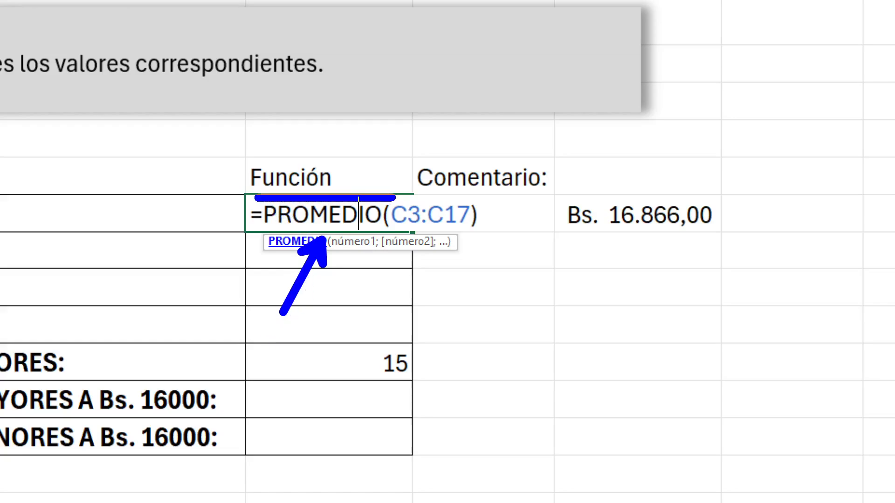
left_click_drag(388, 238, 388, 304)
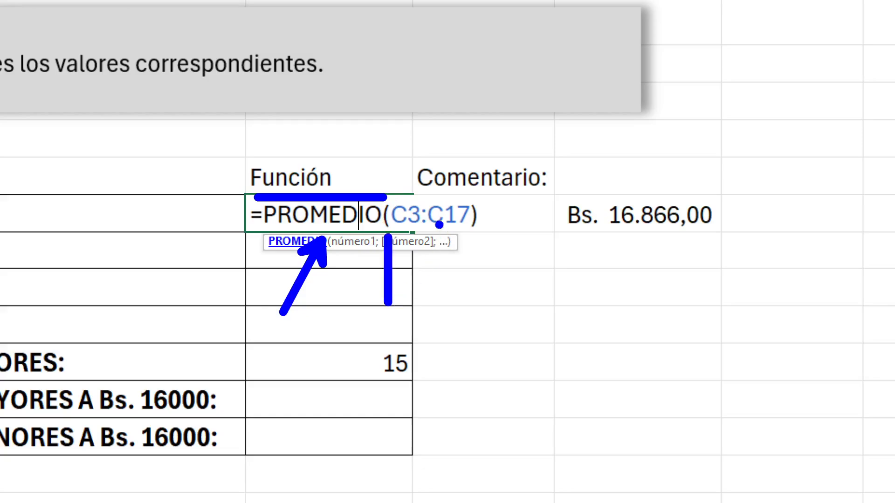
left_click_drag(395, 198, 472, 201)
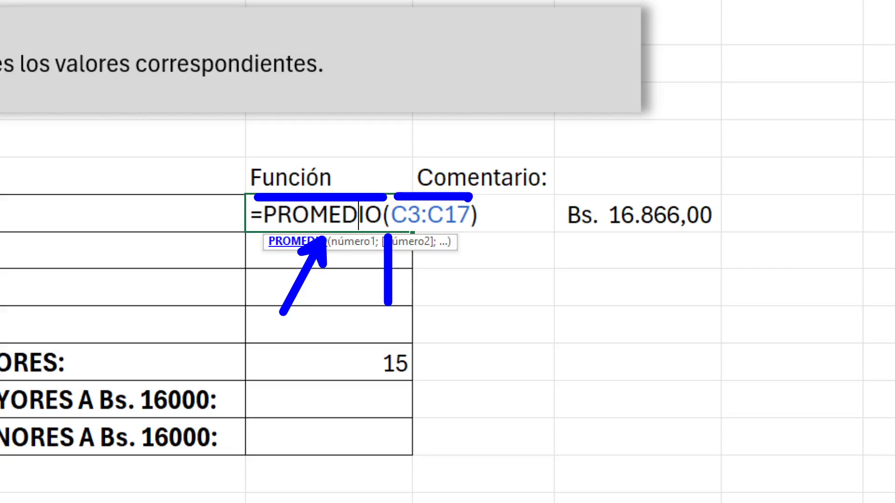
mouse_move(442, 268)
left_mouse_down()
mouse_move(470, 261)
mouse_move(475, 306)
left_mouse_up()
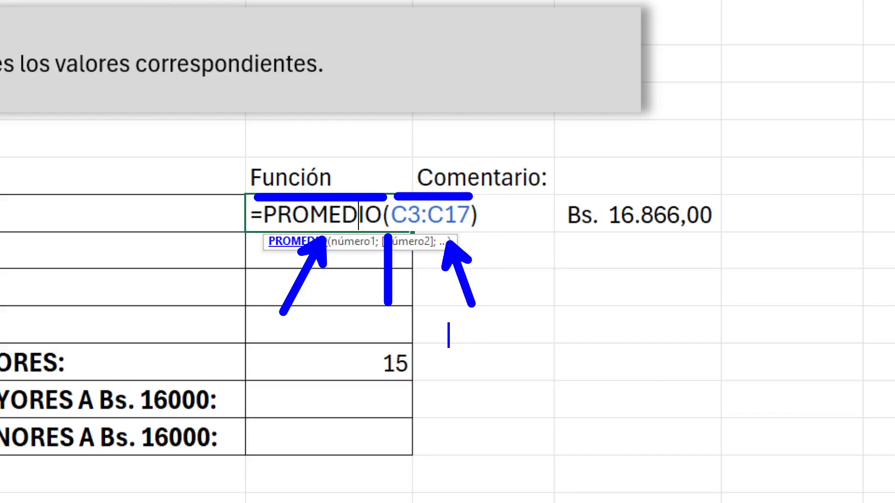
Write the blue annotation "Internamente la formula del promedio realiza operaciones de suma y división para devolvernos el resultado." below the F7 formula
type("Internamente ")
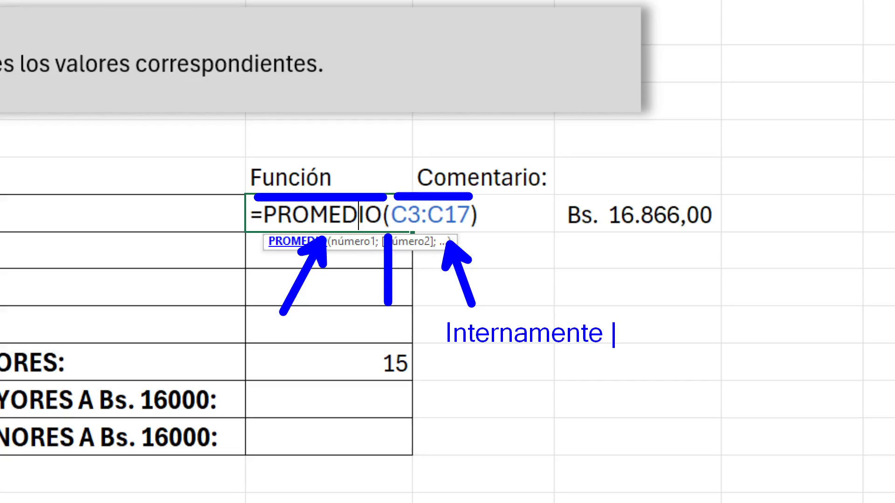
type("la formula")
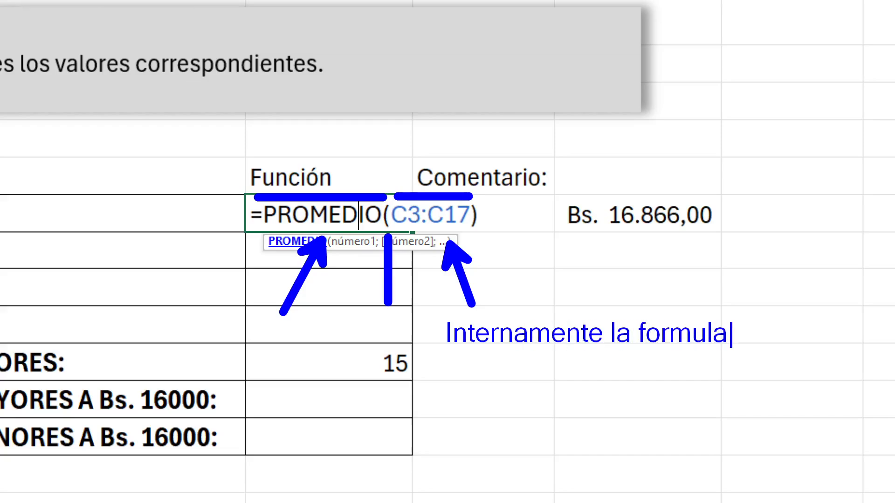
type(" del promedio ")
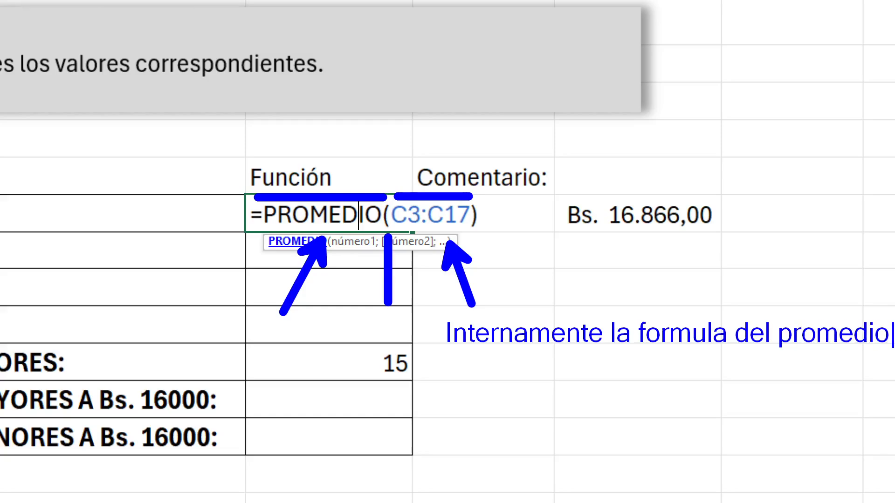
type("rea")
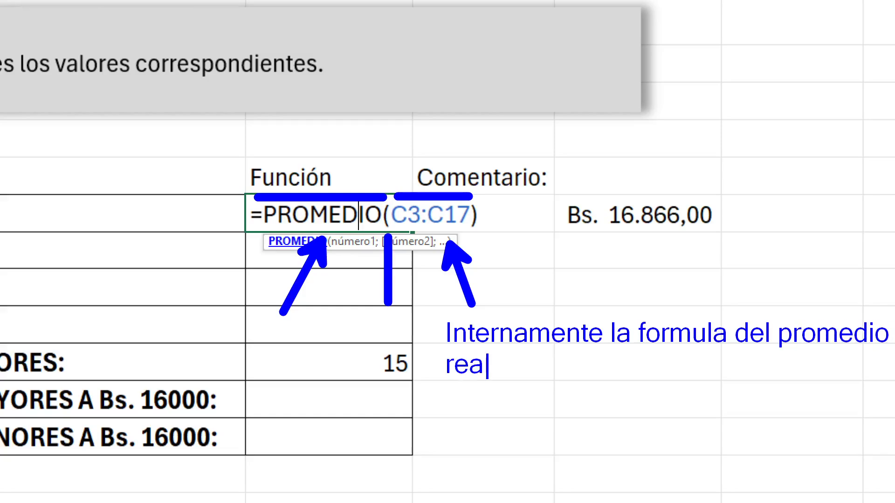
type("liza operaci")
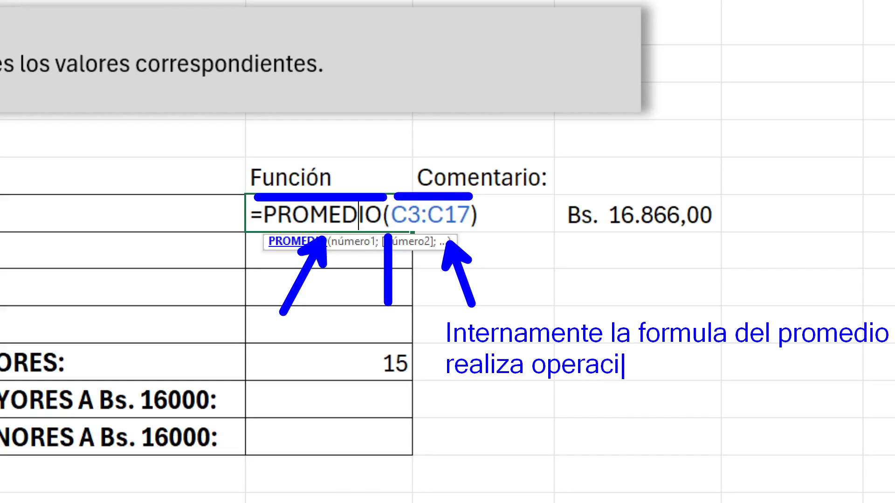
type("ones de suma")
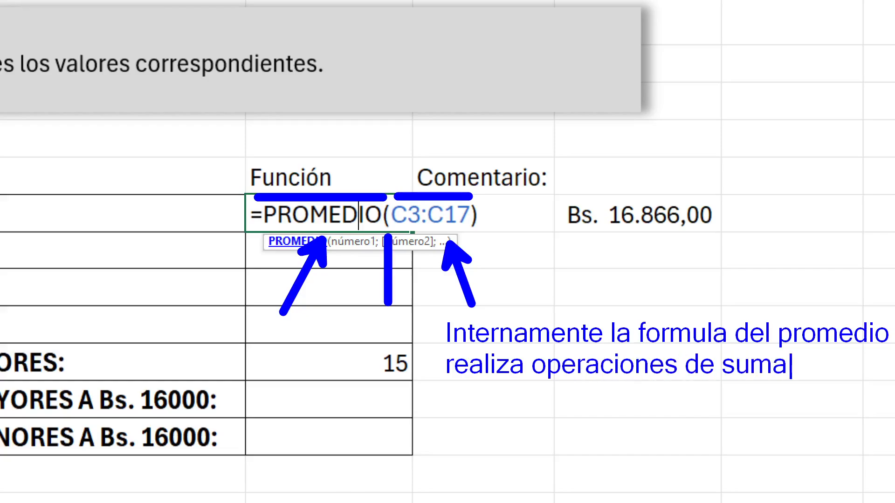
type(" y divis")
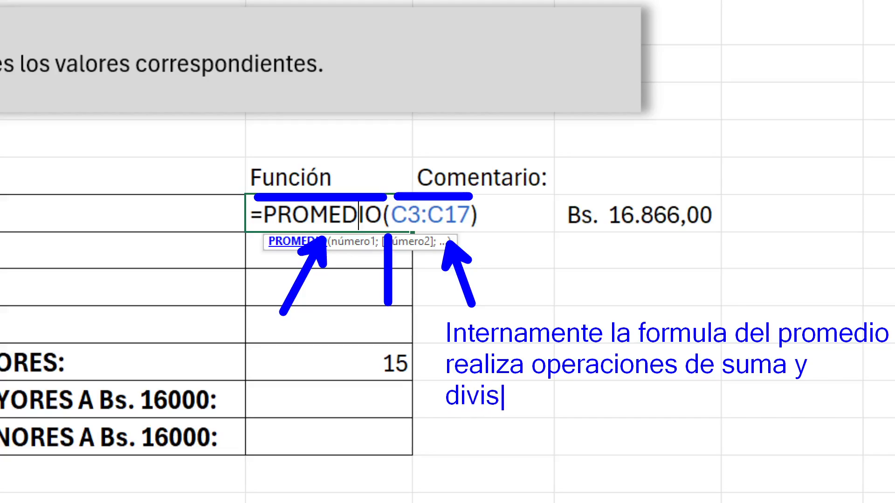
type("ión para ")
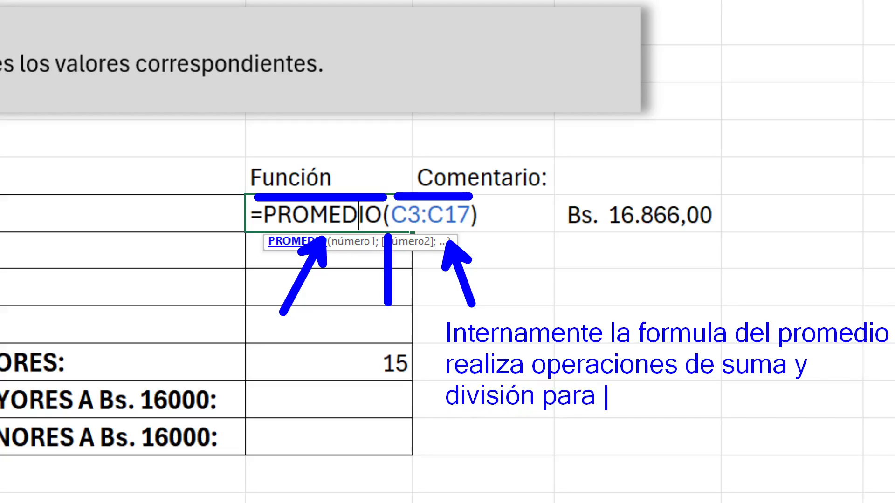
type("devolver")
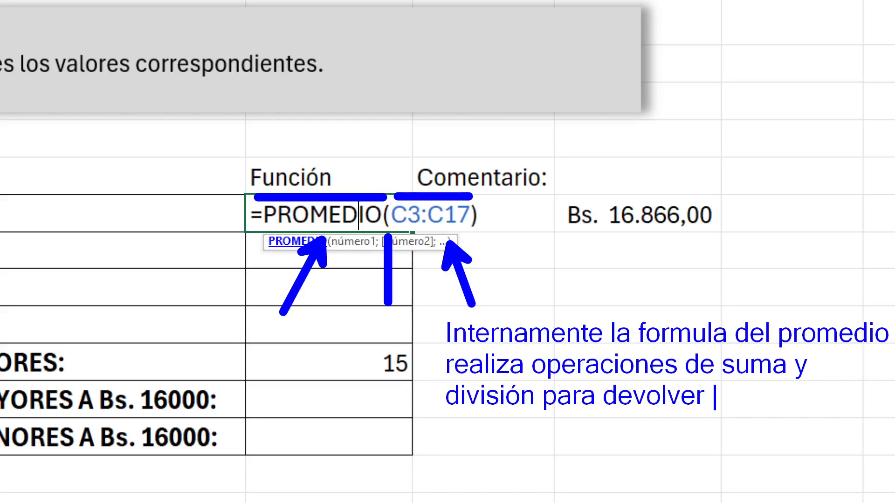
key("BackSpace")
key("BackSpace")
type("rnos ")
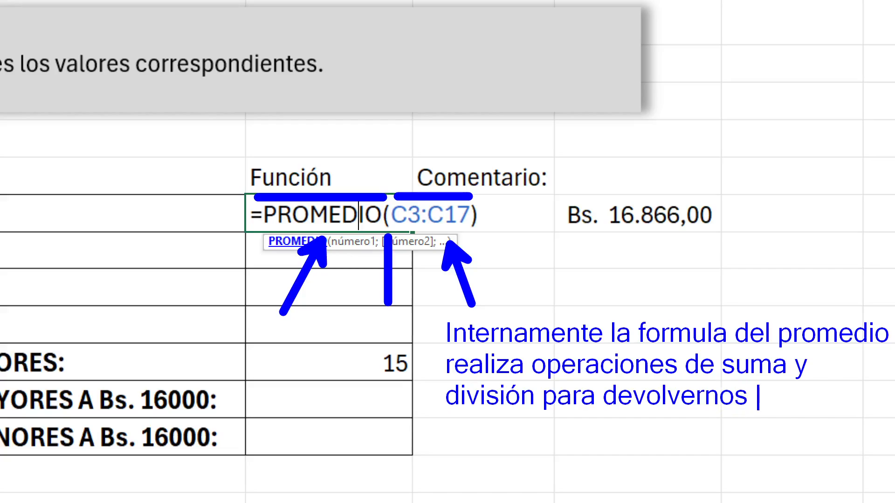
type("el resultado")
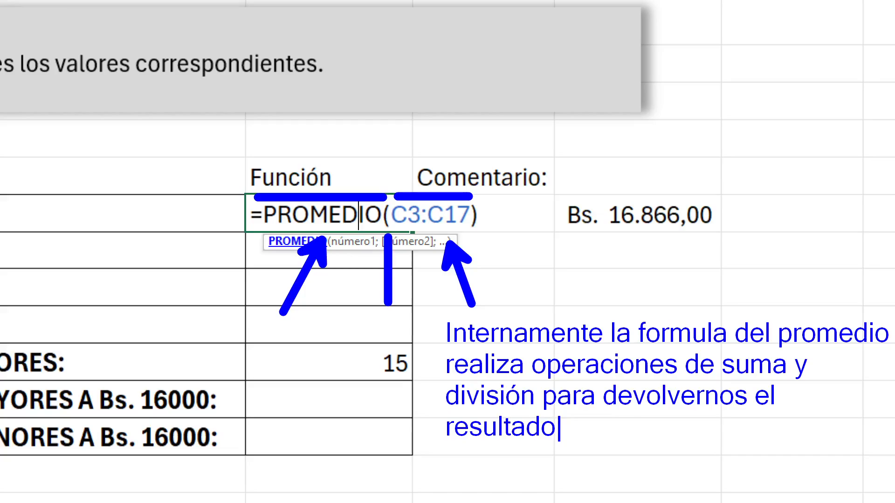
type(".")
Save the annotated zoomed screen as a PNG named c9, leave the annotation mode and close the F7 formula
key("ctrl+s")
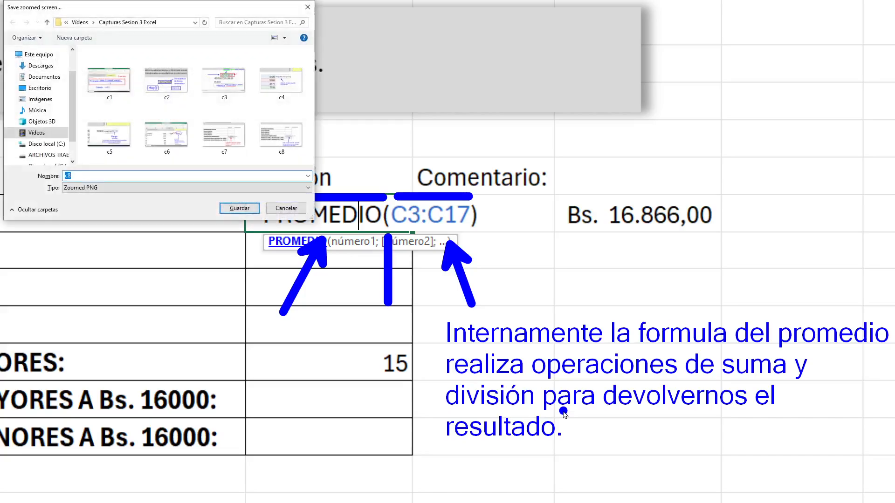
type("c9")
key("Return")
key("Escape")
key("Escape")
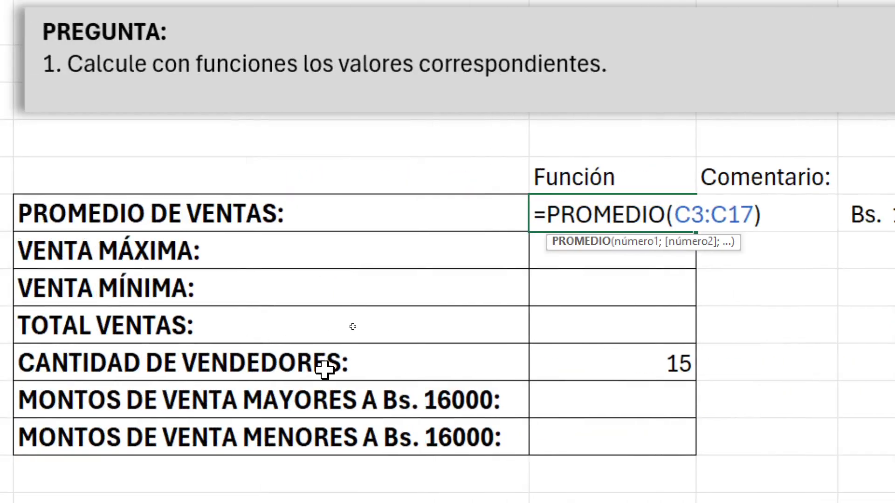
key("Return")
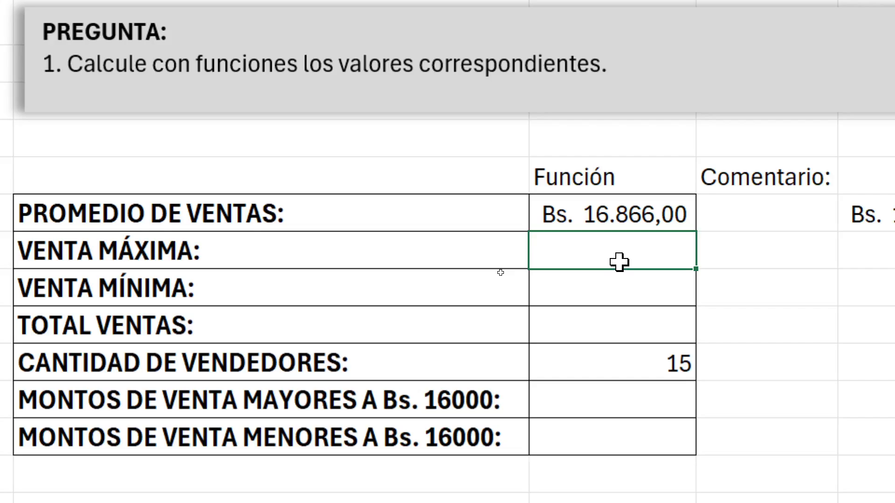
Enter the function names MAX for Venta máxima, MIN for Venta mínima and SUMA for Total ventas in the Función column
type("AMA")
key("BackSpace")
key("BackSpace")
key("BackSpace")
type("MAX")
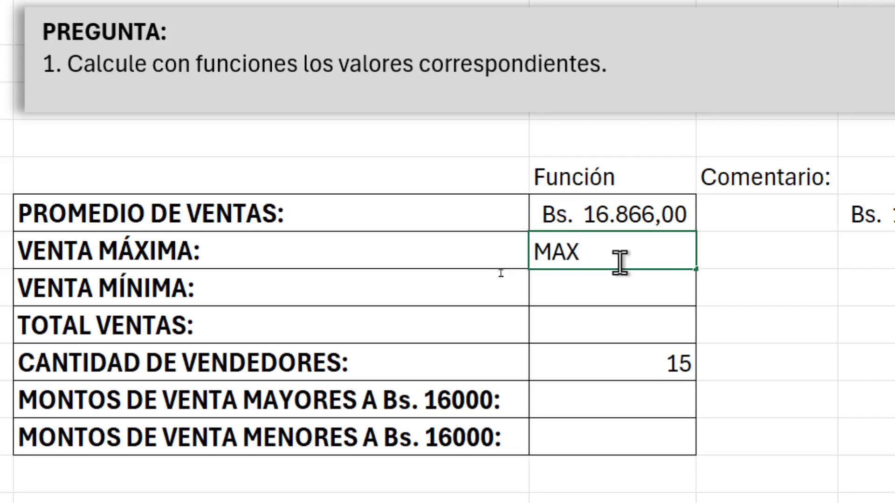
key("Return")
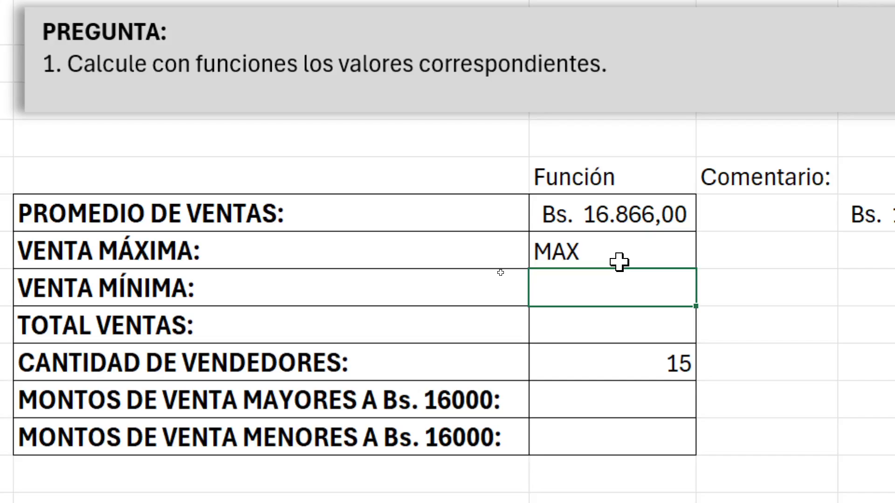
type("MIN")
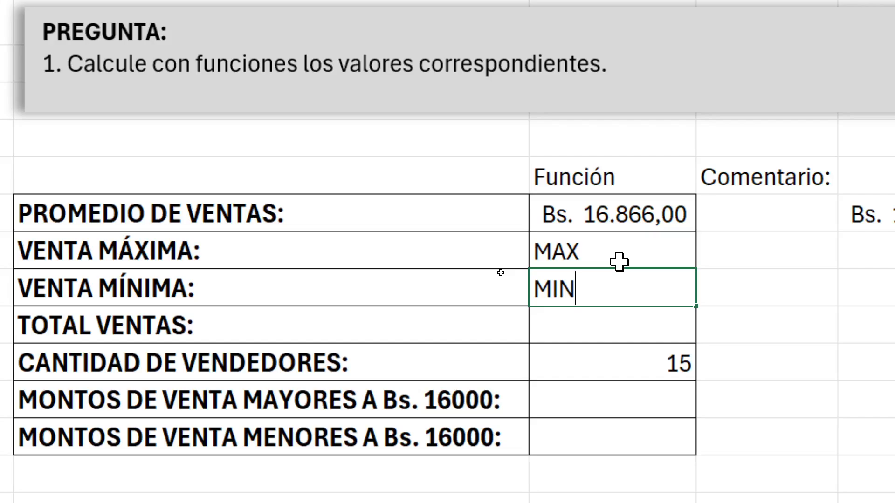
key("Return")
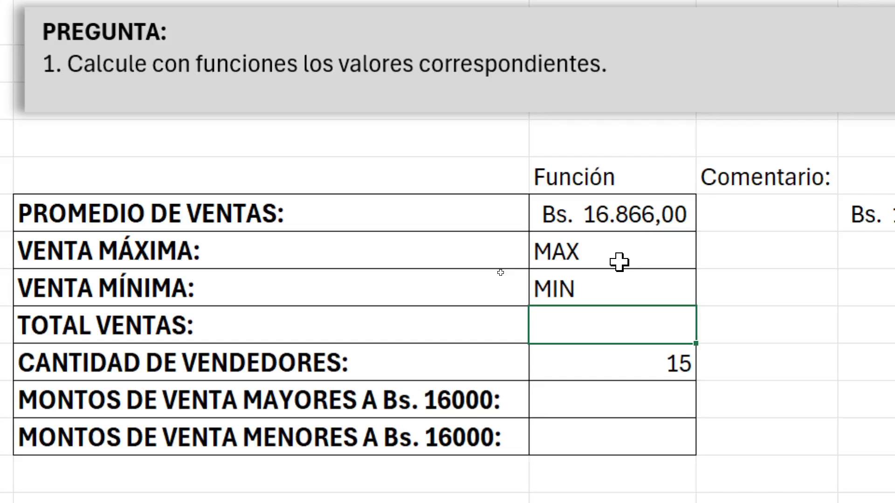
type("SUMA")
key("Return")
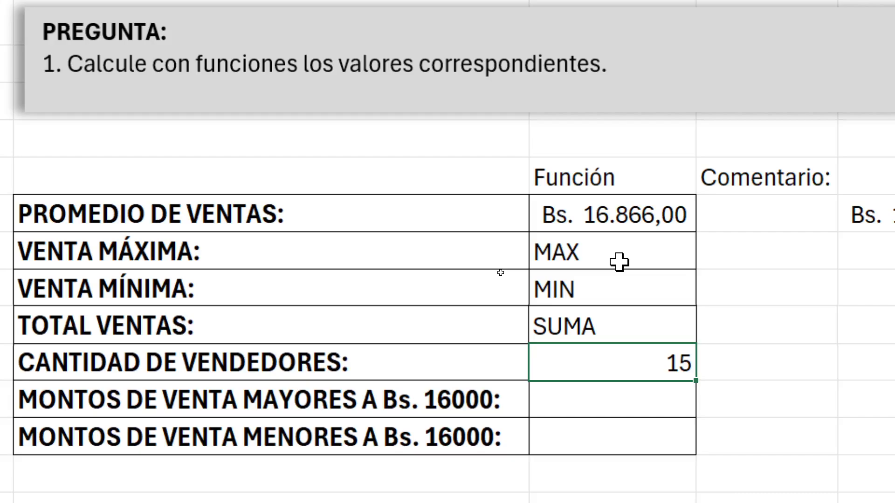
Enter CONTAR.SI as the function name for the sales amounts above and below Bs. 16000
key("Return")
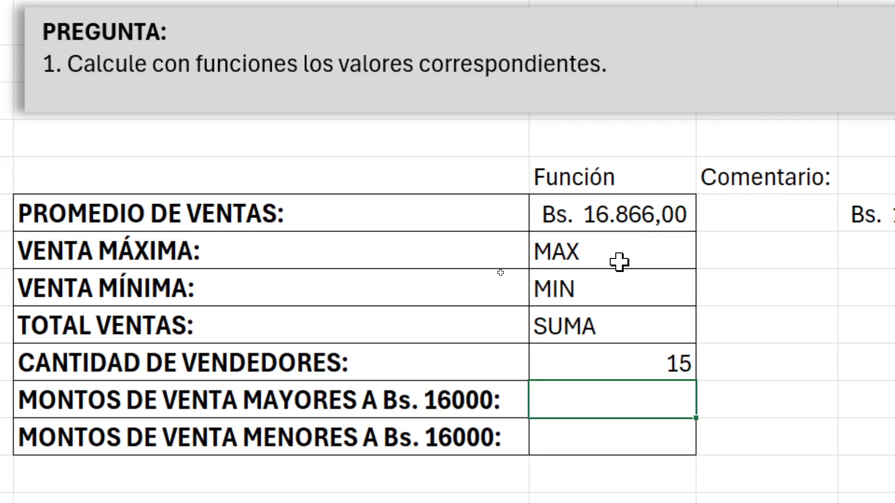
type("CONTAR")
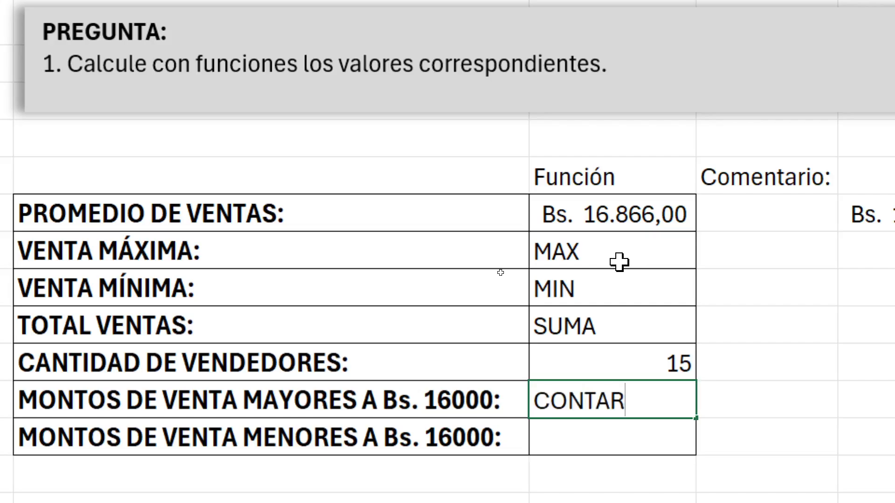
type(".SI")
key("Return")
type("CONTA")
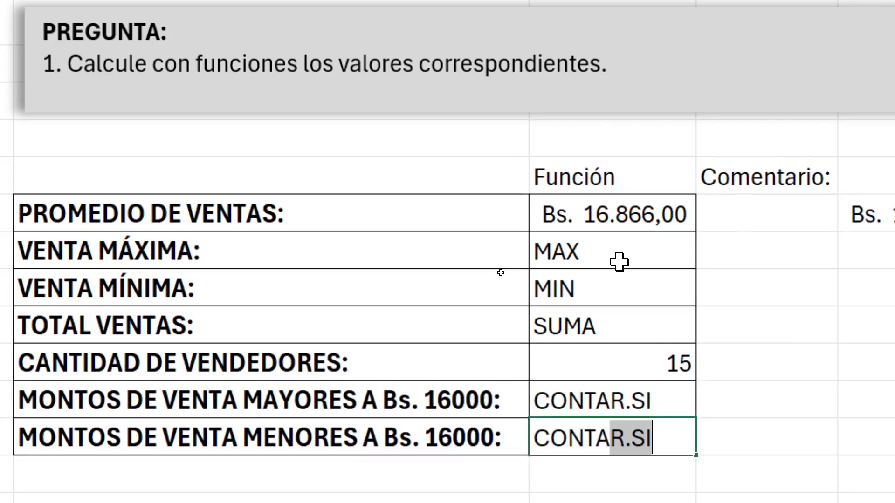
key("Tab")
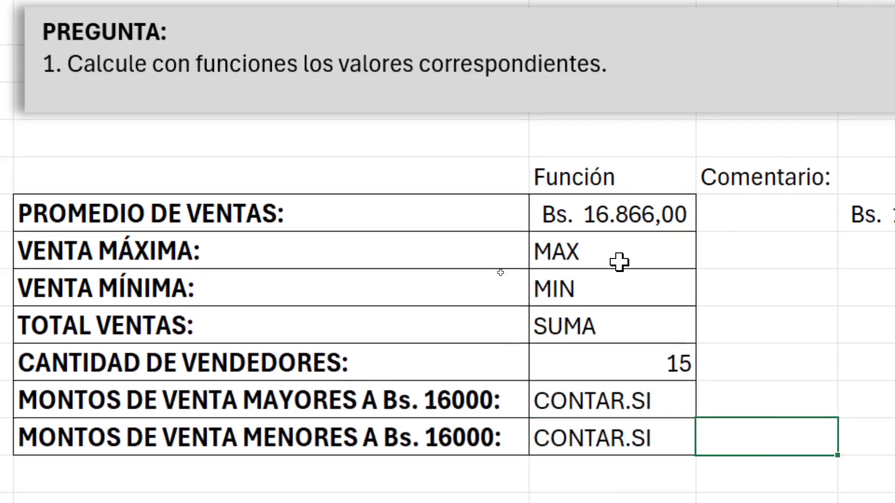
Review the Función column by going back up to the average sales cell and down to the minimum sales cell
key("Up")
key("Left")
key("Up")
key("Up")
key("Up")
key("Up")
key("Up")
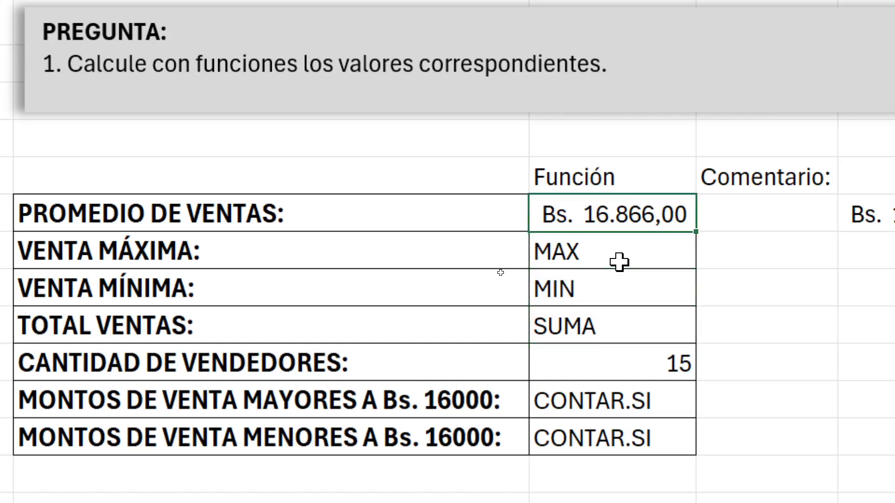
key("Down")
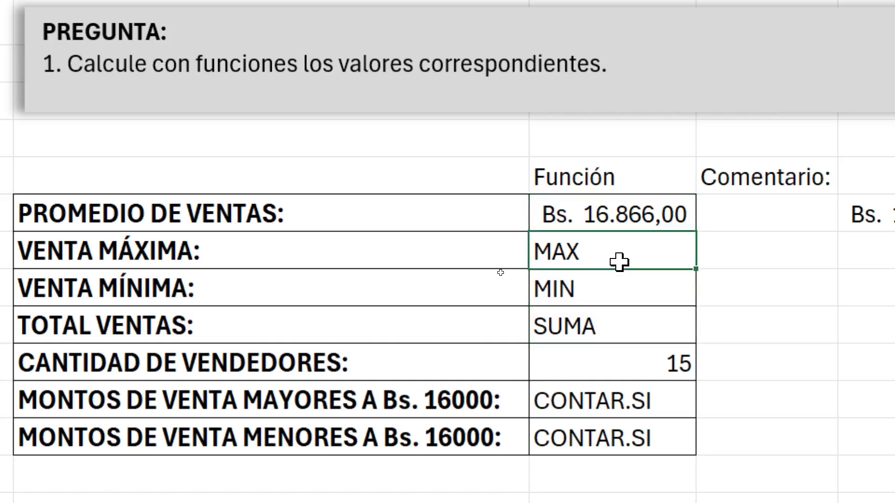
key("Down")
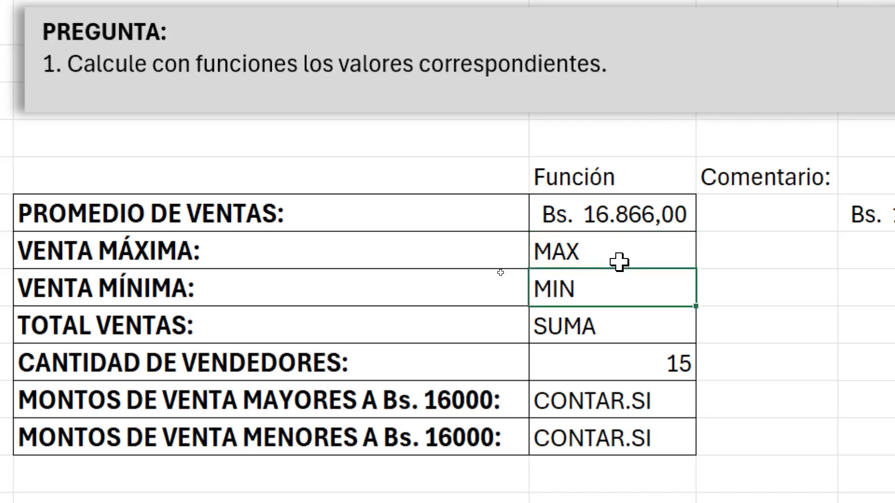
Look over the function names noted for the remaining values, from Cantidad de vendedores back up to Venta máxima
key("Up")
key("Down")
key("Down")
key("Down")
key("Down")
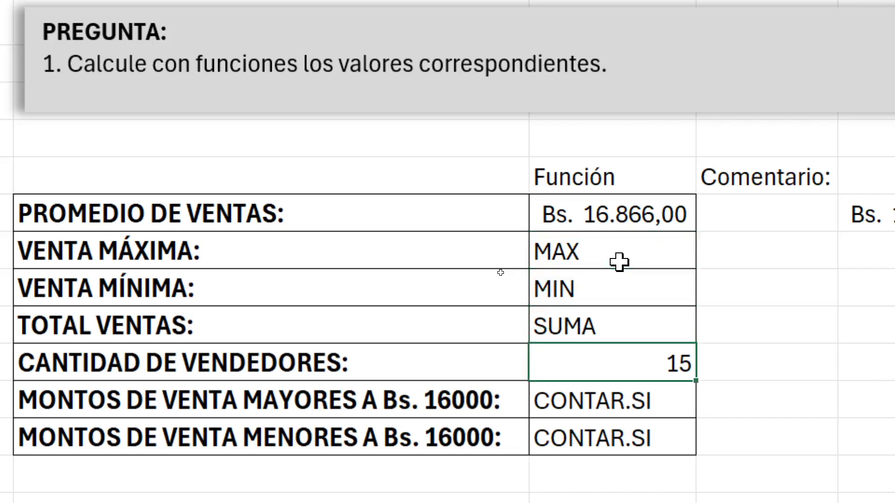
key("shift+Down")
key("Up")
key("Up")
key("Up")
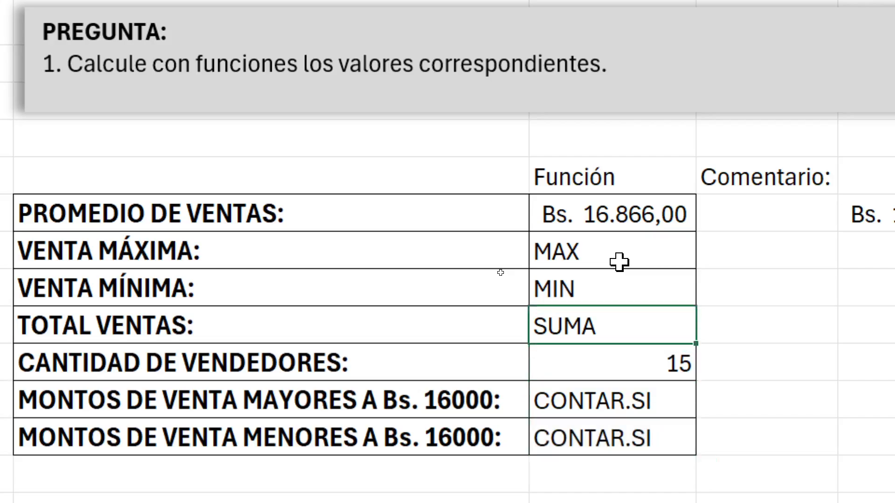
key("Up")
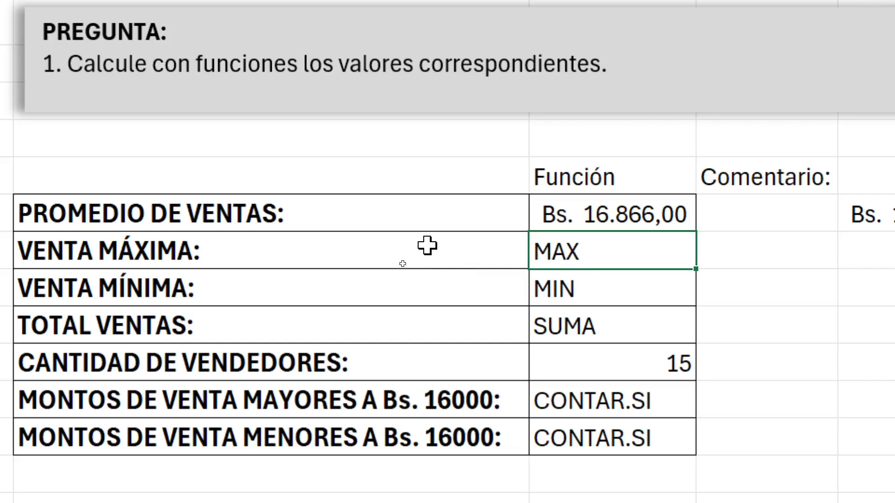
Draw a blue annotation arrow from the Venta máxima label towards its Función cell, and leave the zoomed annotation view
left_click_drag(427, 252, 195, 252)
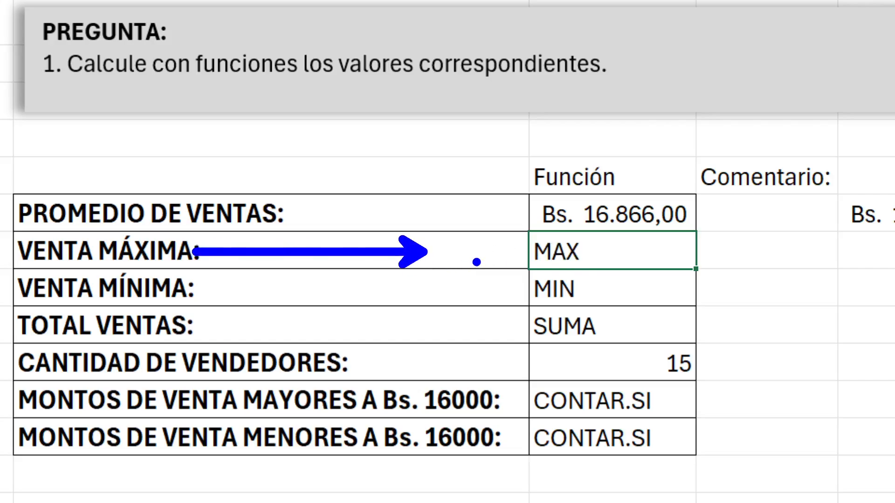
key("Escape")
left_click(483, 254)
key("ctrl+4")
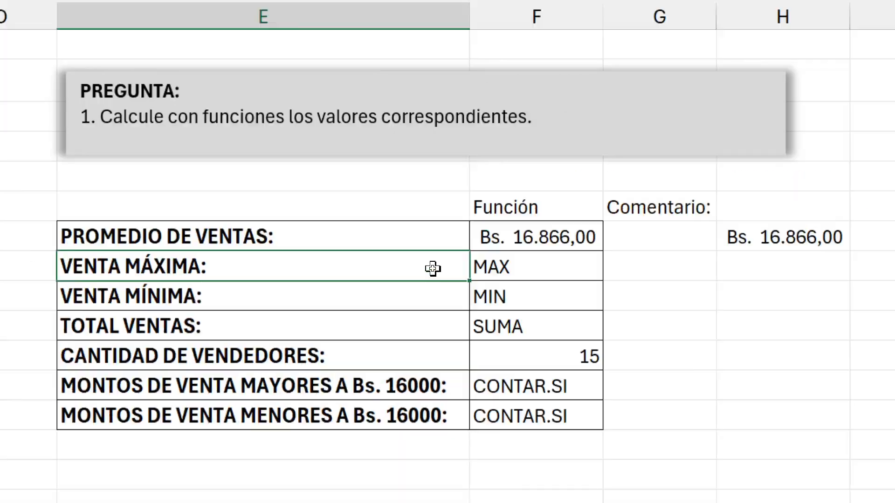
Enter the formula =MAX(C3:C17) in the Venta máxima cell F8
left_click(491, 270)
type("=")
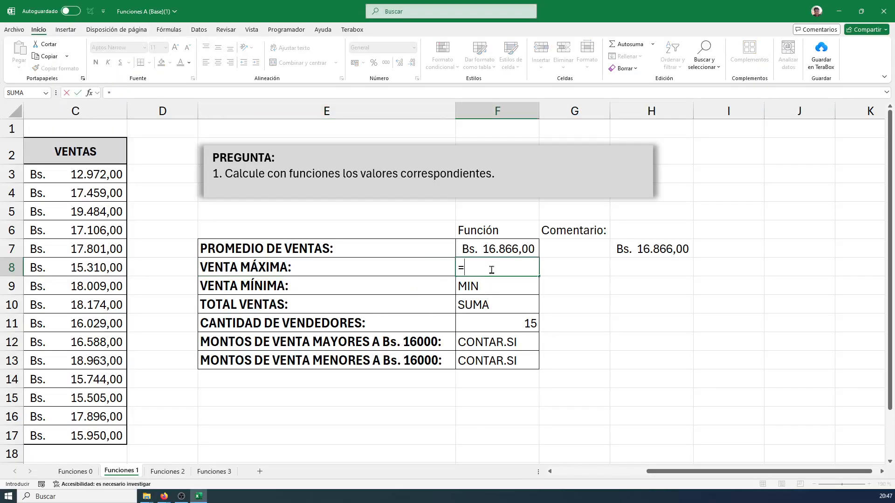
type("MA")
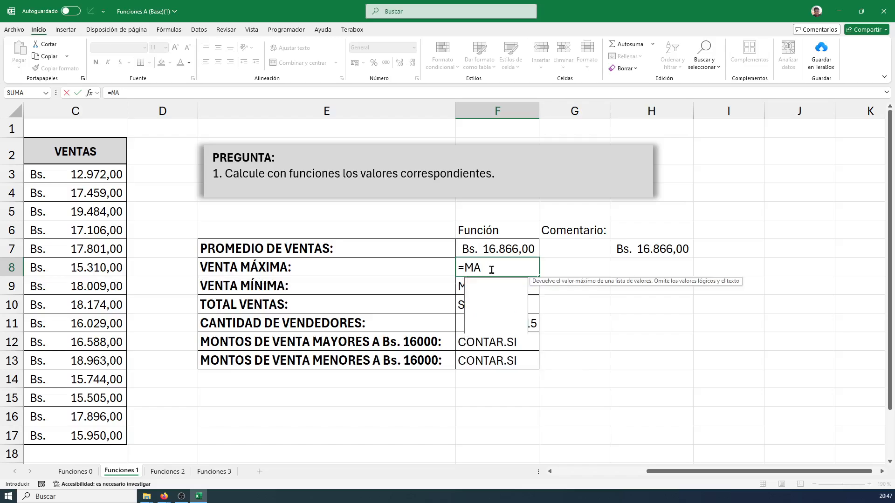
type("X(")
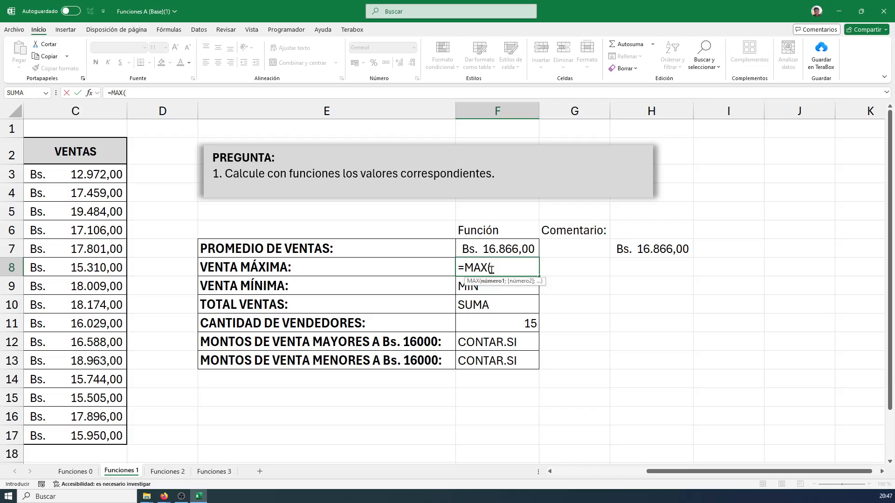
type("C3")
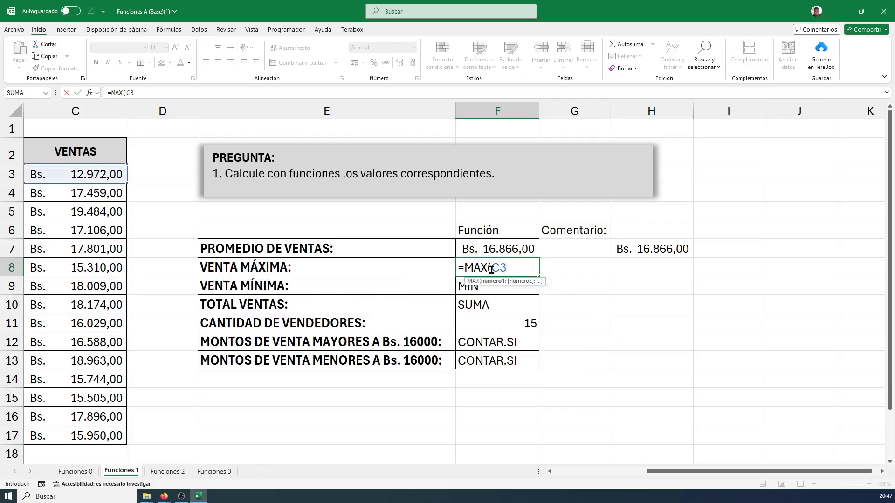
type(".")
key("BackSpace")
type(":C")
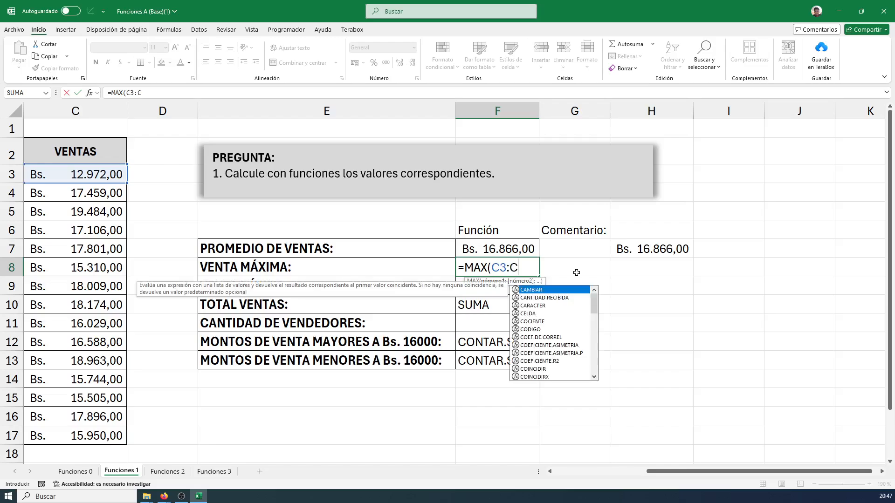
type("17")
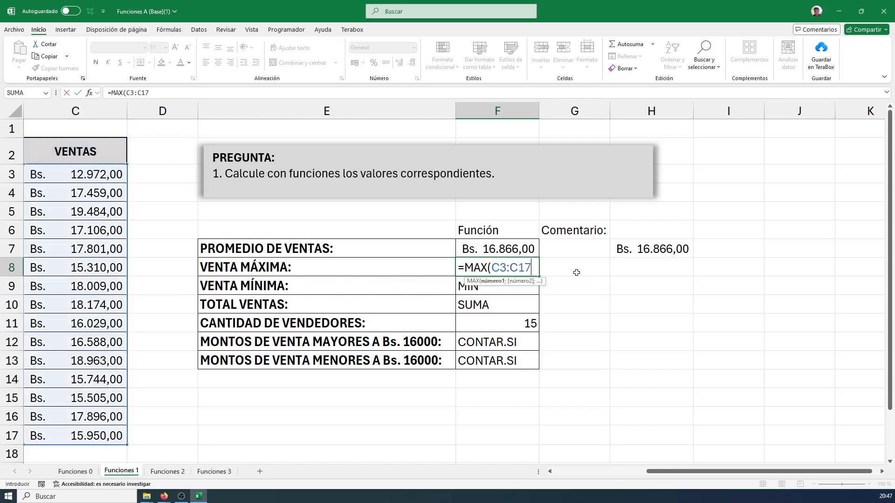
type(")")
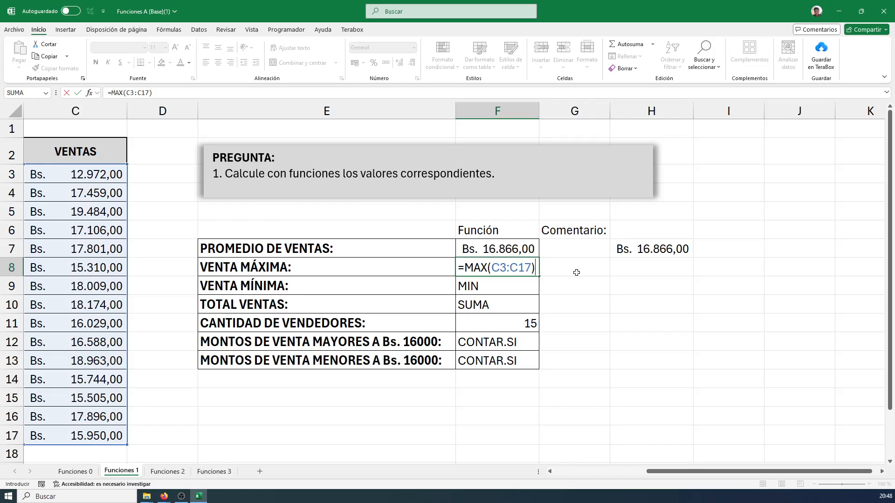
key("Return")
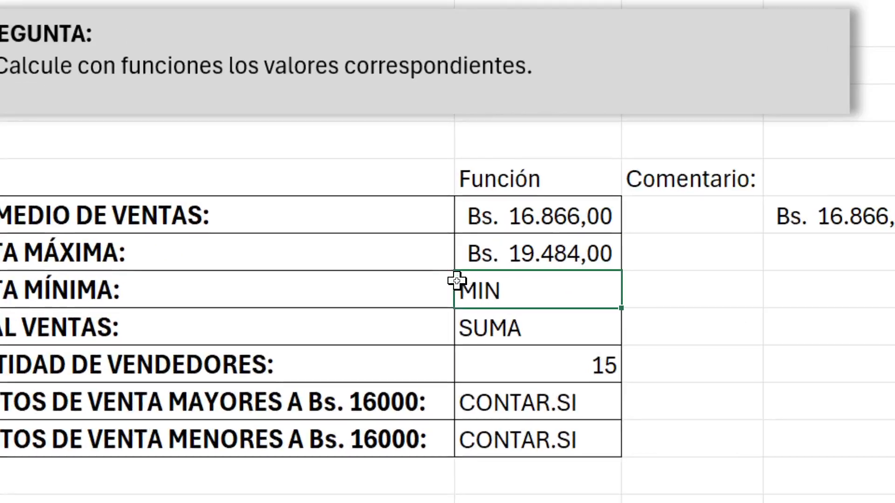
Reopen the Venta máxima formula to examine its function and range, and close it without changes
left_click(521, 253)
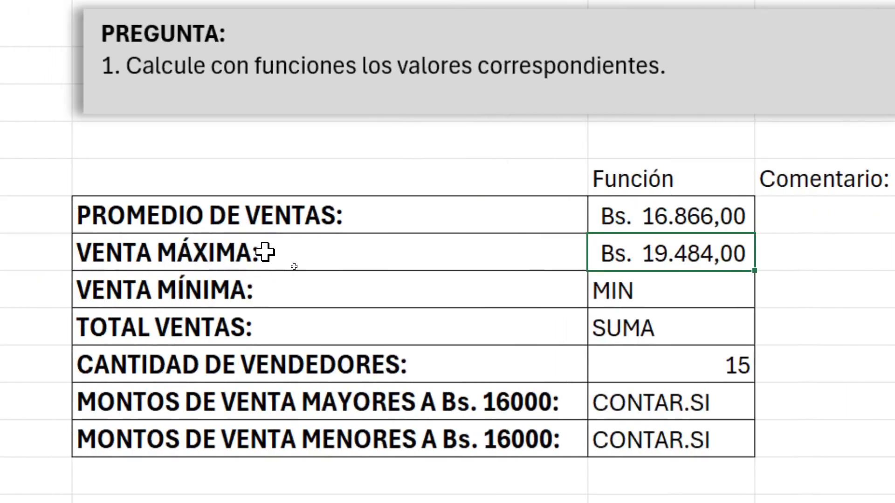
double_click(600, 251)
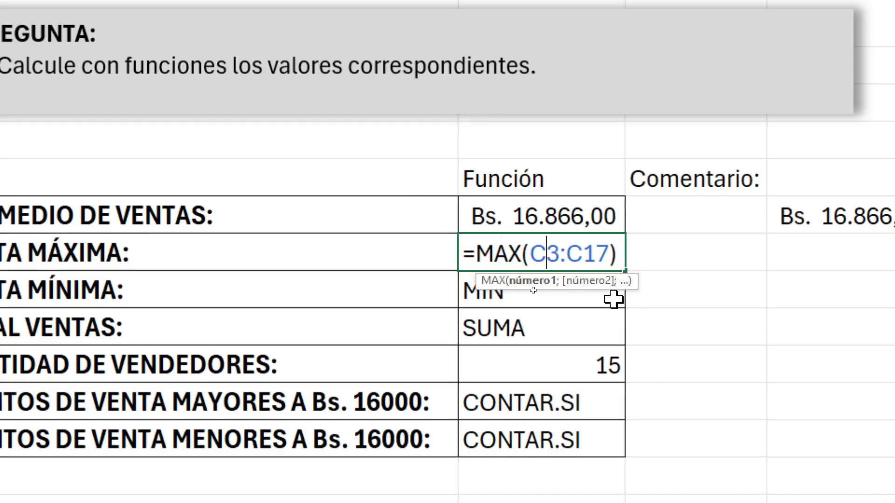
key("Return")
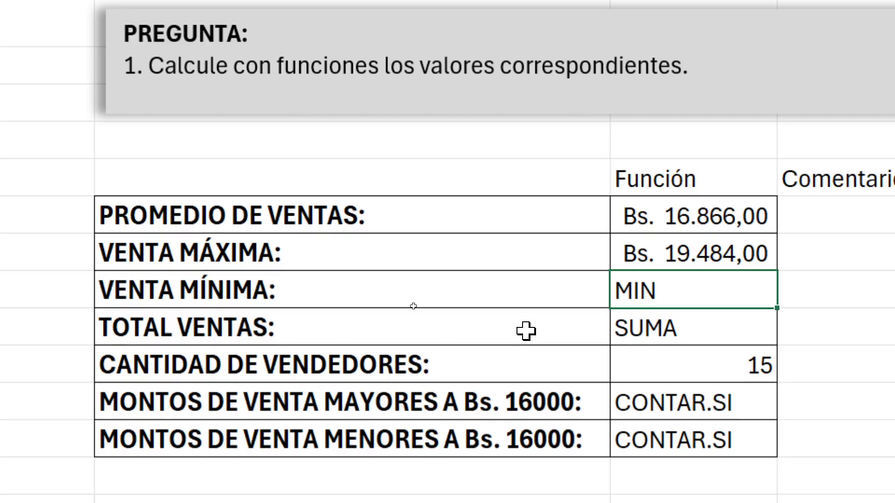
Enter the formula =MIN(C3:C17) in the Venta mínima cell F9
type("=")
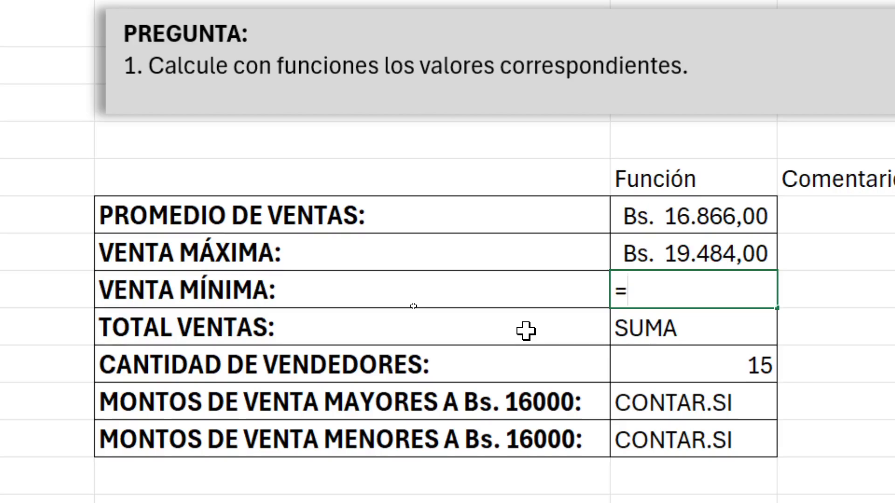
type("MIN")
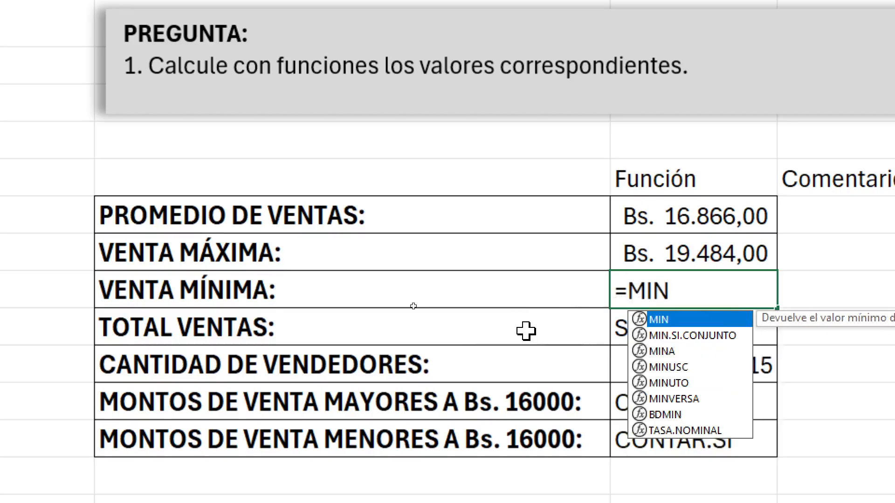
type("(")
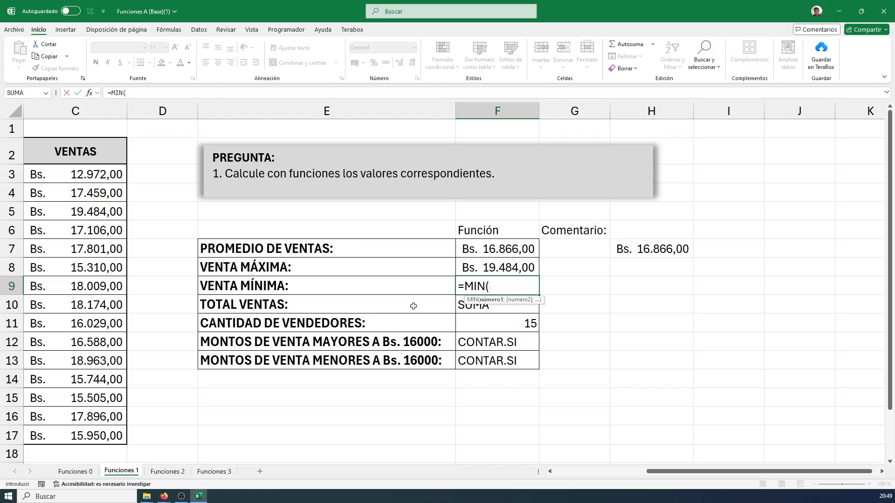
type("C3")
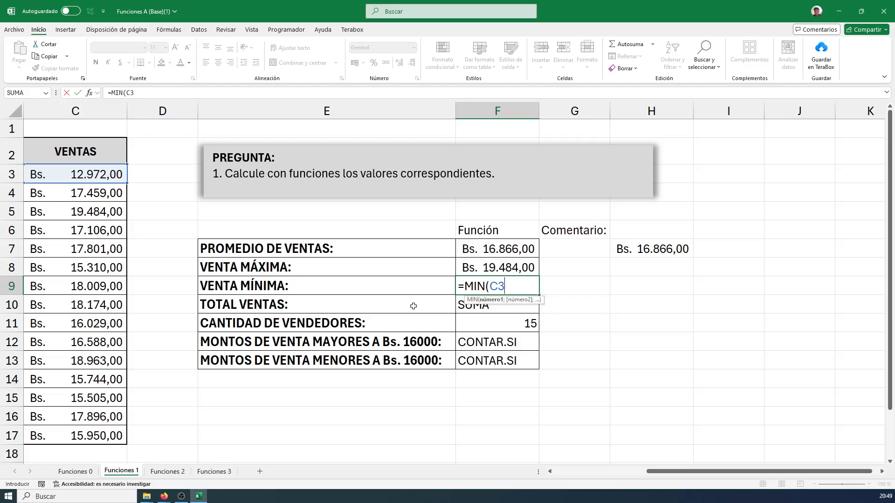
type(":C17")
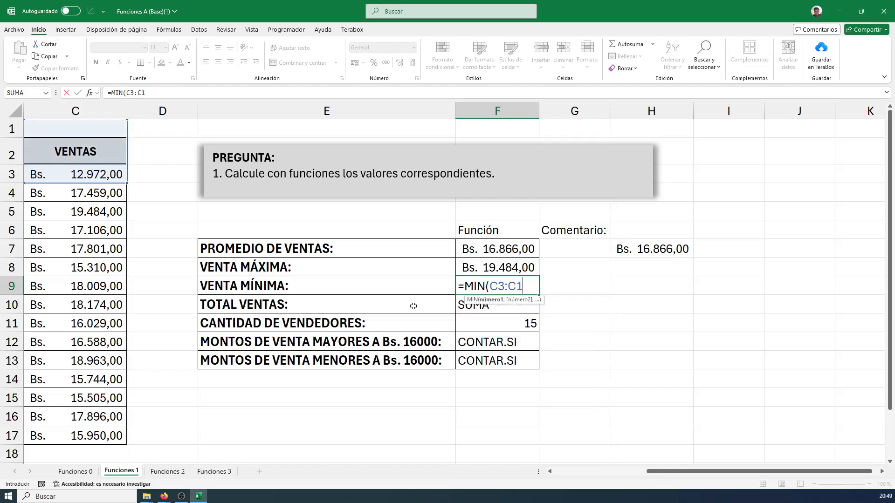
type(")")
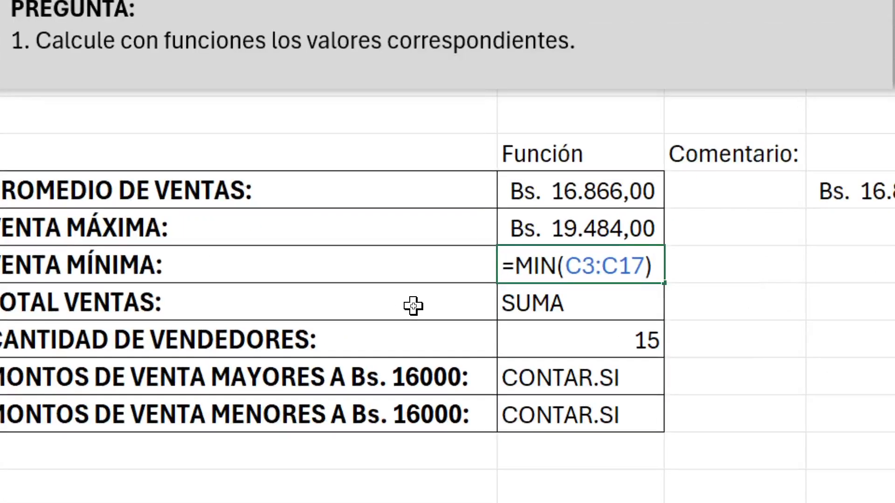
key("Return")
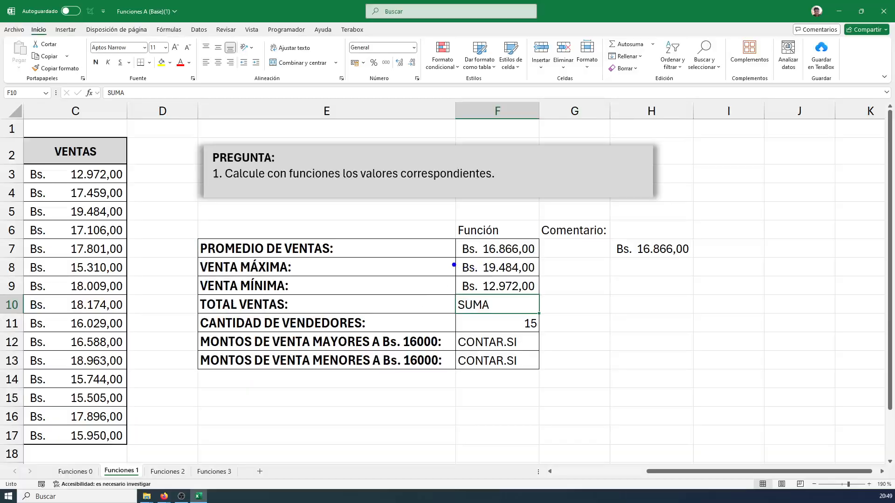
Annotate the maximum sale with blue boxes and arrows, at the Venta máxima result and at the matching amount in the VENTAS column
mouse_move(454, 254)
left_mouse_down()
mouse_move(497, 277)
mouse_move(532, 281)
mouse_move(591, 269)
left_mouse_up()
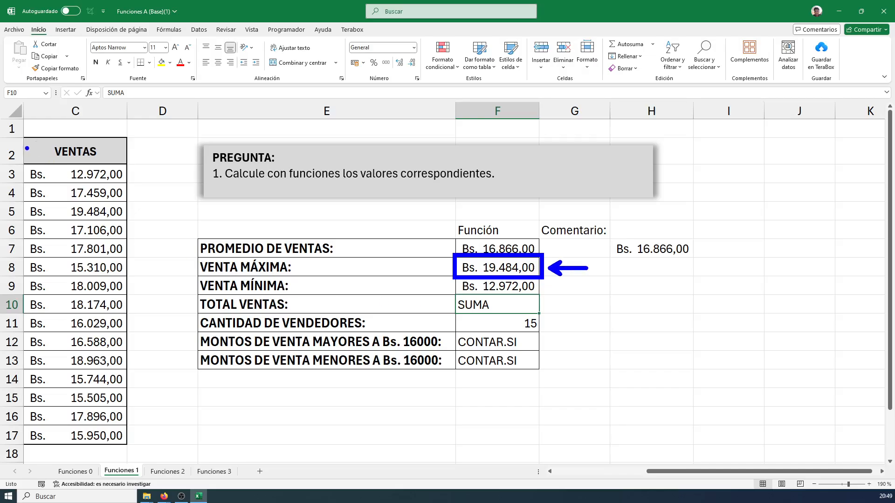
mouse_move(26, 136)
left_mouse_down()
mouse_move(27, 410)
mouse_move(138, 327)
mouse_move(137, 135)
left_mouse_up()
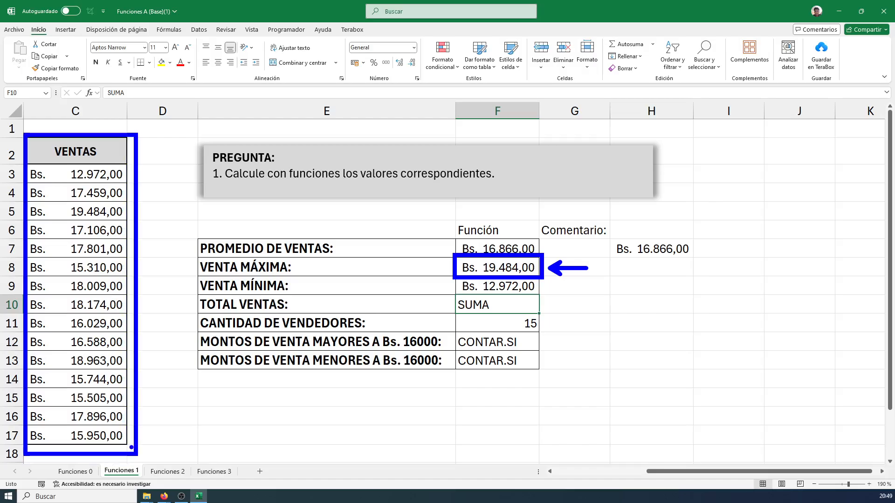
key("ctrl+z")
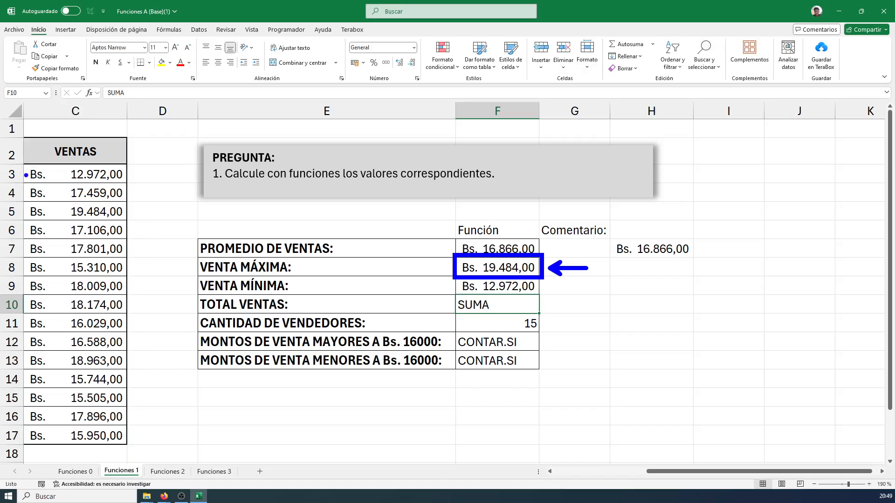
mouse_move(26, 175)
left_mouse_down()
mouse_move(21, 253)
mouse_move(130, 373)
mouse_move(136, 165)
left_mouse_up()
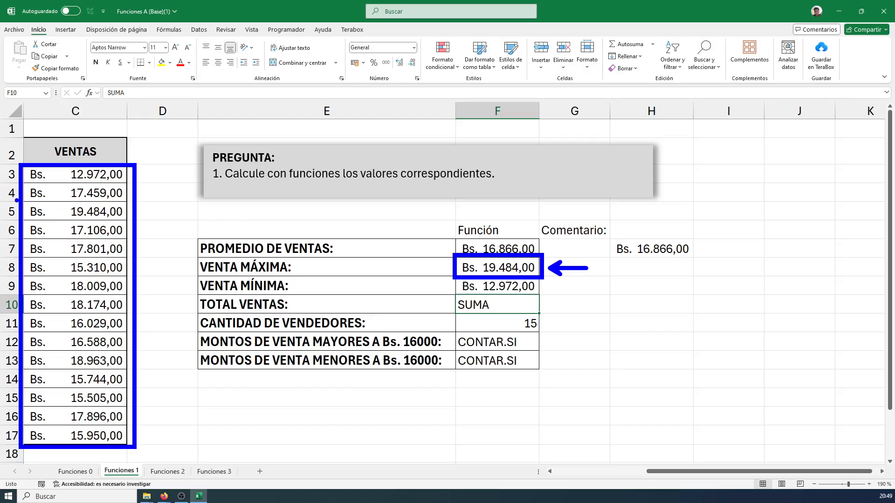
key("ctrl+z")
mouse_move(21, 197)
left_mouse_down()
mouse_move(122, 228)
mouse_move(130, 198)
mouse_move(161, 210)
left_mouse_up()
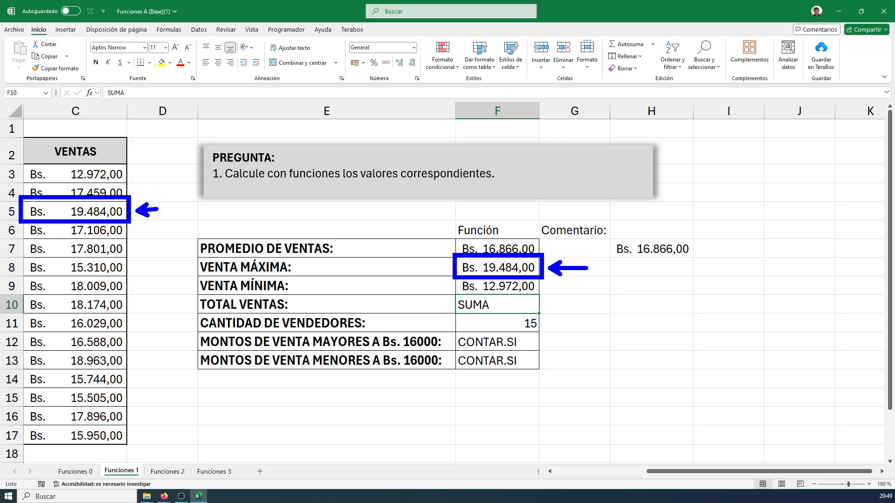
Annotate the minimum sale with red boxes and arrows, at the matching VENTAS amount and at the Venta mínima result
left_click_drag(18, 163, 44, 170)
left_click_drag(129, 185, 129, 186)
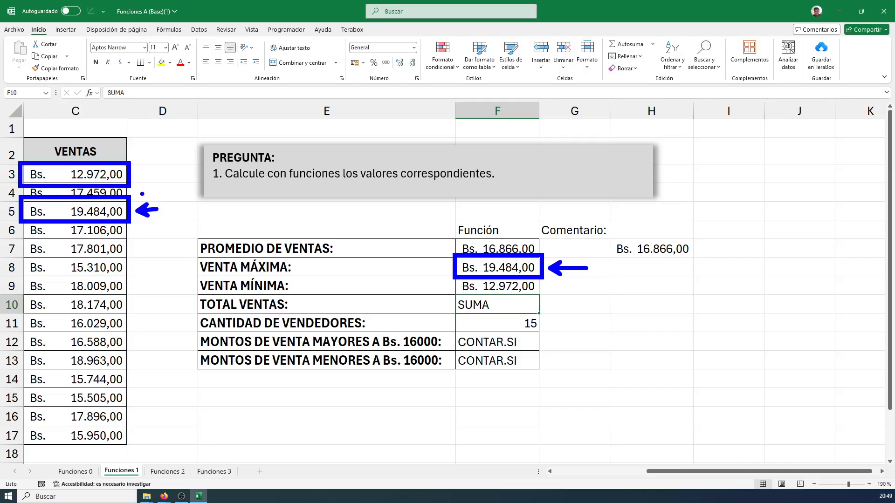
key("ctrl+z")
key("r")
mouse_move(15, 160)
left_mouse_down()
mouse_move(131, 186)
mouse_move(183, 170)
left_mouse_up()
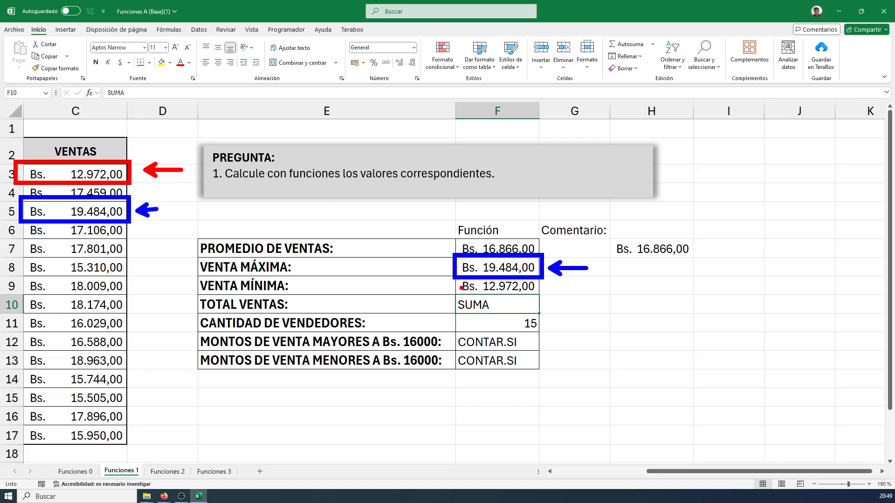
mouse_move(453, 278)
left_mouse_down()
mouse_move(515, 292)
mouse_move(532, 286)
mouse_move(541, 298)
mouse_move(598, 295)
left_mouse_up()
Write the annotation label "mAX" in blue beside the maximum's arrow and "MIN" in red beside the minimum's arrow
key("b")
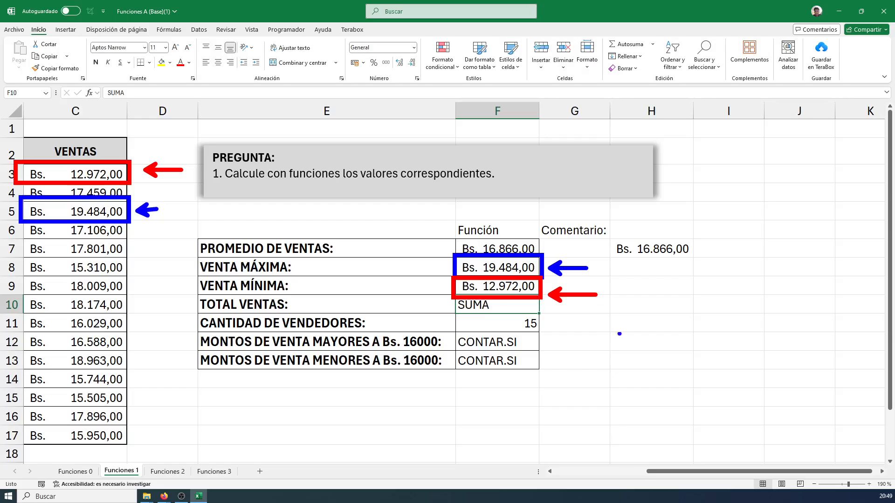
key("t")
scroll(606, 268, "down", 5)
type("mAX")
key("Return")
key("Escape")
type("rt")
type("MIN")
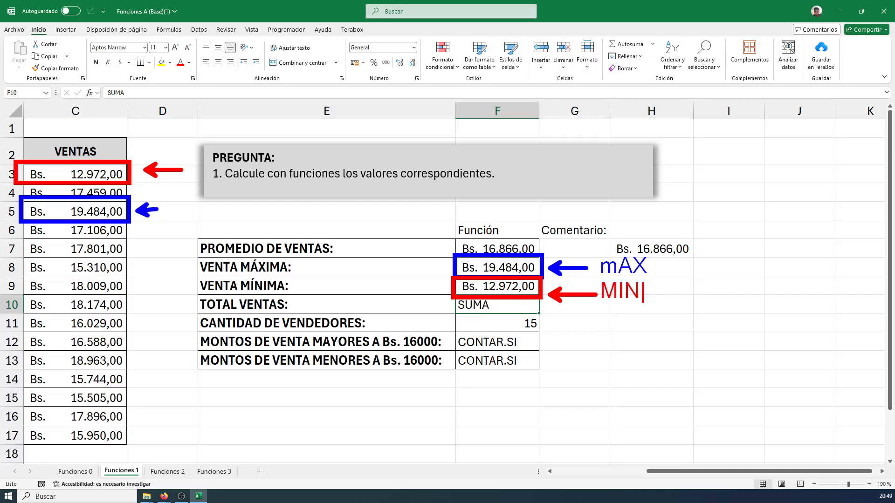
Save the annotated screen as a zoomed PNG in the Capturas Sesion 3 Excel folder
key("Escape")
key("ctrl+s")
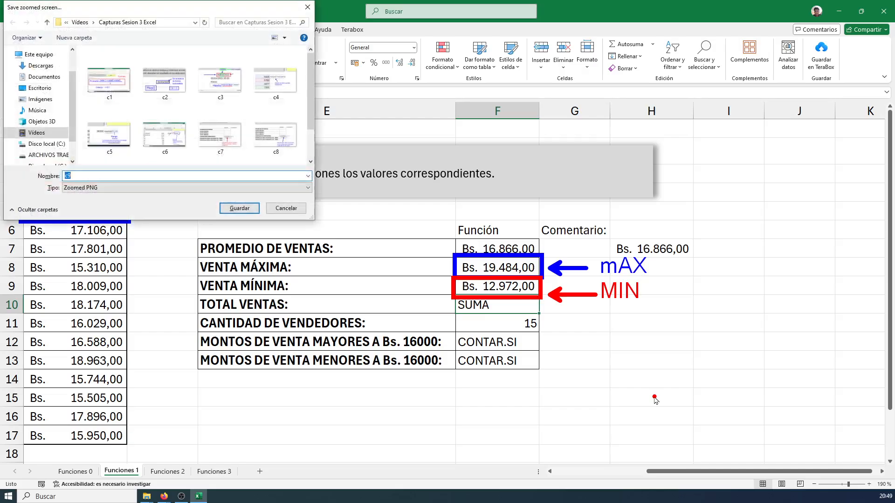
key("Return")
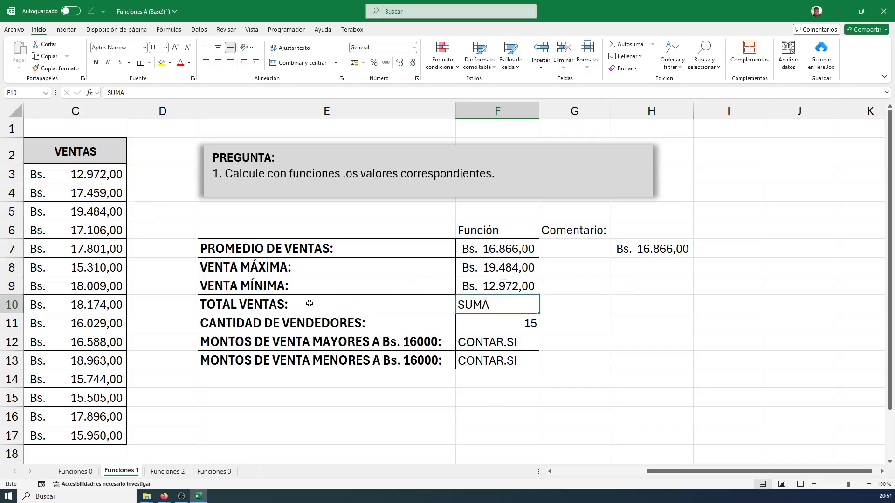
Replace the SUMA note for Total ventas in F10 with the formula =SUMA(C3:C17)
left_click(343, 301)
left_click(504, 308)
type("=")
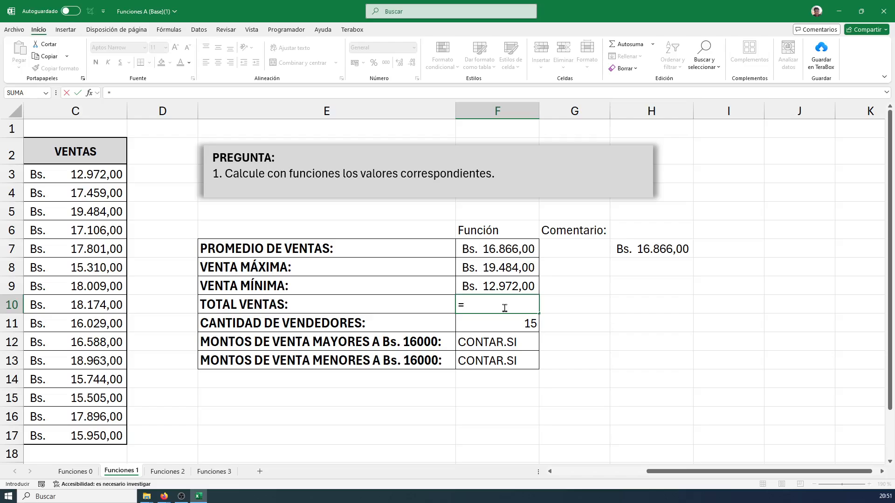
type("SUMA")
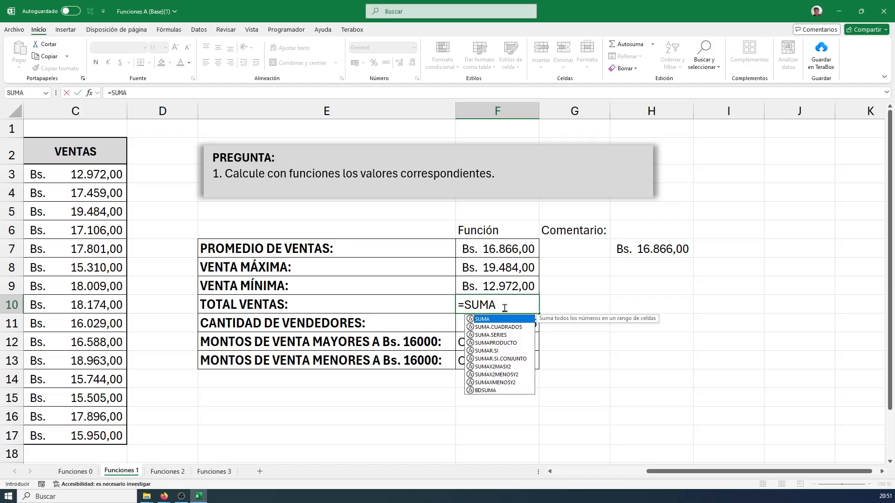
type("(")
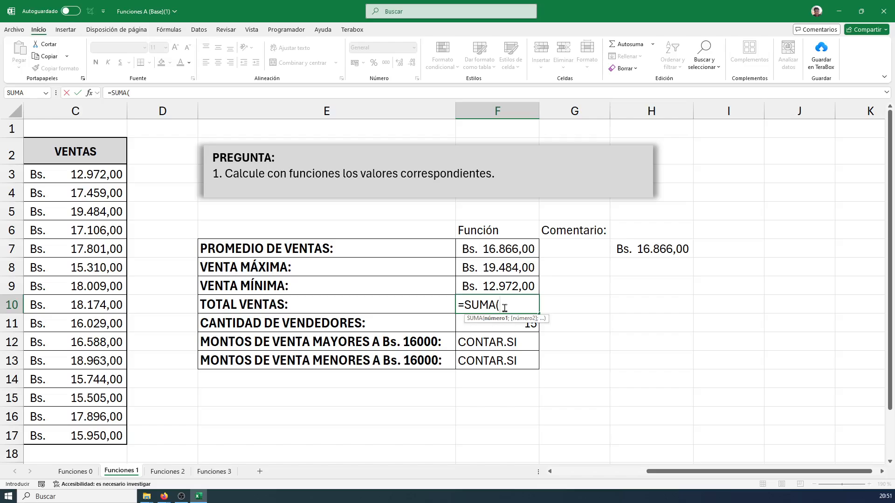
type("C3")
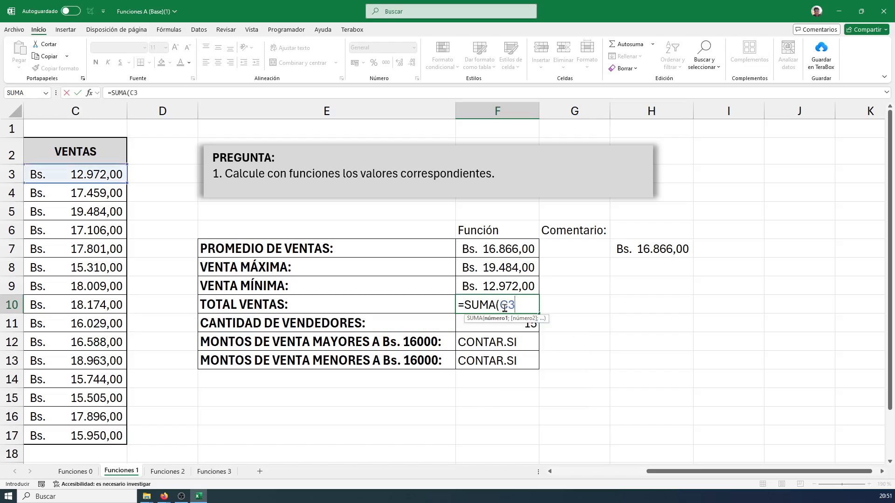
type(":C17")
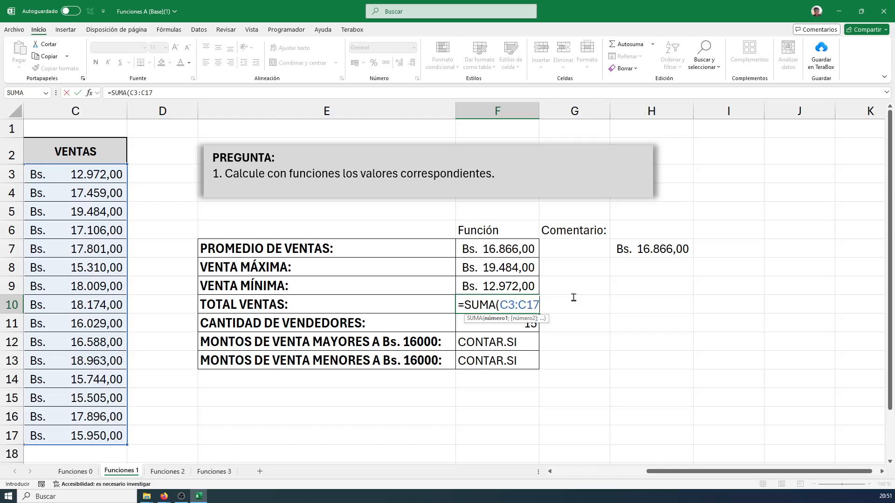
type(")")
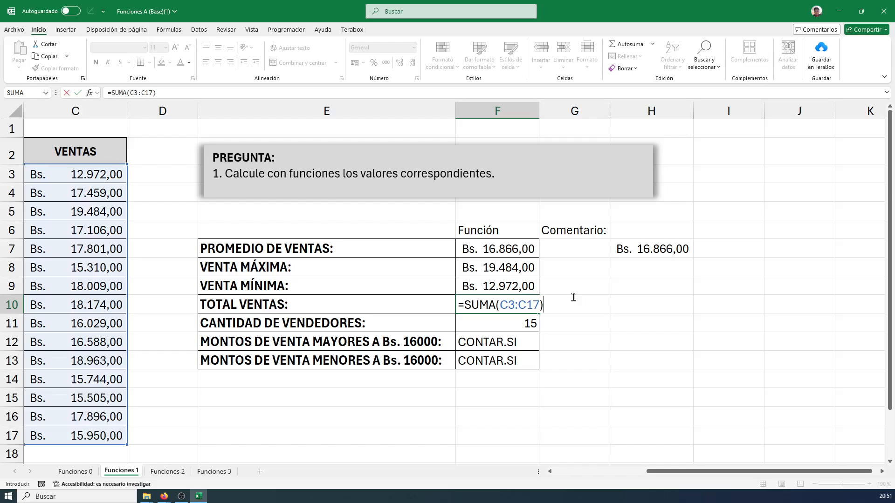
key("Return")
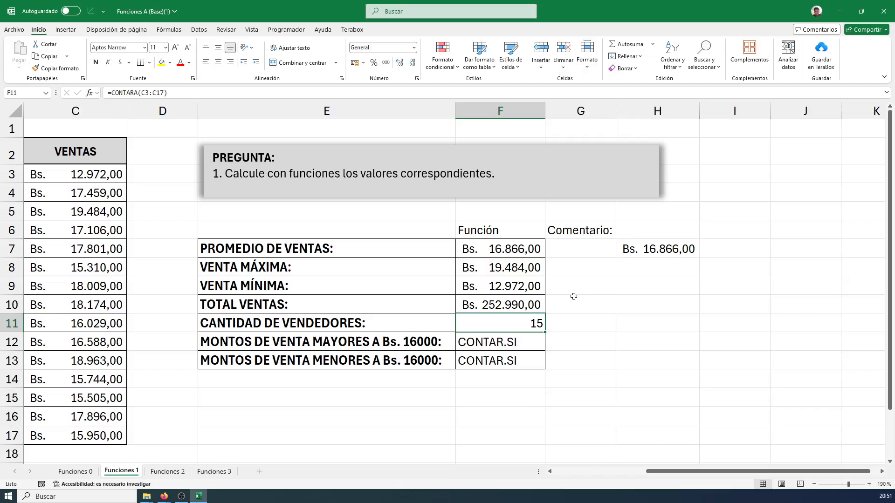
Check the Total ventas result against the VENTAS amounts in C3:C17 and mark it temporarily on screen
left_click(504, 303)
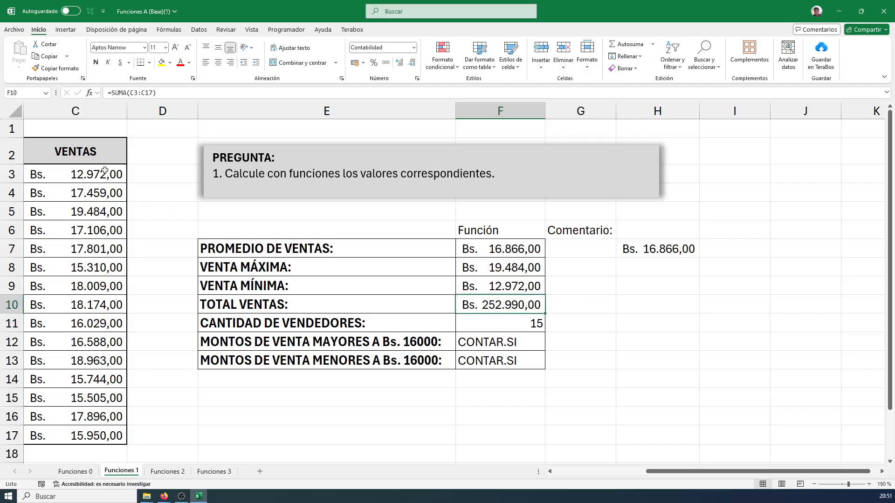
left_click_drag(104, 171, 77, 429)
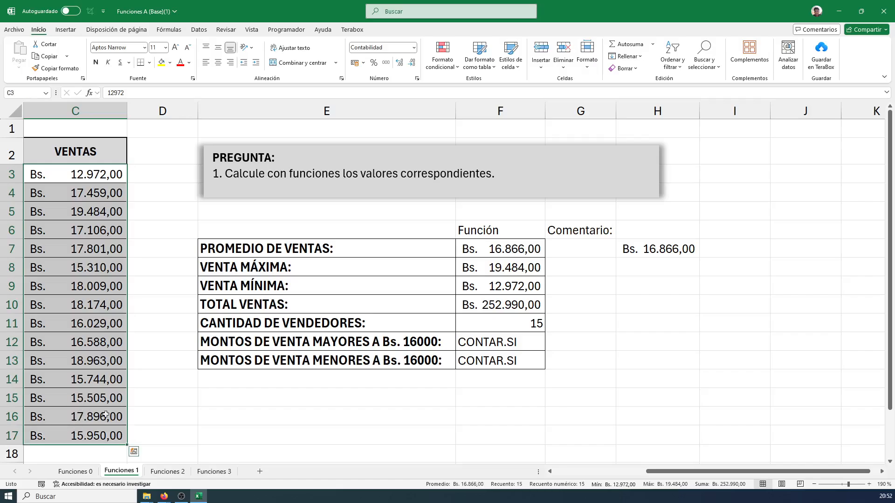
left_click(489, 305)
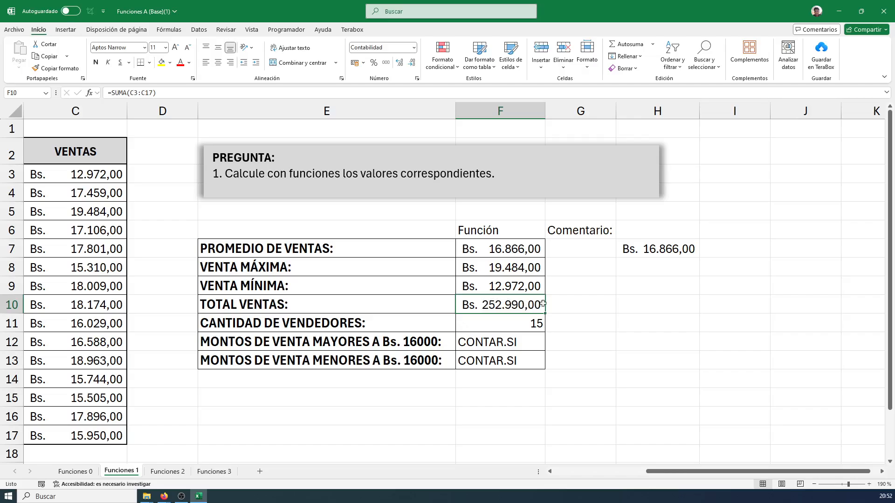
key("ctrl+2")
left_click_drag(554, 303, 625, 303)
key("Escape")
Clear the CONTAR.SI note from the result cell for sale amounts above Bs. 16000
left_click(518, 321)
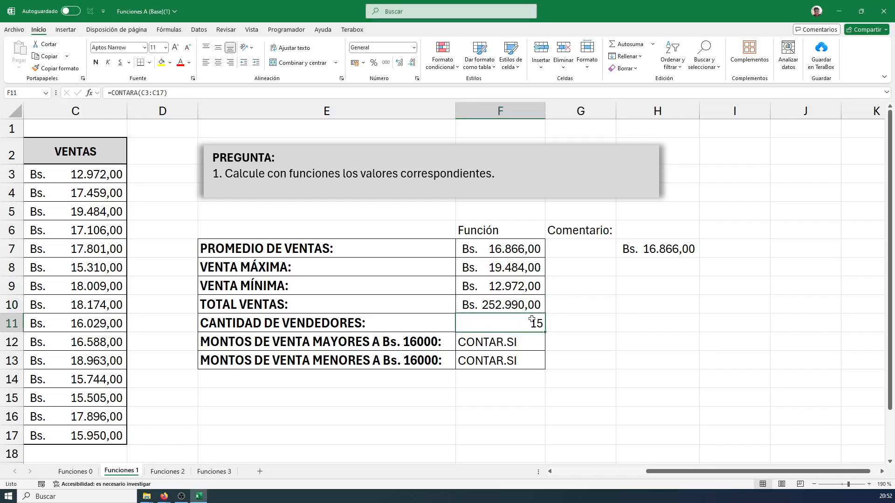
left_click(505, 348)
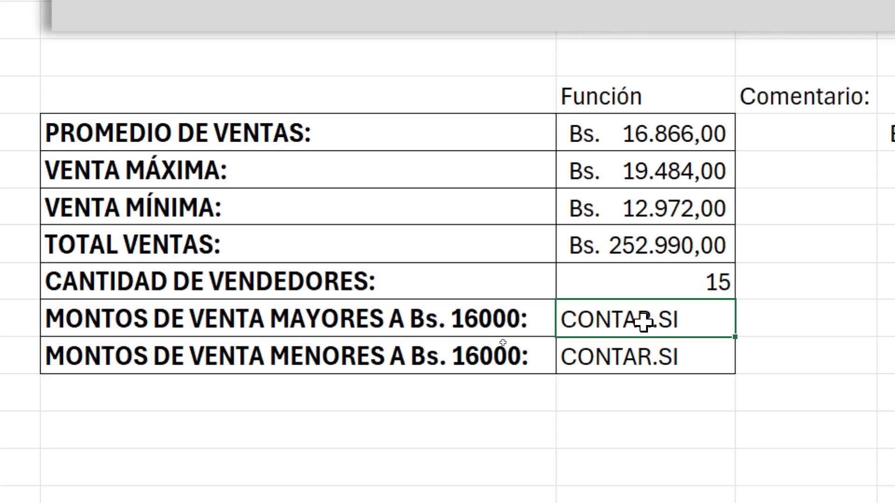
left_click(598, 347)
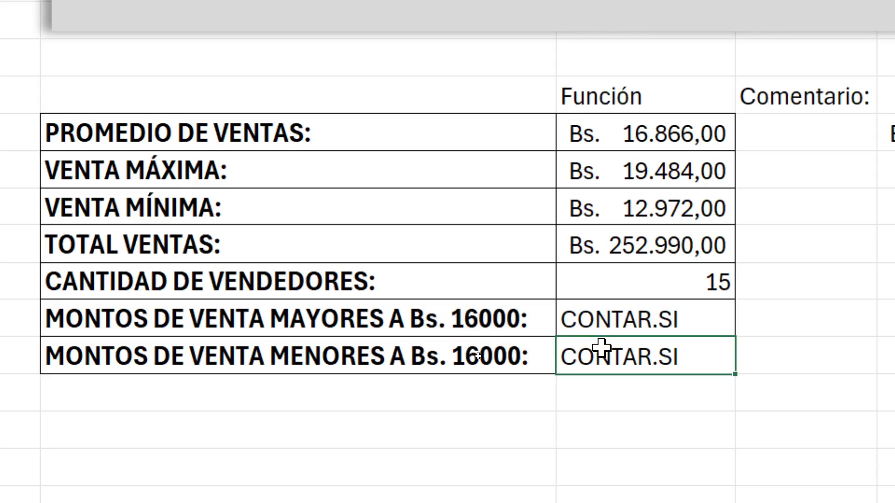
left_click(655, 321)
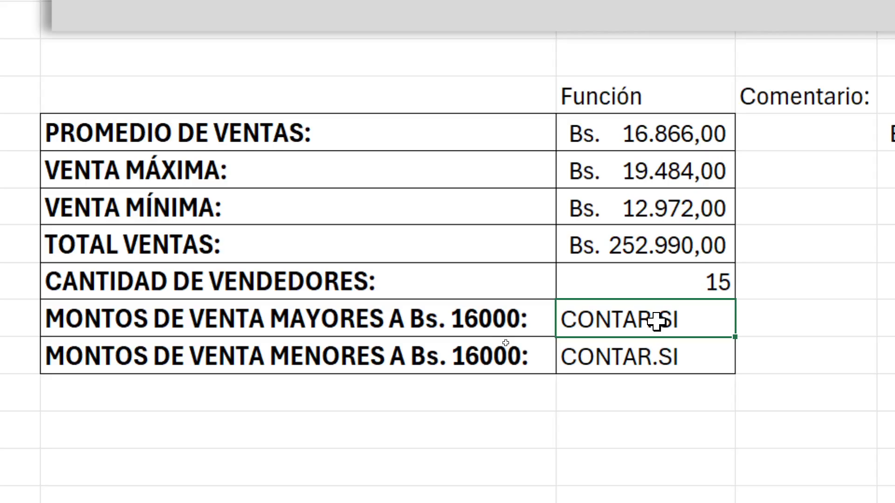
key("Delete")
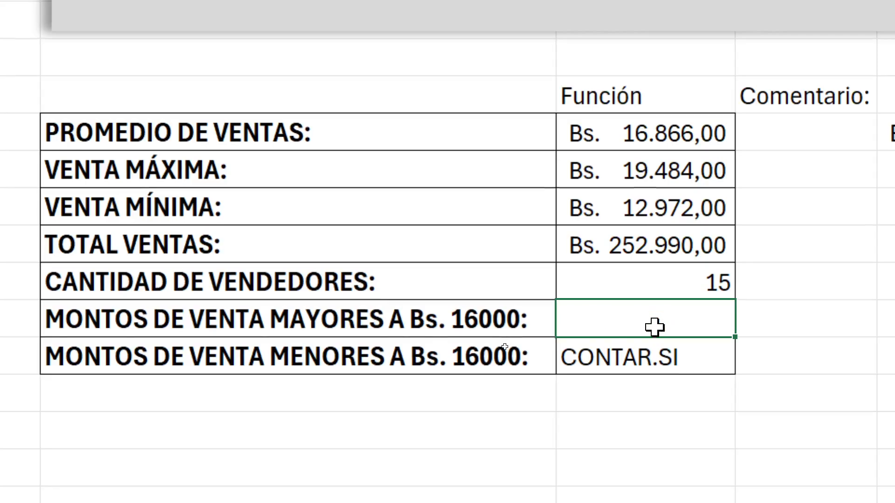
type("=")
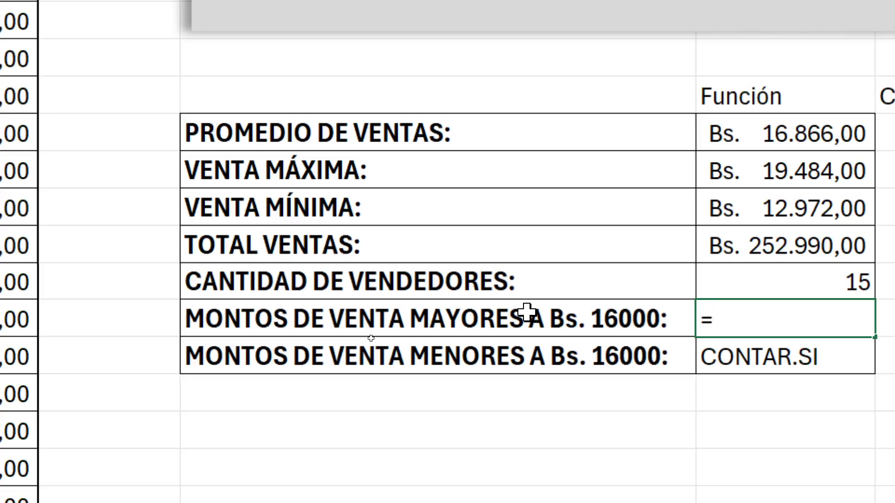
key("BackSpace")
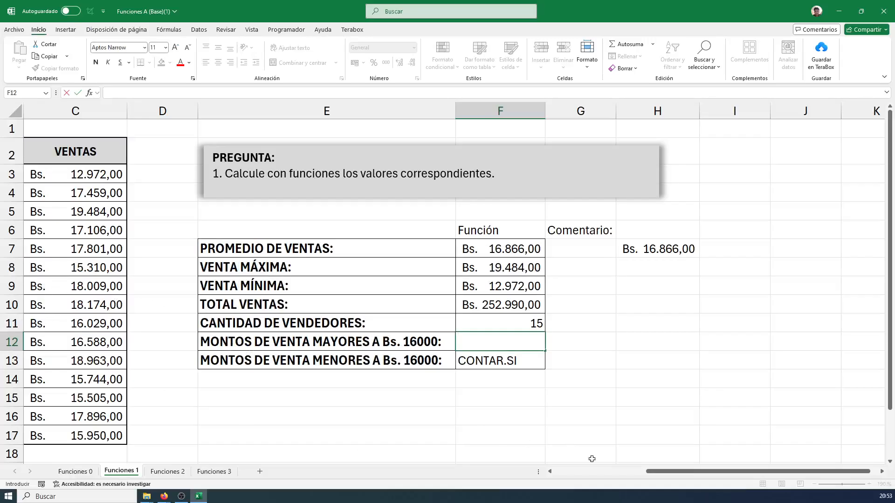
Draw a red annotation box around the amounts in the VENTAS column
left_click_drag(675, 472, 577, 472)
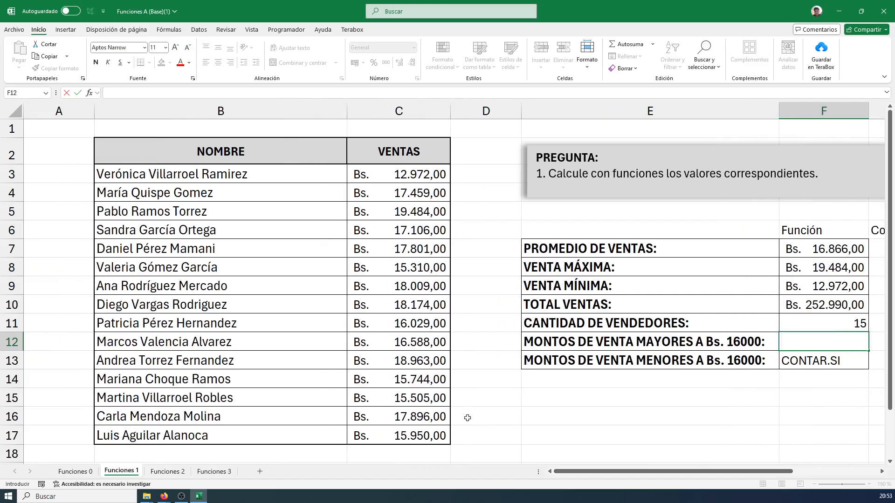
mouse_move(344, 168)
left_mouse_down()
mouse_move(438, 303)
mouse_move(460, 451)
left_mouse_up()
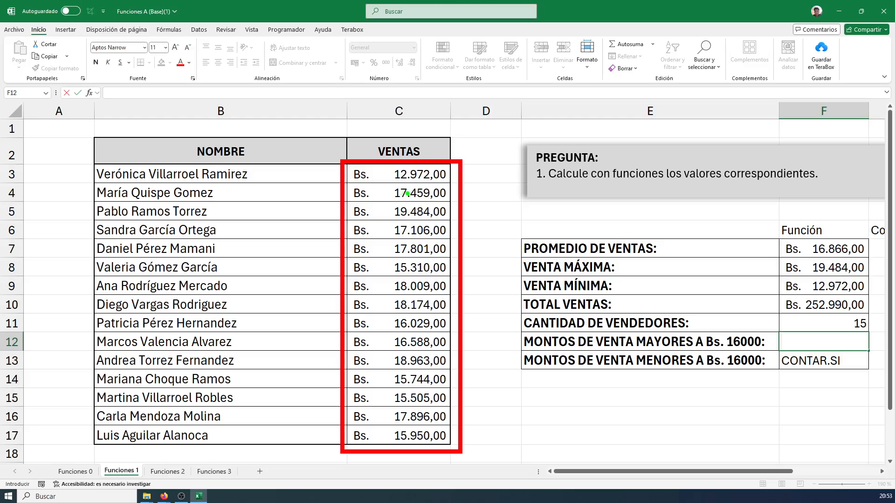
Tick each sale above 16000 in green beside the VENTAS column and write the count "10" in blue in its result cell
left_click_drag(469, 191, 482, 181)
mouse_move(467, 207)
left_mouse_down()
mouse_move(473, 217)
mouse_move(484, 201)
mouse_move(468, 232)
mouse_move(480, 221)
left_mouse_up()
mouse_move(466, 241)
left_mouse_down()
mouse_move(472, 254)
mouse_move(485, 235)
left_mouse_up()
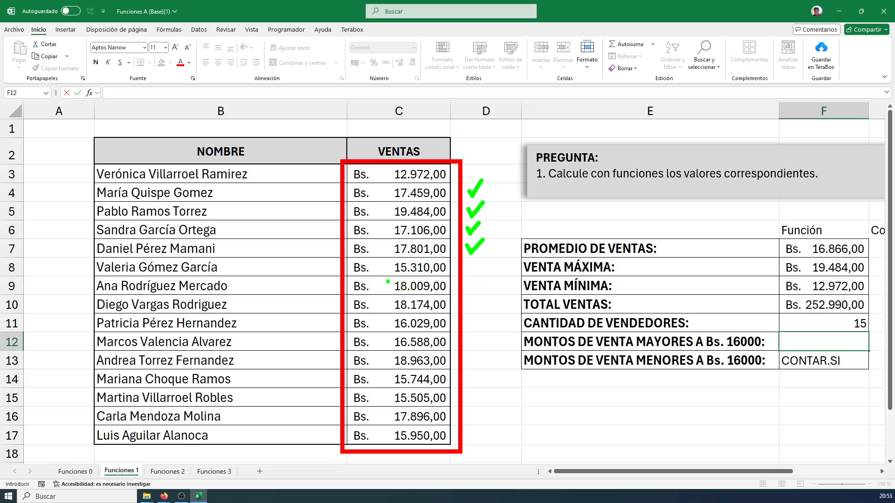
mouse_move(468, 282)
left_mouse_down()
mouse_move(473, 291)
mouse_move(484, 279)
mouse_move(474, 311)
mouse_move(486, 297)
left_mouse_up()
mouse_move(467, 319)
left_mouse_down()
mouse_move(470, 326)
mouse_move(493, 307)
left_mouse_up()
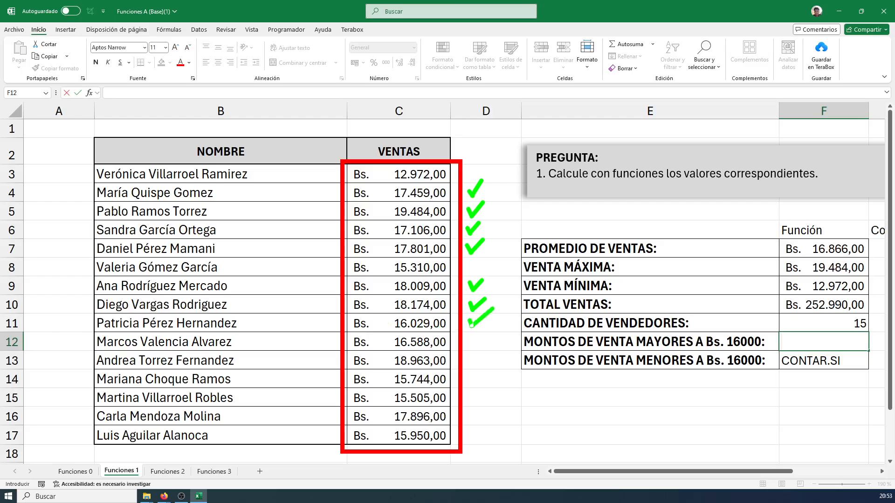
mouse_move(469, 339)
left_mouse_down()
mouse_move(473, 348)
mouse_move(493, 331)
mouse_move(472, 360)
mouse_move(497, 347)
left_mouse_up()
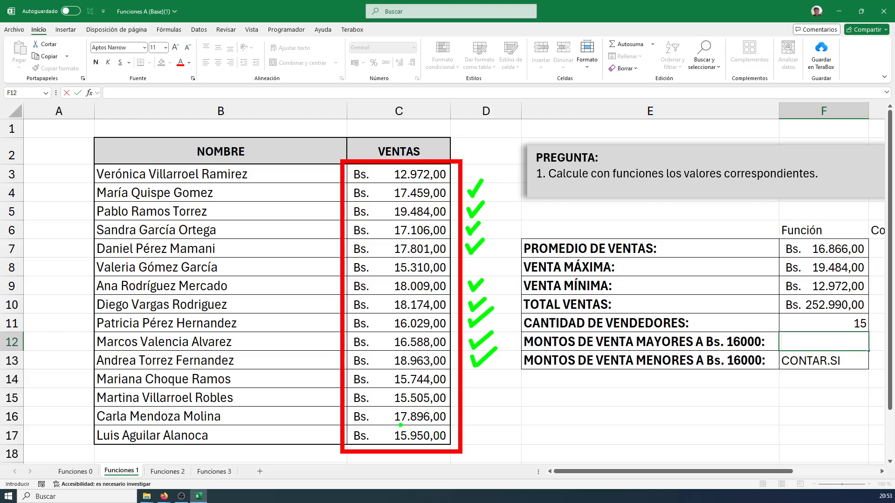
mouse_move(470, 412)
left_mouse_down()
mouse_move(473, 420)
mouse_move(491, 406)
left_mouse_up()
type("10")
Tick each sale below 16000 in blue beside the VENTAS column and write the count "5" in blue in its result cell
mouse_move(472, 168)
left_mouse_down()
mouse_move(474, 176)
mouse_move(482, 162)
left_mouse_up()
mouse_move(475, 265)
left_mouse_down()
mouse_move(477, 273)
mouse_move(488, 252)
left_mouse_up()
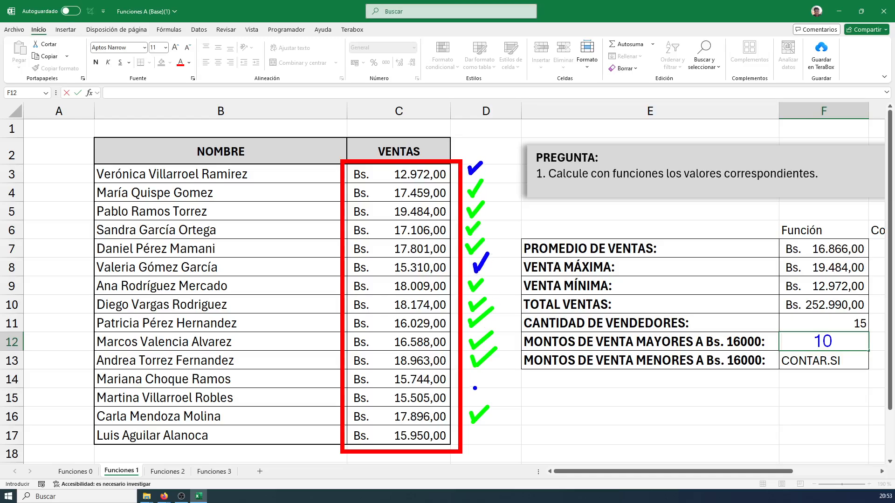
mouse_move(474, 373)
left_mouse_down()
mouse_move(477, 386)
mouse_move(490, 370)
mouse_move(497, 386)
left_mouse_up()
left_click_drag(476, 433, 487, 432)
left_click_drag(847, 355, 845, 370)
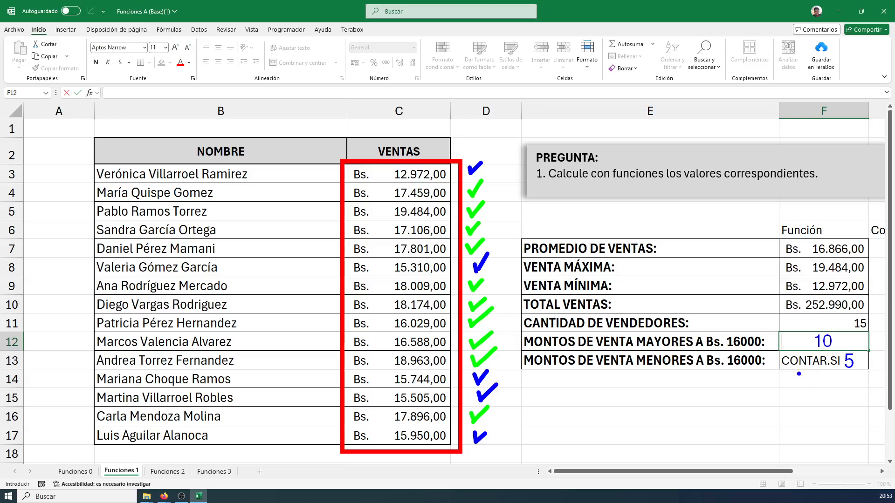
Draw a blue arrow to the remaining CONTAR.SI note and write the annotation "=Contar.si()" in blue below the table
left_click_drag(804, 372, 786, 405)
type("=Contar.si()")
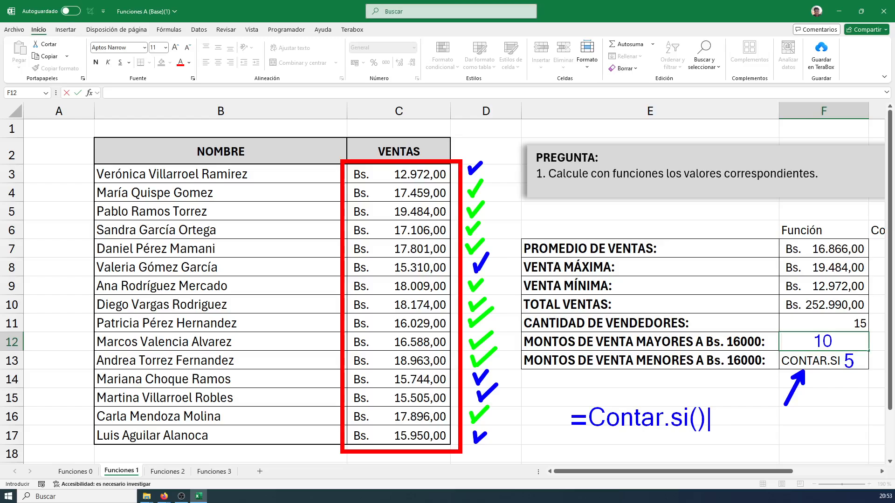
Remove the closing parenthesis from the Contar.si annotation and add the argument "rango" in red
key("BackSpace")
type("rango")
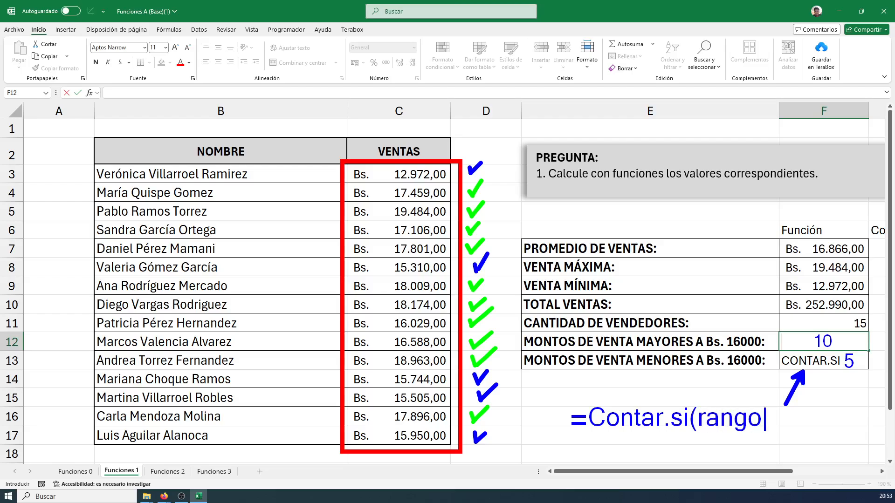
key("BackSpace")
key("BackSpace")
key("BackSpace")
key("BackSpace")
key("BackSpace")
key("BackSpace")
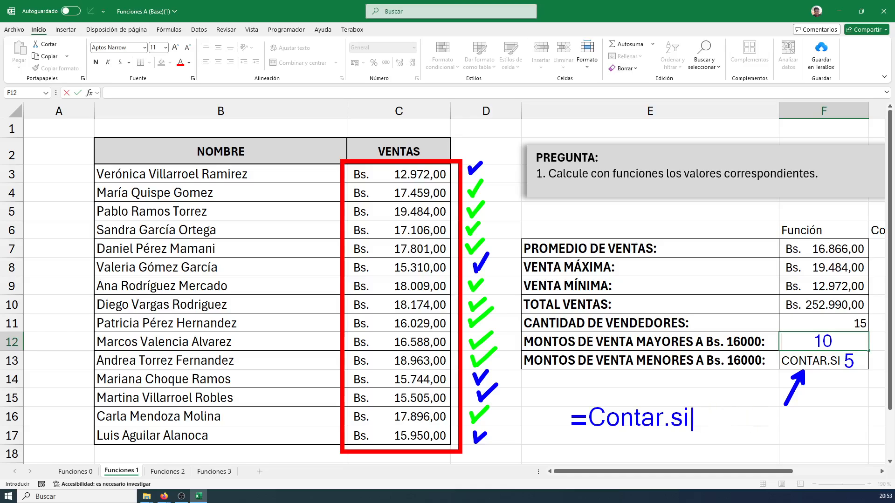
type("(rango")
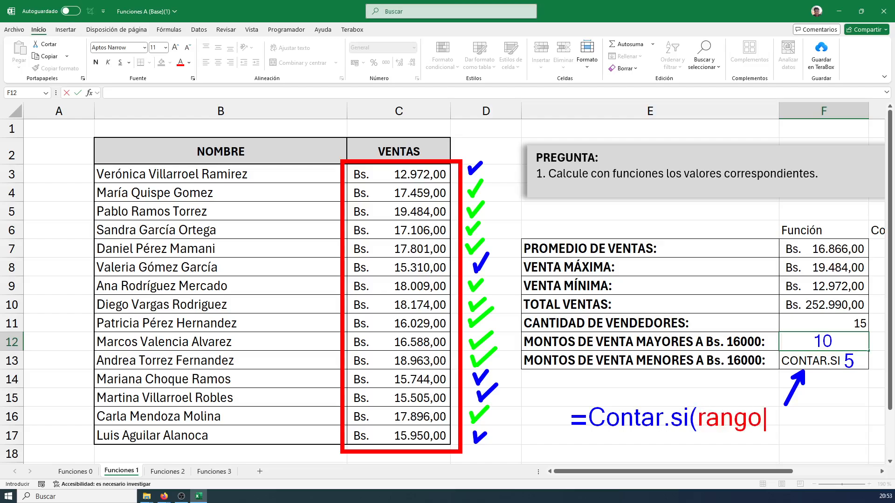
type(")")
Complete the Contar.si annotation with ";criterio)" in blue and point blue arrows at rango and criterio
key("BackSpace")
type(")")
key("BackSpace")
type(";criterio)")
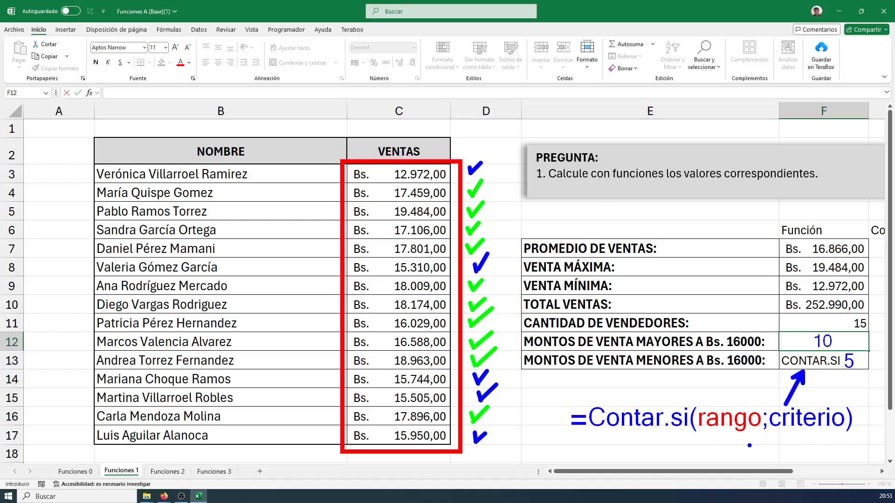
left_click_drag(734, 437, 733, 459)
left_click_drag(816, 435, 806, 462)
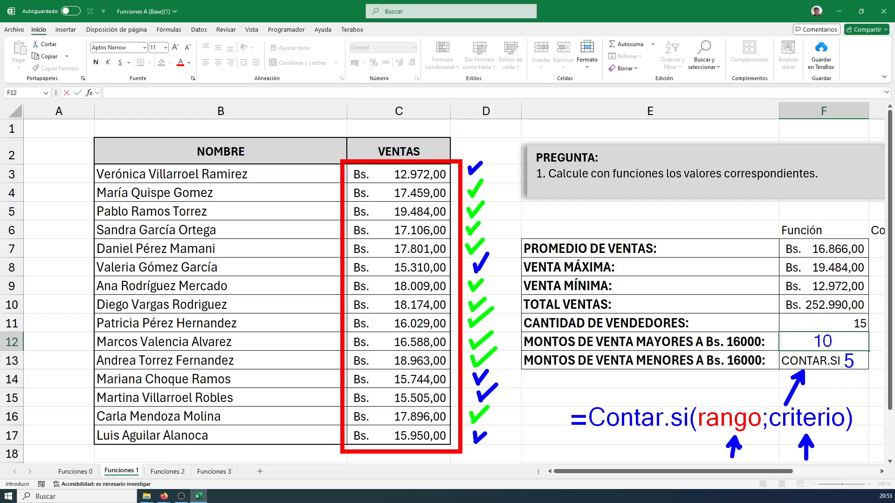
Save the annotated screen as zoomed PNG "c11" in the Capturas Sesion 3 Excel folder and leave the annotation view
key("ctrl+s")
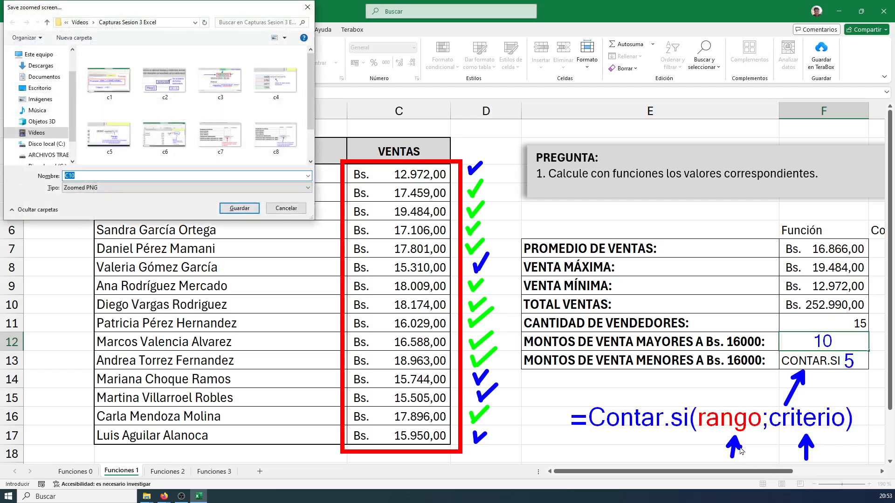
type("c11")
key("Return")
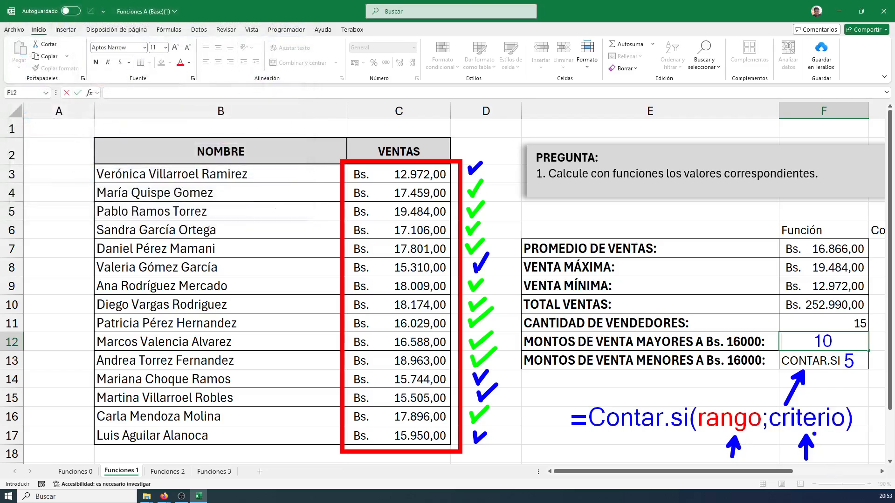
key("Escape")
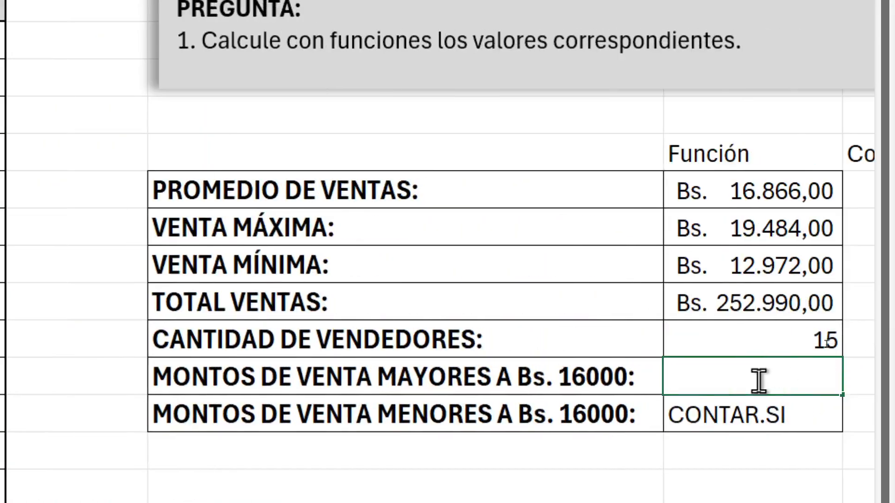
Begin the formula "=contar.si(" in the Función cell for MONTOS DE VENTA MAYORES A Bs. 16000
type("=contar")
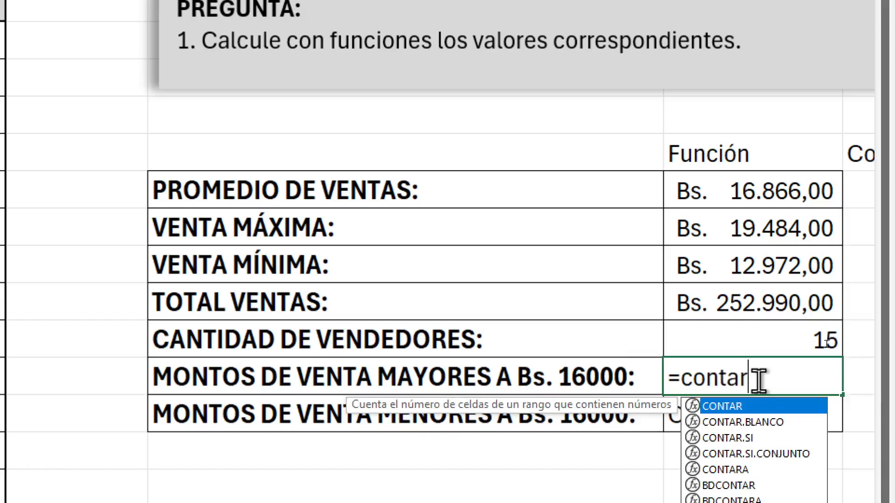
type(".si")
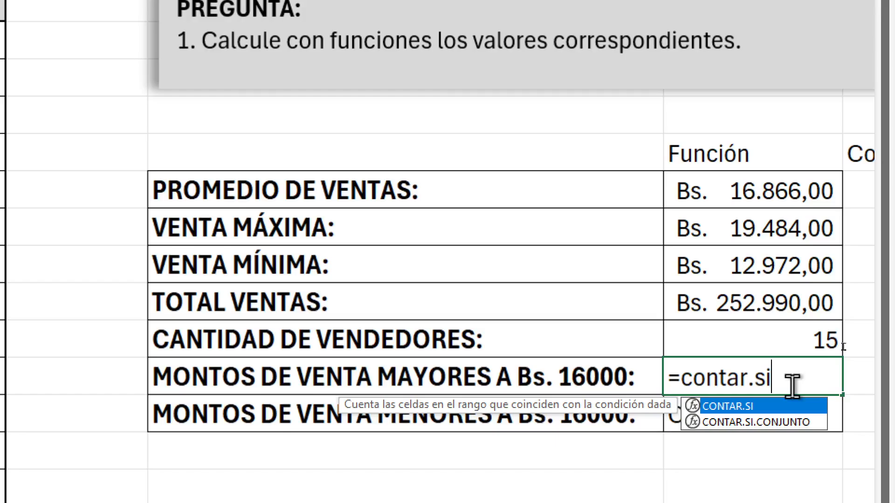
type("(")
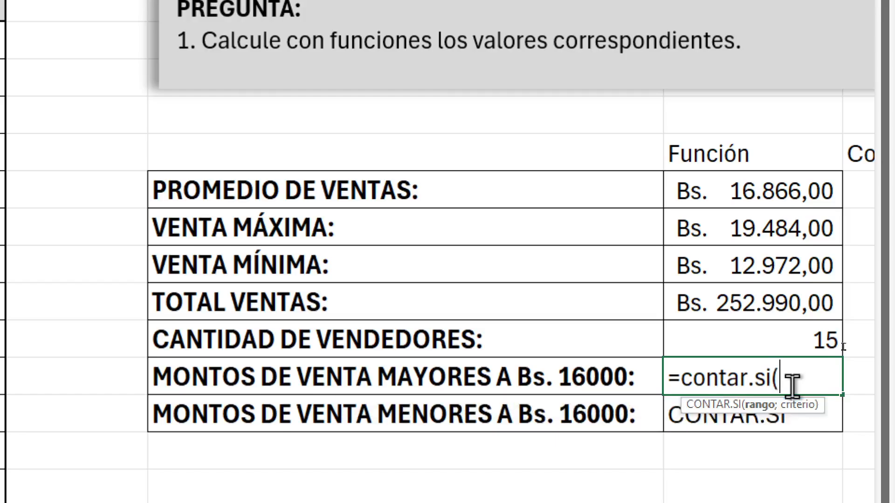
Point blue arrows at the rango and criterio arguments in the formula hint, clear them and leave the annotation view
scroll(795, 392, "down", 2)
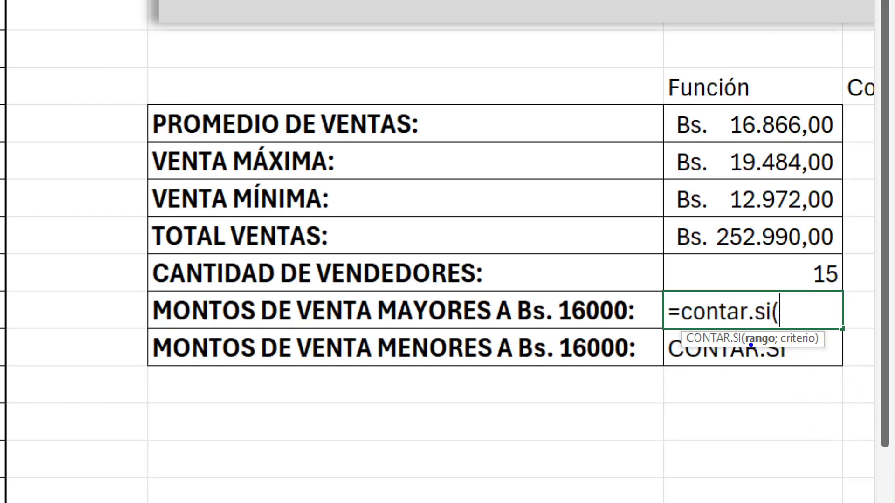
left_click_drag(760, 345, 746, 384)
left_click_drag(797, 344, 808, 368)
key("Escape")
key("ctrl+4")
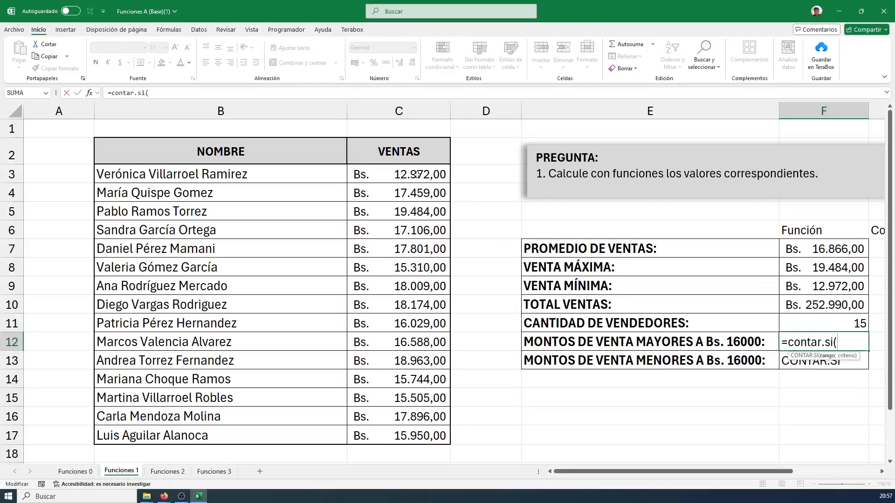
Set the sales amounts C3:C17 as the formula's range and briefly mark the criterio argument with a blue arrow
left_click_drag(413, 173, 404, 435)
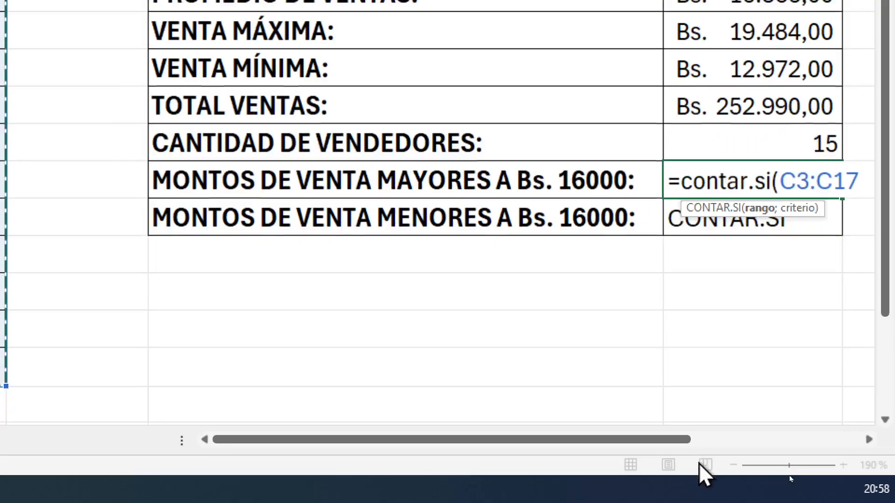
left_click_drag(657, 440, 702, 440)
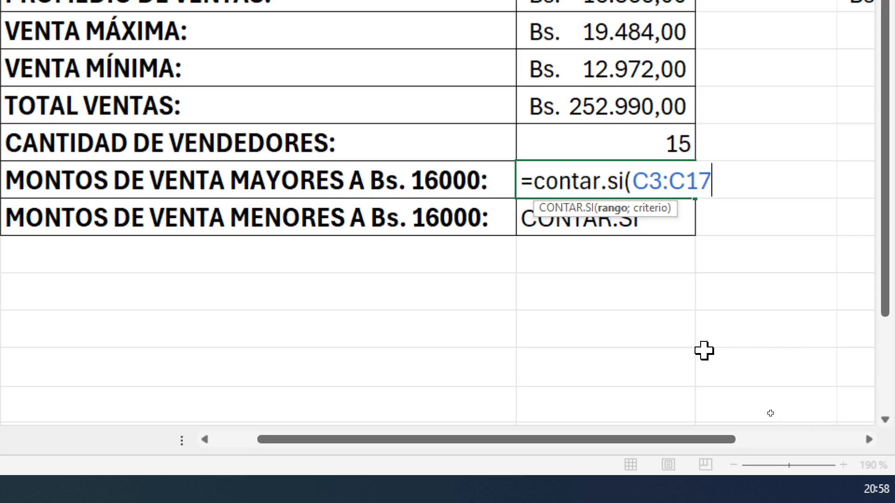
left_click_drag(653, 219, 670, 264)
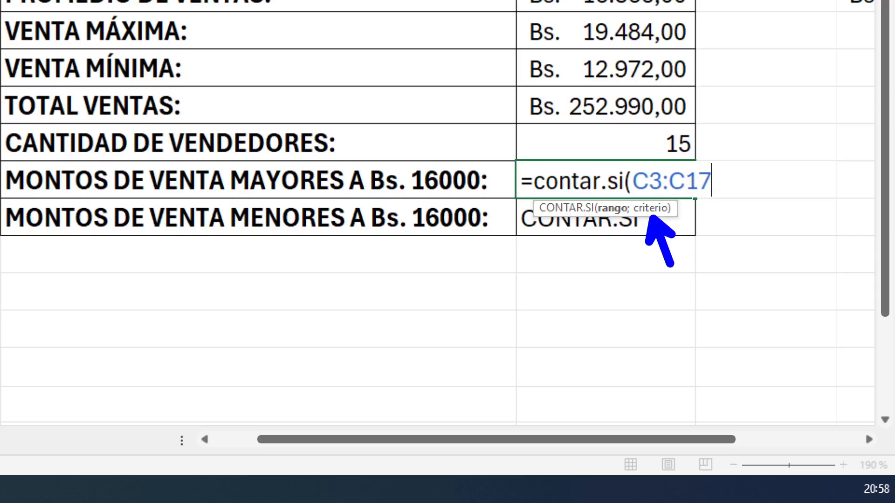
key("Escape")
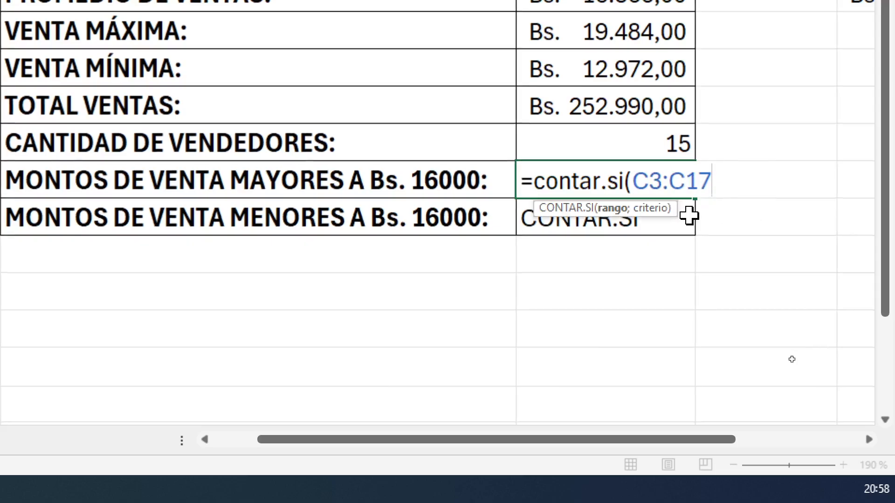
Try to enter the formula with only the range C3:C17, and temporarily underline that argument in blue
type(")")
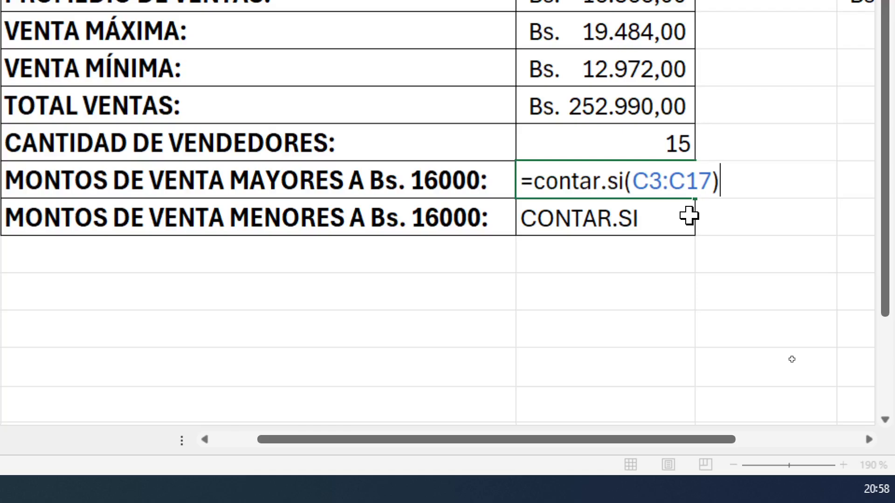
key("Return")
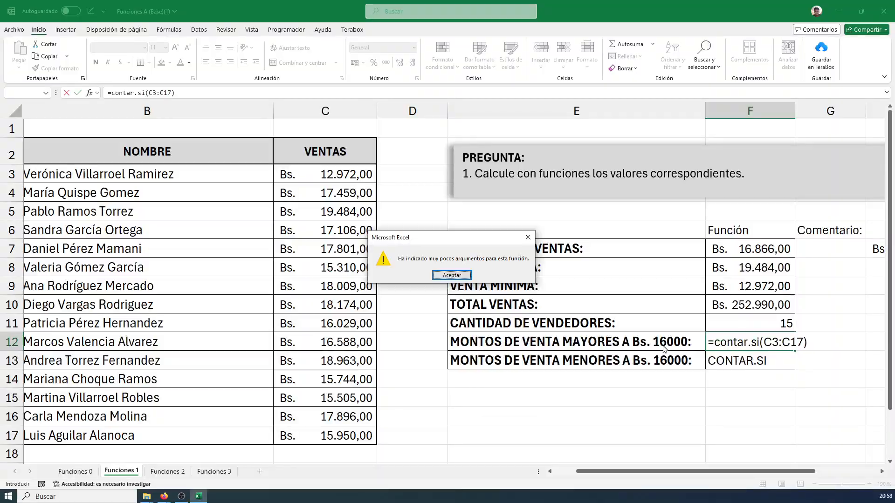
left_click_drag(447, 238, 738, 272)
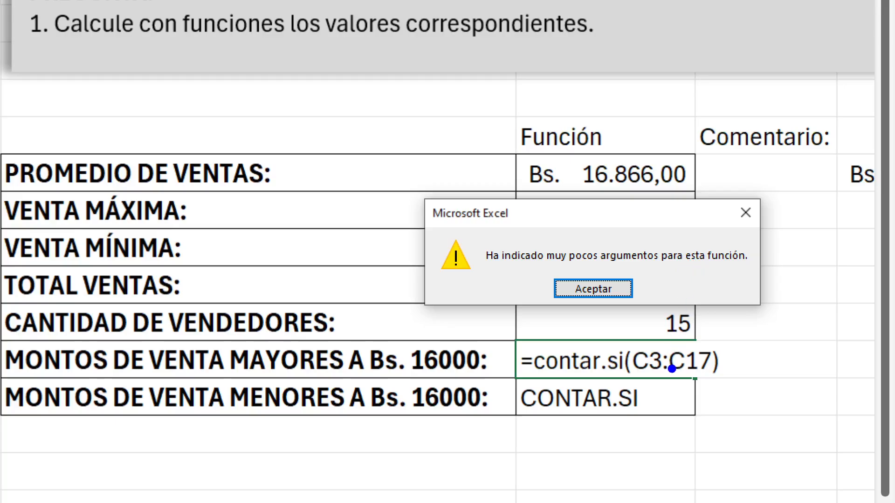
left_click_drag(639, 377, 707, 378)
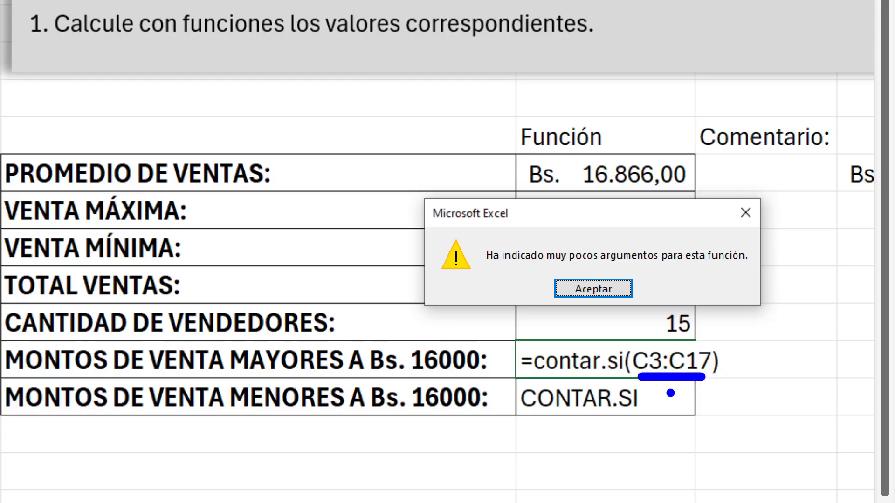
mouse_move(662, 404)
left_mouse_down()
mouse_move(667, 397)
mouse_move(675, 414)
left_mouse_up()
key("Escape")
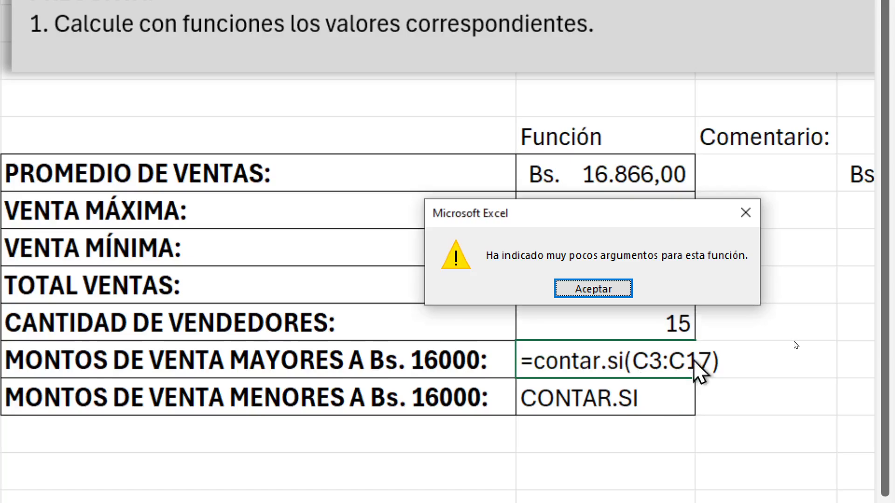
Dismiss the error message and replace the closing parenthesis with ;" to start the criterio argument
left_click(579, 283)
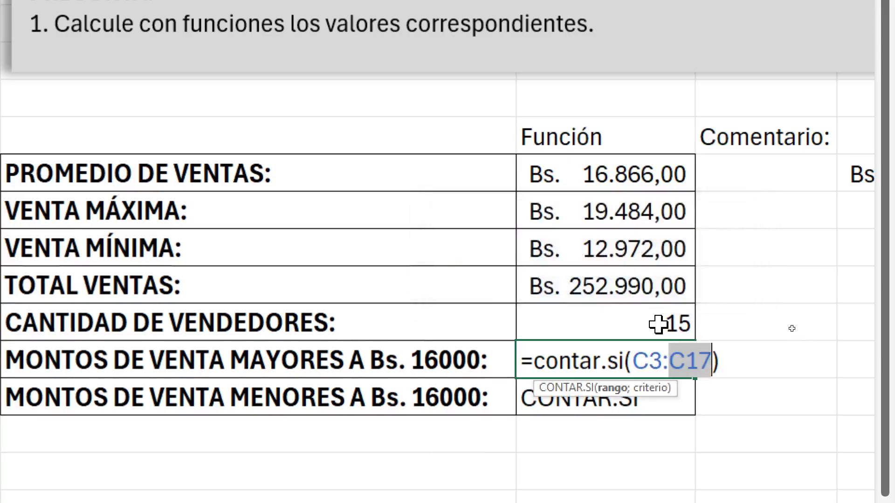
key("End")
key("BackSpace")
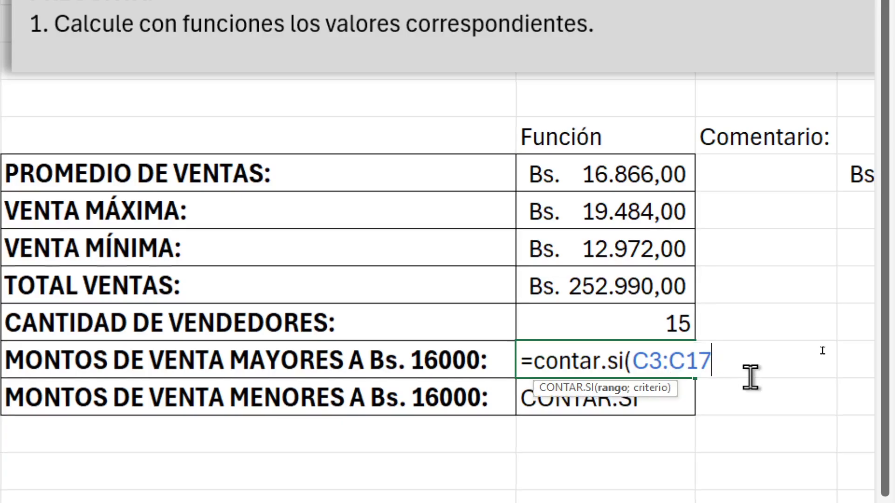
type(";")
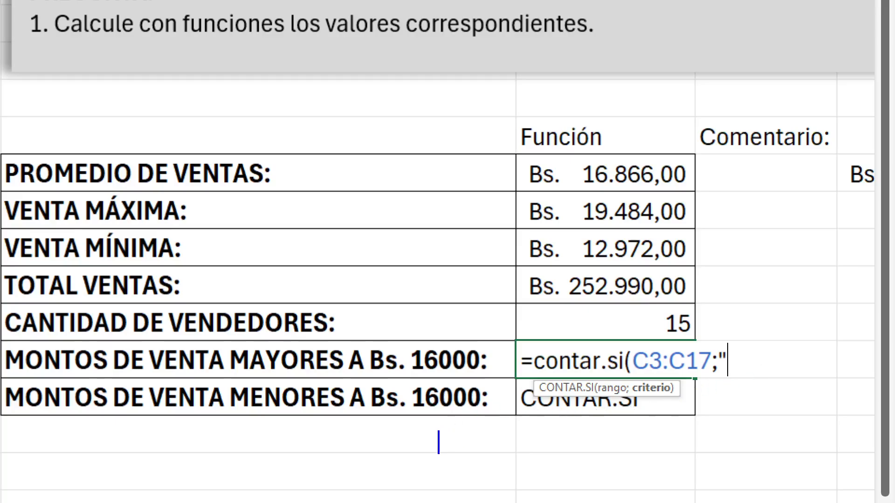
Write the comparison operators >, <, >=, <=, = and <> in blue below the table
type(">")
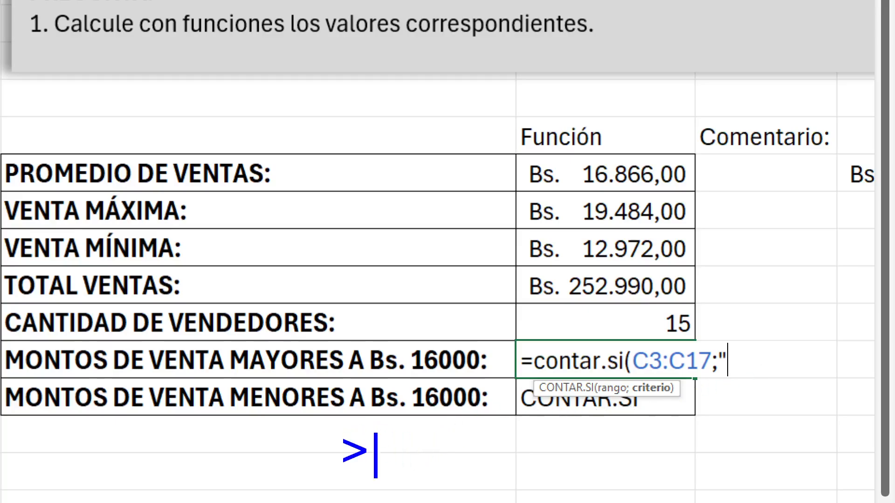
type("  <")
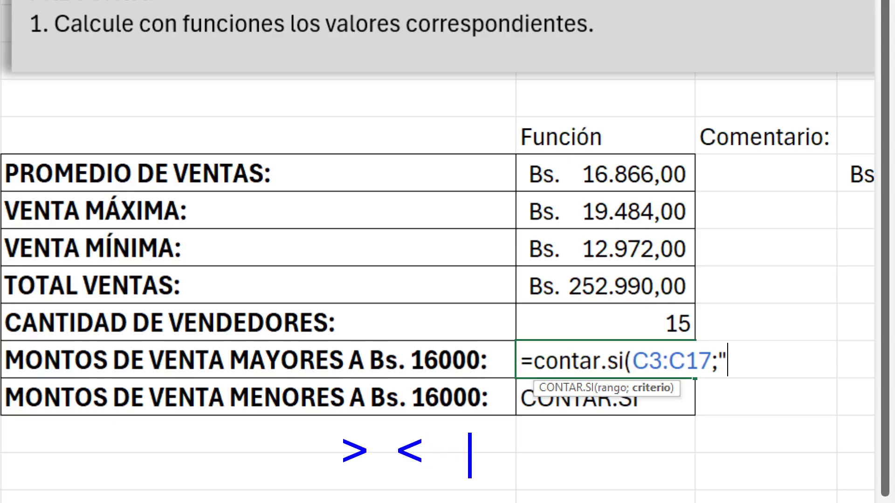
type("   >=")
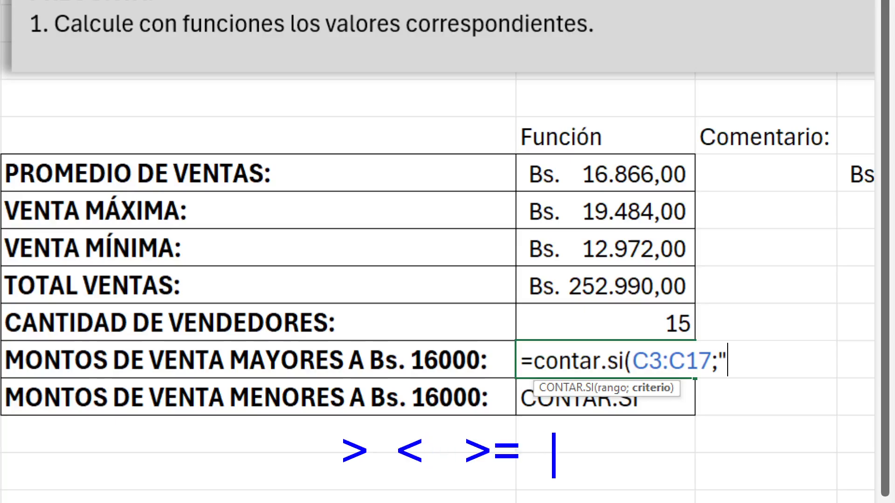
type("   <=   >")
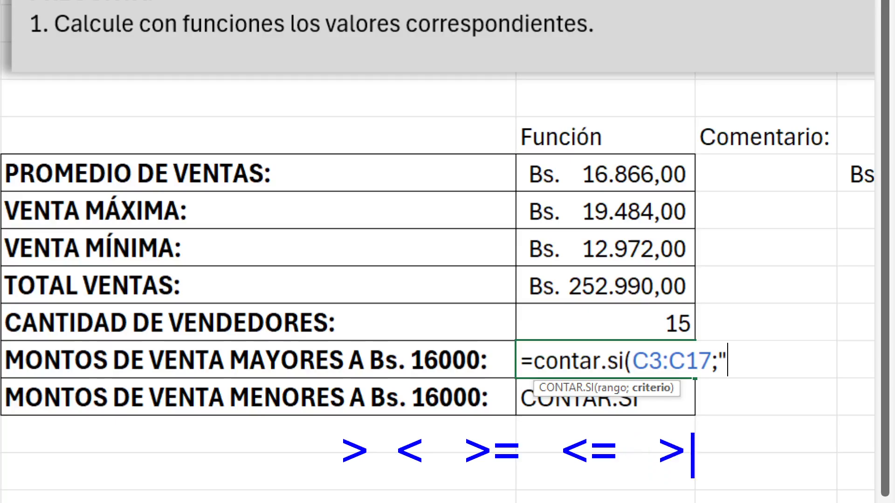
key("BackSpace")
type("=     <>")
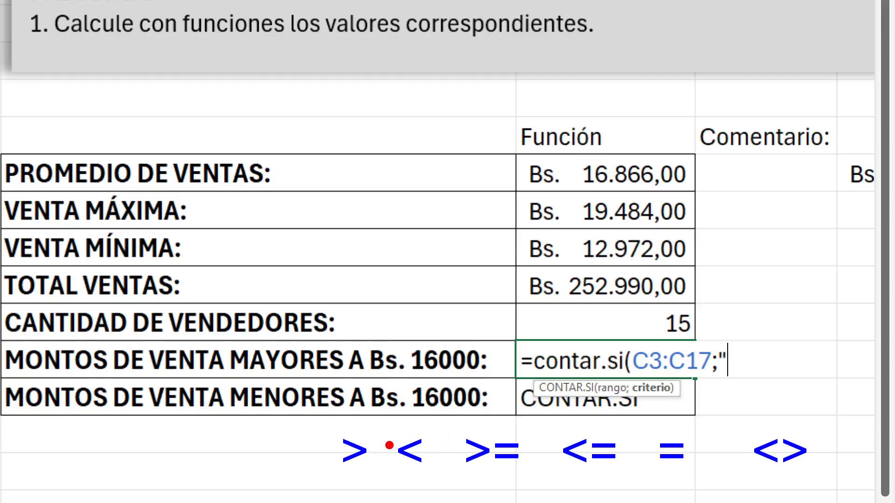
Separate the written operators with red commas, draw a long red arrow toward them and leave the annotation view
left_click_drag(388, 454, 381, 465)
left_click_drag(451, 460, 440, 471)
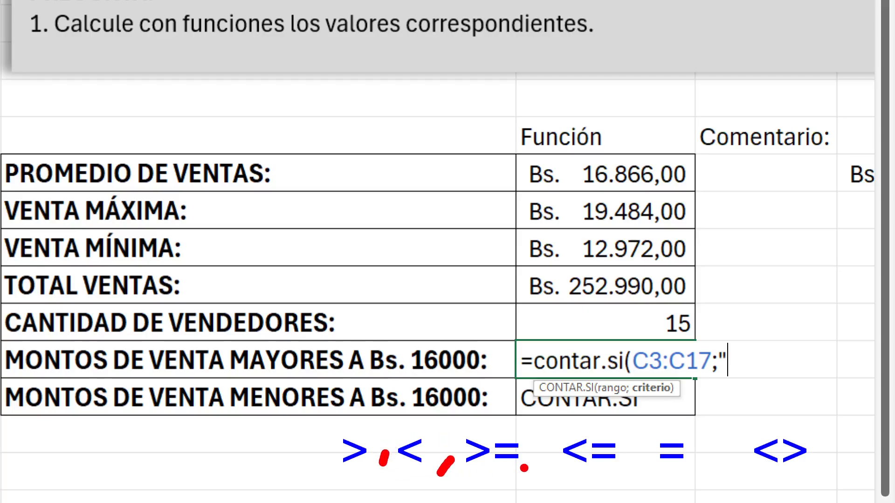
left_click_drag(550, 458, 542, 470)
left_click_drag(650, 457, 642, 475)
left_click_drag(729, 457, 716, 476)
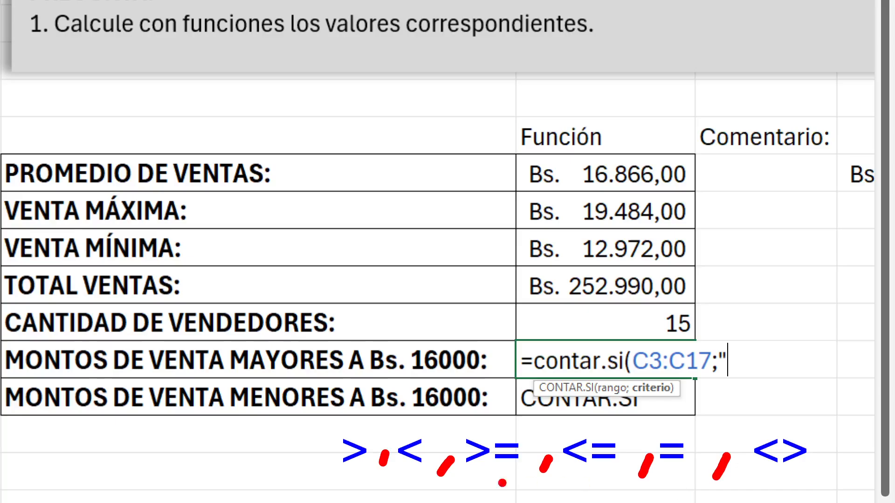
left_click_drag(305, 448, 138, 448)
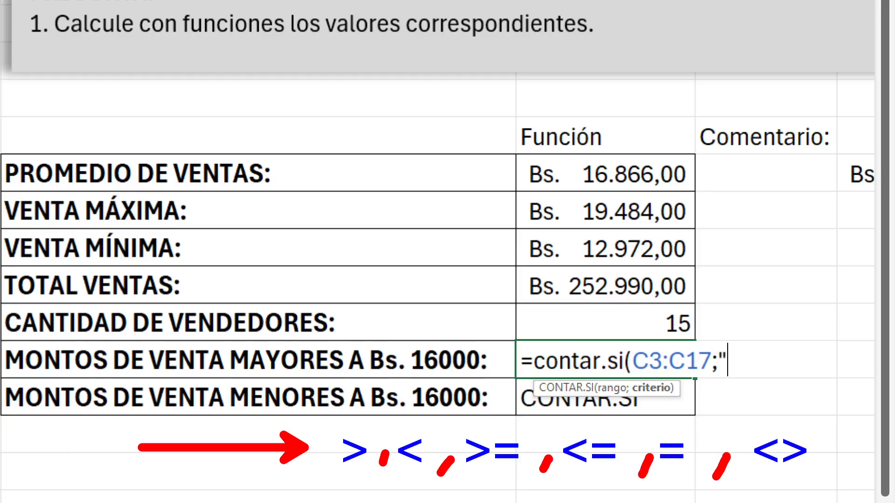
key("Escape")
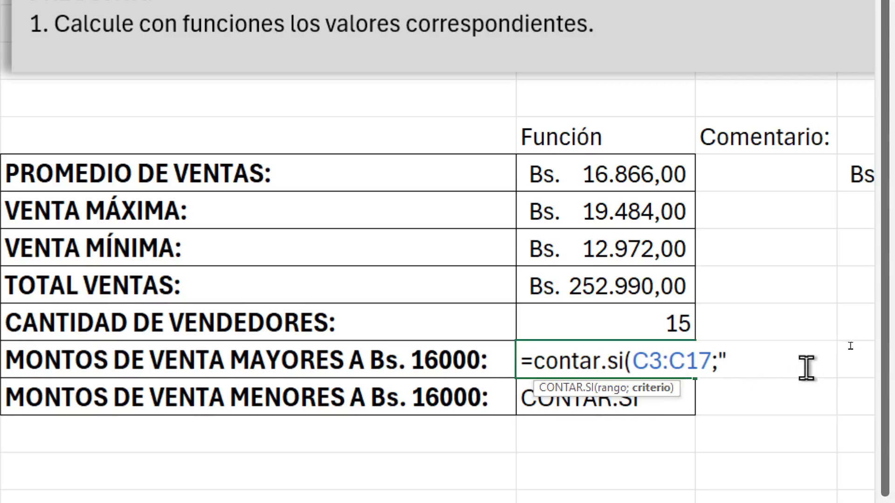
Add ">" to the formula's criterion and write the annotation "Alt + 62 >" in red below the table
type(">")
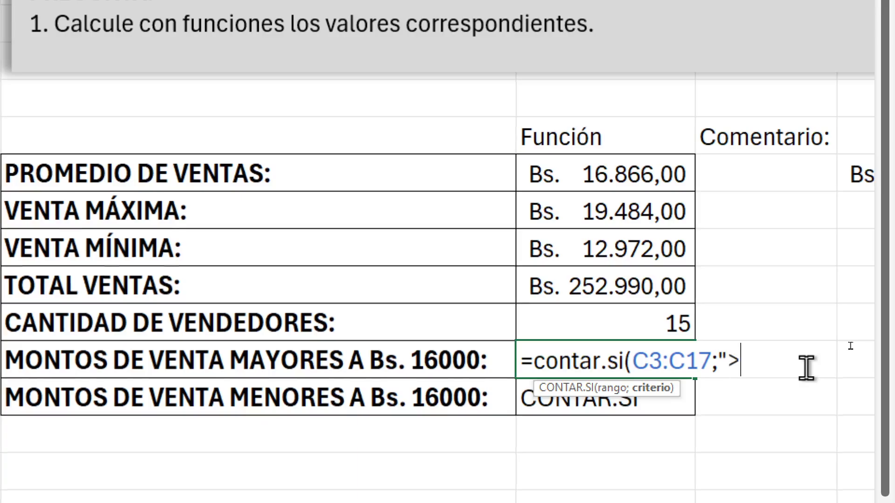
key("ctrl+2")
key("t")
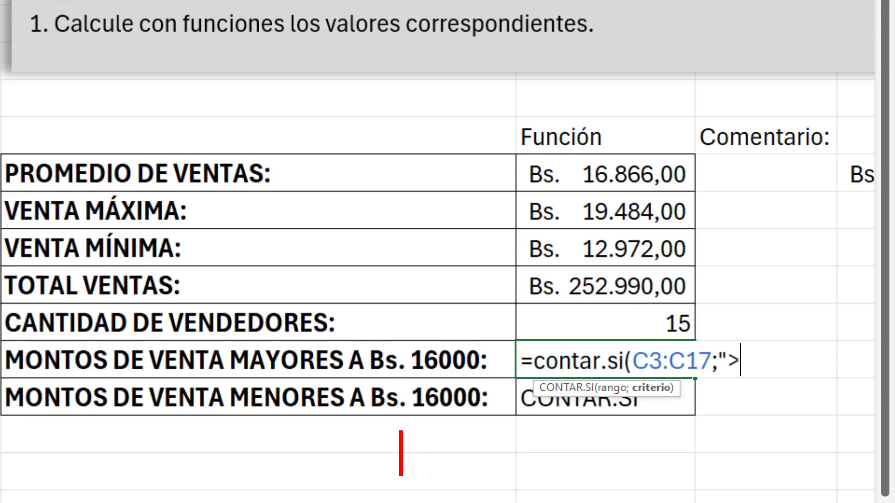
type("A")
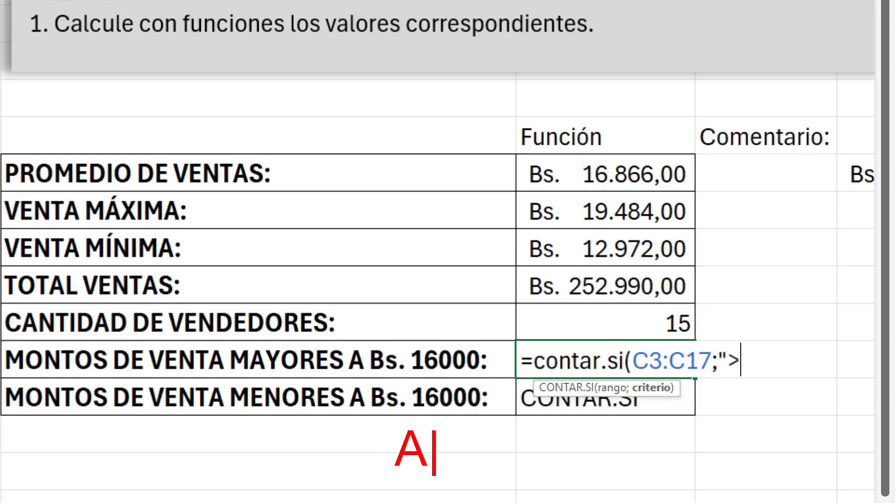
type("lt")
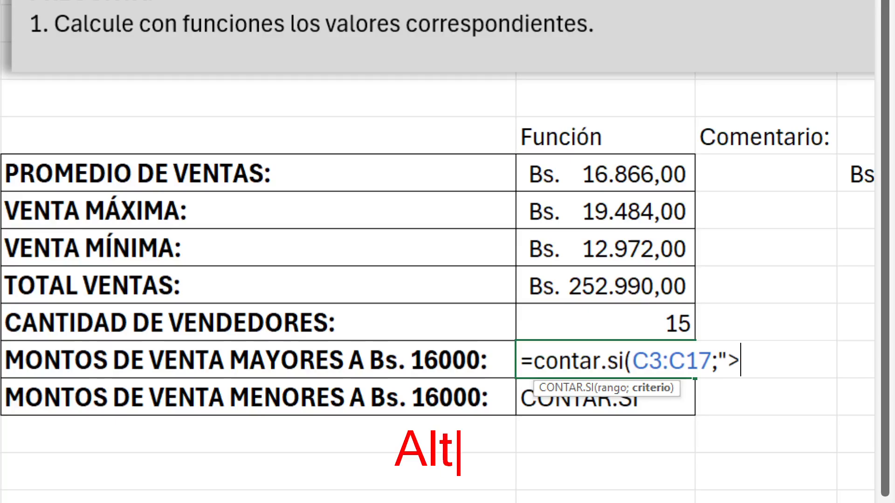
type(" + ")
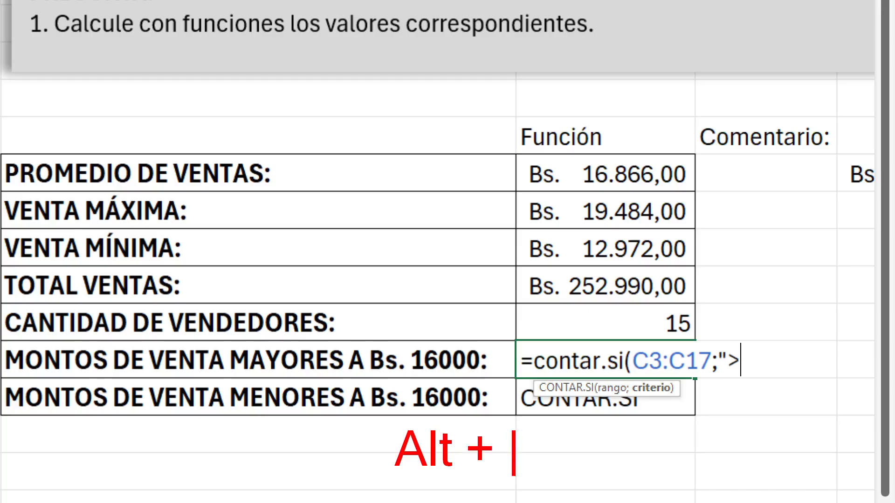
type("62")
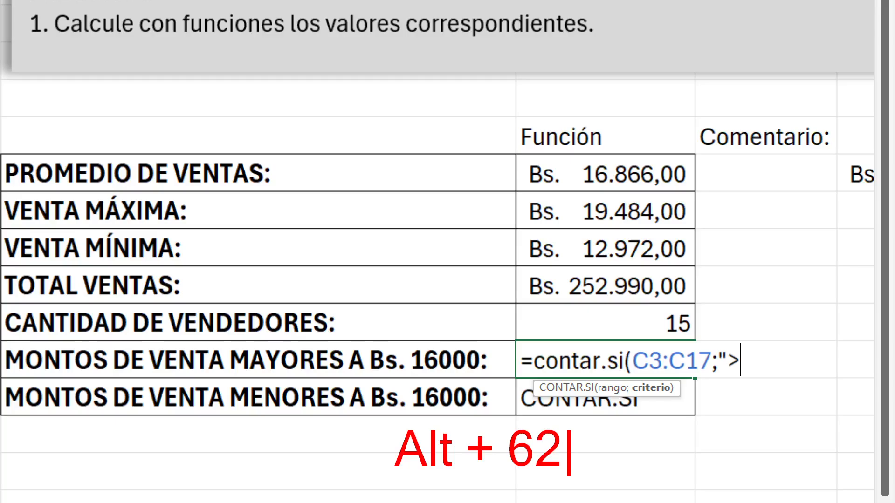
type("    >")
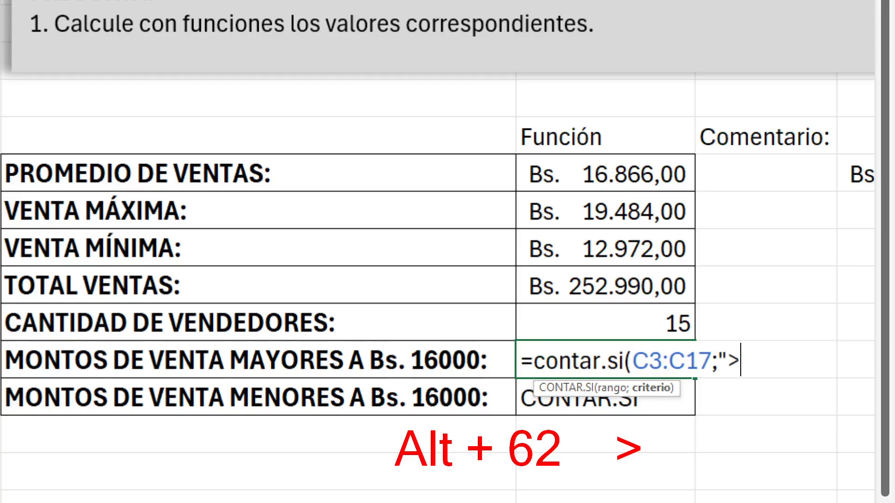
Complete the red annotation with a box around > and the note "Numerico" below 62, and save the capture as c12
mouse_move(601, 427)
left_mouse_down()
mouse_move(647, 453)
mouse_move(651, 472)
left_mouse_up()
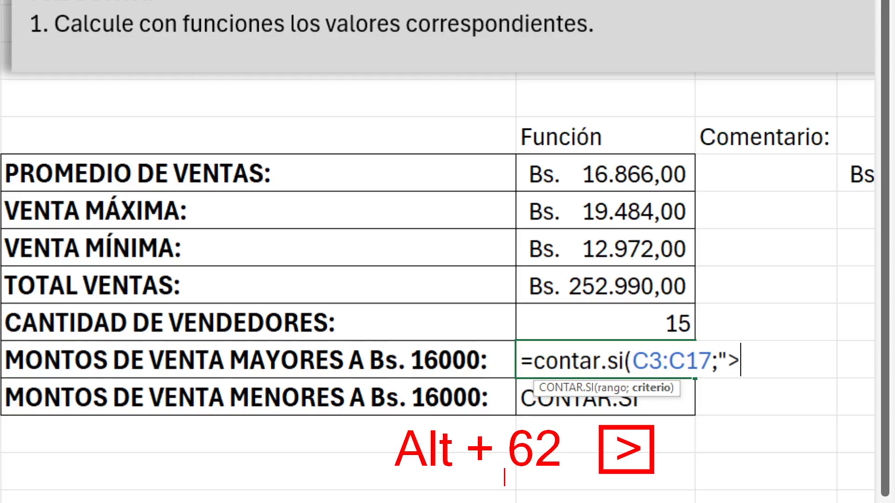
type("Num")
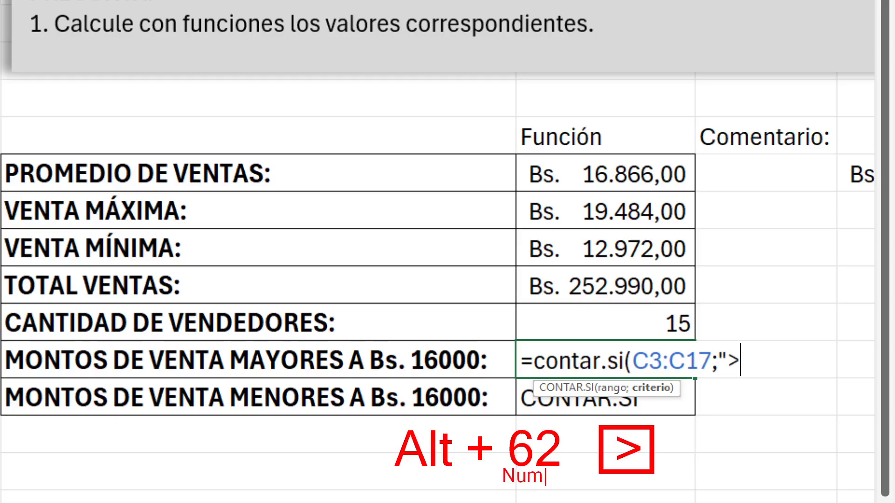
type("erico")
key("ctrl+s")
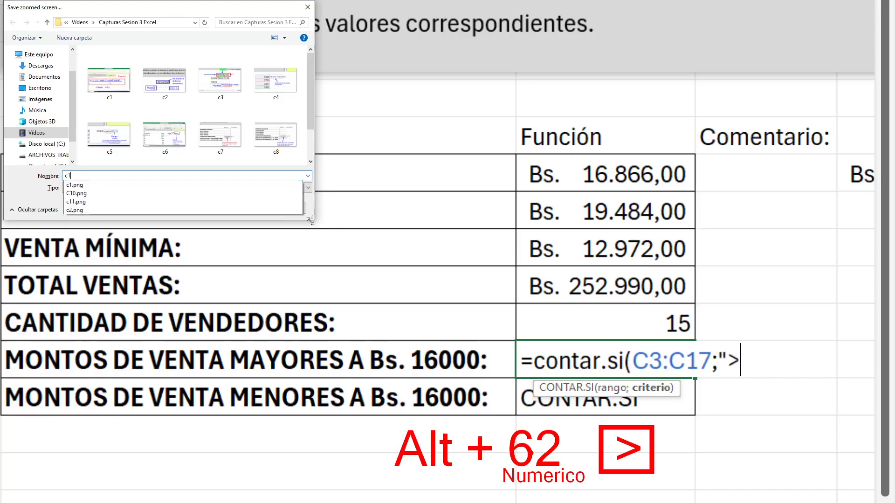
key("Return")
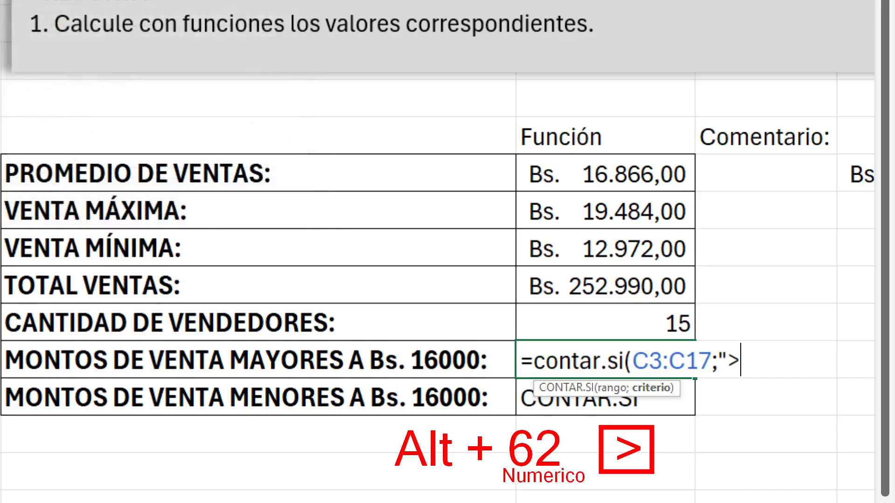
Try the > and < operators in turn in the formula's criterion, erasing each one
key("BackSpace")
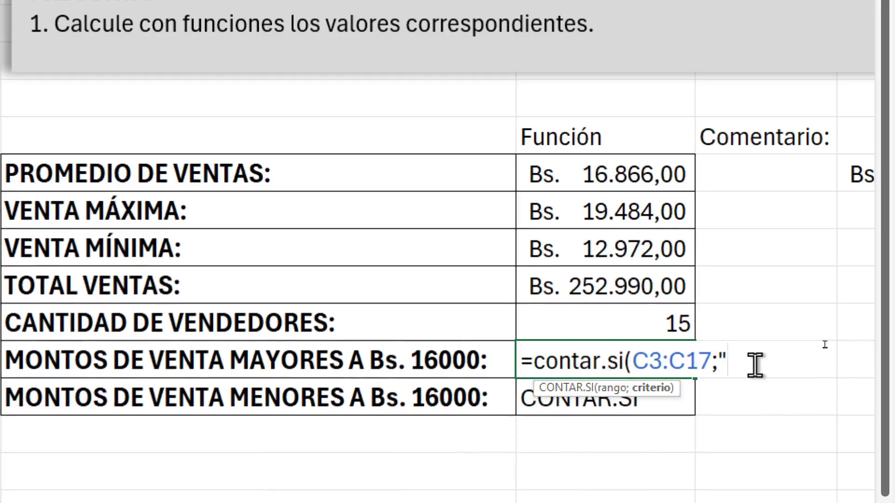
type(">")
key("BackSpace")
type(">")
key("BackSpace")
type("<")
key("BackSpace")
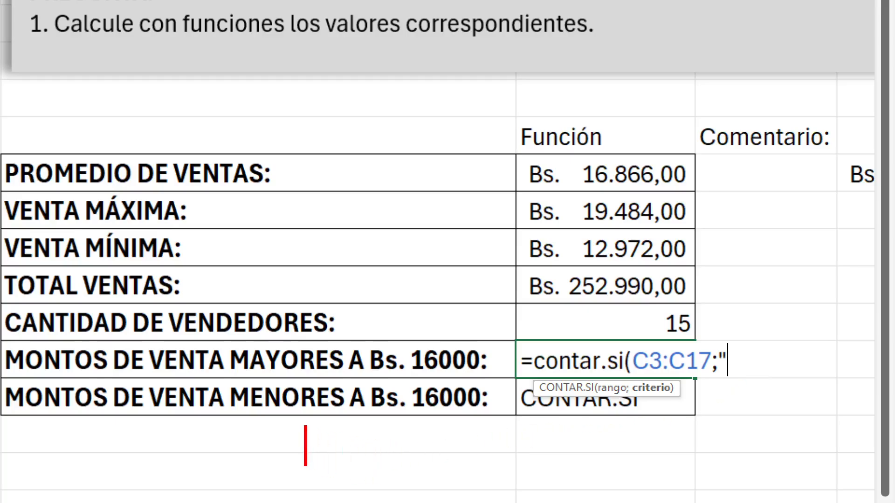
Write the annotation "Alt + 60 <" in red below the table and draw a red box around the < sign
type("Alt")
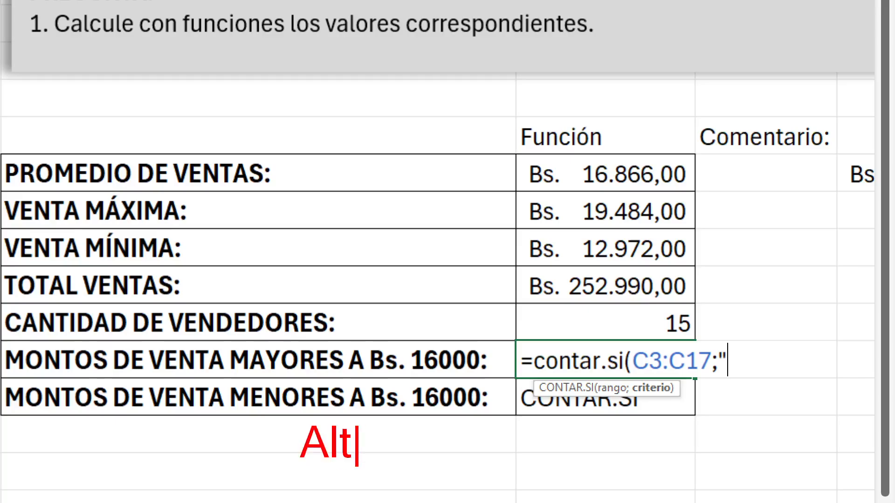
type(" + 60")
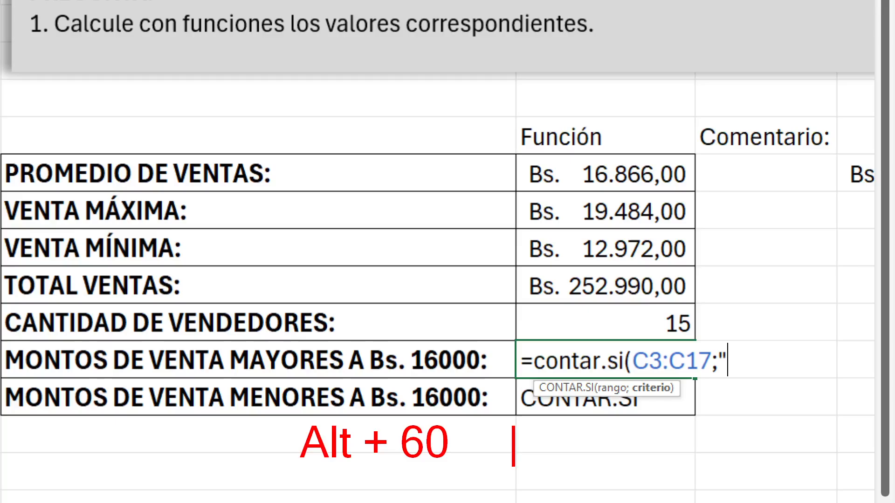
type("     <")
left_click_drag(496, 421, 551, 459)
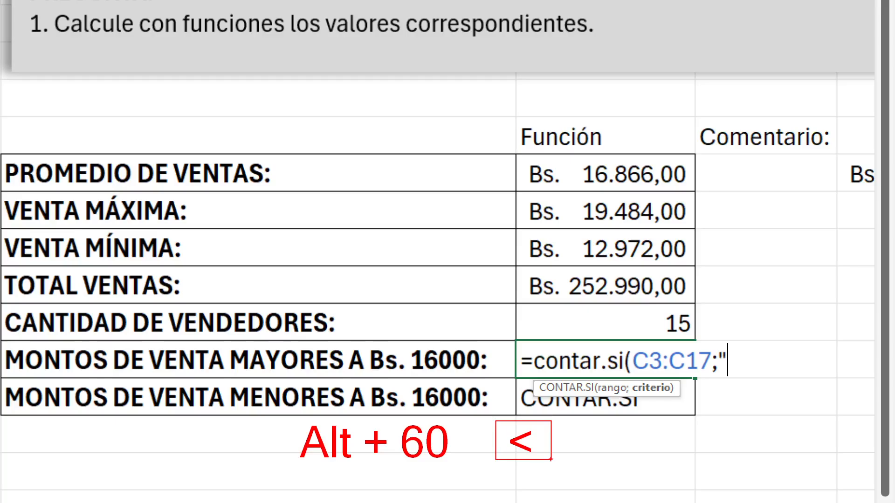
Save the annotated screen capture as c13 and leave the annotation view
key("ctrl+s")
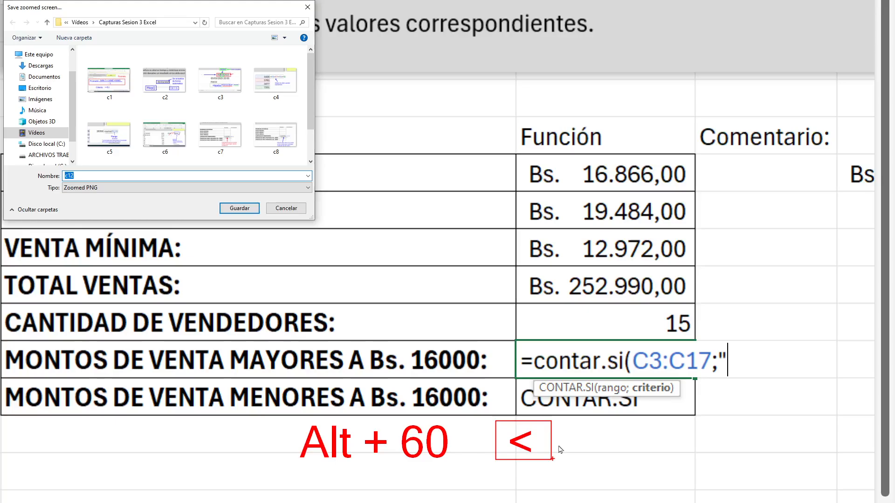
type("c13")
key("Return")
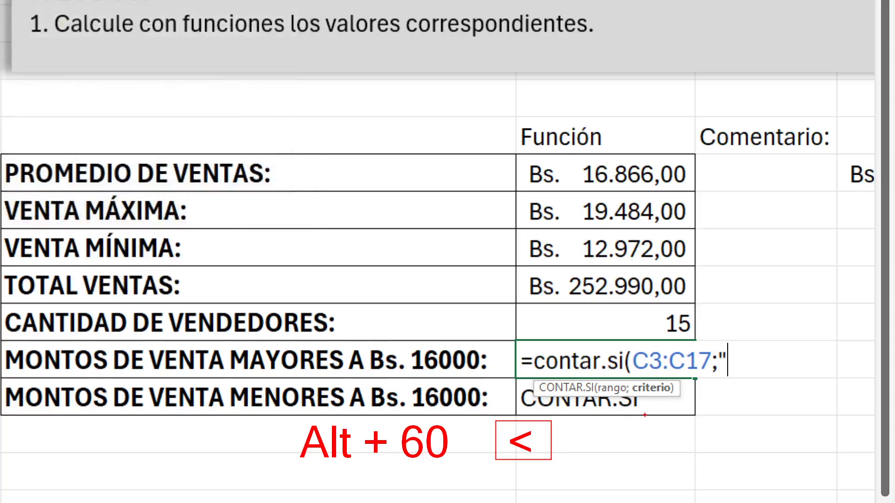
key("Escape")
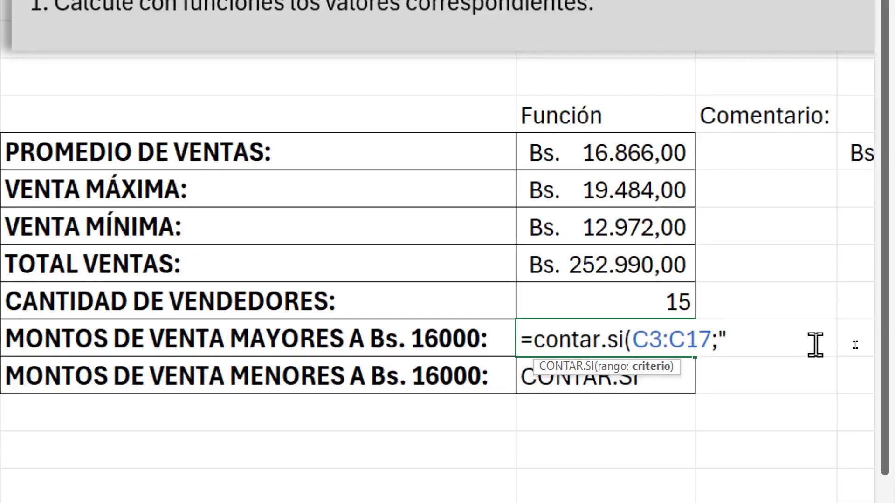
Clear the unfinished formula for sales above Bs. 16000 in F12 and restart it as =contar.si(
key("BackSpace")
key("BackSpace")
key("BackSpace")
key("BackSpace")
key("BackSpace")
key("BackSpace")
key("BackSpace")
key("BackSpace")
key("BackSpace")
key("BackSpace")
key("BackSpace")
key("BackSpace")
key("BackSpace")
key("BackSpace")
key("BackSpace")
key("BackSpace")
key("BackSpace")
key("BackSpace")
key("BackSpace")
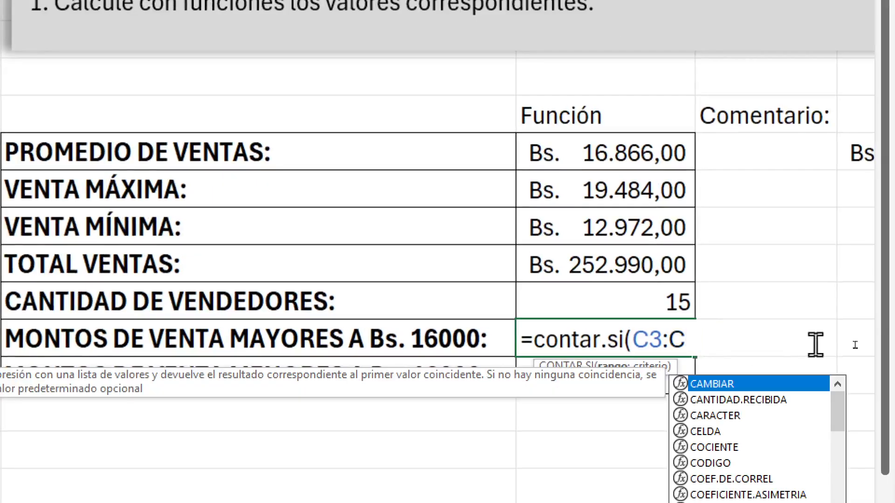
type("=")
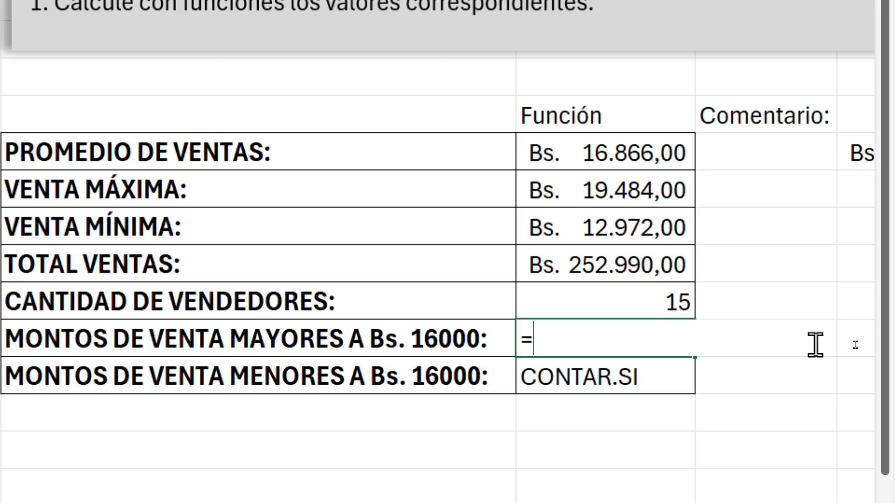
type("contar.")
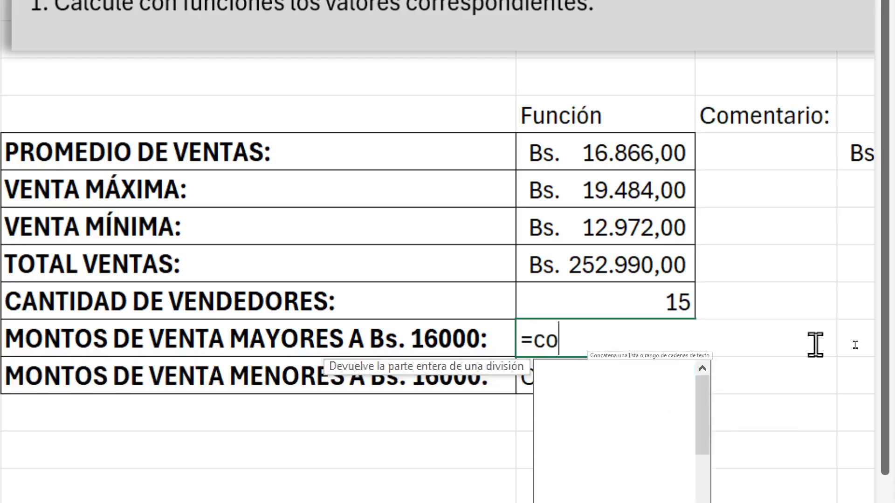
type("si(")
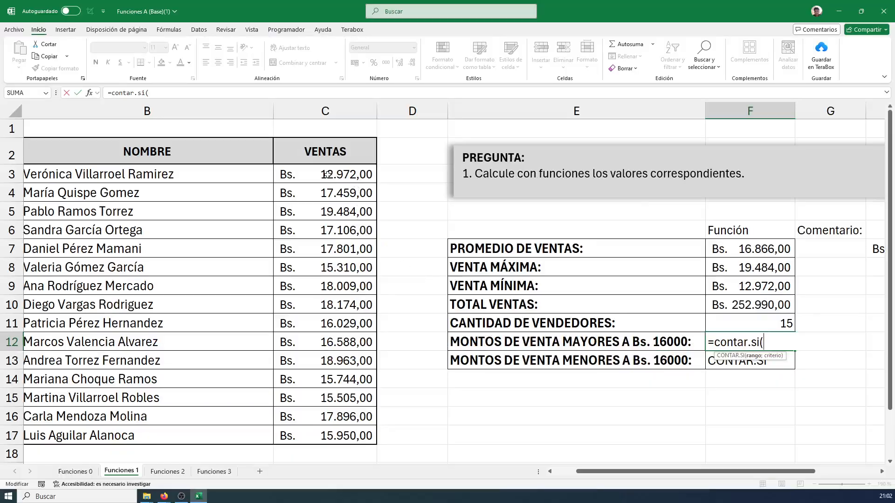
Use C3:C17 as the formula's range, add the criterion ">16000" in quotation marks and close the parenthesis
left_click_drag(327, 174, 335, 432)
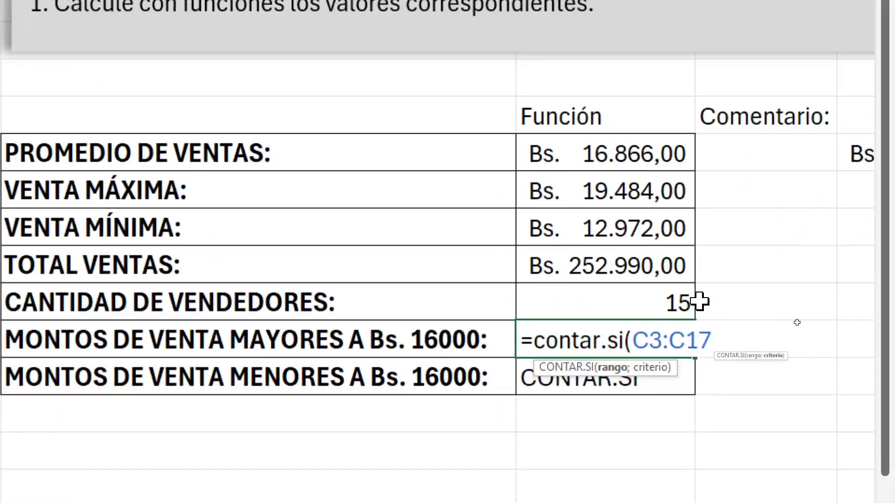
type(";")
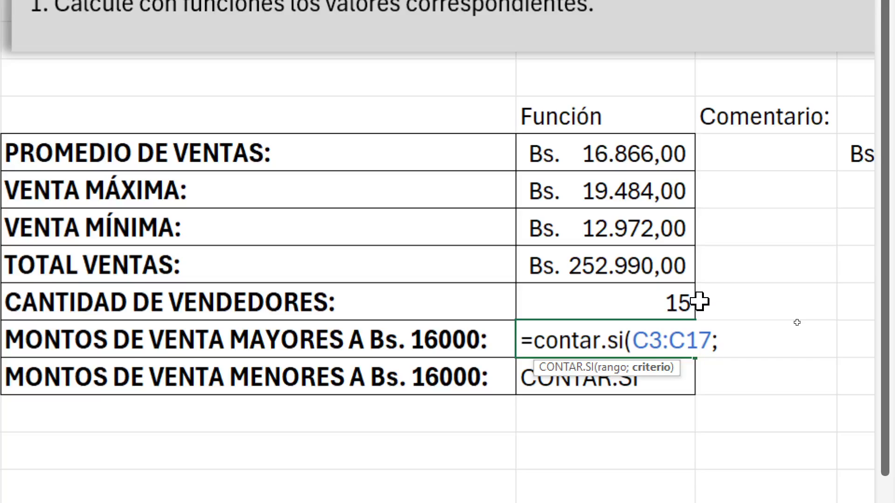
type("\"")
type(">160")
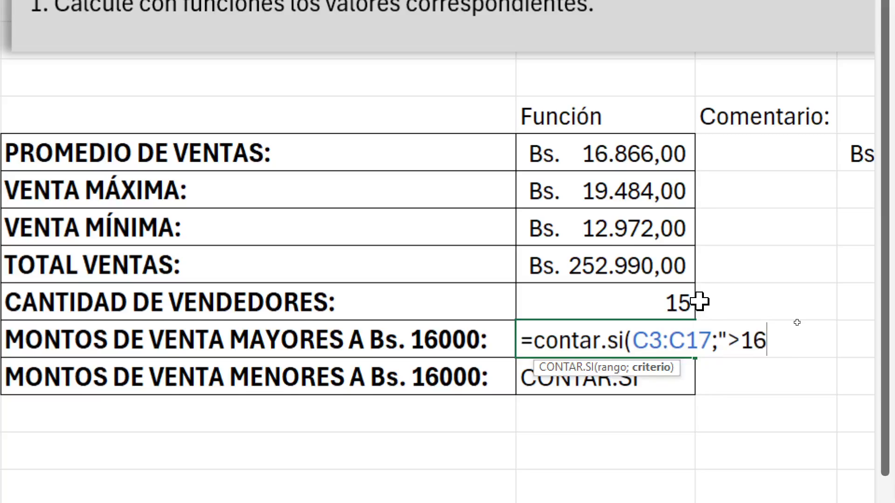
type("0\")")
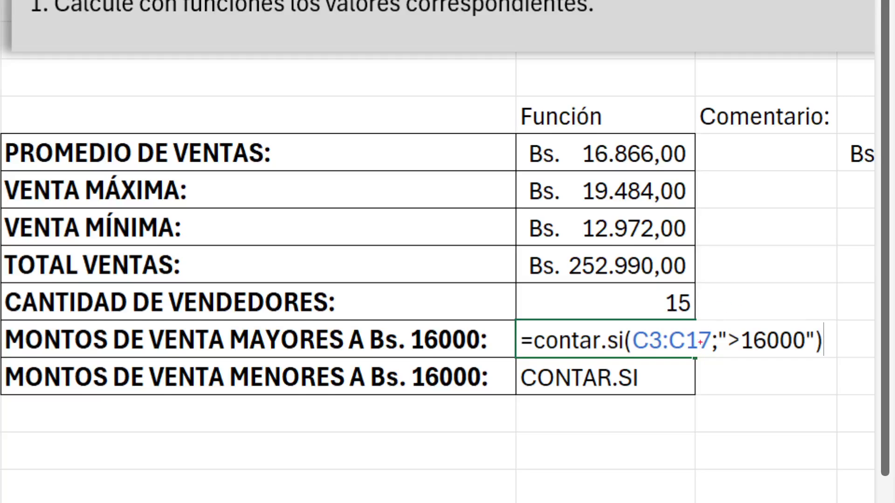
Draw red arrows to C3:C17 and 16000 in the formula and label them "Rango" and "Criterio"
left_click_drag(665, 351, 687, 404)
left_click_drag(761, 326, 786, 279)
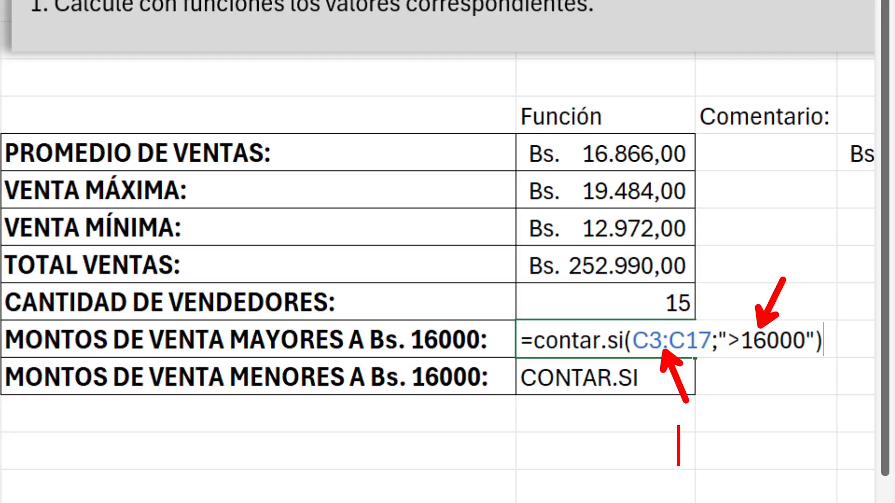
left_click(655, 416)
type("Rango")
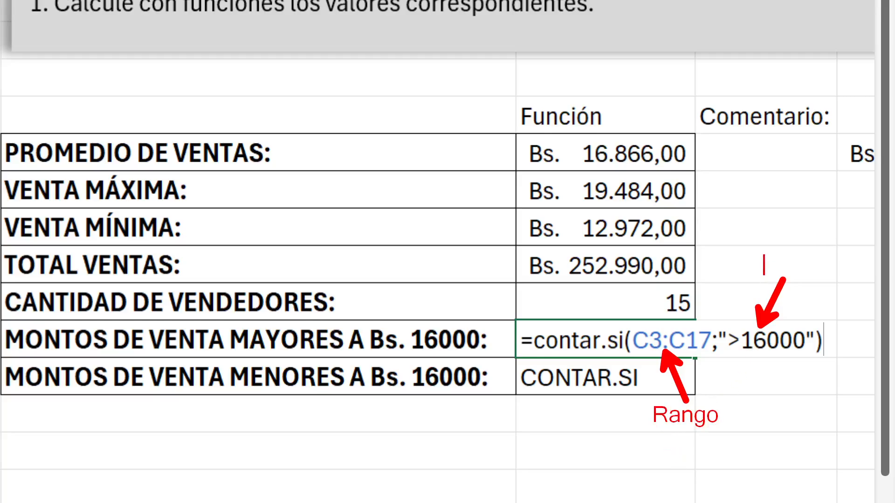
left_click(752, 261)
type("Criterio")
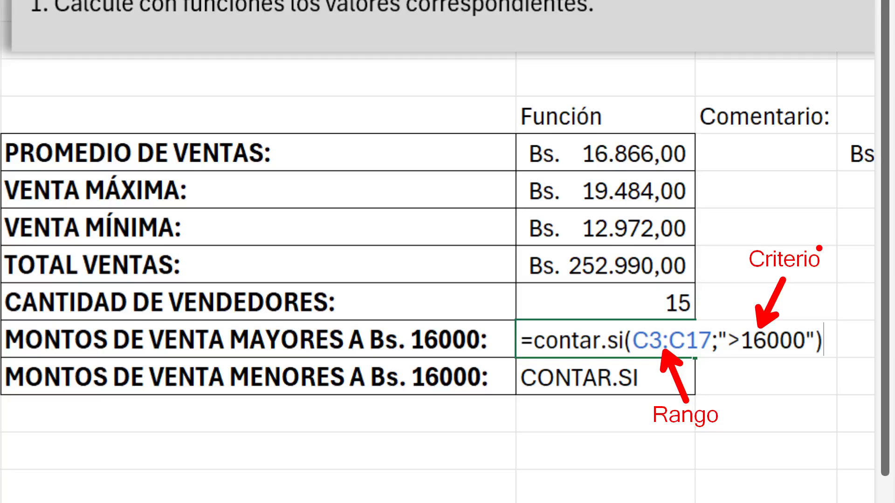
Save the annotated screen capture as c14, leave the annotation view and enter the finished formula in F12
key("ctrl+s")
type("c")
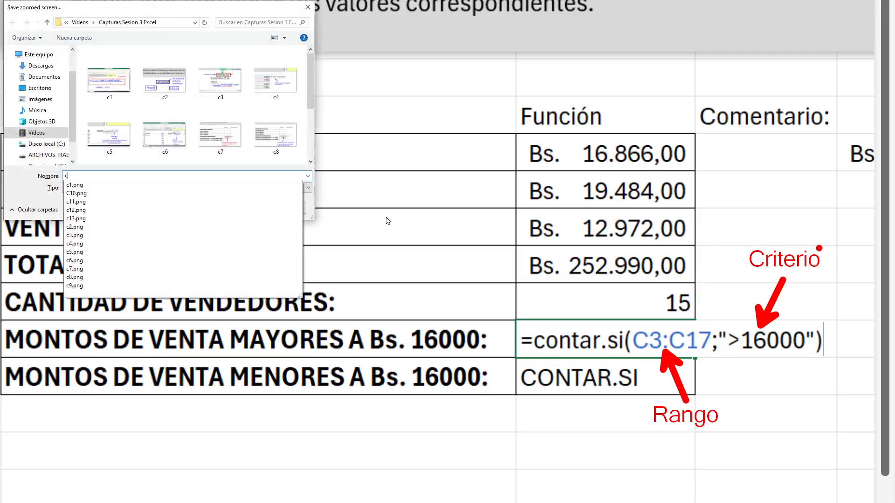
type("14")
key("Return")
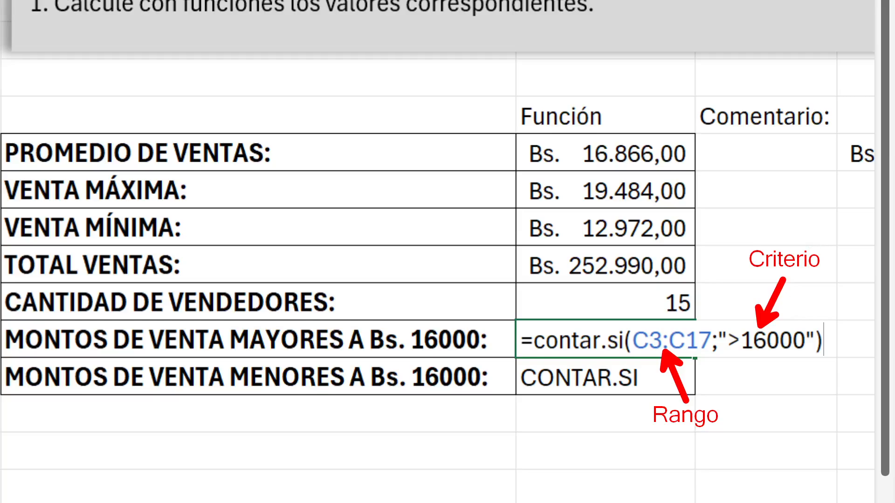
key("Escape")
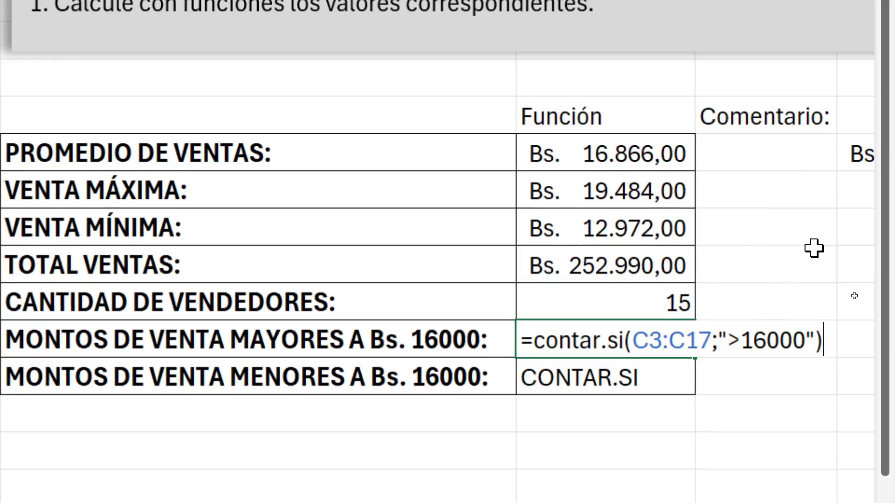
key("Return")
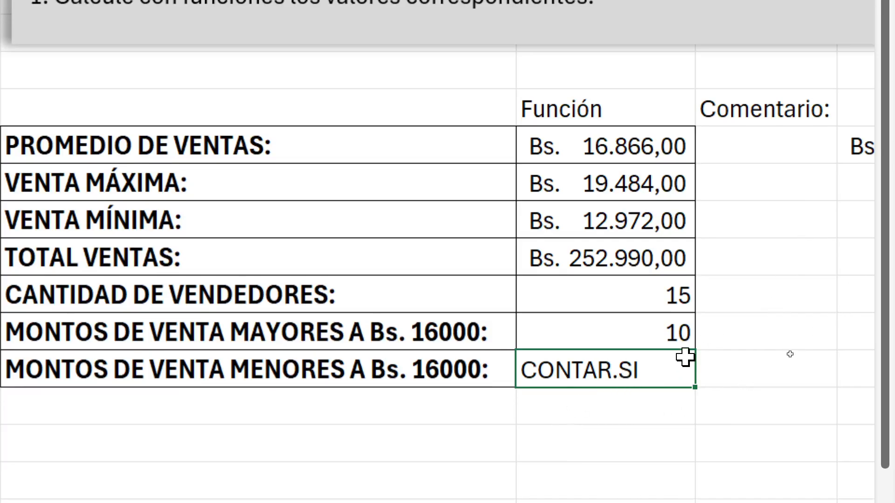
Clear the placeholder text in F13 for sales below Bs. 16000 and start the formula =contar.si(
key("Delete")
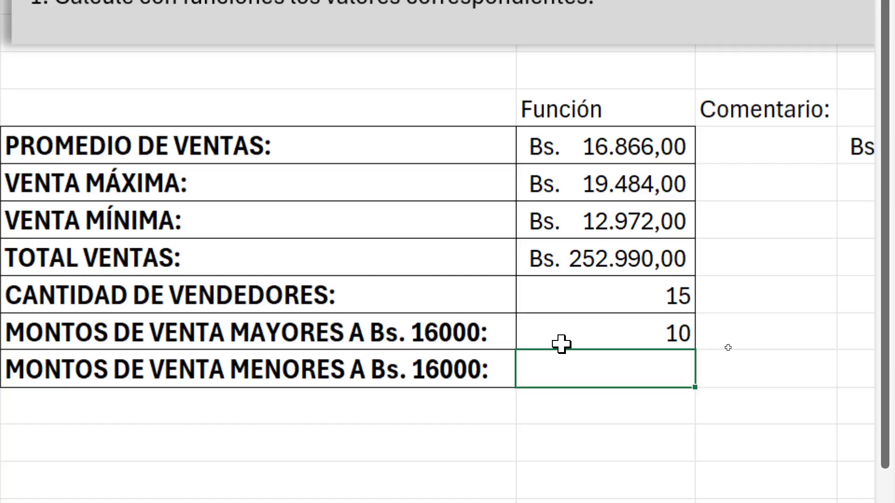
type("=")
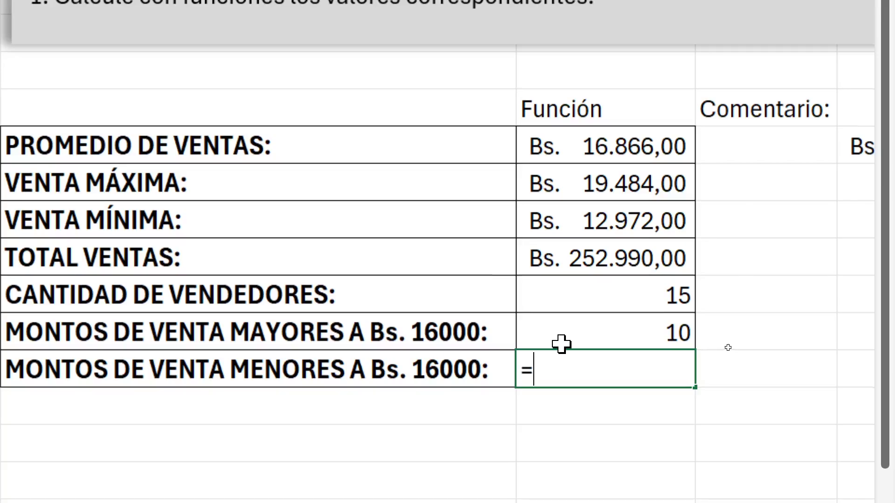
type("cont")
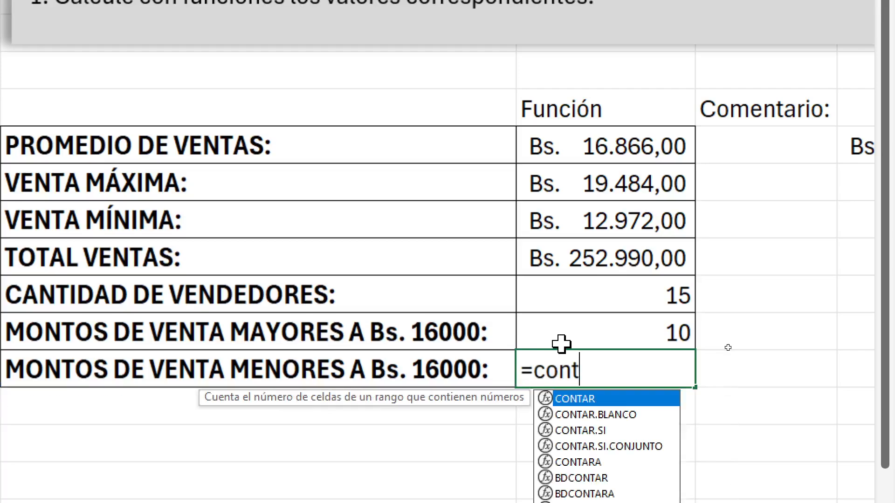
type("ar.si")
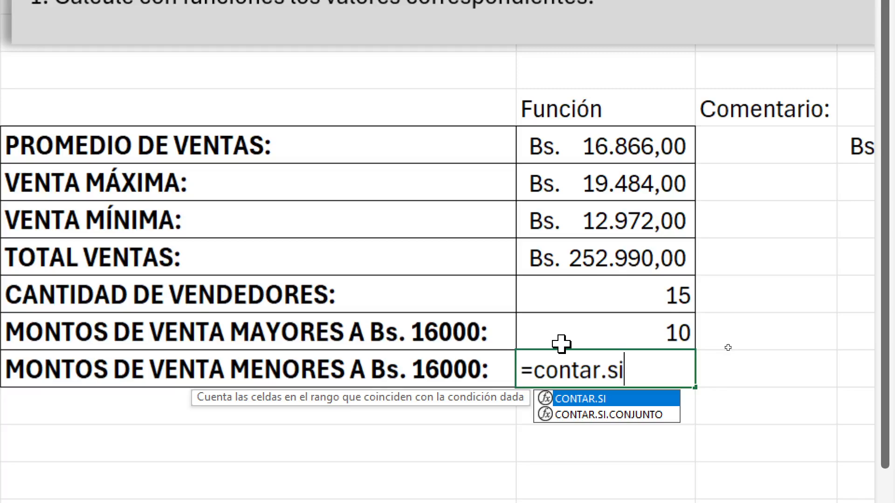
type("(")
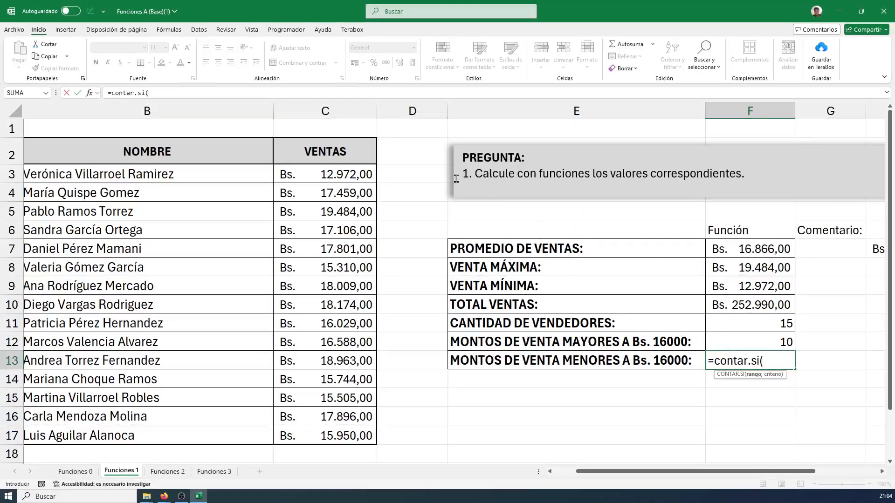
Complete the F13 formula with range C3:C17 and the quoted criterion "<16000", close the parenthesis and enter it
left_click_drag(343, 171, 327, 435)
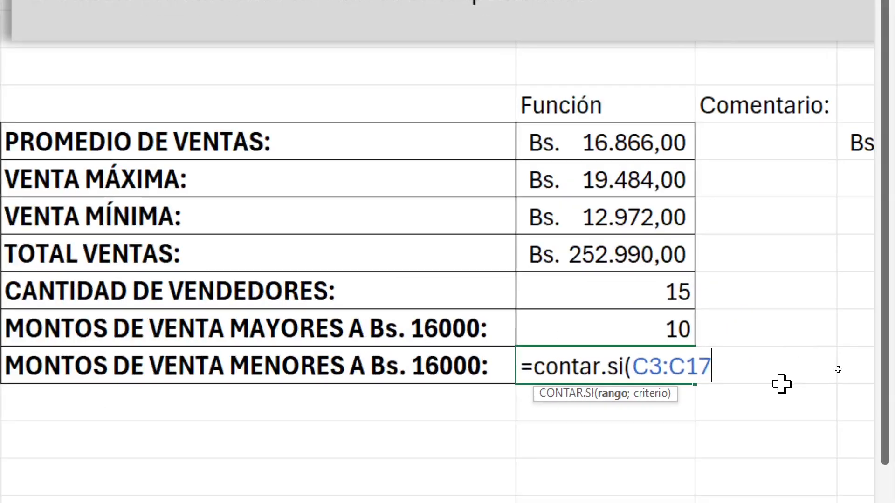
type(";")
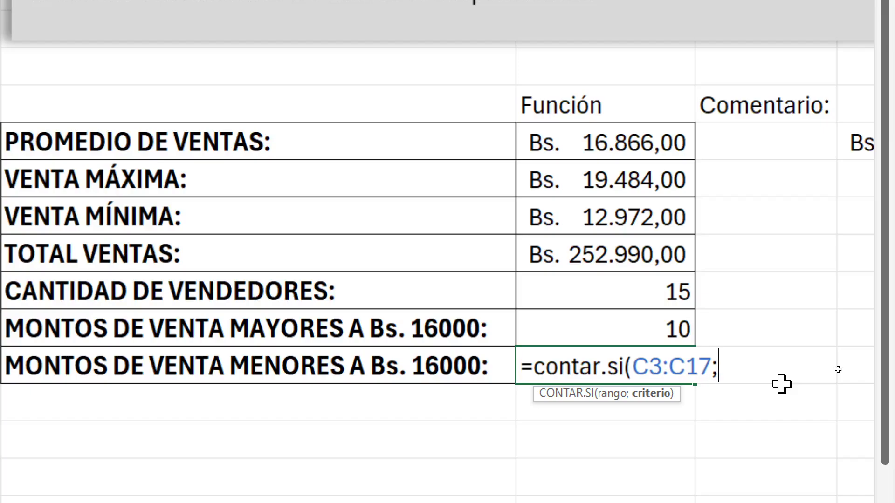
type("\"")
type("<16")
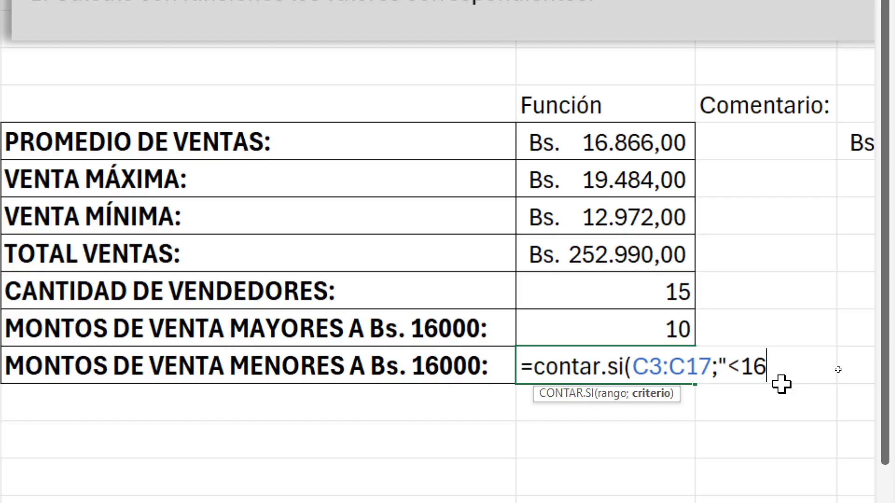
type("000")
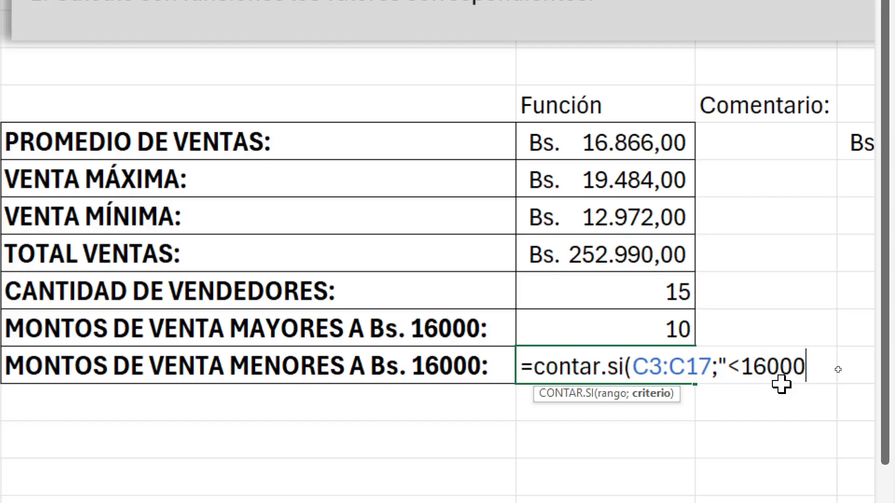
type("\")")
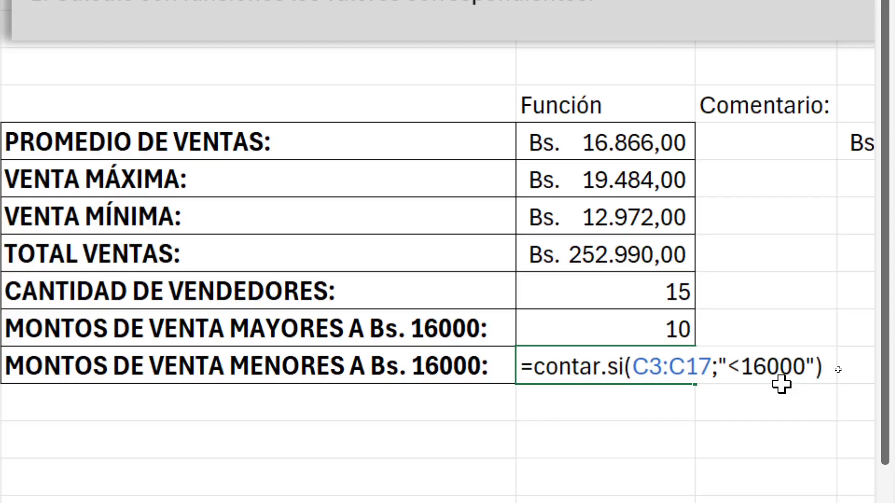
key("Return")
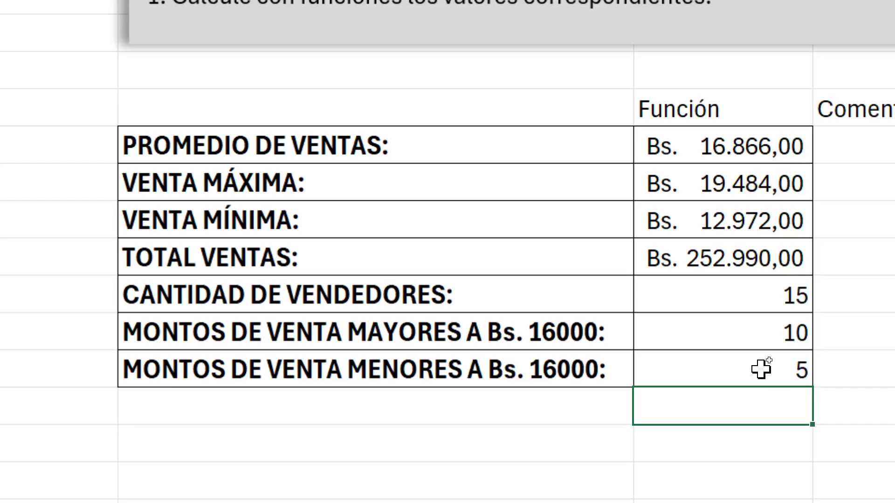
Start an example product list in H11 with the entry COCA COLA 2LT
left_click(771, 340)
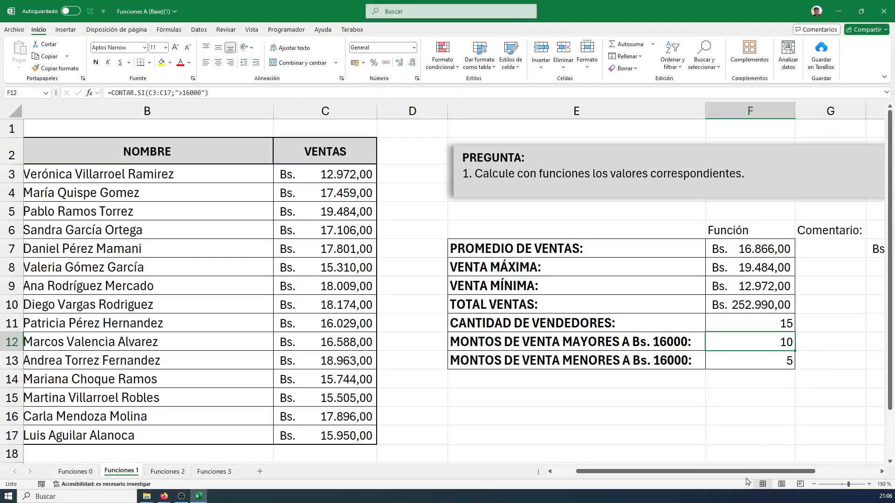
left_click_drag(743, 472, 810, 470)
left_click(685, 322)
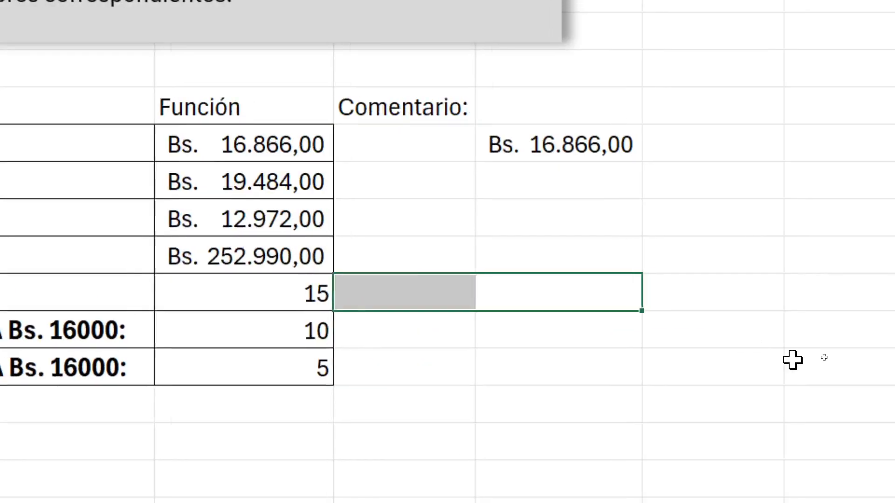
left_click(562, 334)
left_click(546, 284)
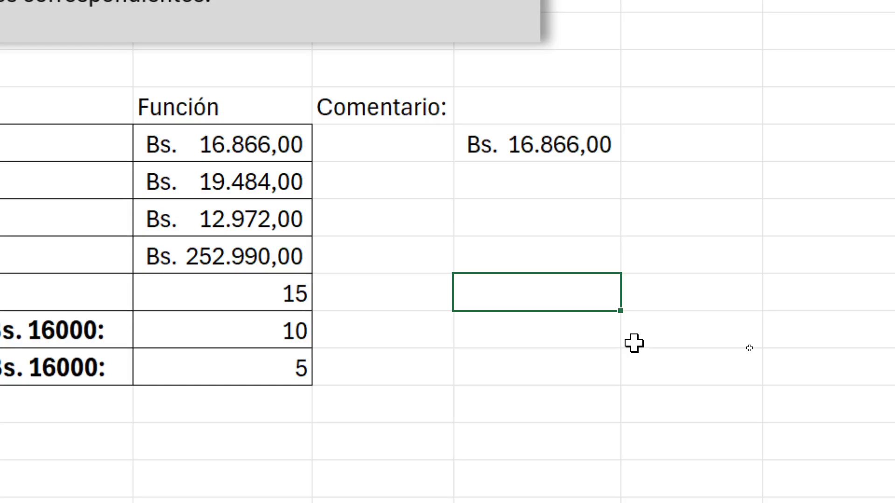
type("COCA ")
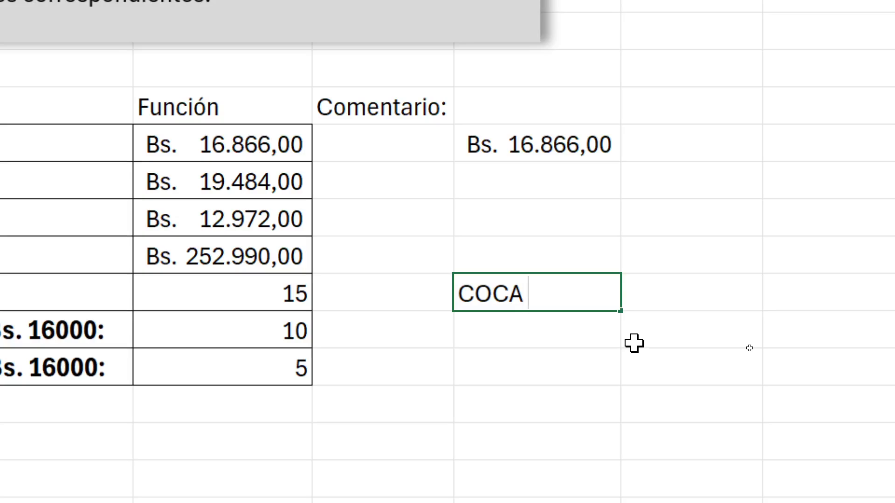
type("COLA")
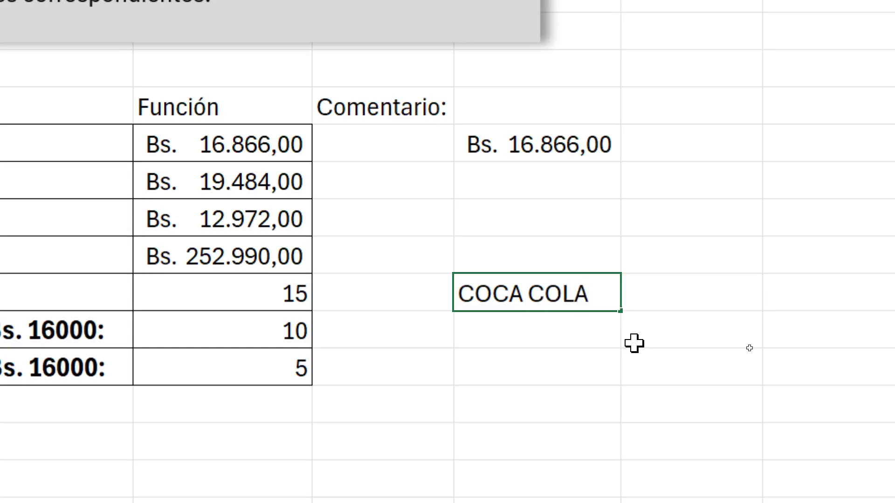
type(" 2LT")
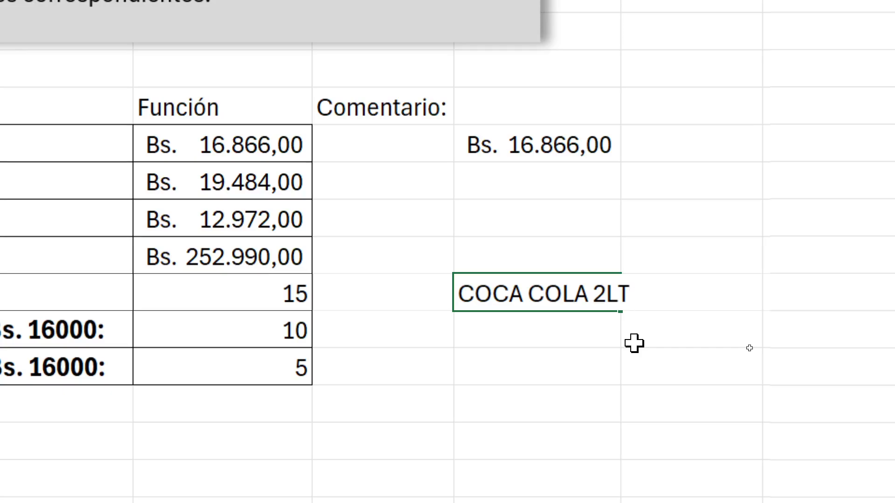
key("Return")
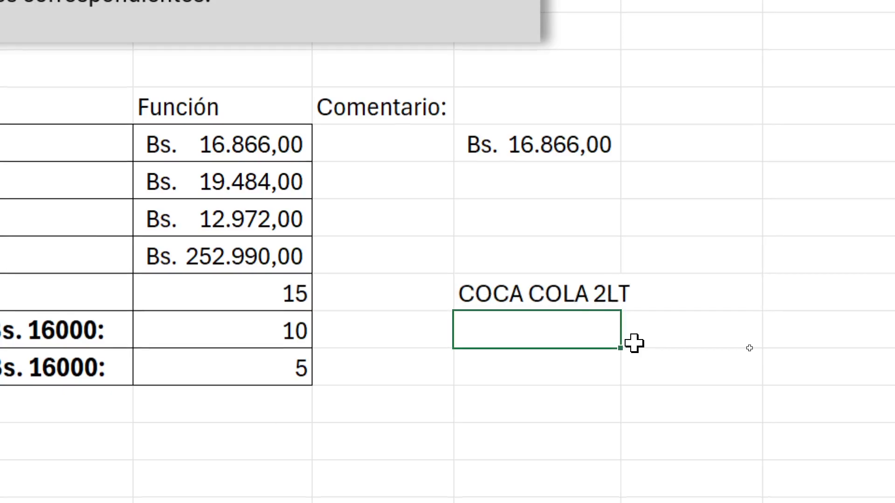
Add GALLETAS, ARROZ, FIDEO and CARNE to the product list in H12:H15
type("GALE")
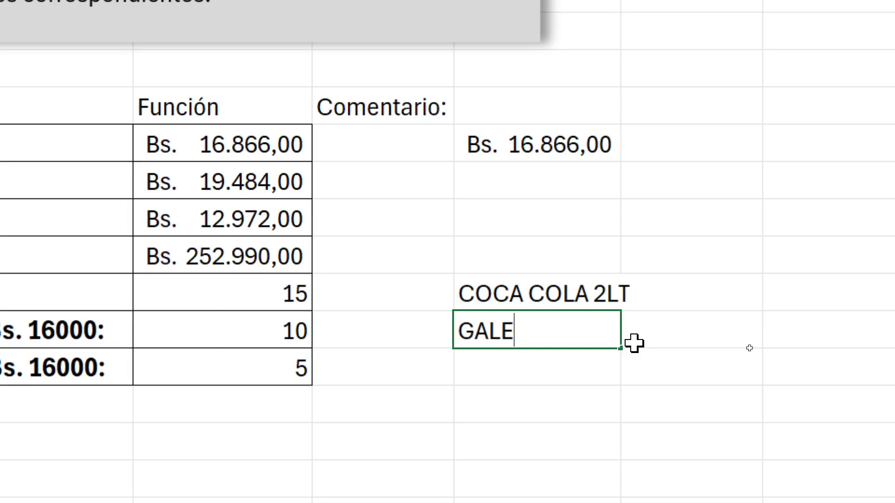
key("BackSpace")
type("LETAS")
key("Return")
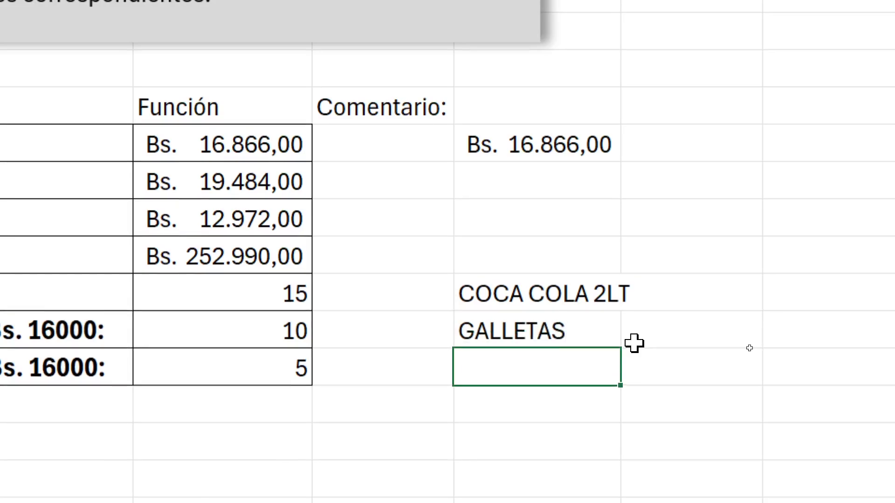
type("ARROZ")
key("Return")
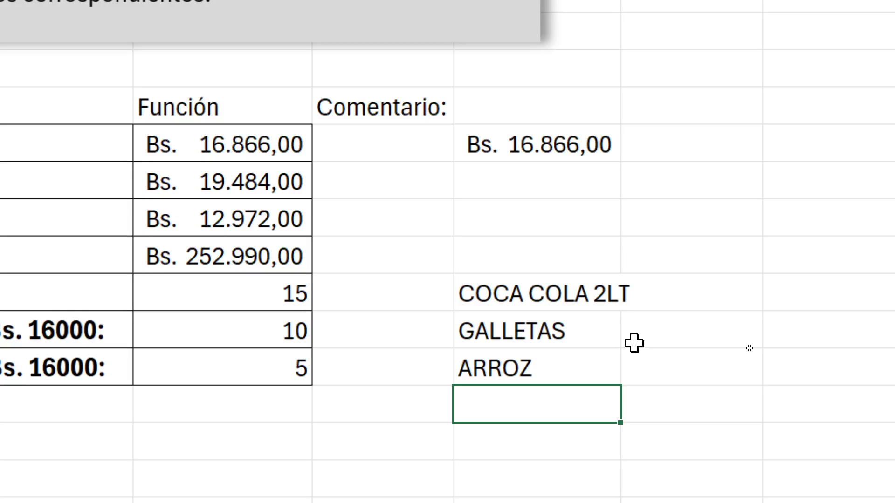
type("FIDEO")
key("Return")
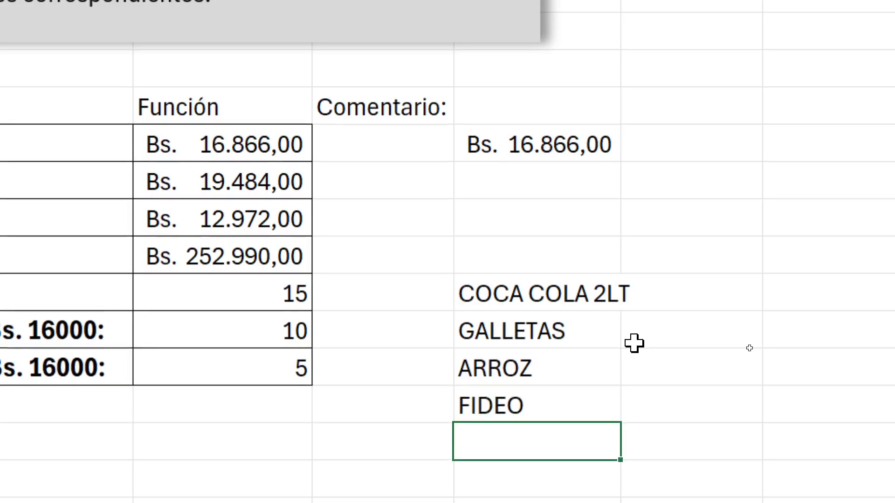
type("C")
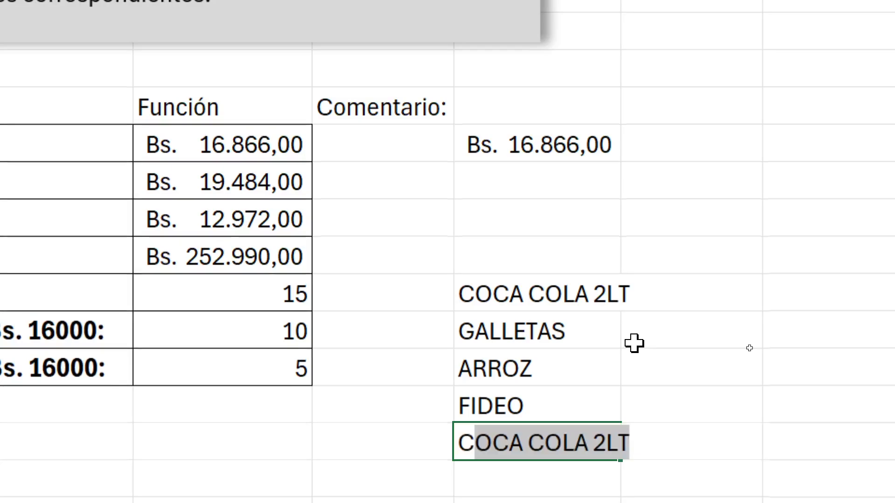
type("ARNE")
key("Return")
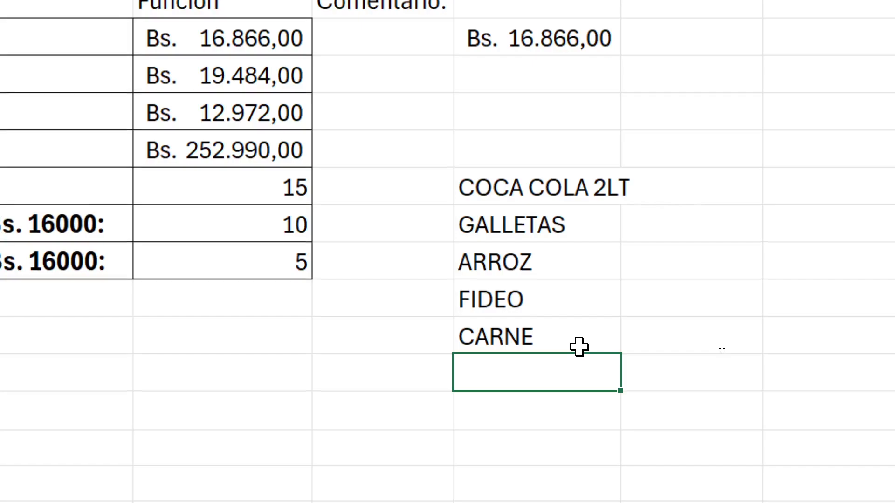
Continue the product list in H16:H20 with PAN, CARNE, ARROZ, GALLETAS and CARNE
type("PAN")
key("Return")
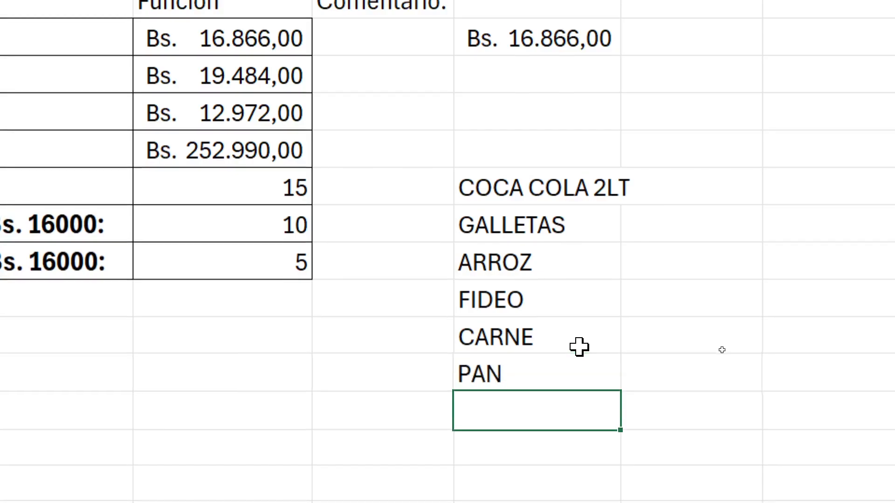
type("CARNE")
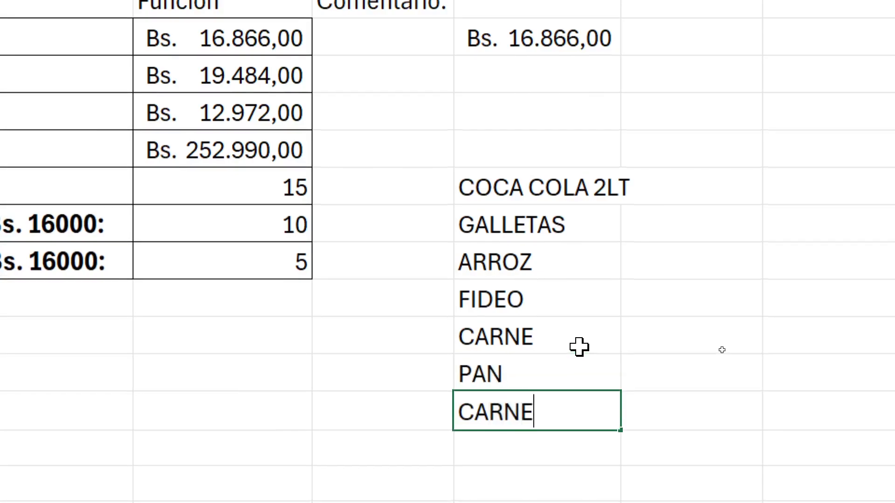
key("Return")
type("ARROZ")
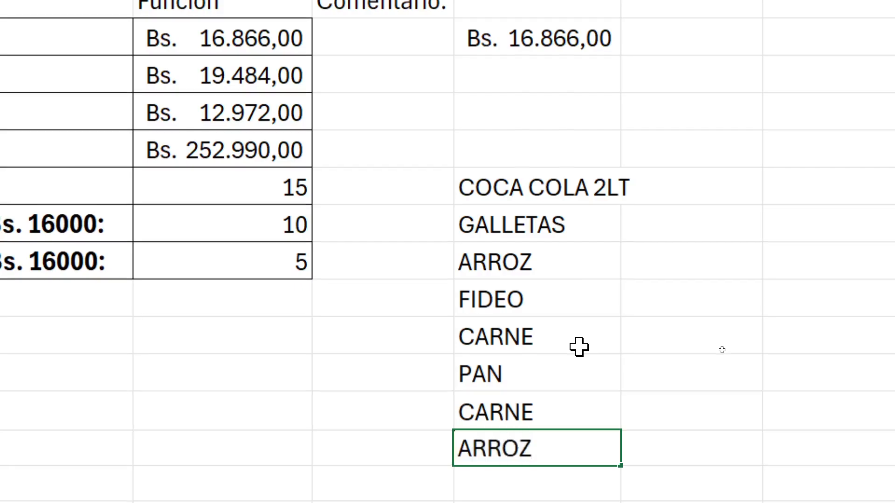
key("Return")
scroll(579, 347, "down", 2)
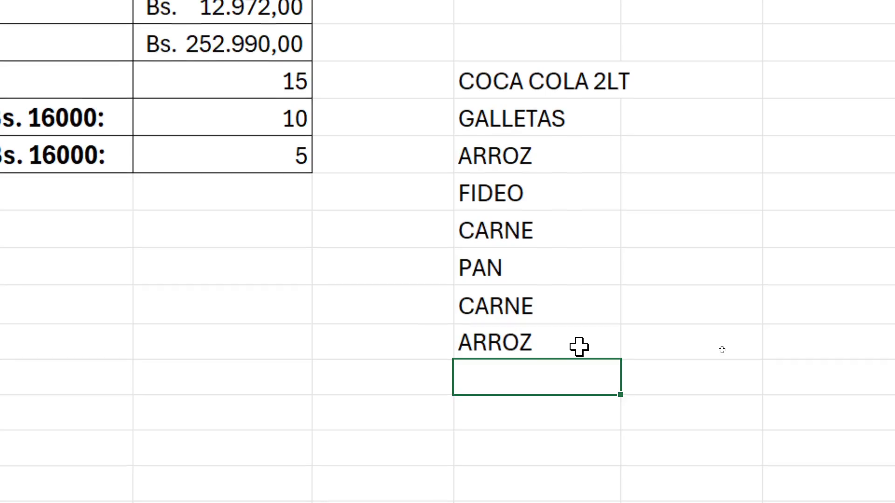
type("GALLETAS")
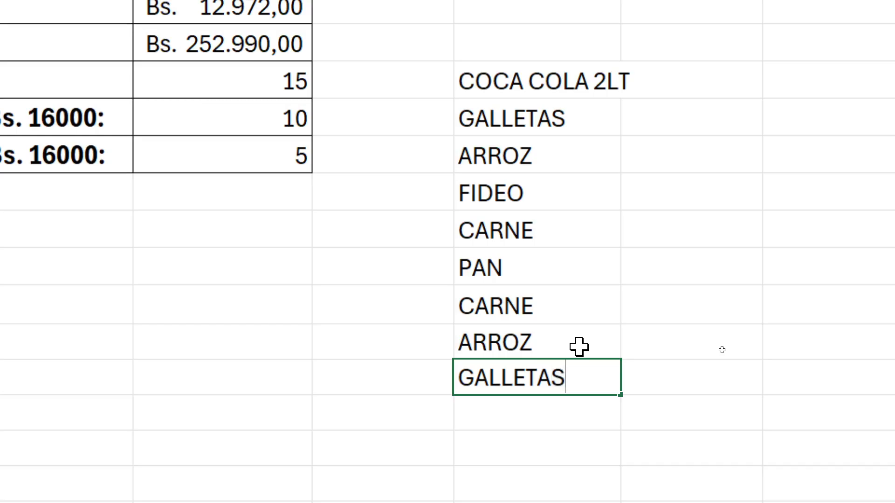
key("Return")
type("CARNE")
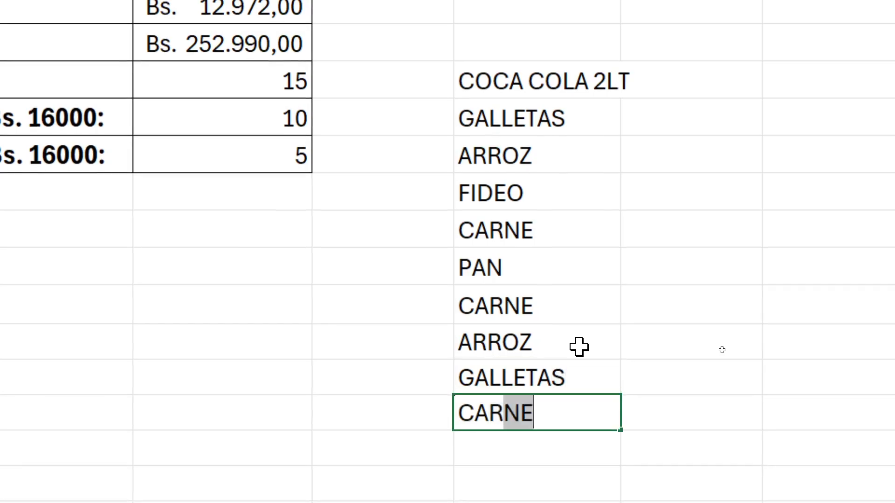
key("Return")
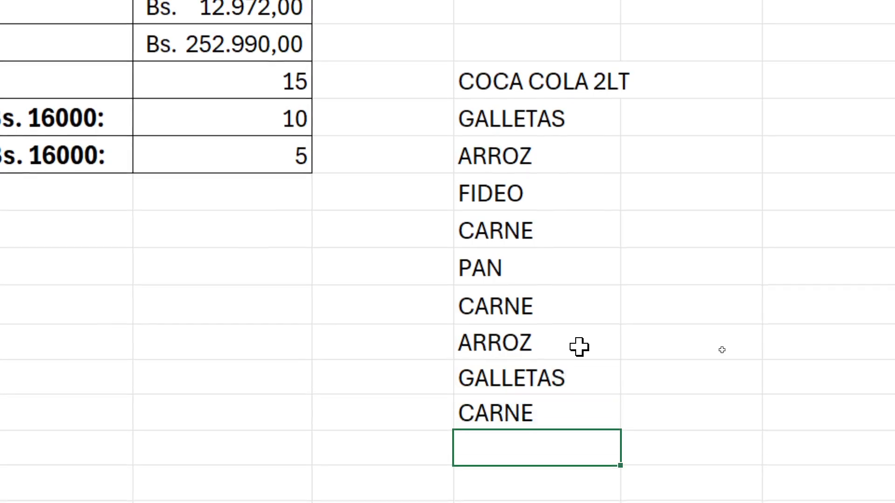
Add PEPSI 3 LT to the product list in H21
type("PEPSI")
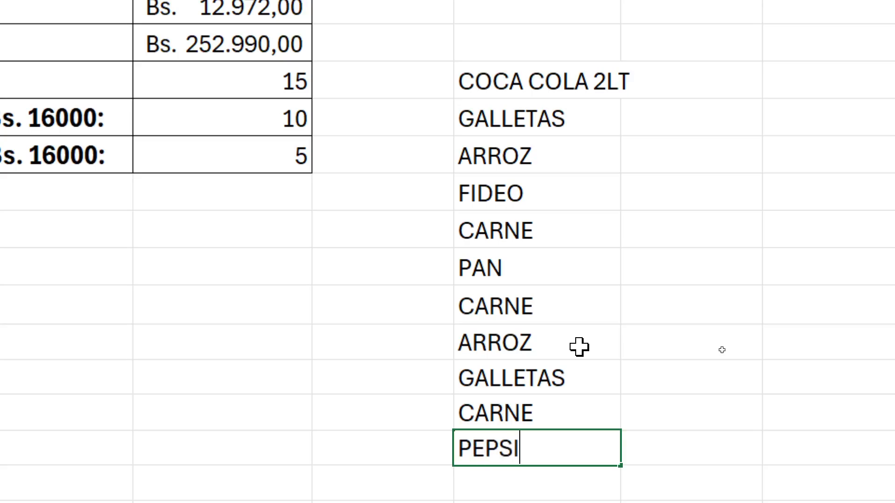
type(" 2")
key("BackSpace")
type("3 LT")
key("Return")
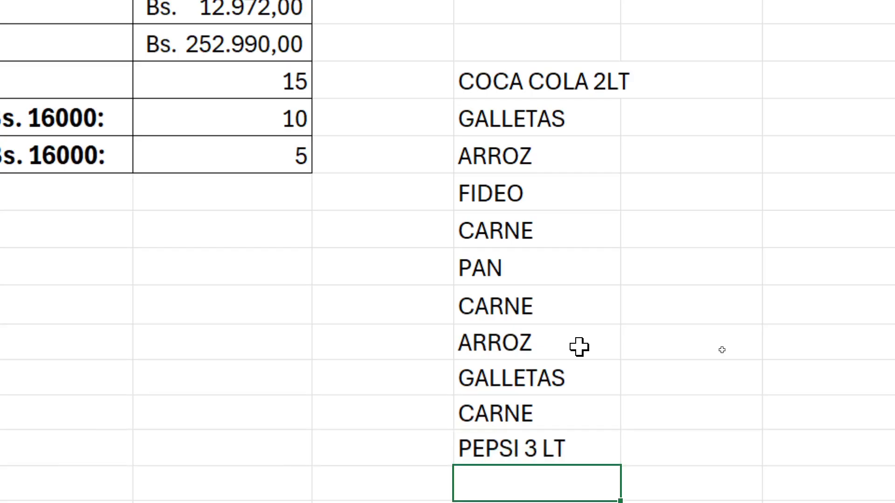
Continue the product list in H22:H24 with CARNE, POLLO and PIPOCAS
scroll(580, 347, "down", 1)
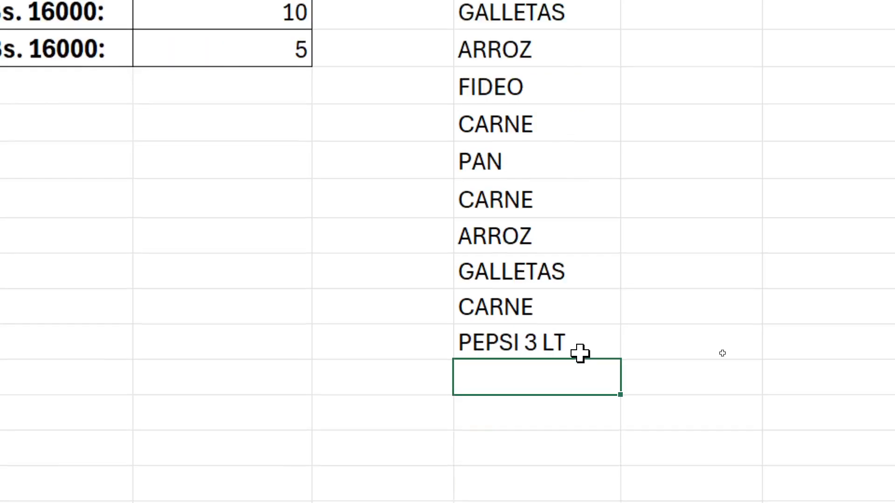
type("CARNE")
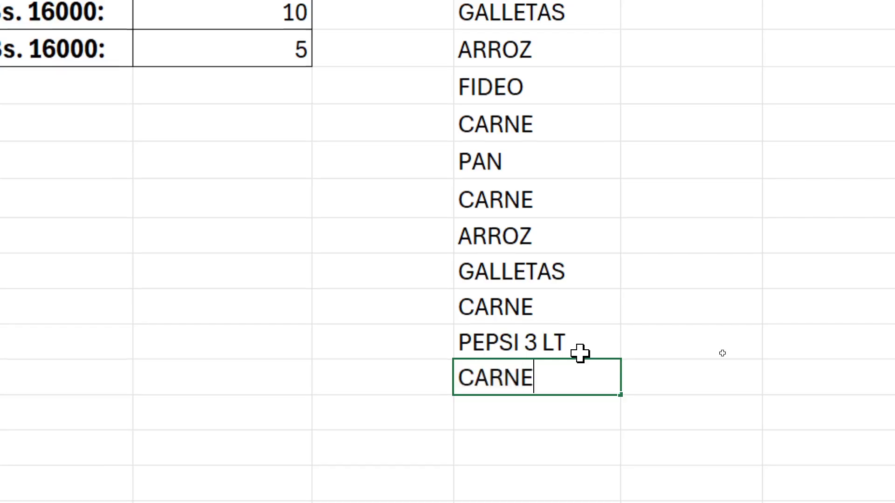
key("Return")
type("POLLO")
key("Return")
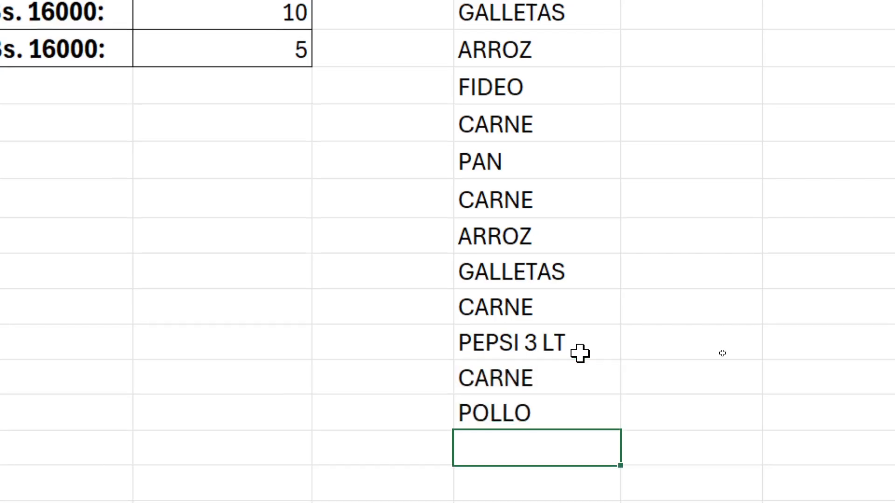
type("PIPOCAS")
key("Return")
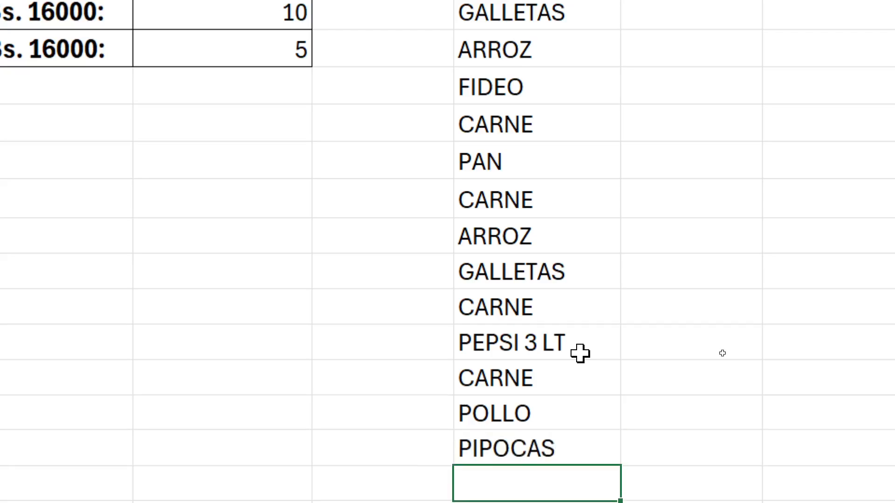
Finish the product list with FIDEO in H25 and PAN in H26
type("FIDEO")
key("Return")
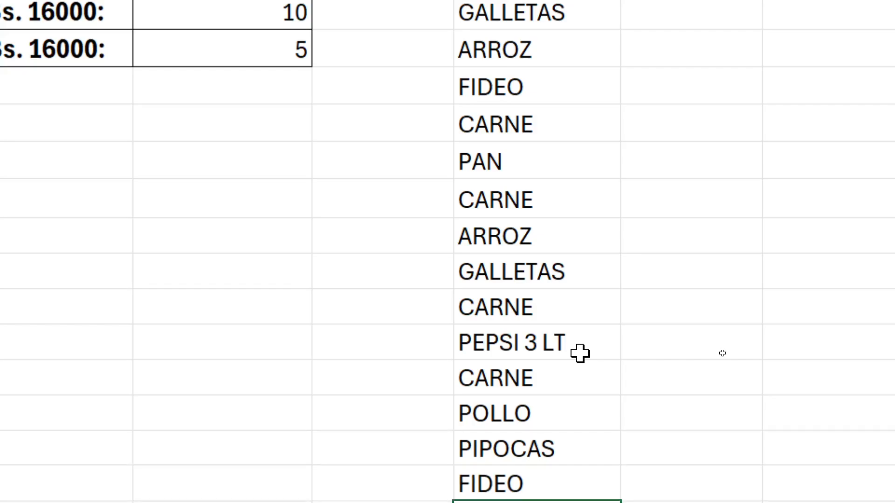
scroll(580, 353, "down", 1)
scroll(574, 364, "up", 1)
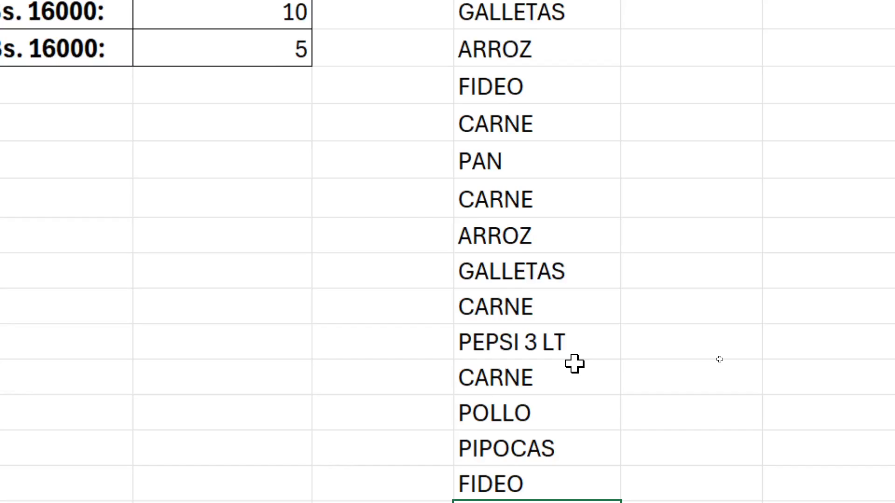
scroll(574, 364, "down", 2)
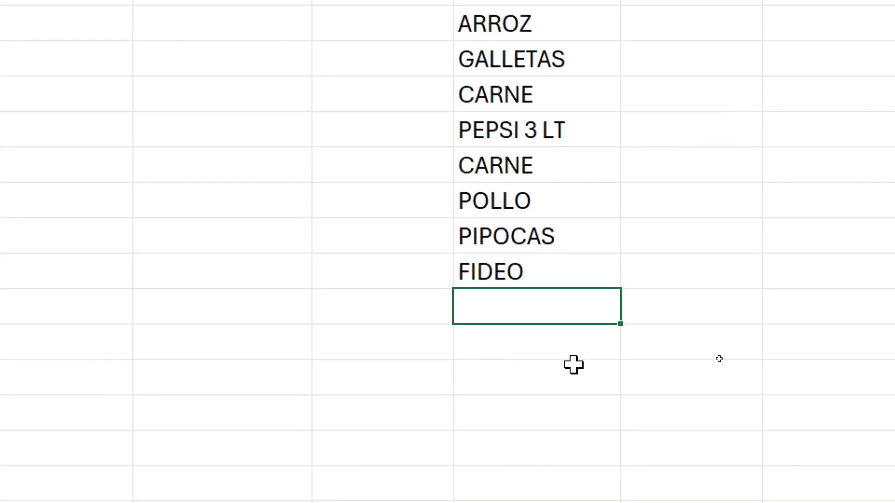
type("PAN")
key("Return")
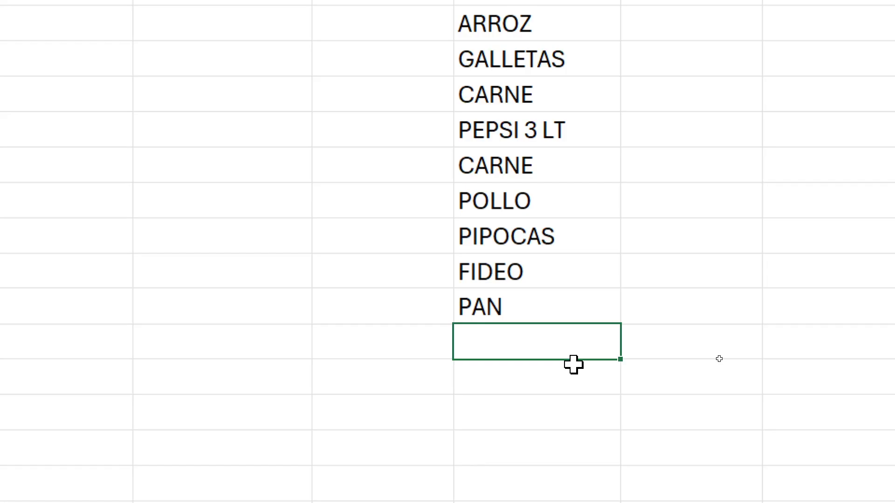
Review the completed product list from COCA COLA 2LT down to PAN by selecting H11:H26
scroll(573, 365, "up", 2)
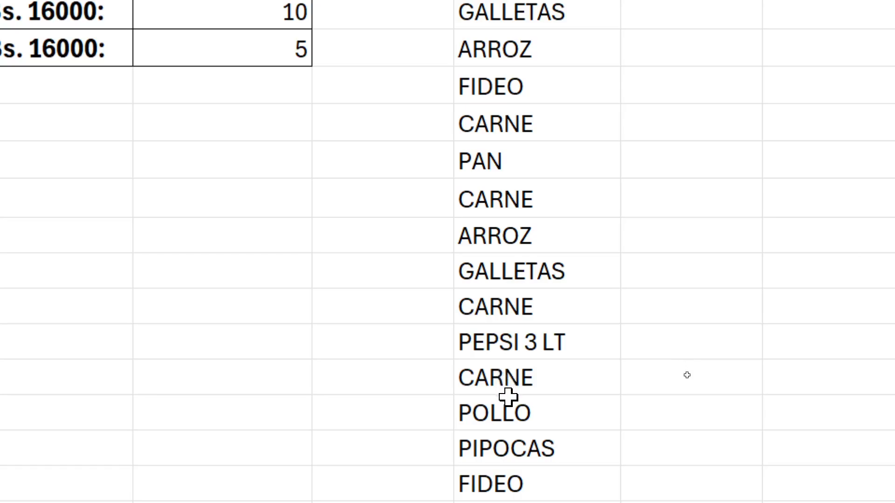
scroll(507, 396, "up", 2)
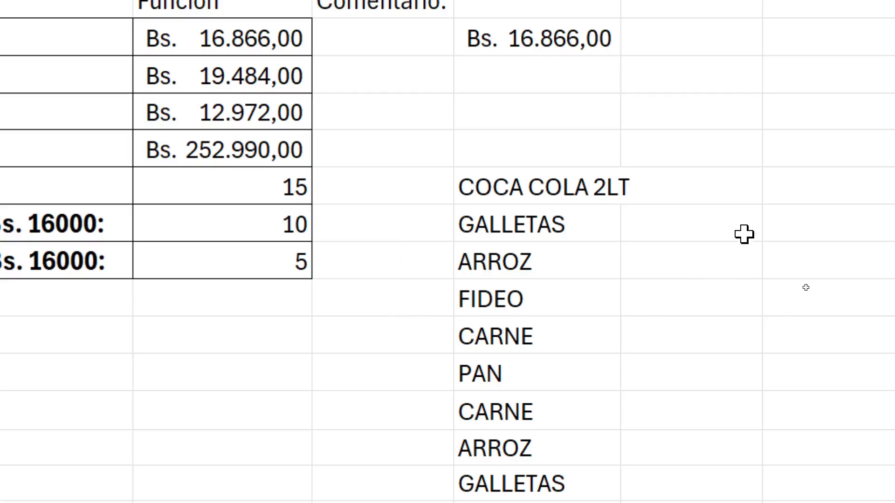
left_click_drag(736, 185, 776, 359)
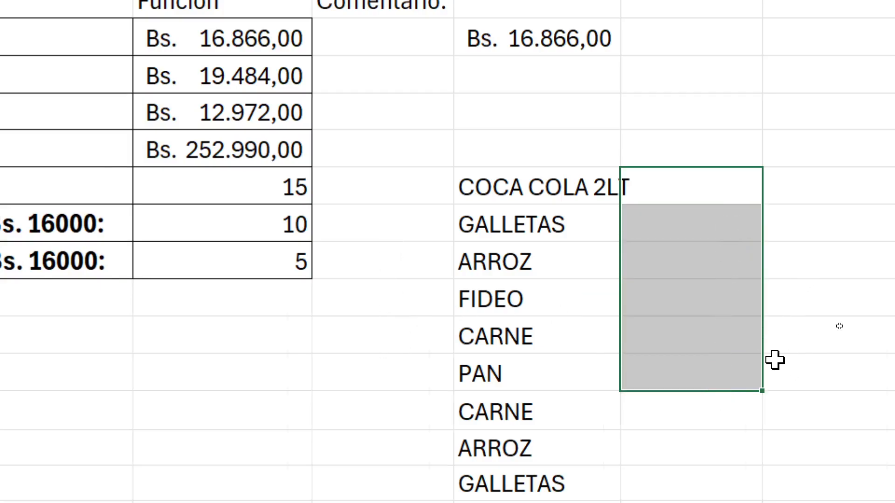
left_click_drag(493, 200, 534, 294)
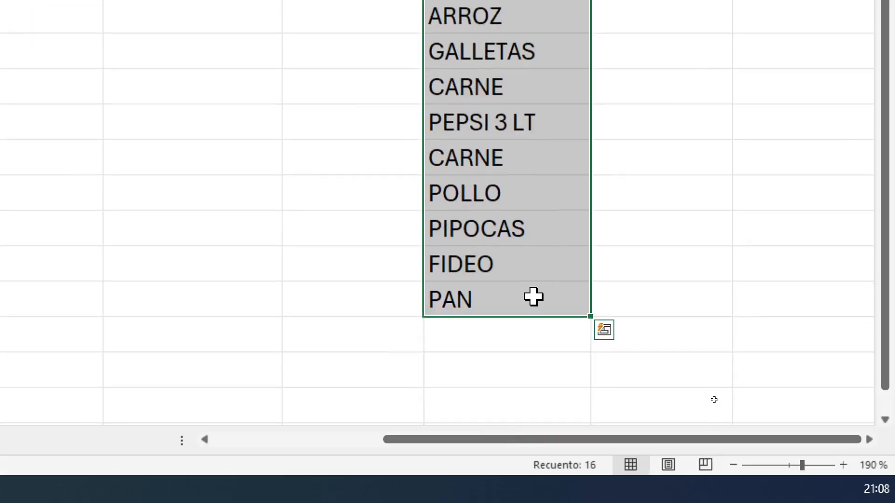
scroll(533, 294, "up", 4)
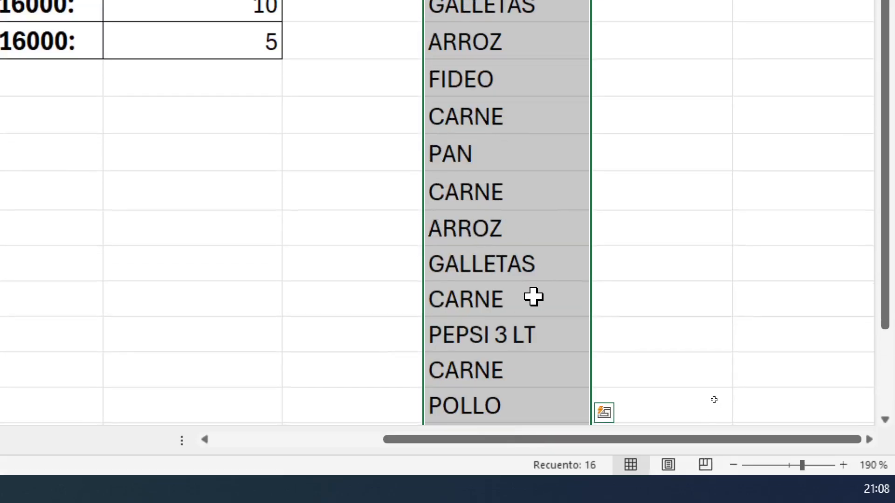
left_click(697, 169)
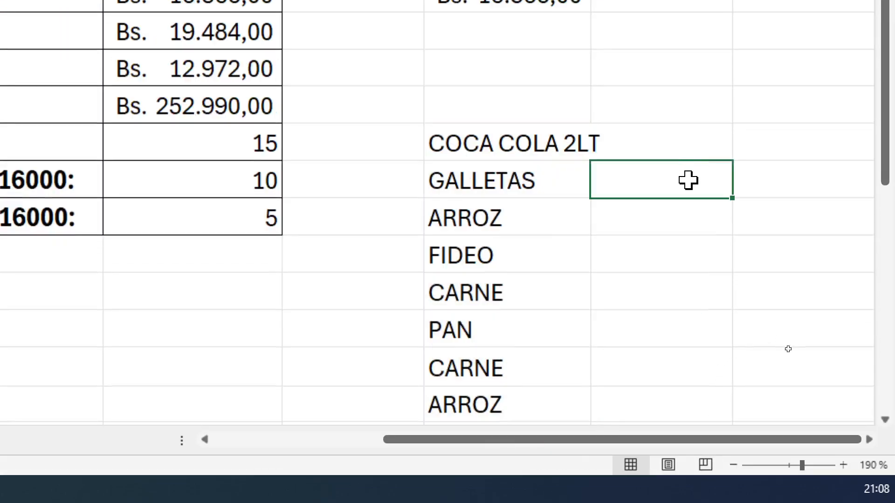
Go through the product list and point out each CARNE entry one after another
scroll(665, 256, "down", 2)
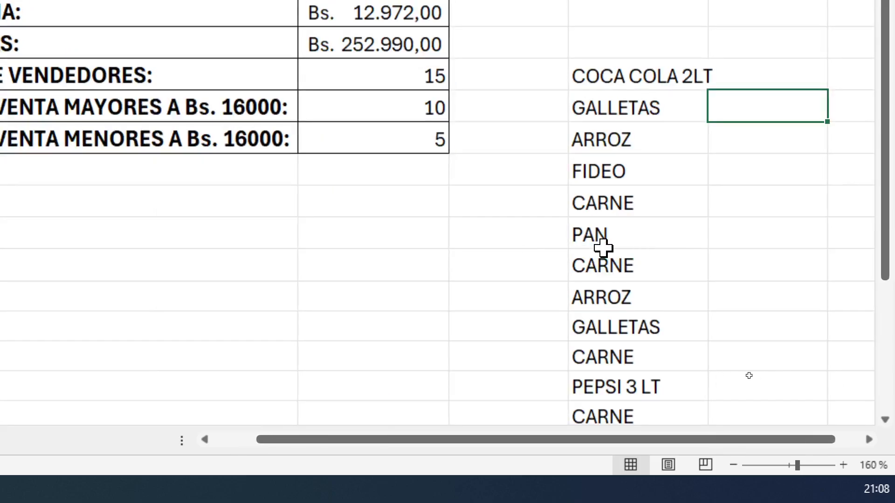
scroll(771, 248, "down", 1)
scroll(773, 248, "up", 1)
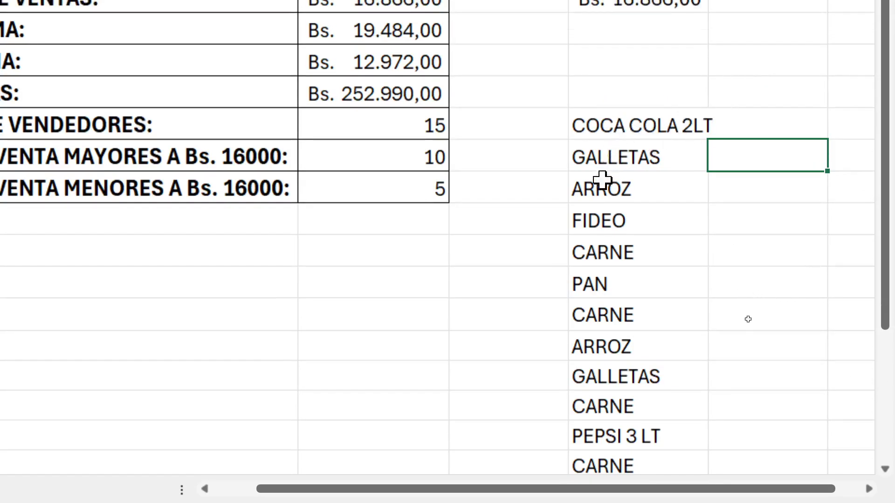
left_click(625, 252)
scroll(713, 276, "down", 1)
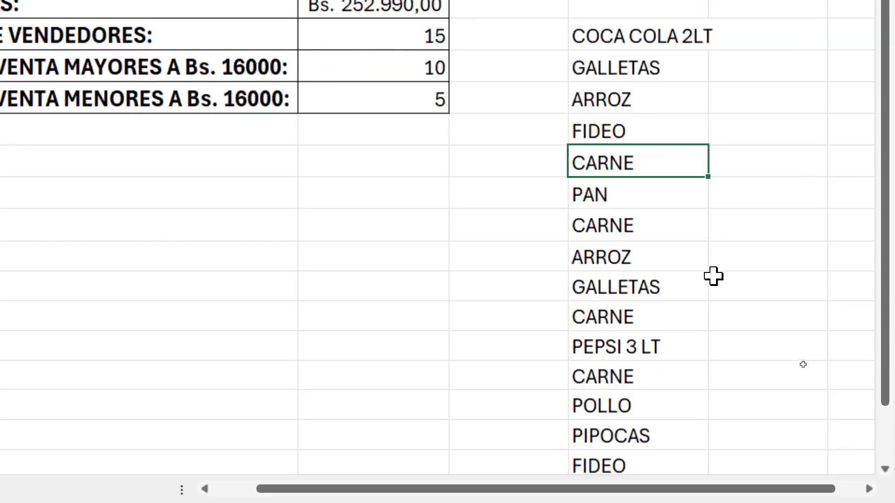
left_click(670, 223)
scroll(671, 228, "down", 1)
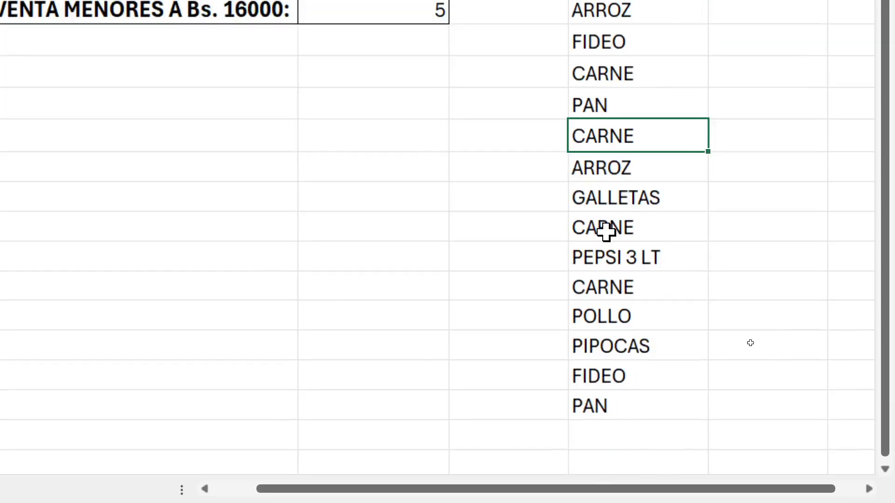
left_click(626, 226)
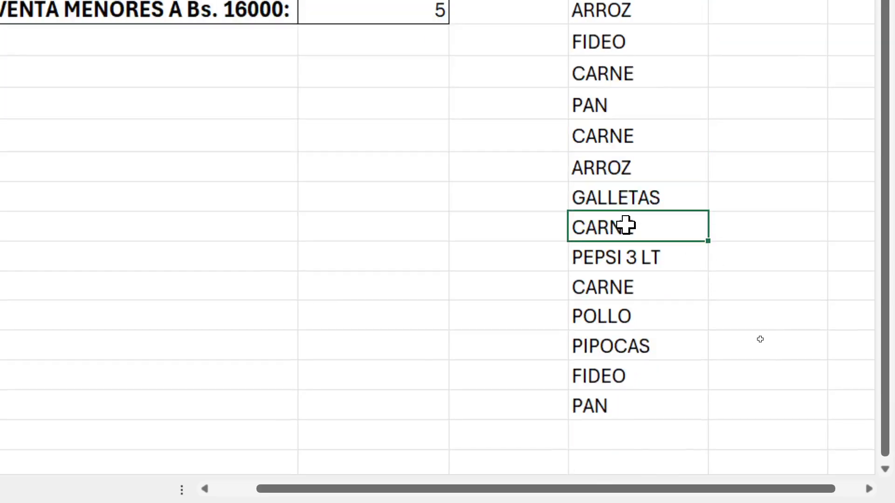
left_click(622, 285)
Point out the PAN entries in the product list, in H16 and H26
left_click(619, 402)
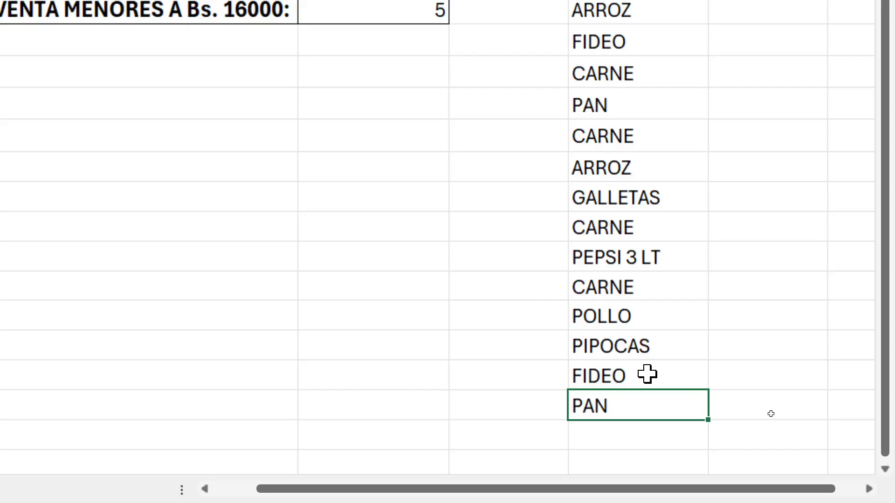
scroll(647, 374, "up", 1)
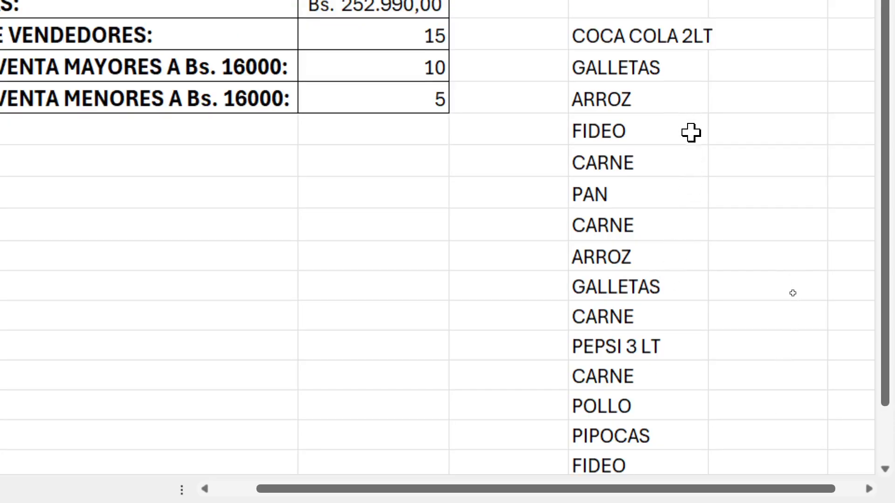
scroll(691, 133, "up", 1)
left_click(610, 285)
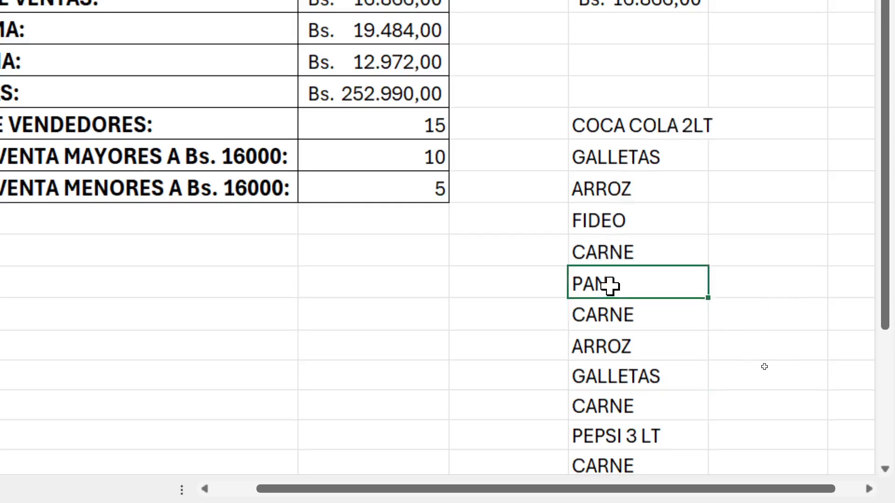
scroll(698, 250, "down", 2)
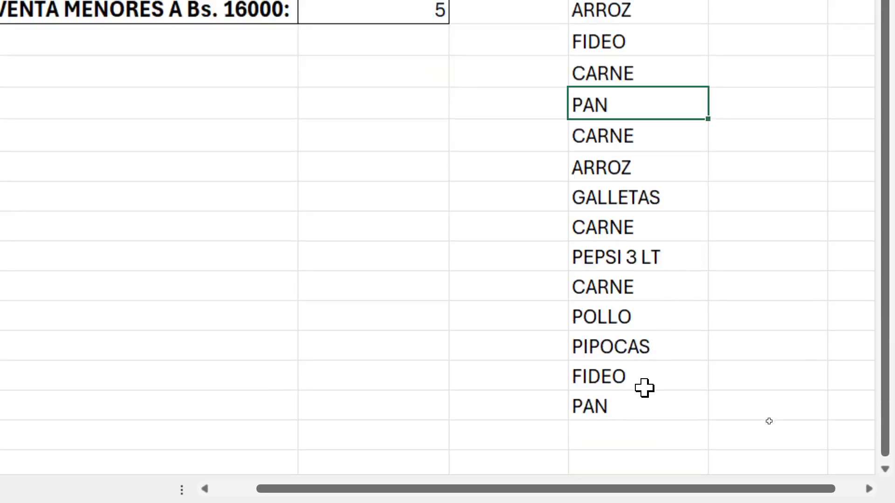
left_click(644, 403)
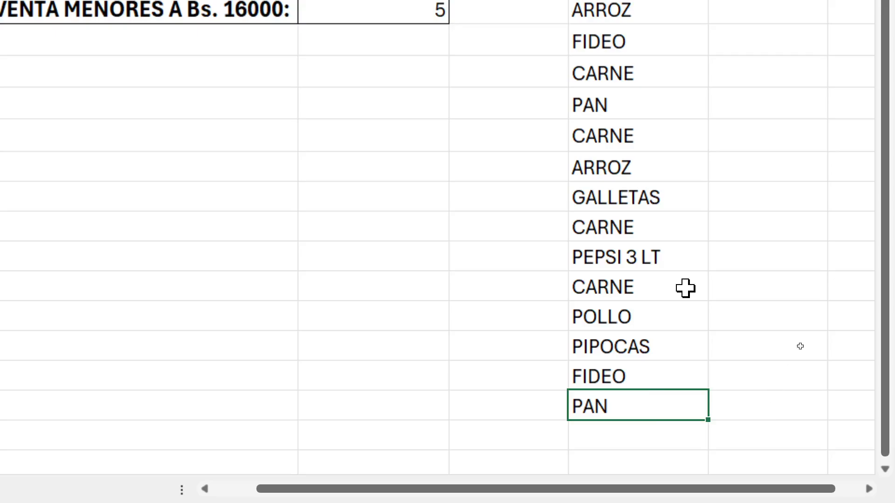
Widen column H slightly so COCA COLA 2LT fits inside its cell
scroll(740, 200, "up", 1)
left_click(801, 179)
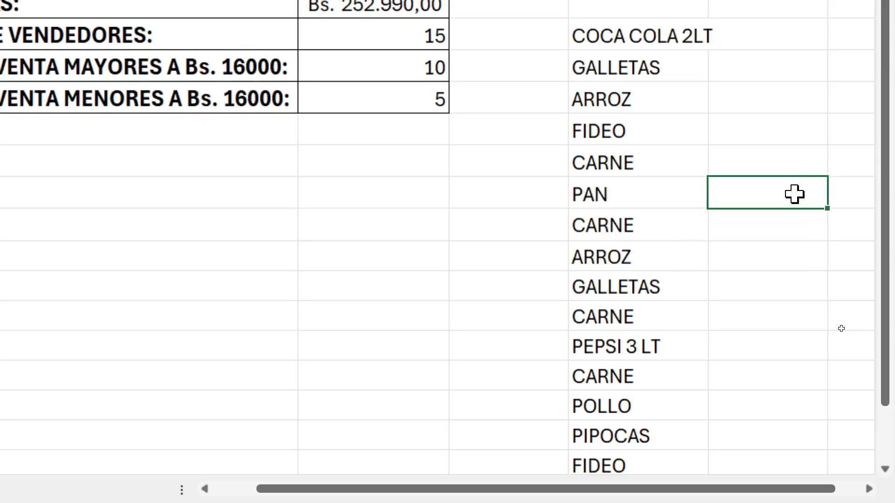
scroll(802, 195, "up", 3)
scroll(798, 220, "up", 2)
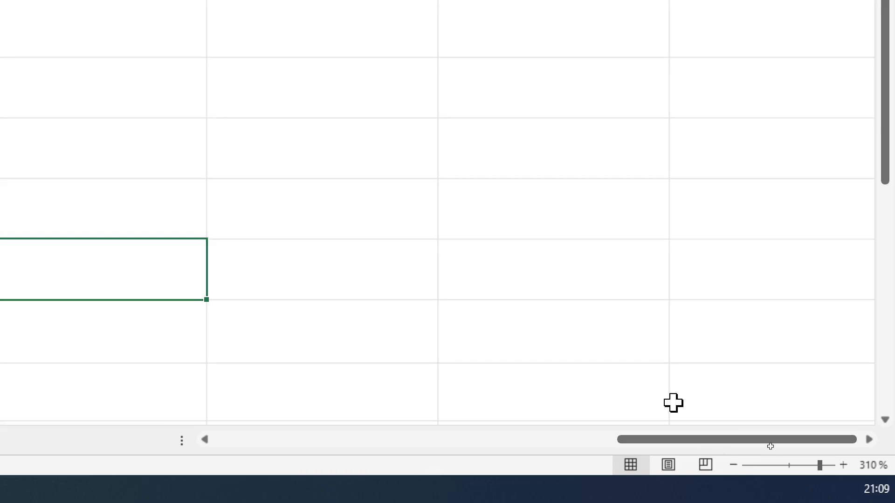
scroll(646, 429, "down", 4)
scroll(645, 401, "up", 8)
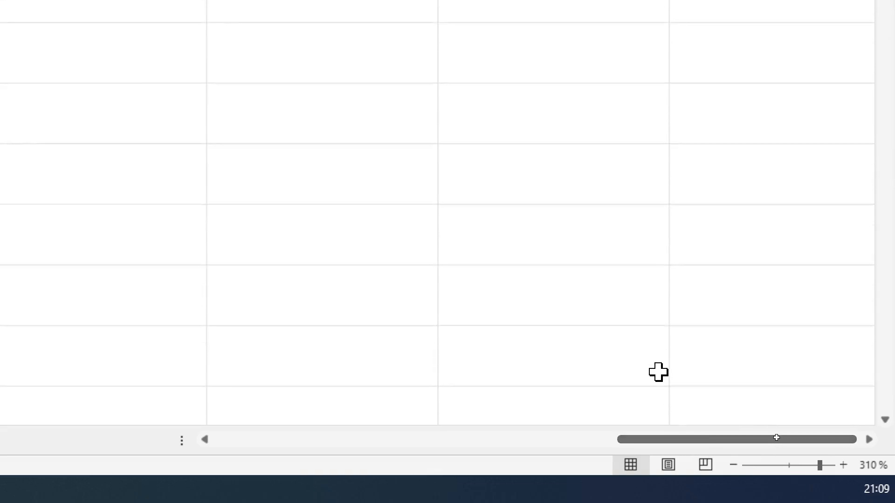
scroll(659, 372, "up", 3)
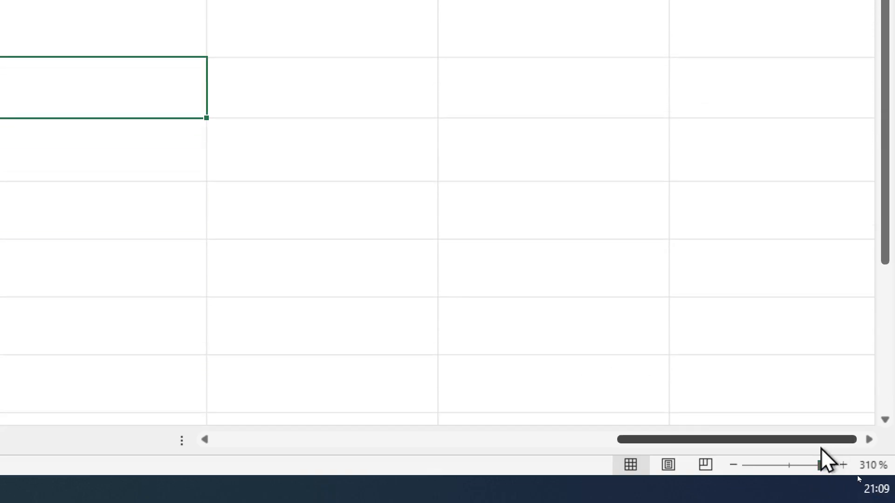
left_click_drag(819, 441, 734, 440)
scroll(694, 284, "up", 2)
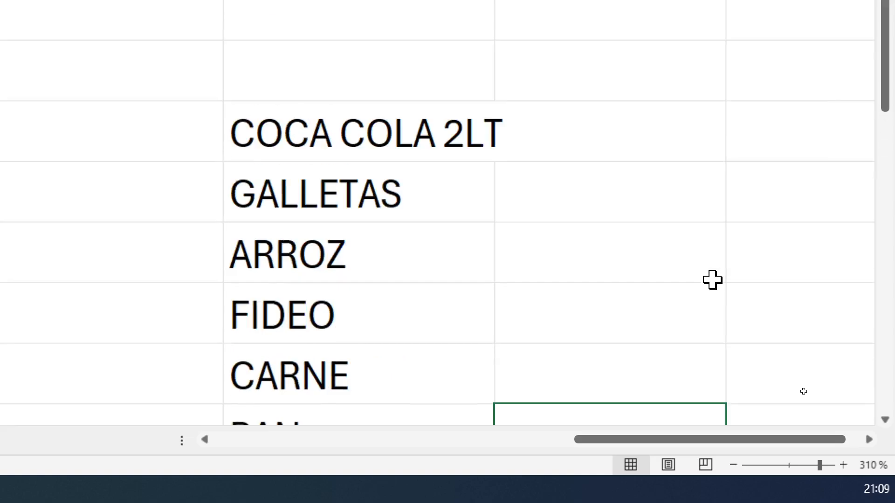
left_click(694, 285)
left_click(667, 146)
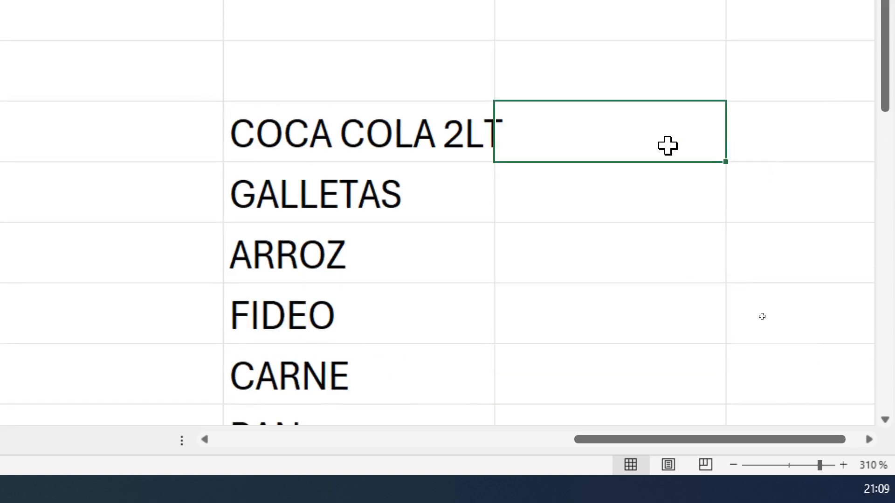
scroll(503, 36, "up", 1)
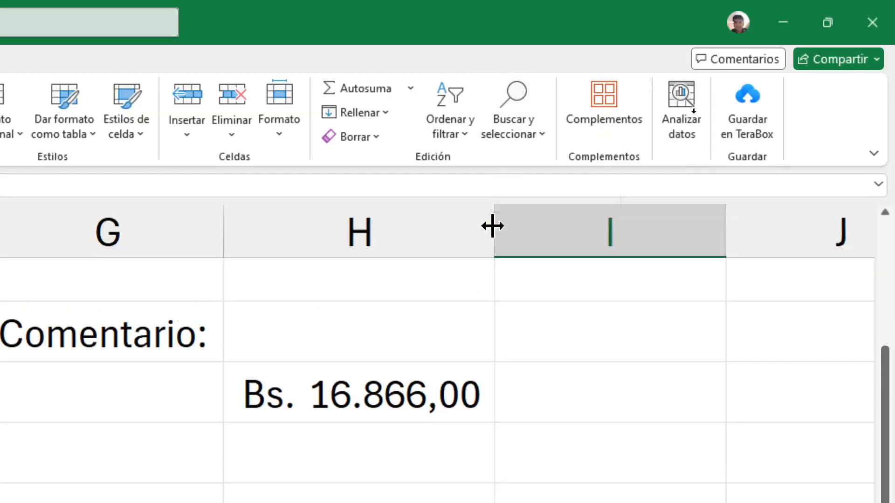
left_click_drag(492, 225, 511, 228)
Narrow column I to a thin spacer column beside the product list
scroll(522, 286, "up", 5)
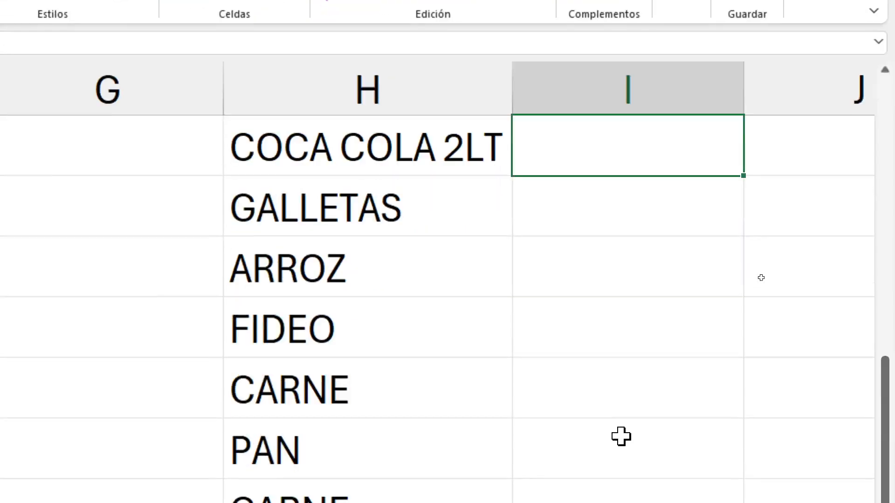
left_click(645, 208)
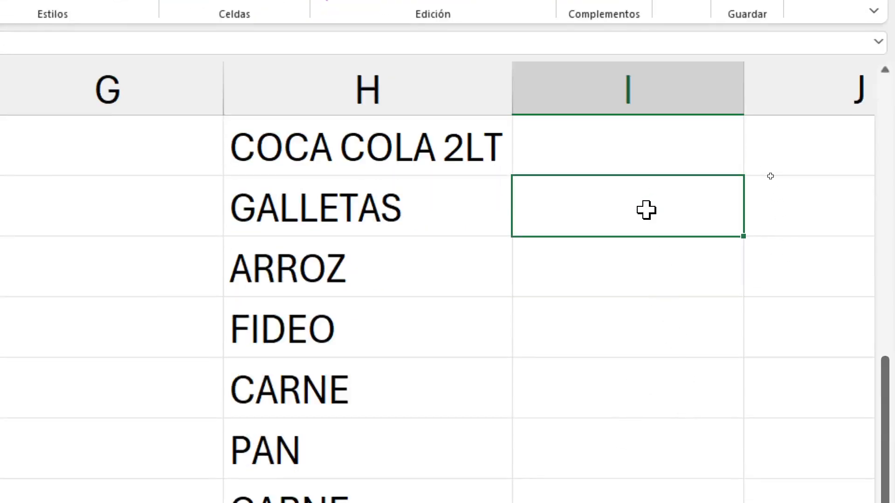
left_click(634, 148)
left_click_drag(743, 92, 547, 97)
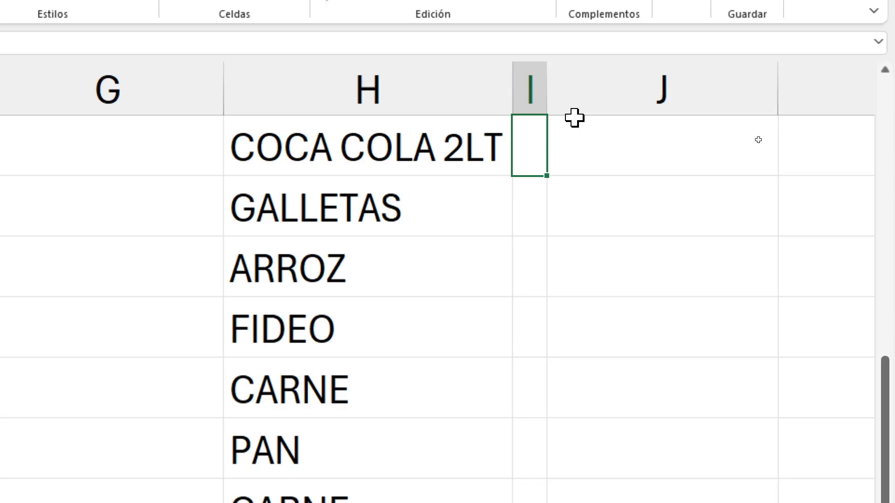
left_click(665, 150)
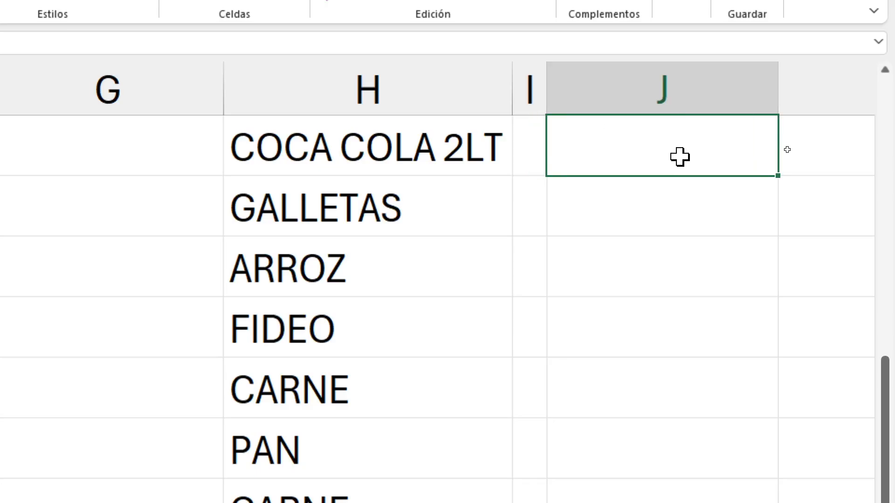
type("=")
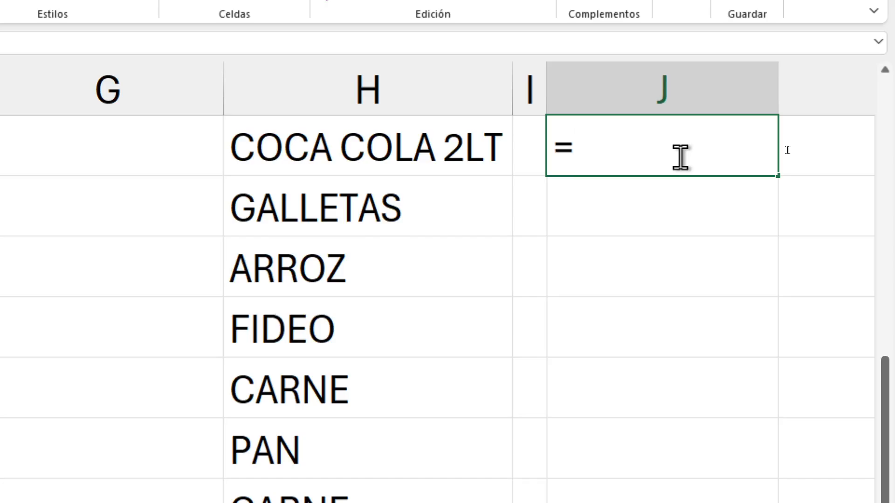
type("CONTAR")
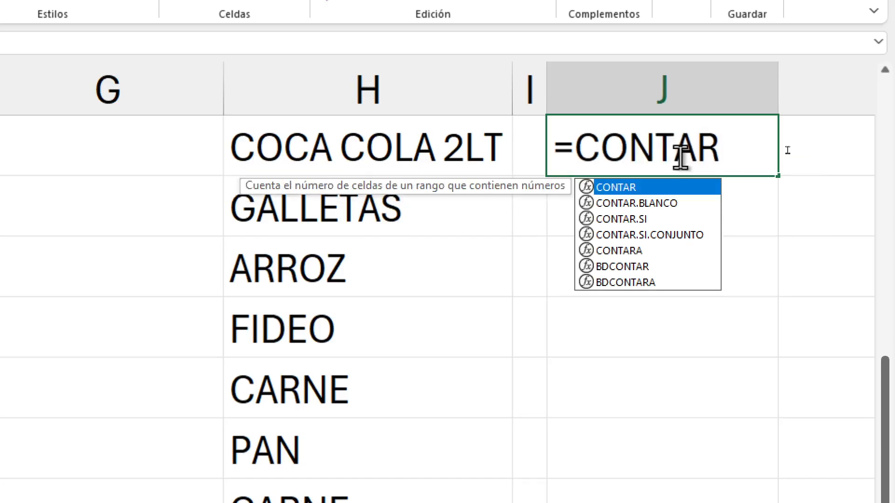
type(".SI(")
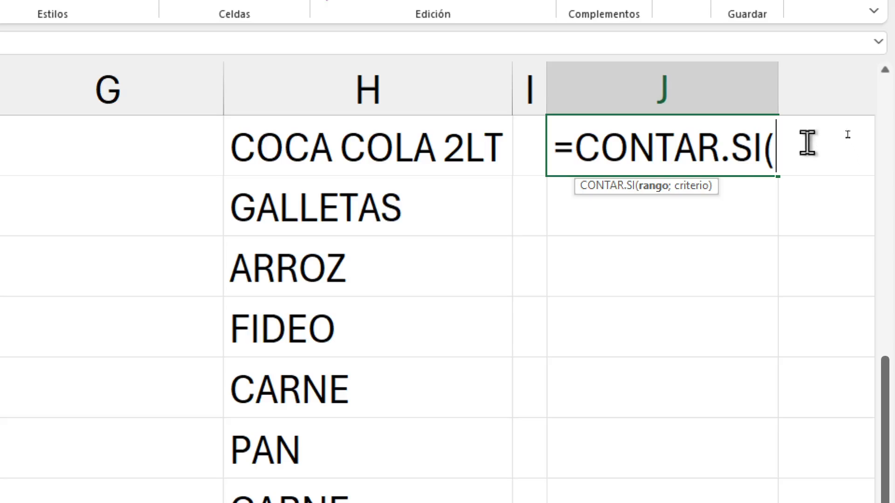
key("Escape")
Widen column J so a long counting formula fits beside the product list
left_click_drag(779, 96, 778, 96)
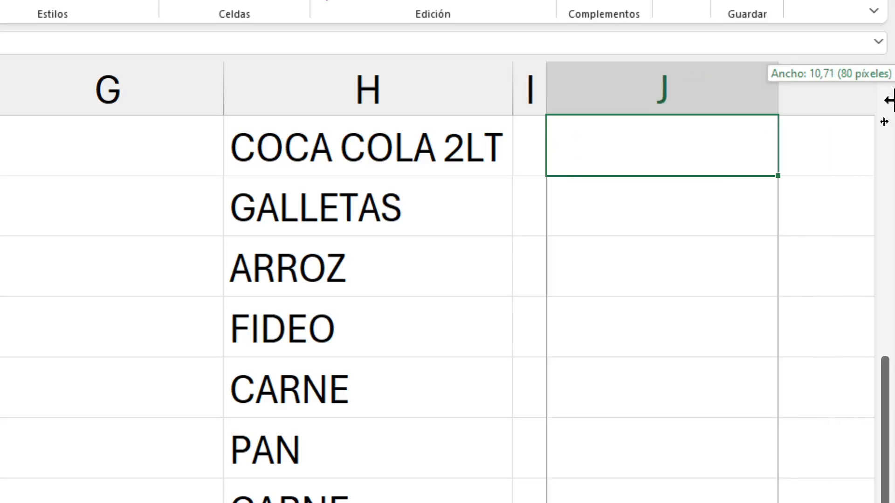
left_click_drag(894, 100, 865, 99)
scroll(756, 170, "down", 1)
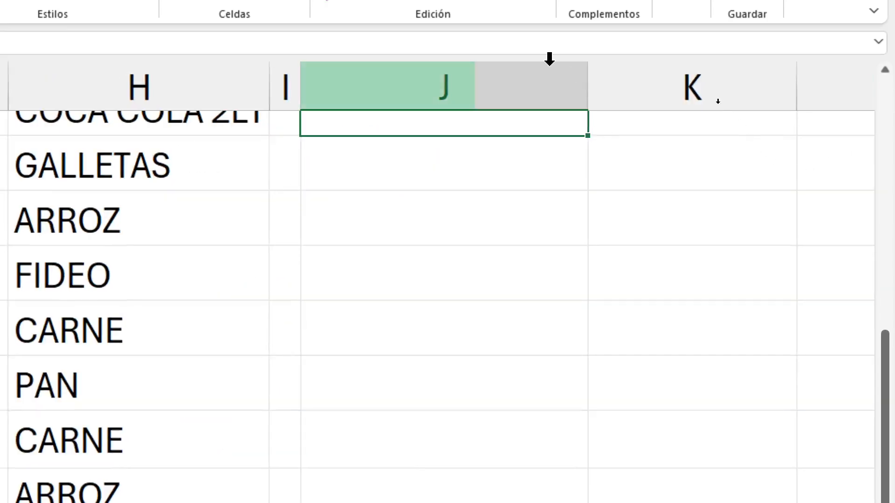
left_click(585, 83)
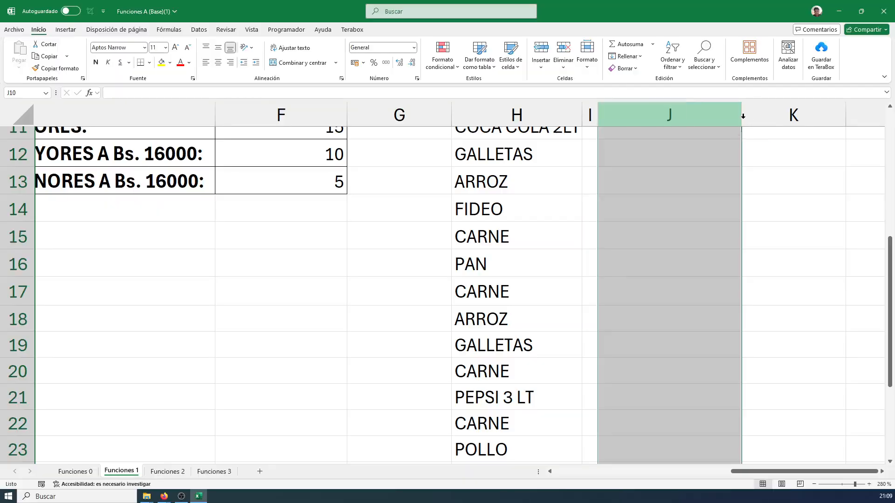
left_click(777, 184)
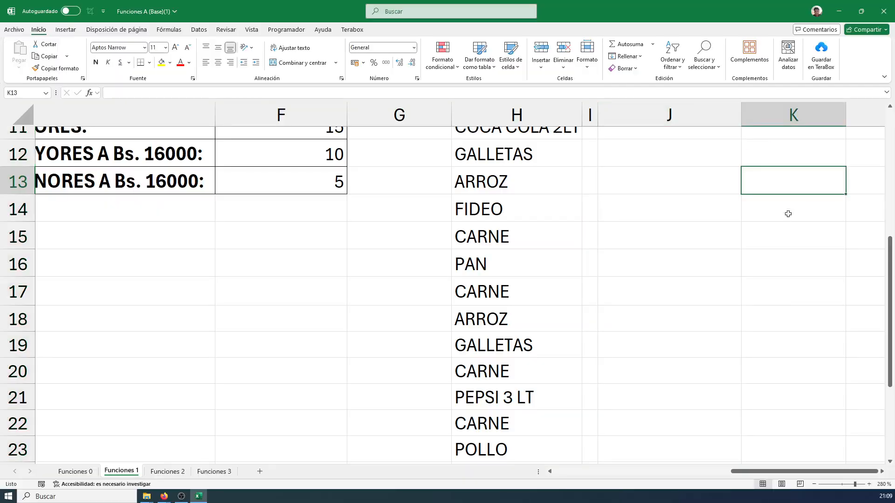
scroll(701, 146, "up", 4)
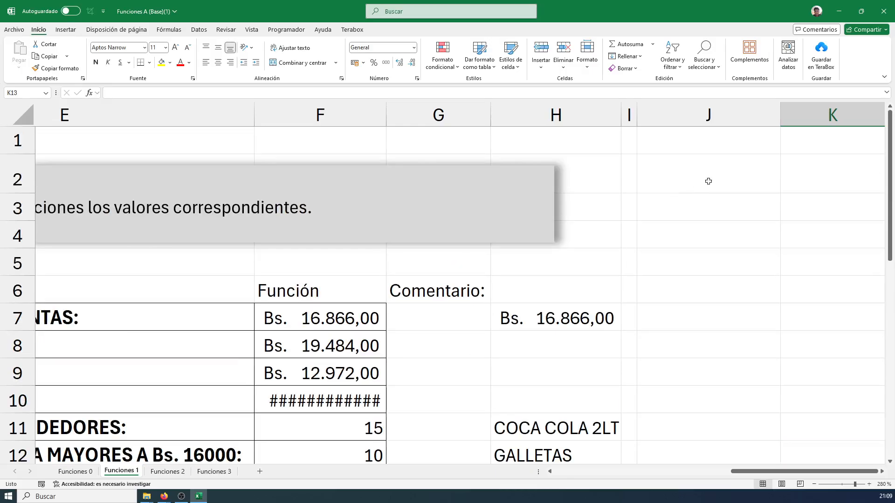
left_click_drag(781, 119, 849, 123)
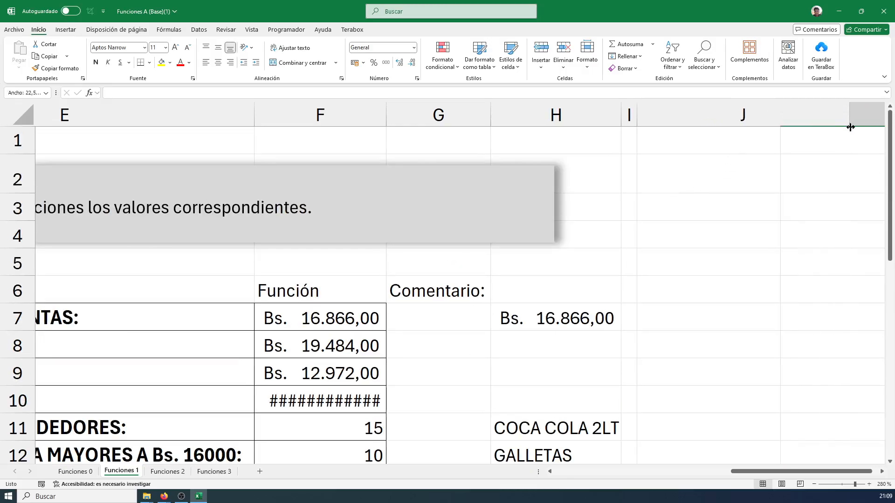
Begin a CONTAR.SI formula in J11 with the product list H11:H26 as its range
scroll(696, 305, "down", 3)
left_click(685, 189)
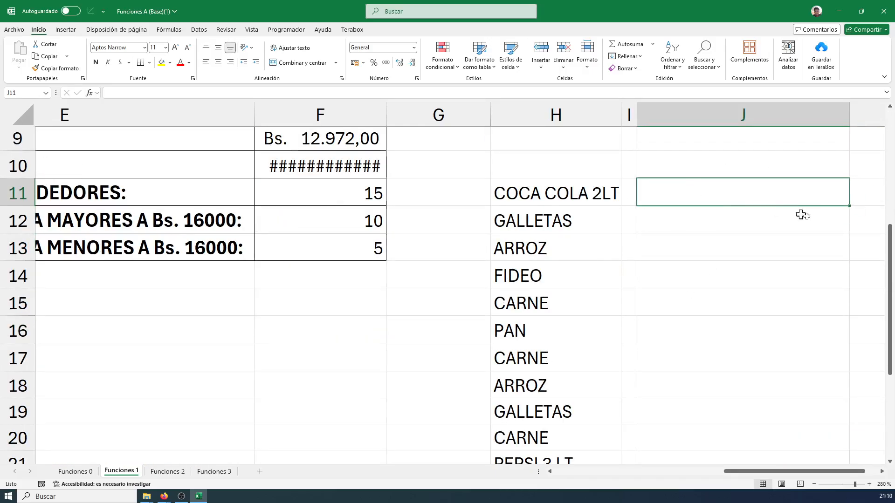
type("=CONTAR.SI(")
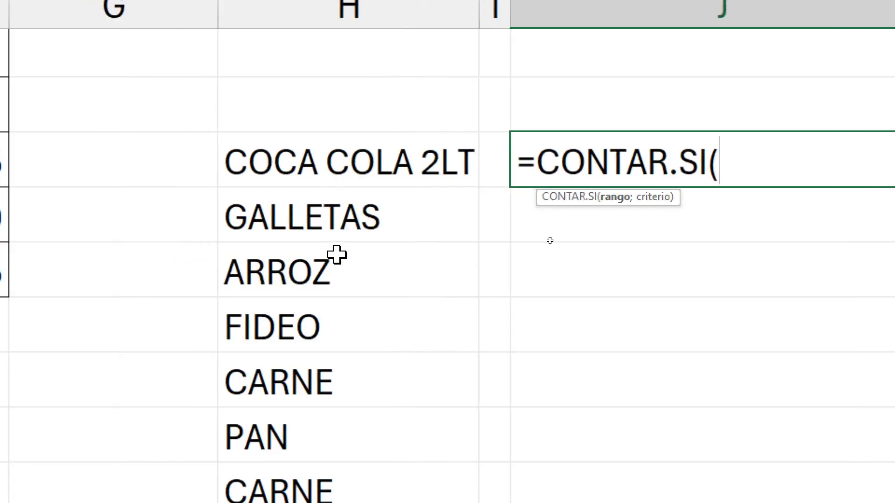
left_click(334, 162)
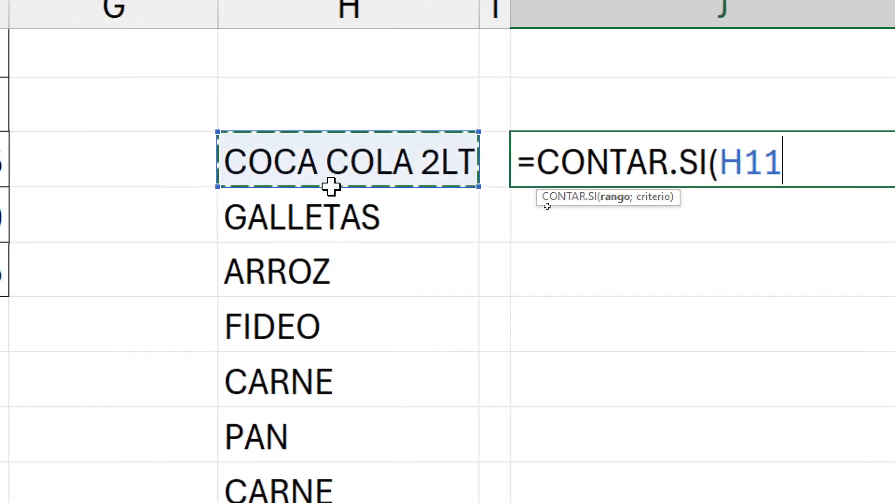
left_click_drag(331, 186, 319, 492)
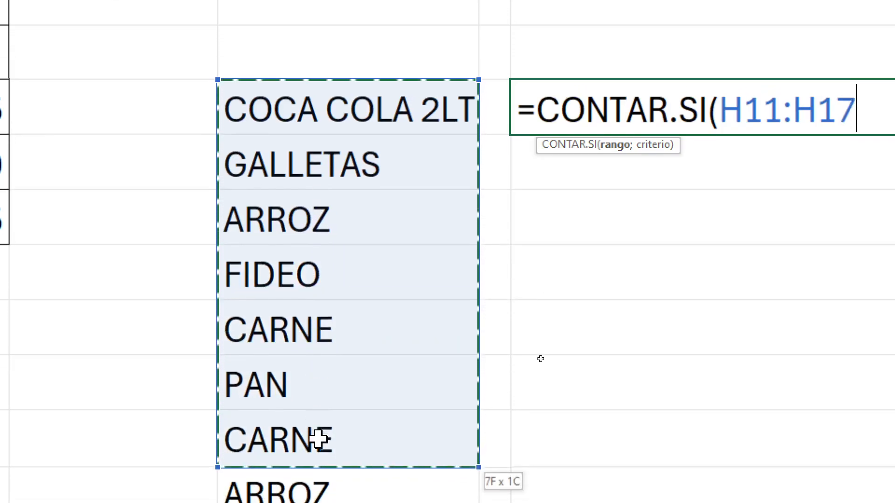
left_click_drag(318, 440, 333, 306)
scroll(750, 270, "up", 3)
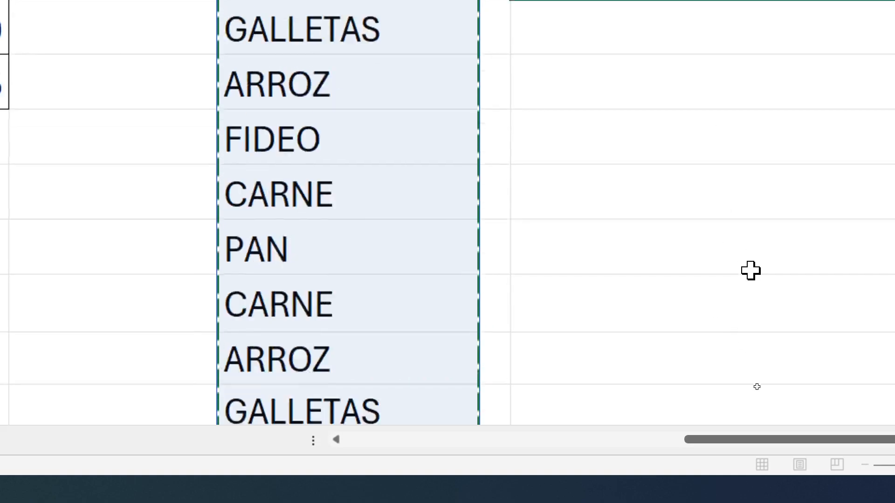
scroll(751, 271, "up", 3)
left_click_drag(739, 447, 785, 438)
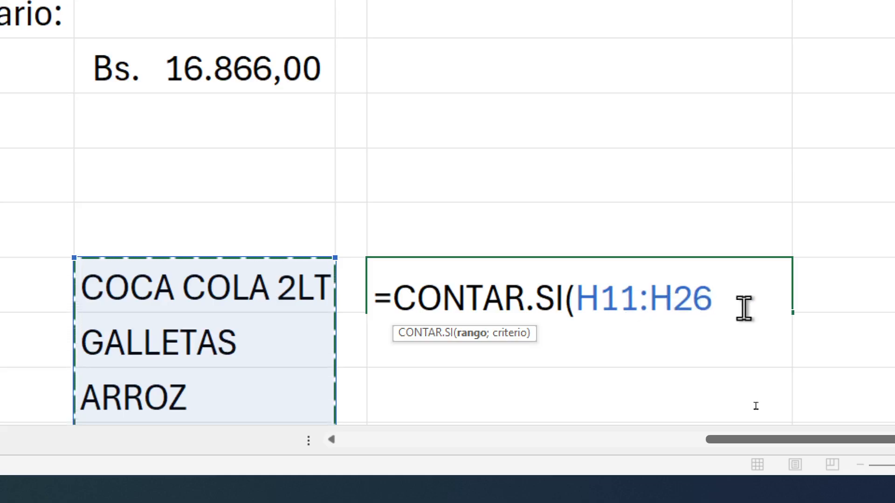
Complete the J11 formula with the text criterion "CARNE" as =CONTAR.SI(H11:H26;"CARNE")
type(";")
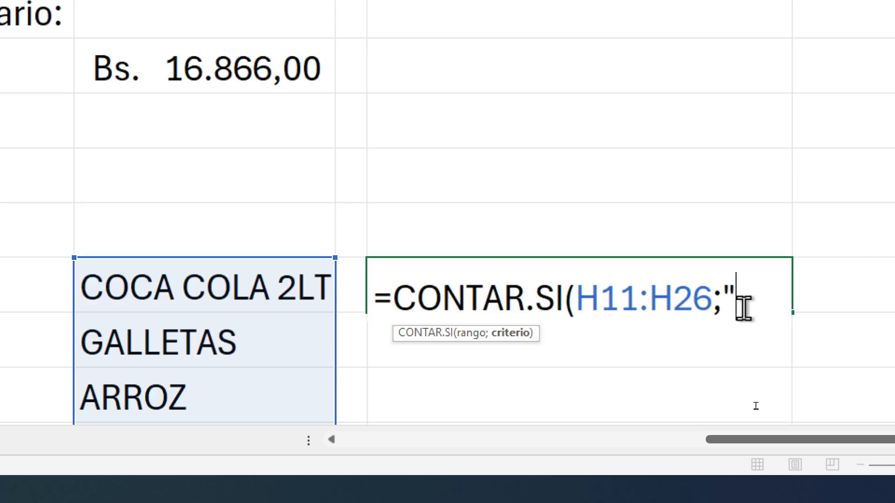
type("CARNE")
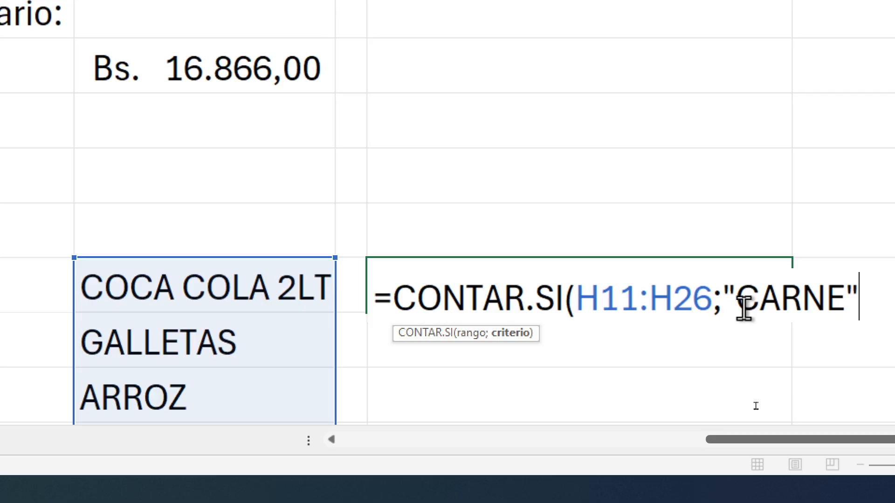
type(")")
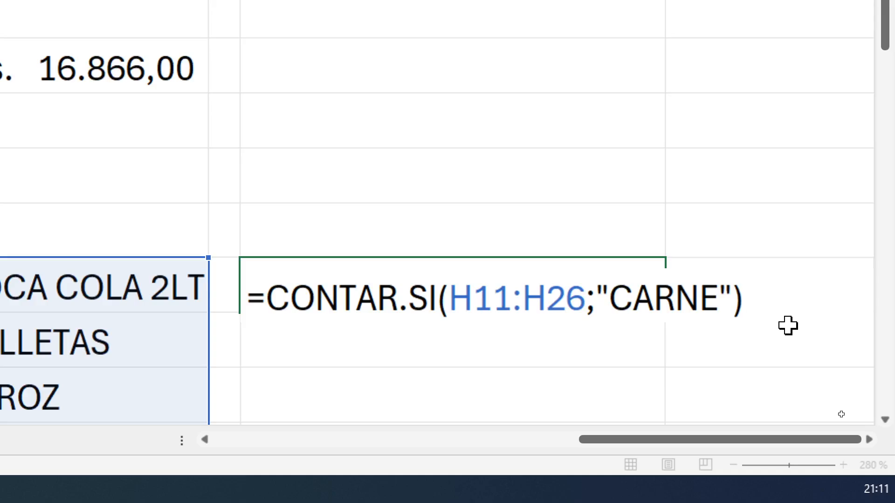
key("Return")
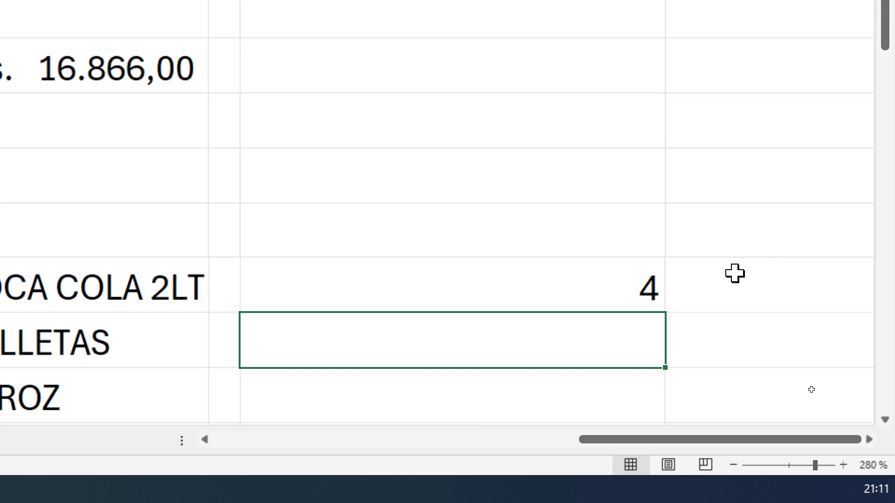
double_click(624, 280)
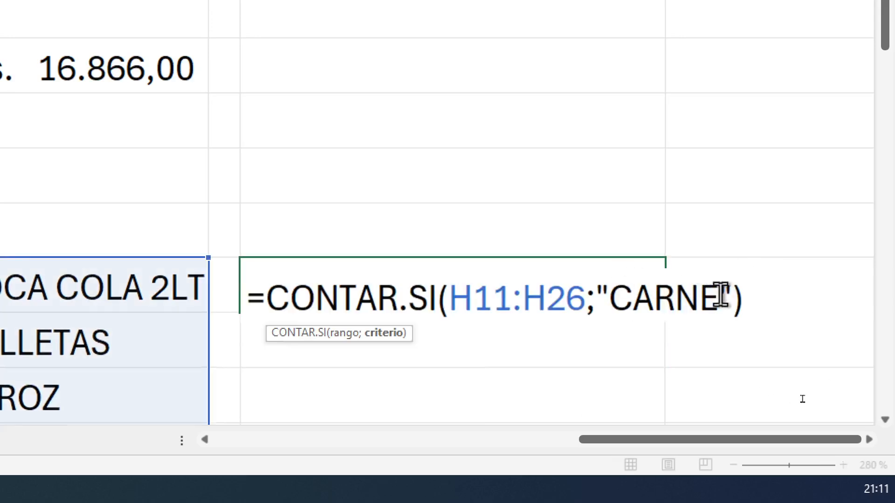
left_click_drag(723, 294, 620, 294)
left_click(791, 254)
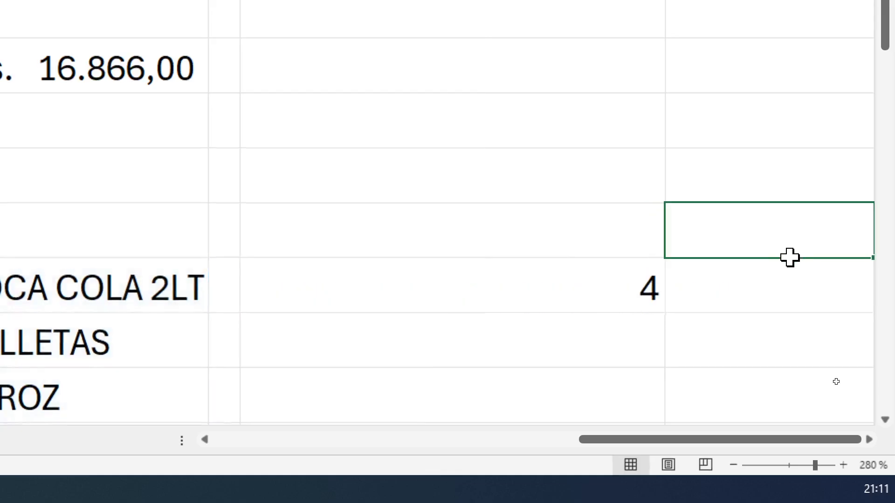
Change the criterion of the CONTAR.SI formula in J11 to "PAN"
left_click(577, 294)
double_click(578, 294)
left_click_drag(721, 295, 620, 294)
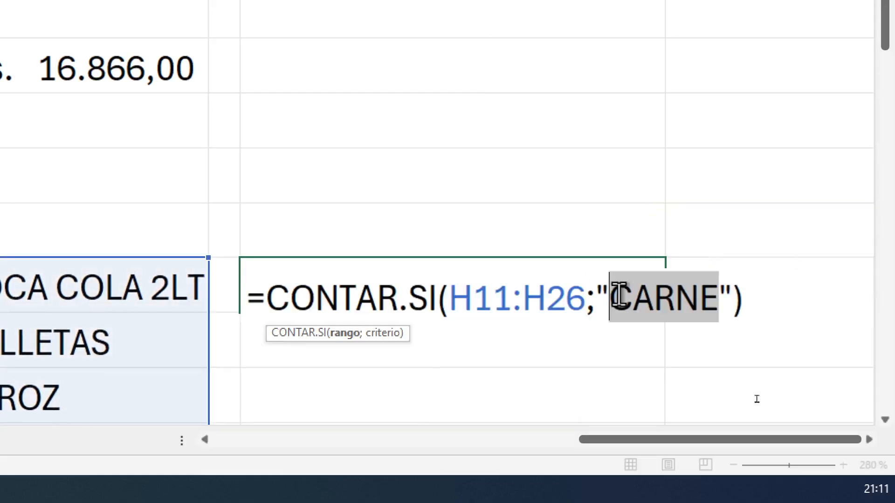
type("PAN")
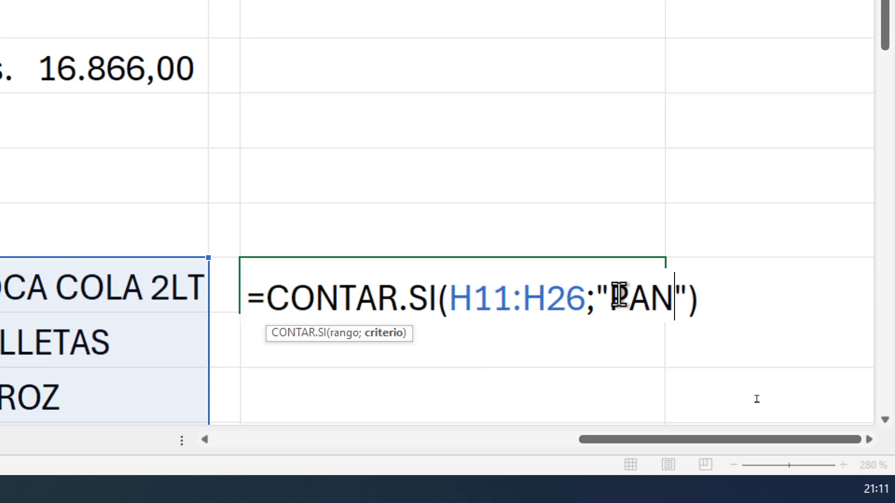
key("Return")
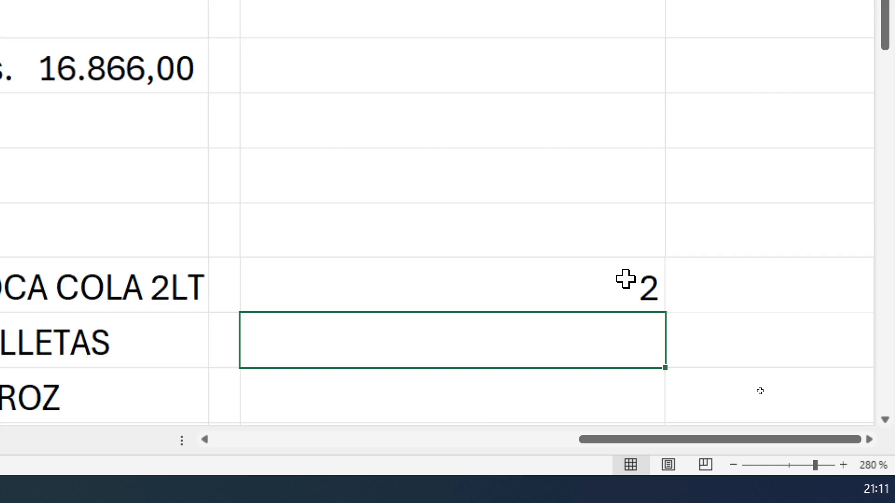
Replace the criterion of the CONTAR.SI formula in J11 with "ARROZ"
double_click(625, 279)
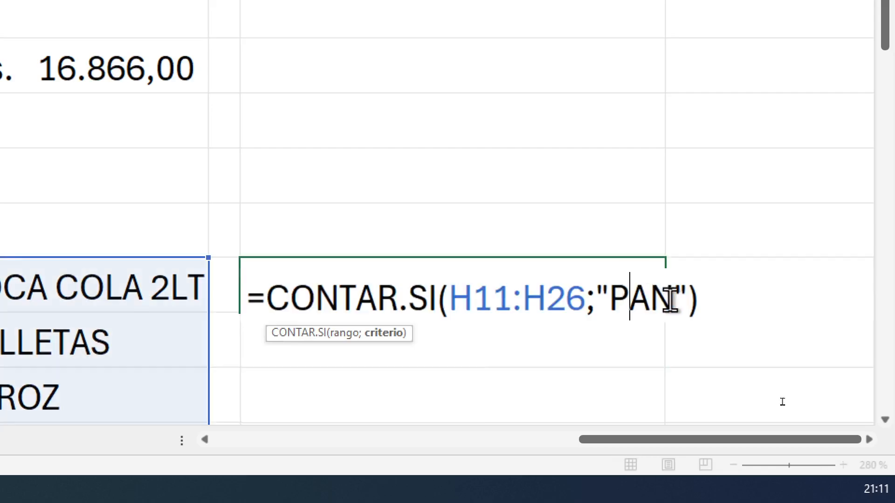
left_click_drag(673, 298, 626, 286)
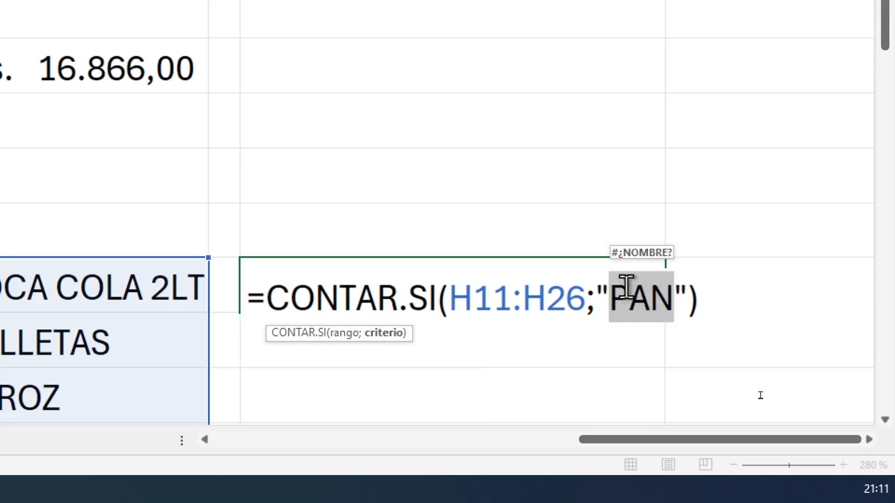
type("ARROZ")
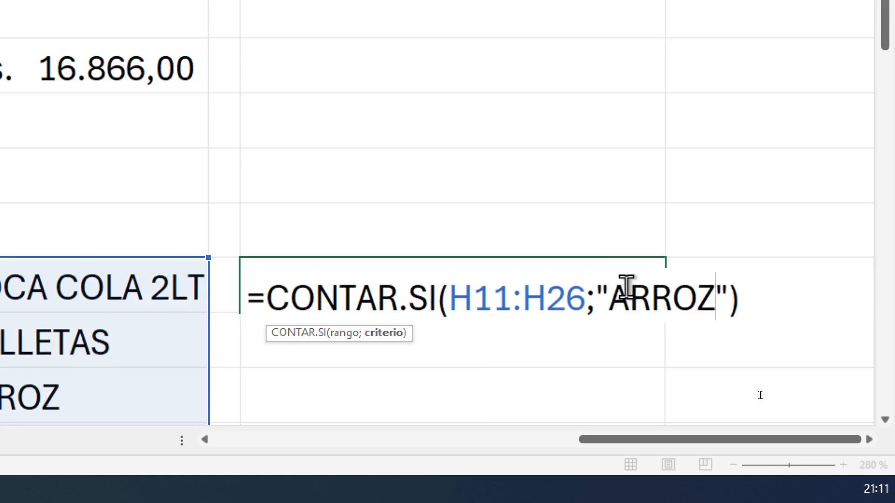
key("Return")
Reopen the J11 formula and point out its criterion argument together with the quotation marks
left_click(625, 287)
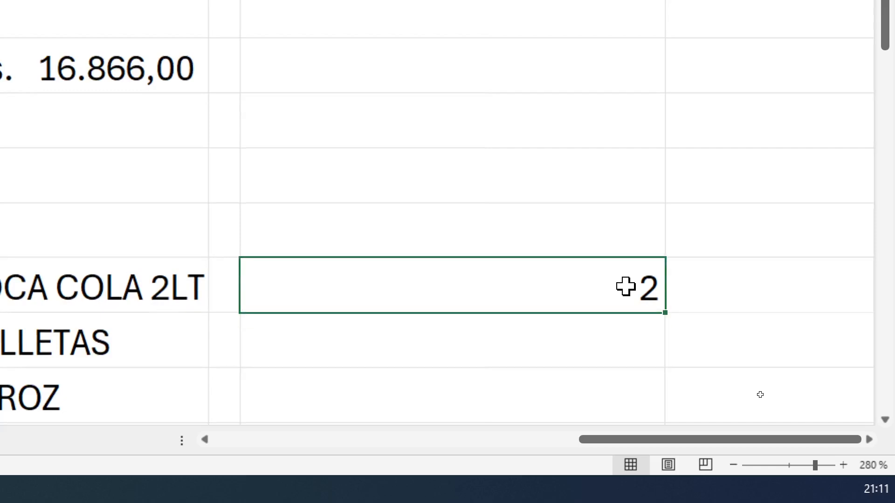
double_click(626, 287)
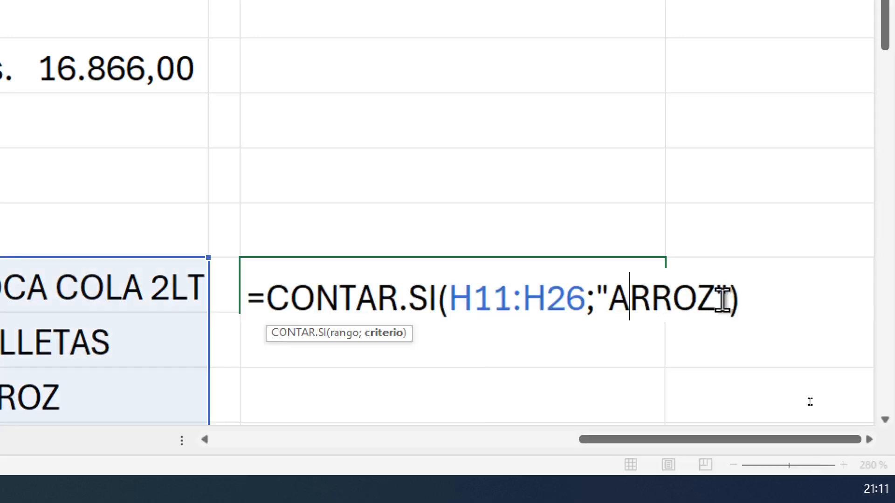
left_click_drag(727, 298, 603, 298)
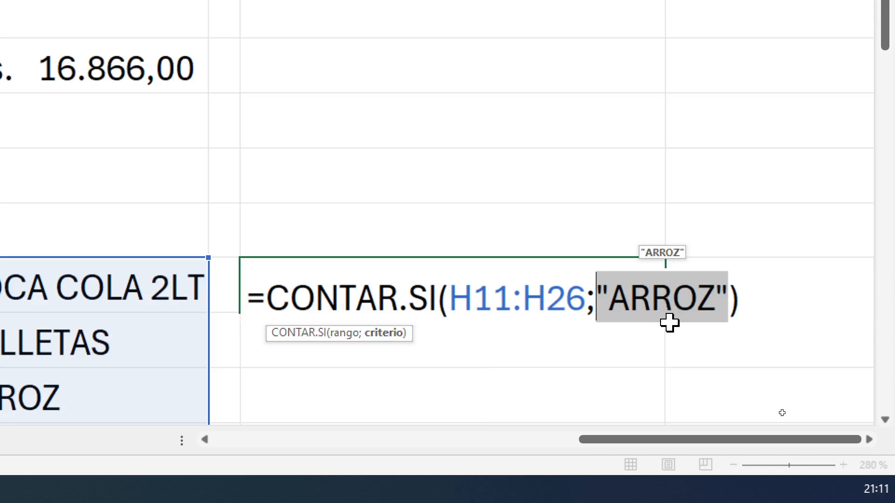
key("ctrl+Return")
Mark cell J12 on screen with a red rectangle and arrow, and enter CARNE in it
left_click(550, 343)
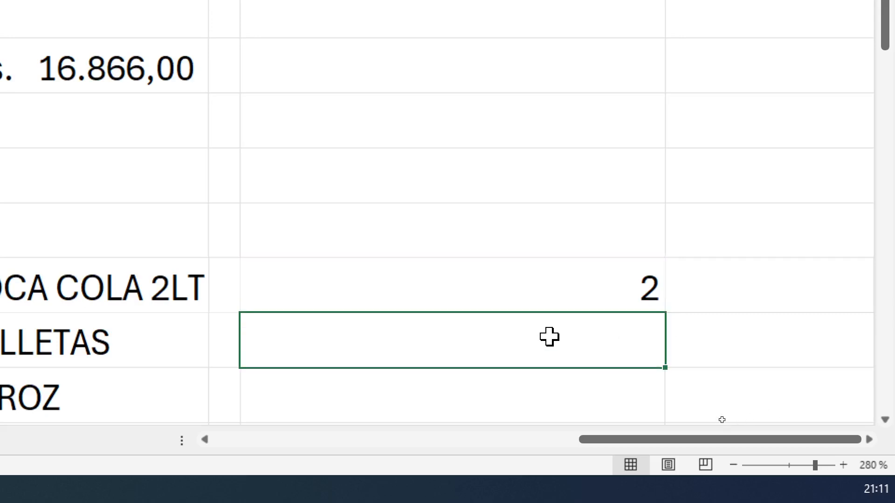
key("ctrl+2")
mouse_move(288, 321)
left_mouse_down()
mouse_move(676, 385)
mouse_move(663, 372)
left_mouse_up()
left_click_drag(608, 354, 692, 354)
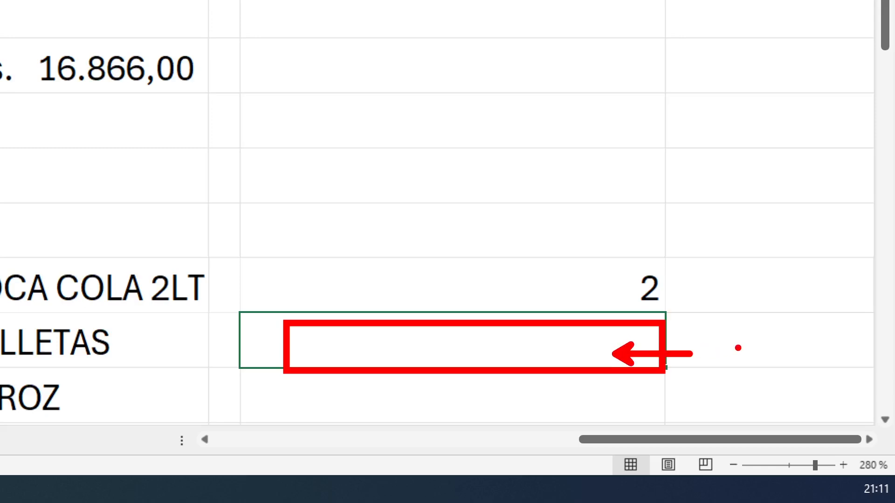
key("Escape")
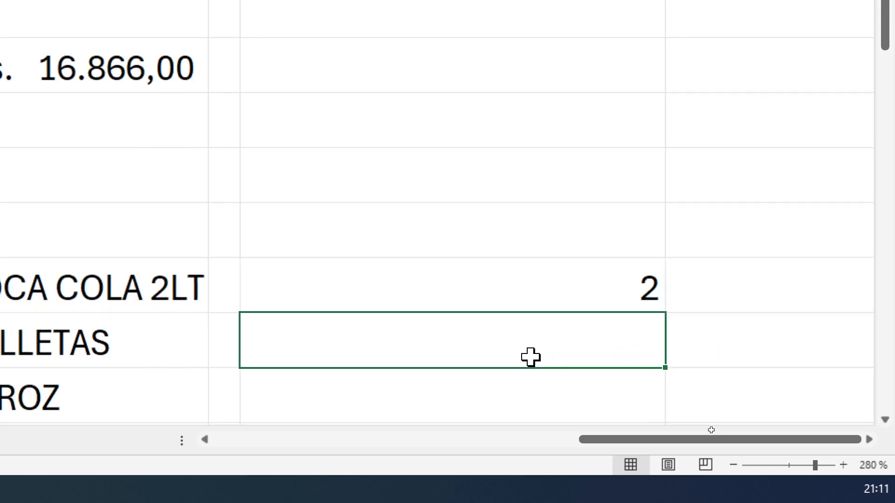
type("CARNE")
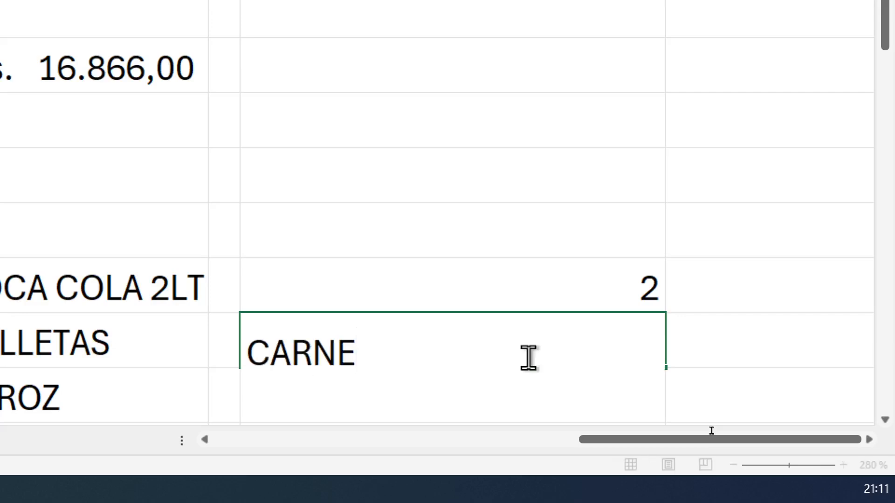
key("Return")
left_click(467, 271)
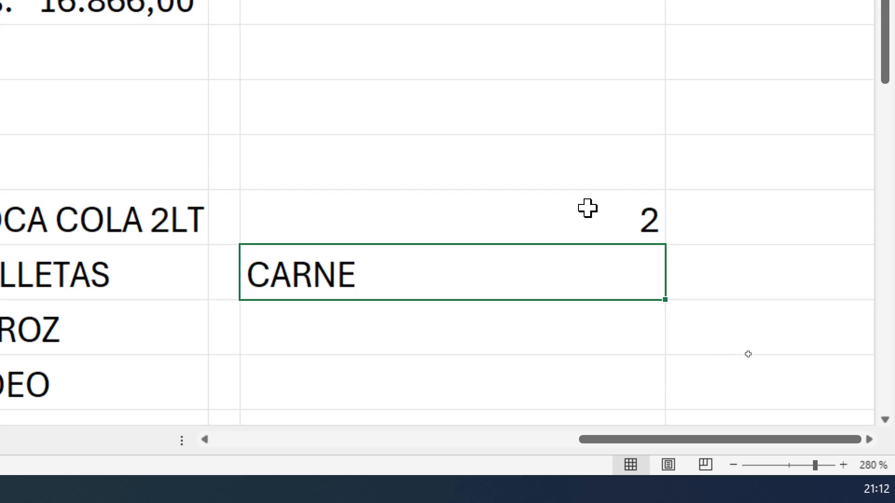
Open the J11 formula, select its "ARROZ" criterion, and write the cell reference J12 as an on-screen annotation
left_click(626, 204)
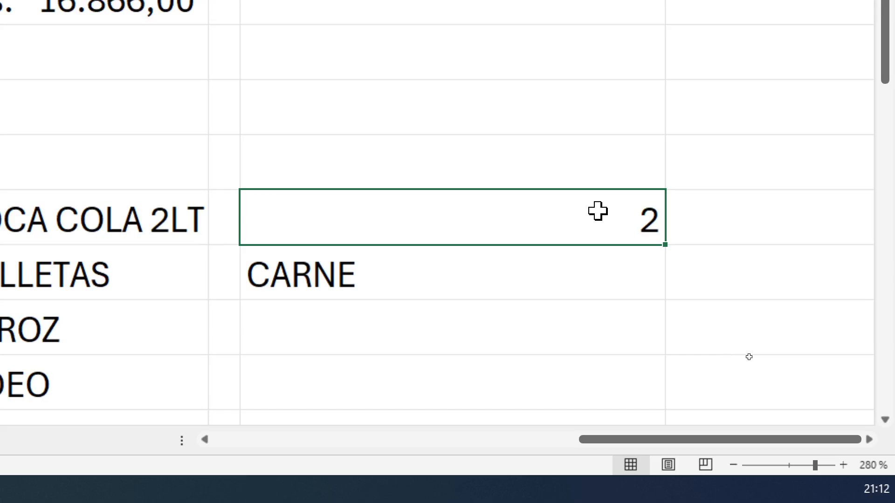
double_click(633, 217)
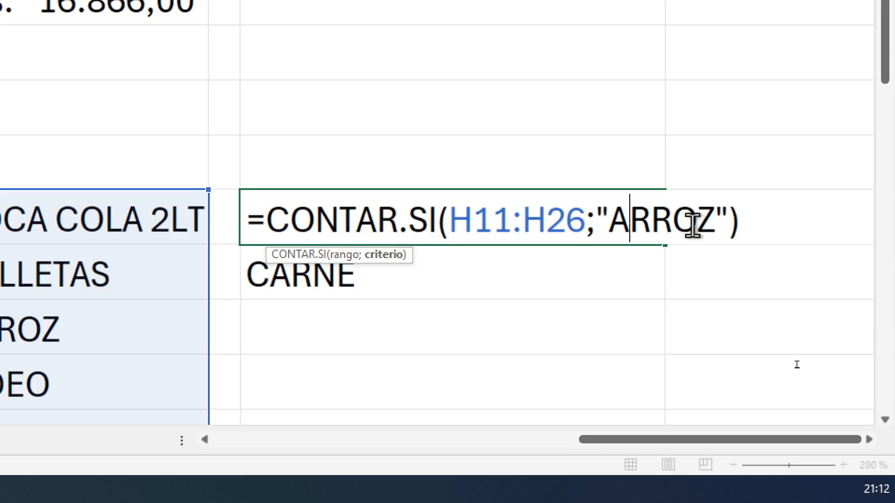
left_click_drag(732, 217, 587, 215)
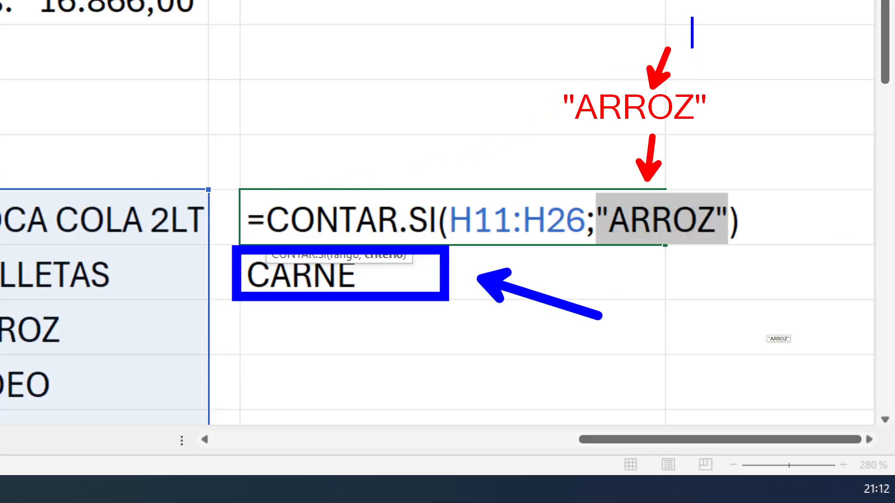
type("j")
key("BackSpace")
type("H")
key("BackSpace")
type("J12")
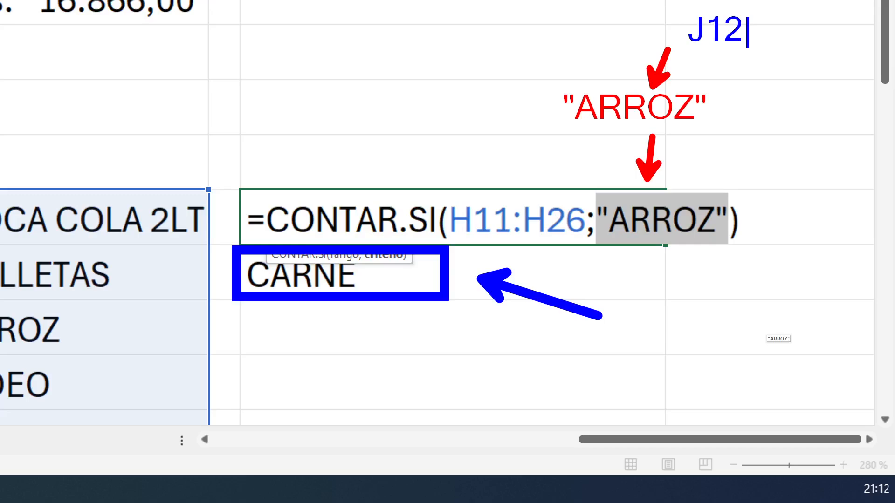
key("Escape")
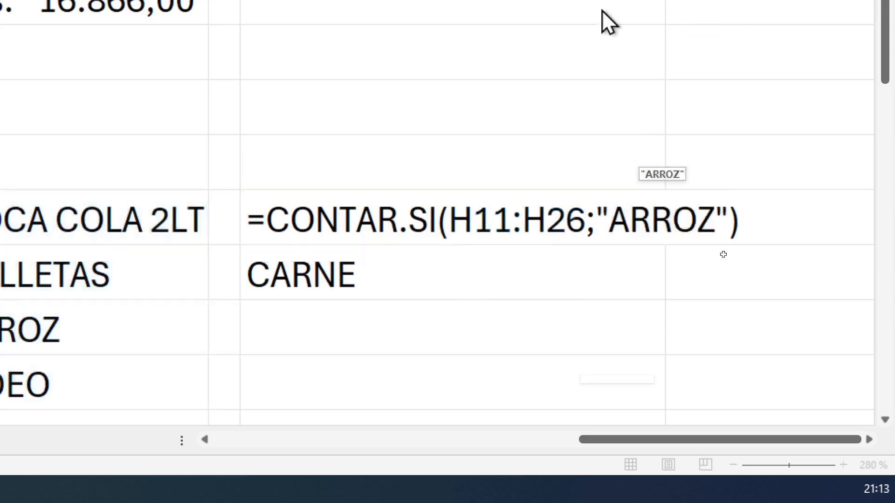
Replace the criterion of the CONTAR.SI formula in J11 with the cell reference J12
left_click(735, 256)
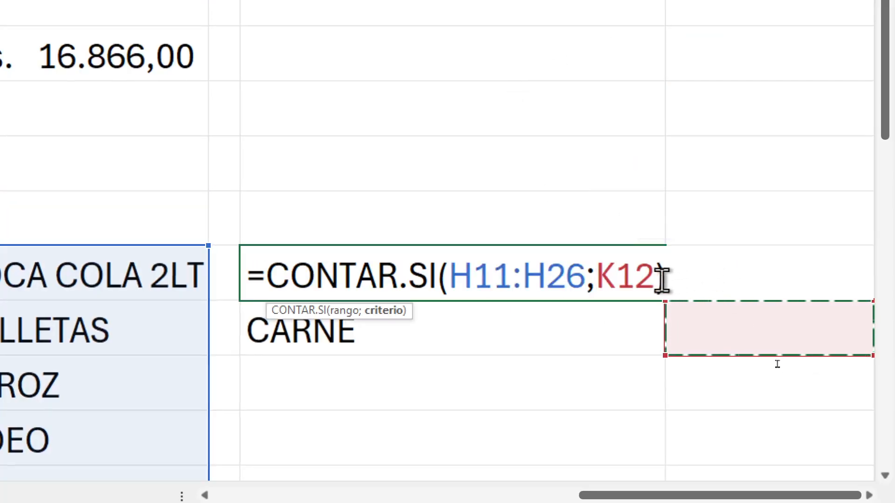
left_click_drag(655, 276, 595, 276)
key("BackSpace")
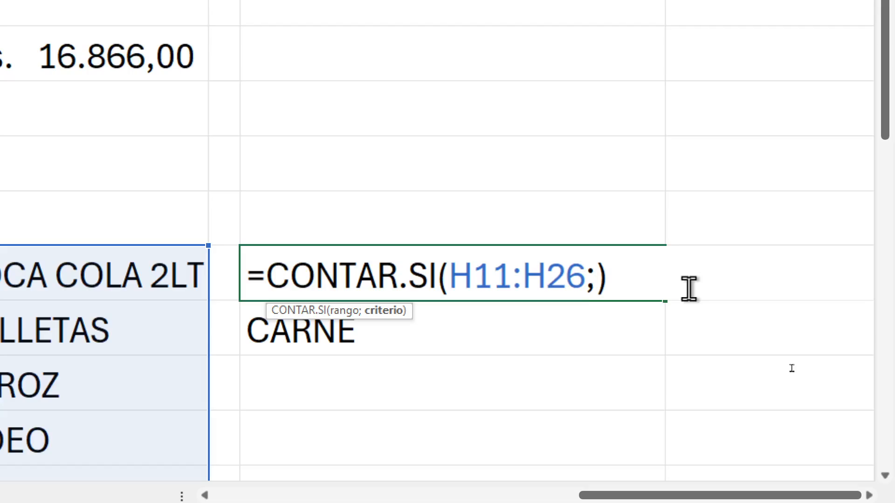
type("J12")
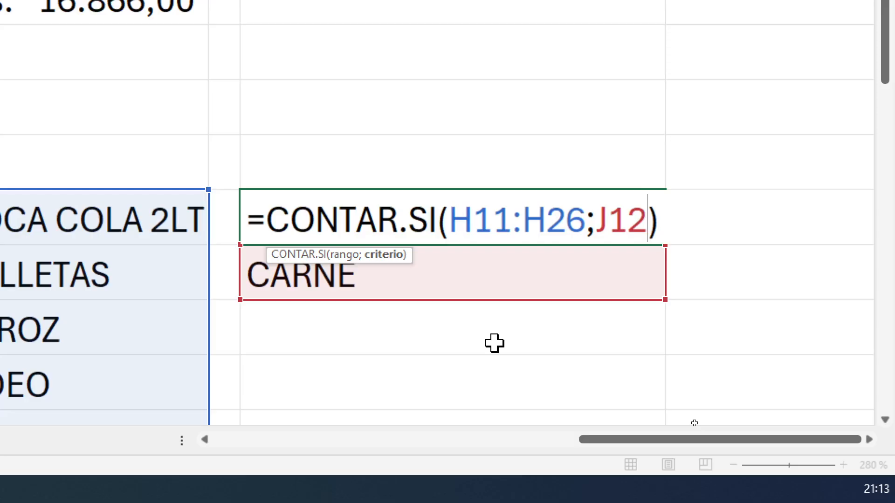
Annotate the screen with blue arrows to CARNE and the J12 argument, adding the note "Le pasamos el valor como referencia"
key("ctrl+2")
left_click_drag(393, 285, 565, 324)
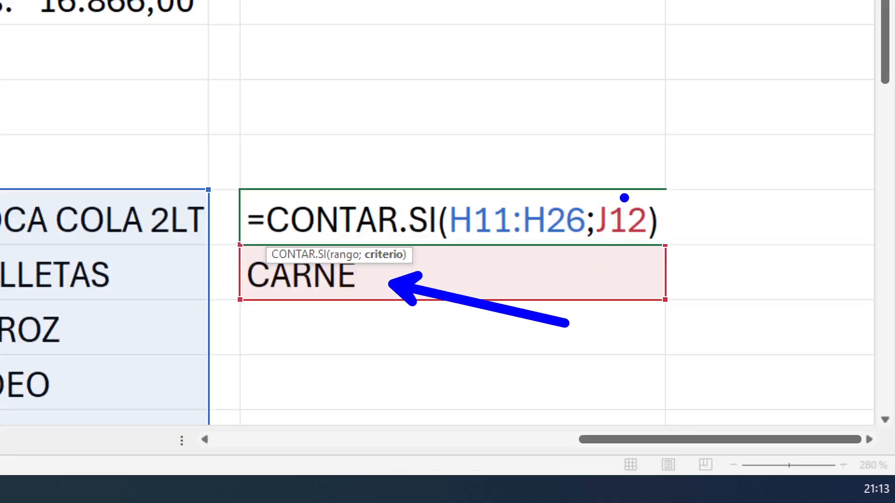
left_click_drag(624, 197, 670, 112)
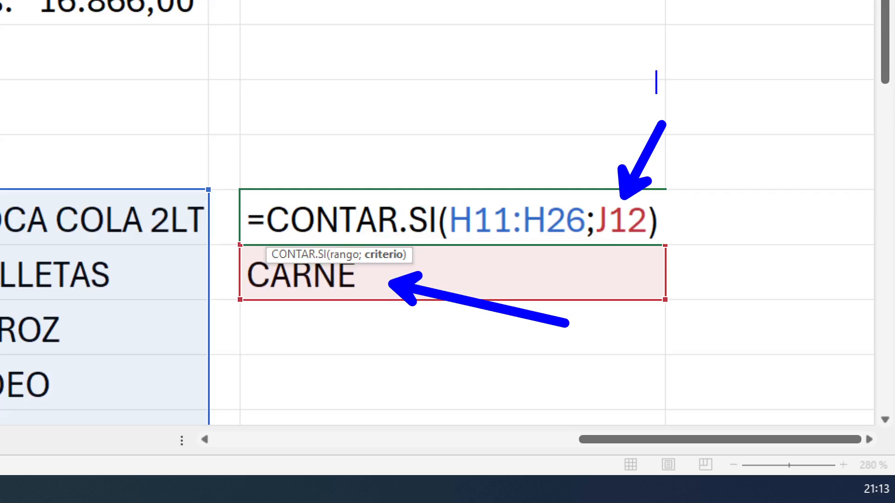
type("Le")
key("BackSpace")
key("BackSpace")
key("BackSpace")
type("Le pasamos ")
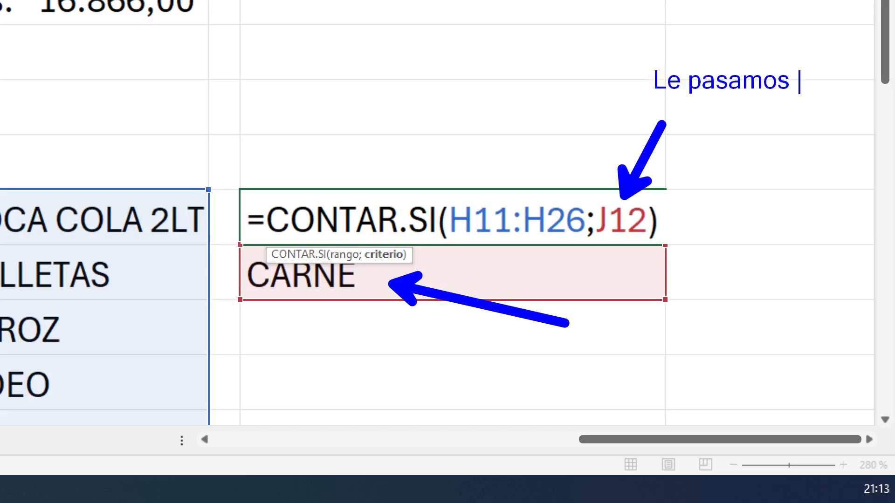
type("el valor")
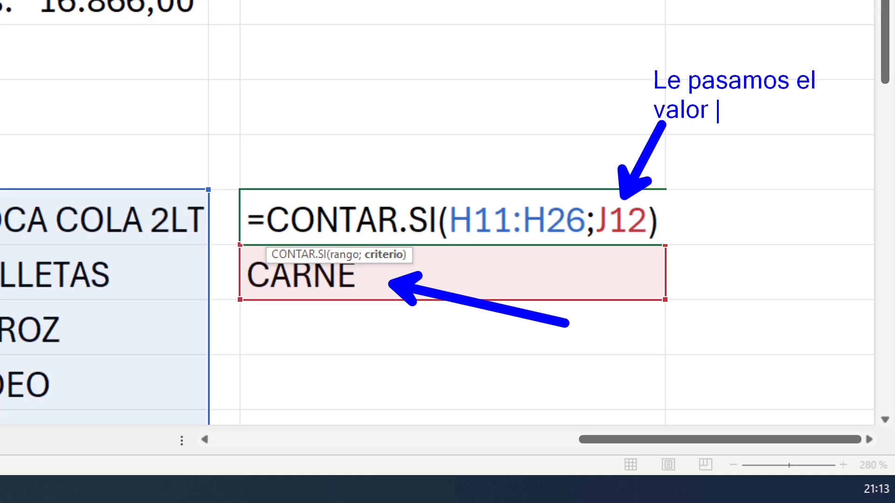
type(" como referencia")
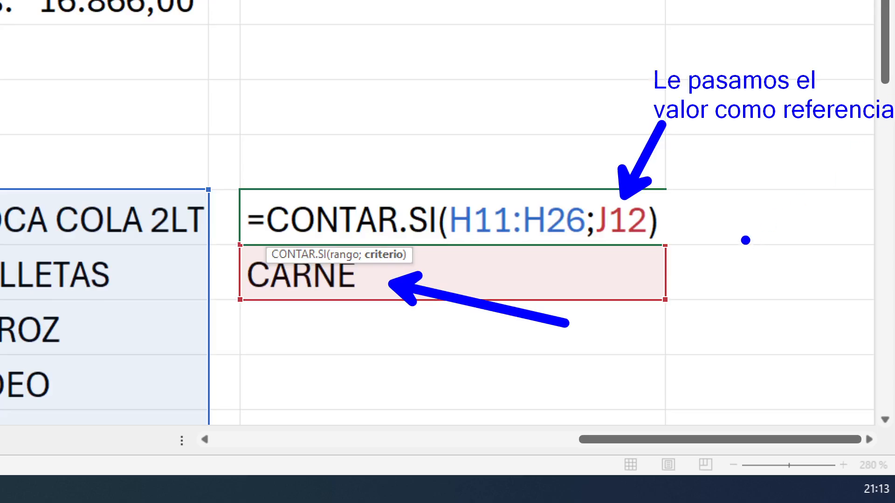
Save the annotated zoomed screen as PNG c15, close the annotation, and confirm the J11 formula
key("ctrl+s")
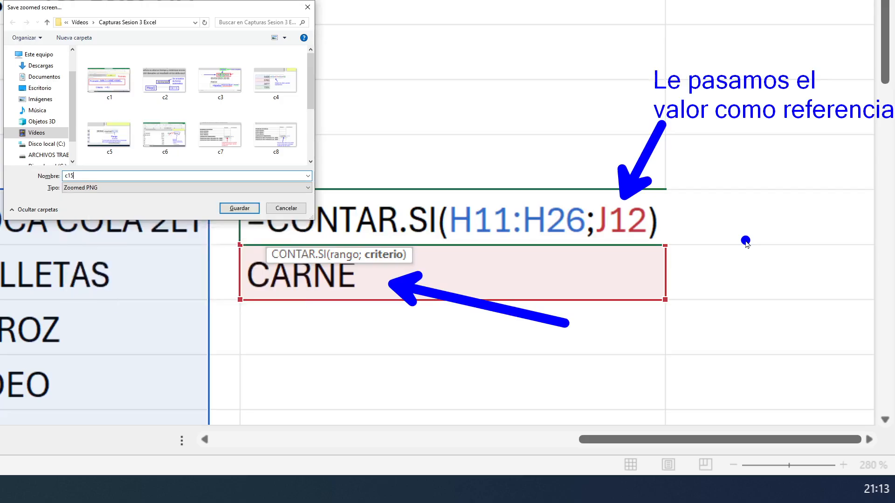
key("Return")
key("Escape")
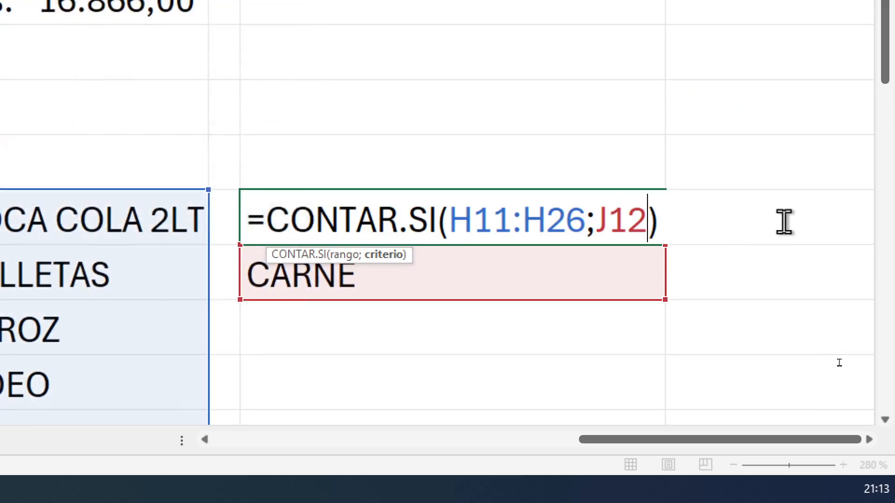
key("Return")
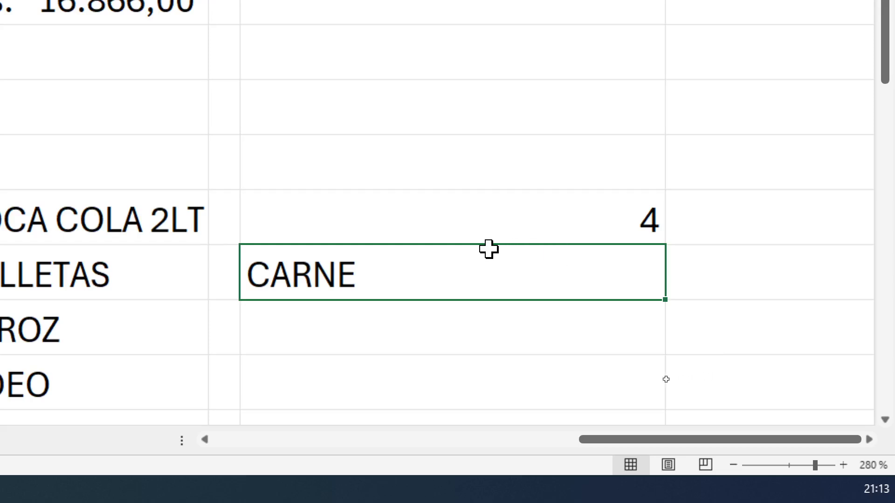
Change the criterion in cell J12 to pan
left_click(369, 344)
left_click(404, 266)
type("pan")
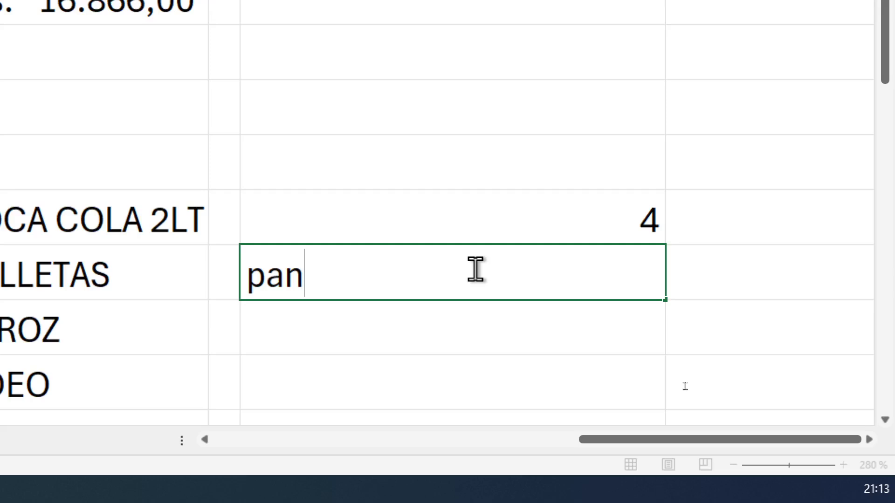
key("Return")
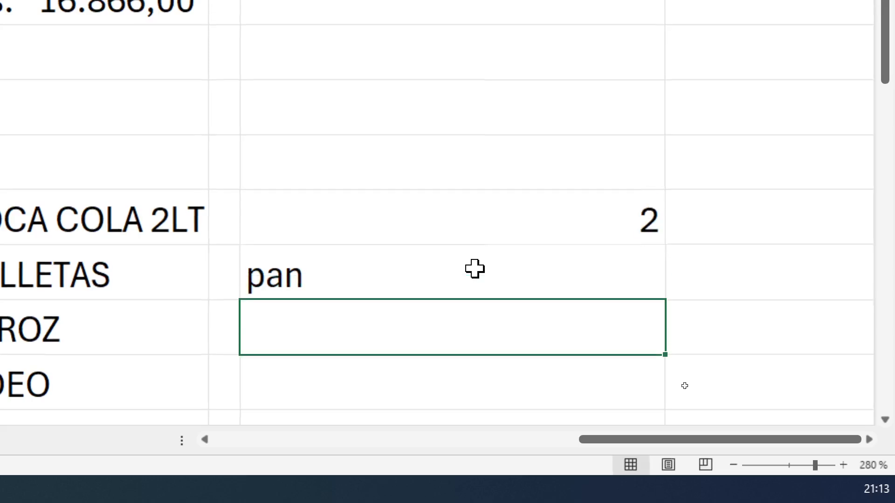
Replace the criterion in cell J12 with galletas
left_click(545, 234)
left_click(380, 279)
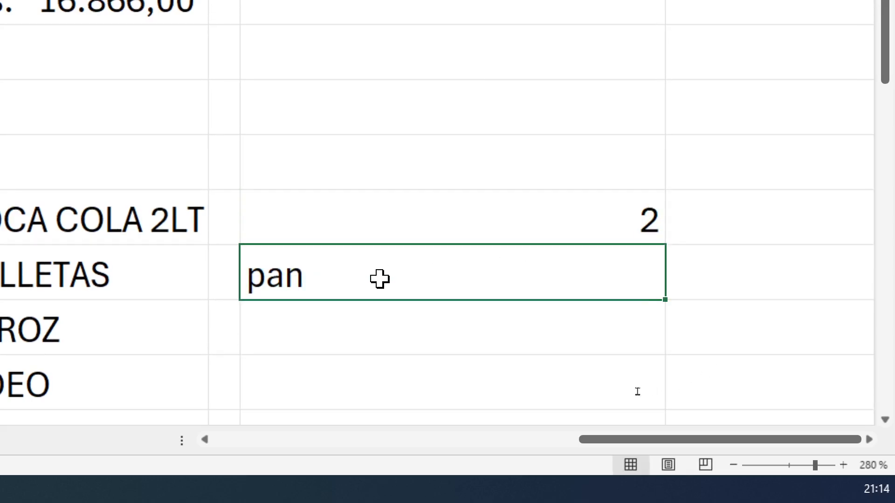
type("galletas")
key("Return")
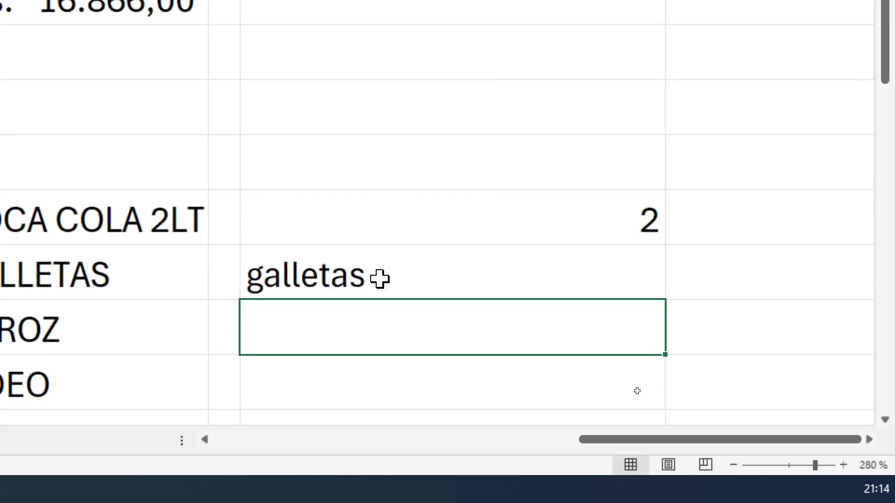
Look through the product list in column H and change the criterion in J12 to pollo
scroll(95, 362, "down", 5)
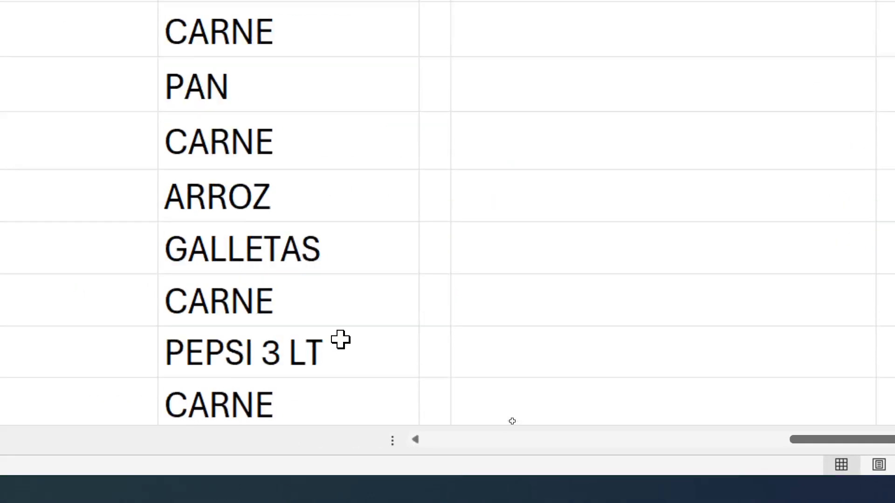
scroll(340, 339, "down", 3)
scroll(340, 339, "up", 2)
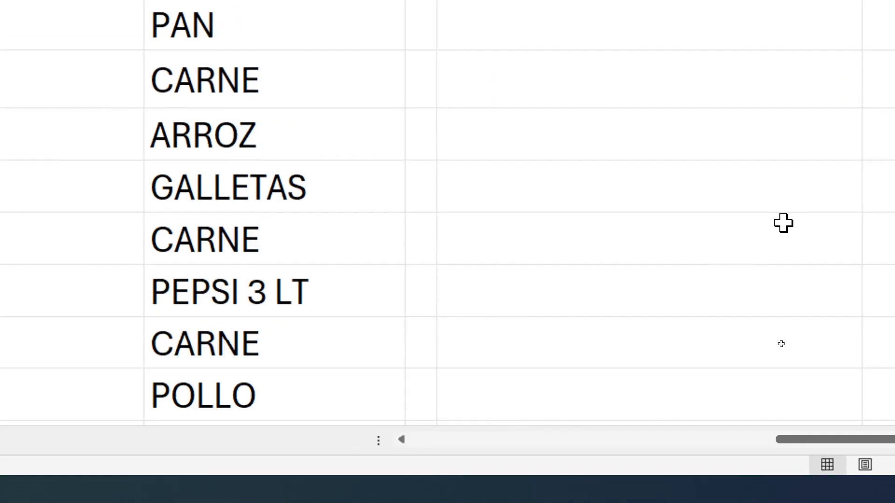
scroll(783, 224, "up", 5)
scroll(847, 243, "down", 2)
left_click(715, 259)
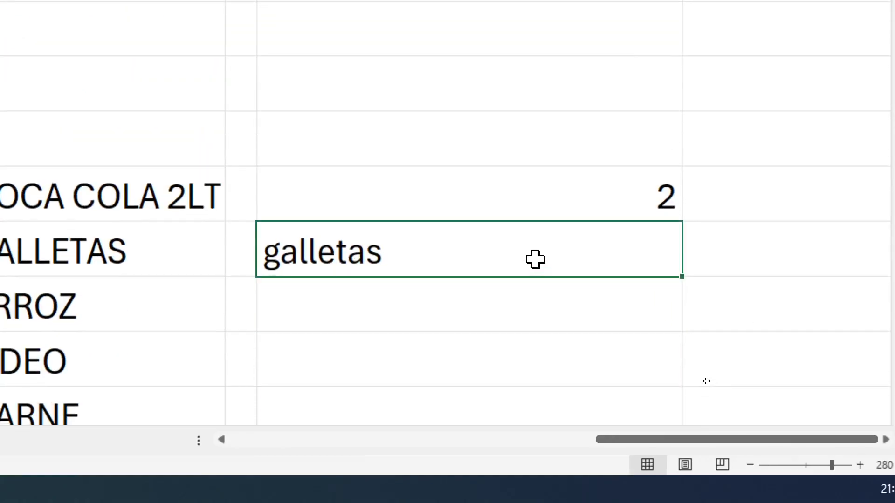
type("pollo")
key("Return")
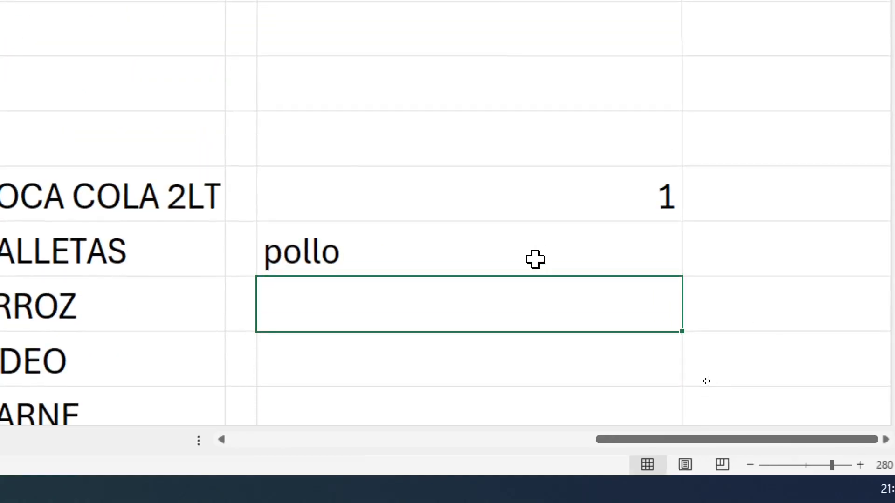
Set the criterion in cell J12 to arroz, correcting the misspelled entry
left_click(535, 259)
type("pe")
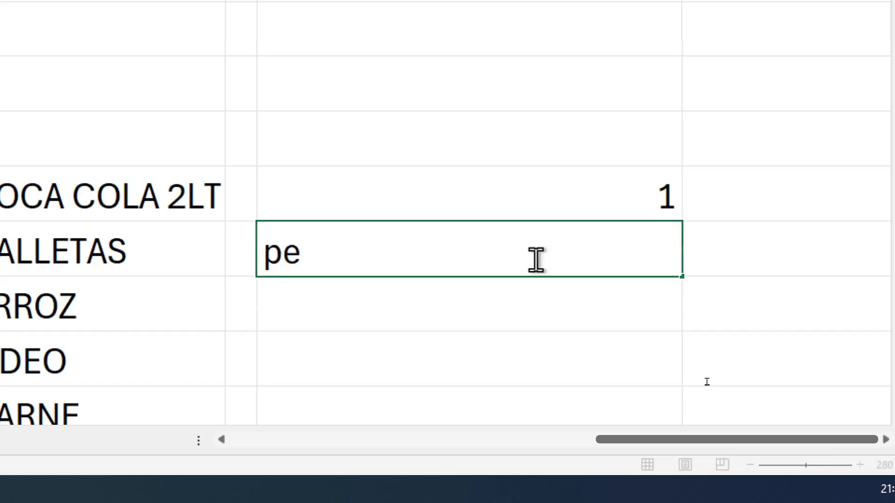
key("BackSpace")
key("BackSpace")
type("aro")
key("BackSpace")
type("rooz")
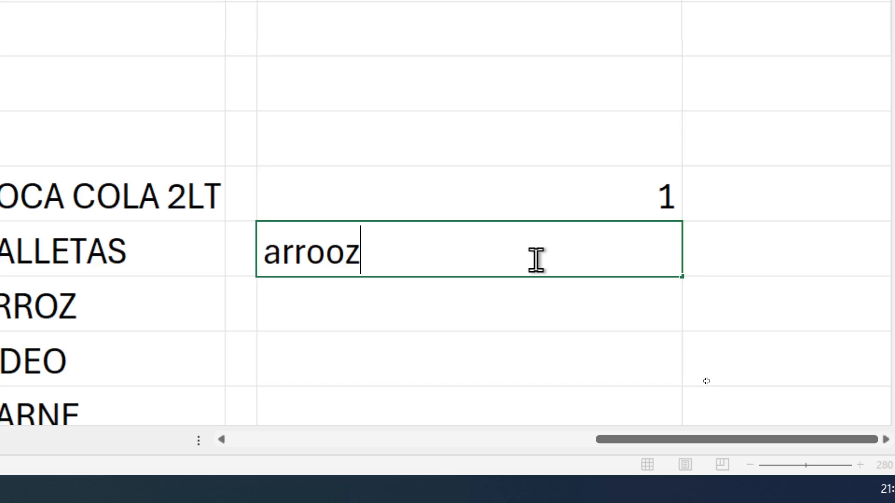
key("Return")
left_click(535, 259)
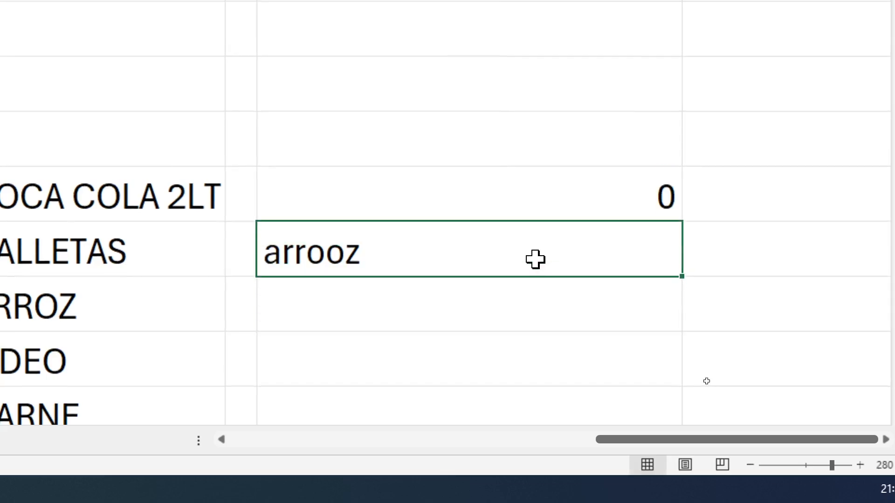
type("arroz")
key("Return")
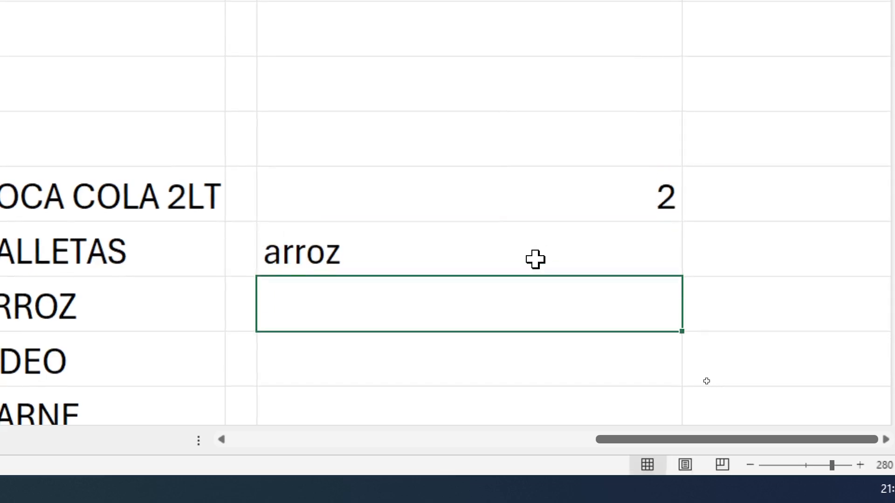
Set the criterion in cell J12 to pepsi 3 lt, correcting the missing space before lt
left_click(535, 260)
type("pe")
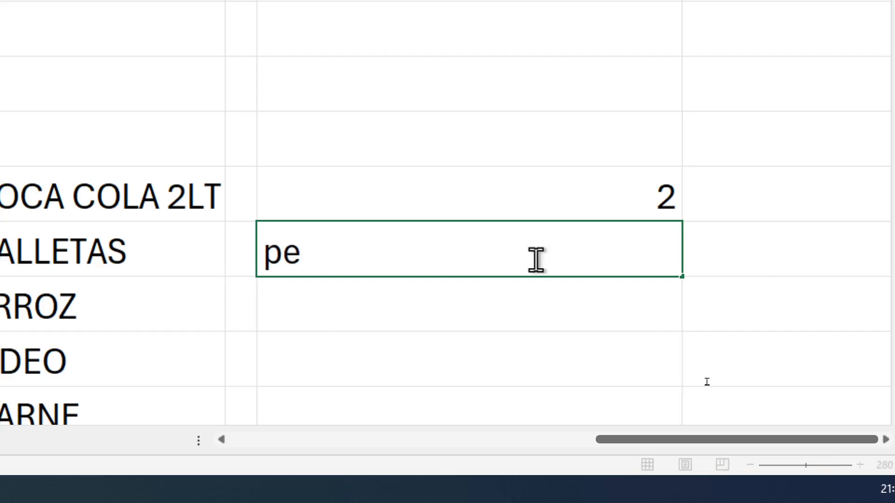
type("psi 3lt")
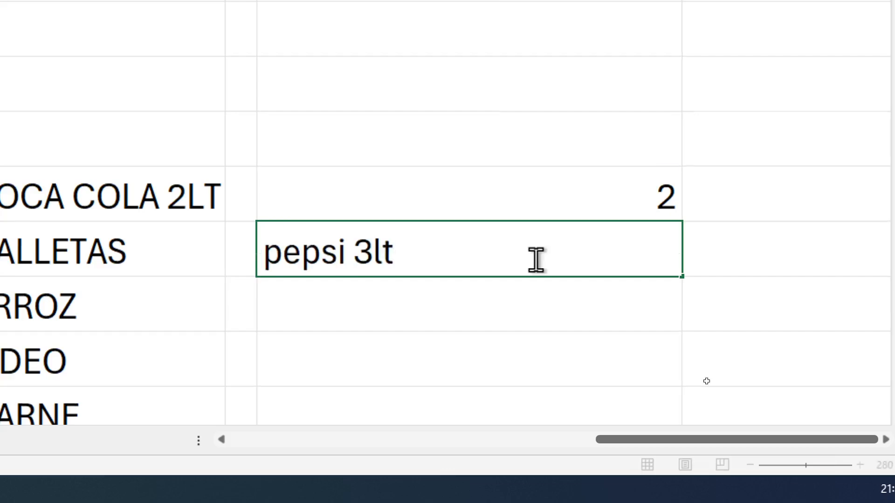
key("Return")
left_click(536, 259)
double_click(535, 260)
key("BackSpace")
key("BackSpace")
type("lt")
key("Return")
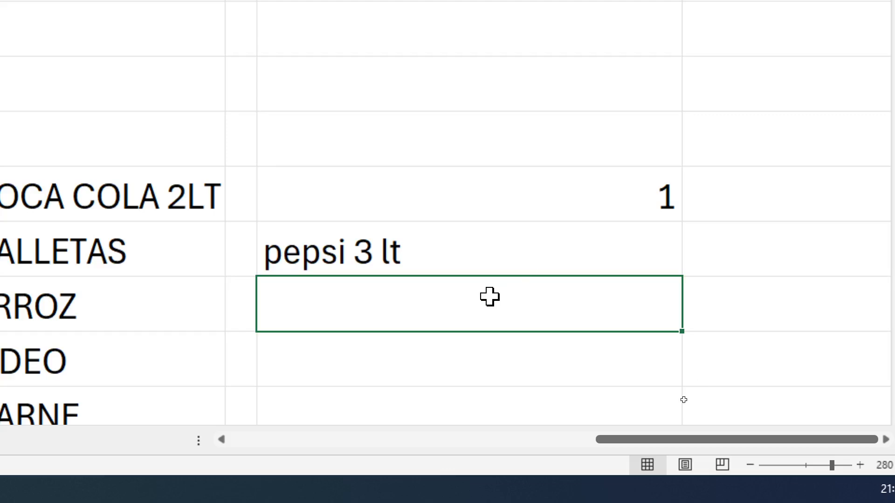
Review the criterion cell J12 together with the range and criterion arguments of the CONTAR.SI formula in J11
left_click(494, 262)
left_click_drag(460, 255, 647, 254)
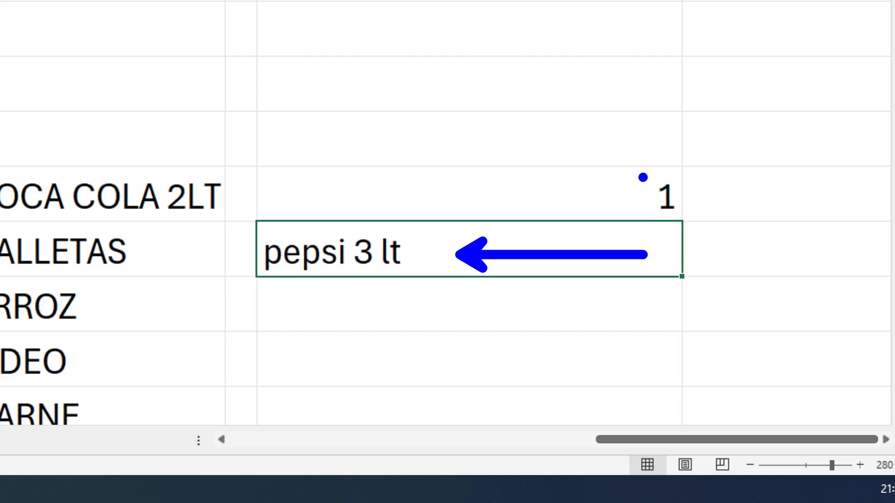
left_click_drag(642, 177, 727, 138)
key("Escape")
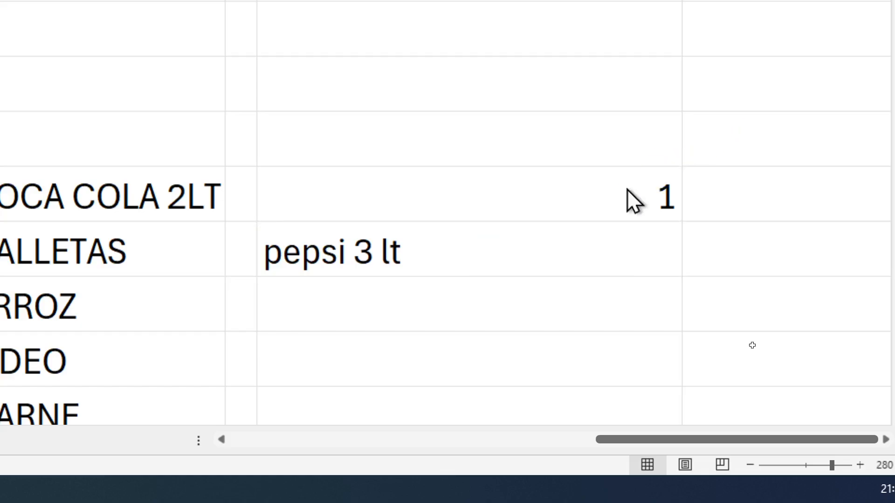
right_click(628, 199)
key("Escape")
double_click(574, 195)
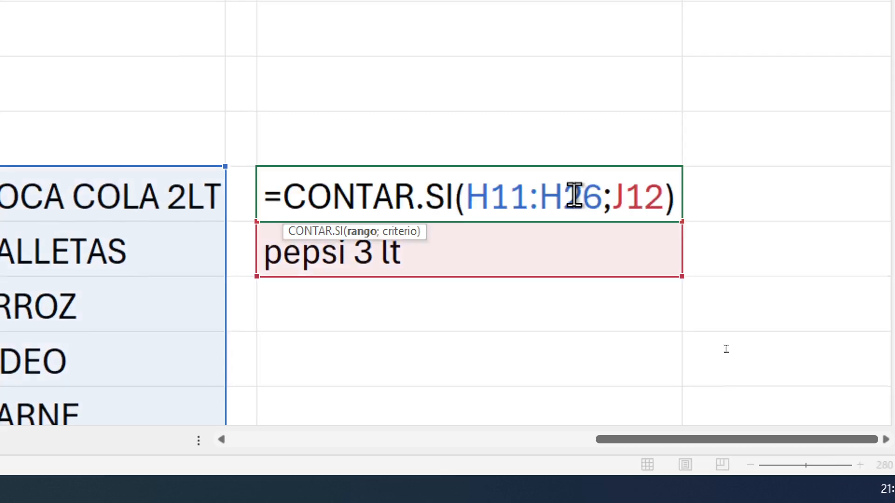
key("BackSpace")
type("2")
key("ctrl+2")
left_click_drag(643, 178, 706, 119)
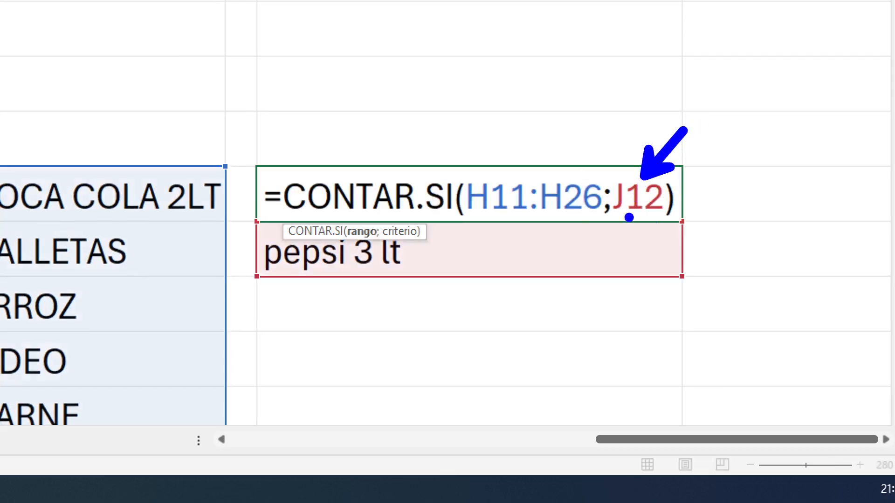
left_click_drag(466, 260, 586, 260)
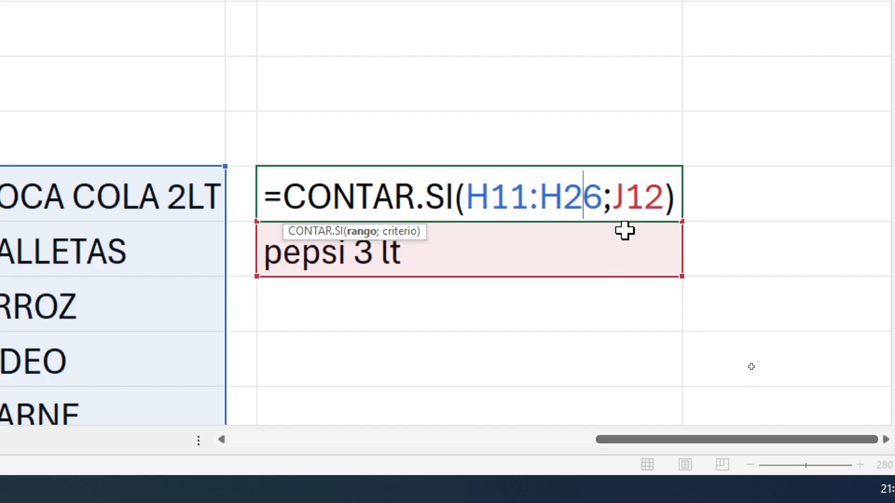
key("ctrl+Return")
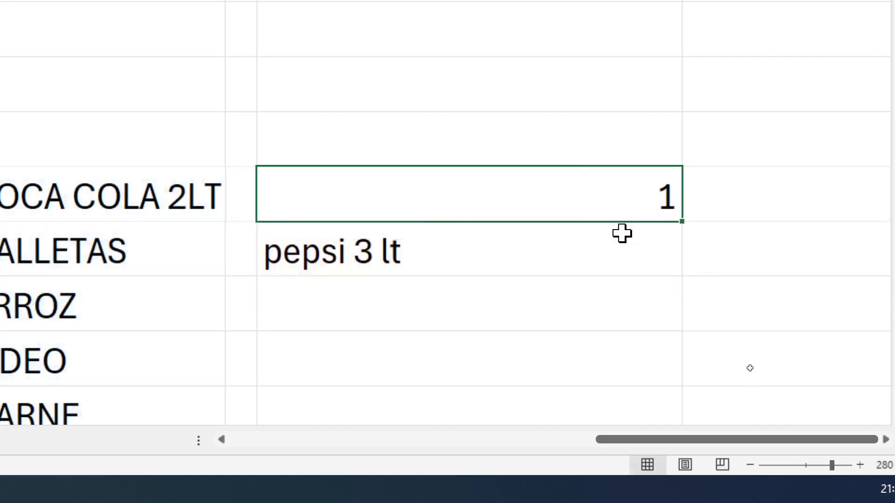
Look through the product list in column H down to POLLO and set the criterion in cell J12 to pollo
left_click_drag(692, 443, 649, 449)
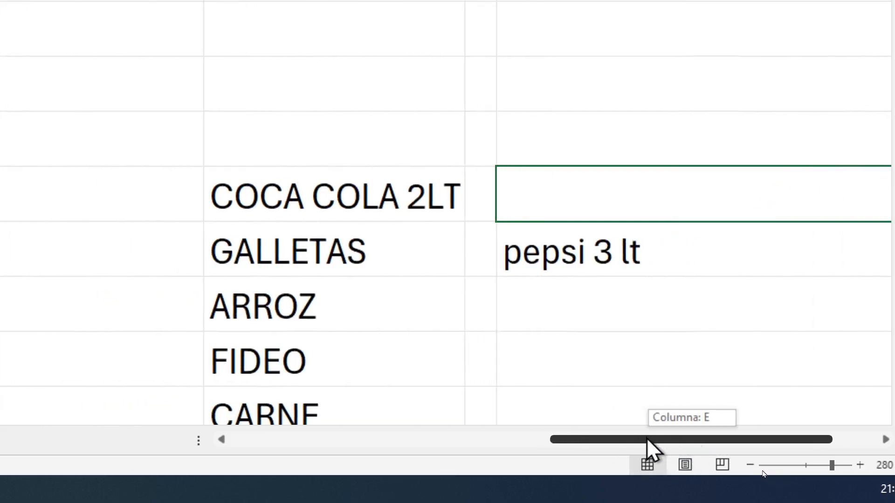
left_click(352, 262)
scroll(354, 261, "down", 1)
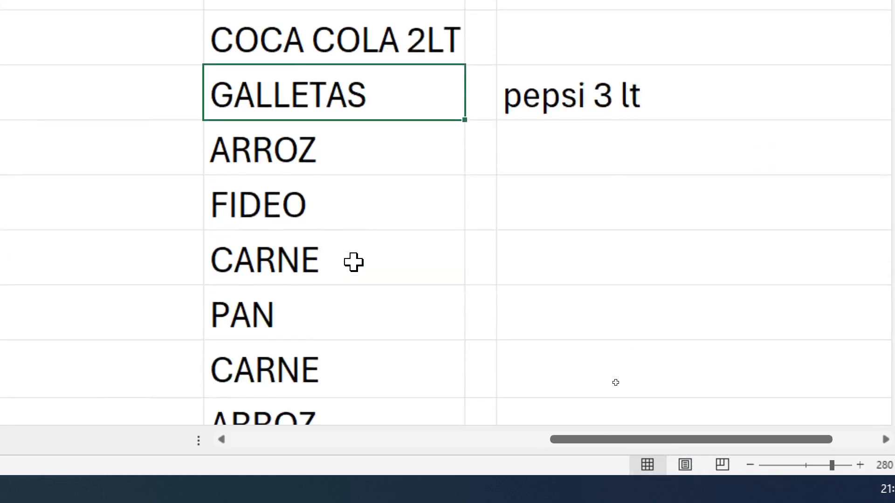
scroll(314, 317, "down", 2)
left_click(293, 379)
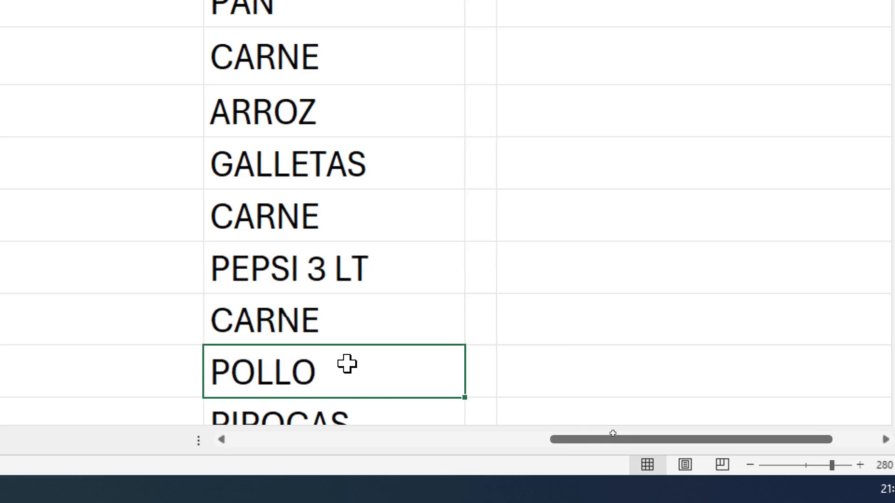
scroll(347, 364, "up", 5)
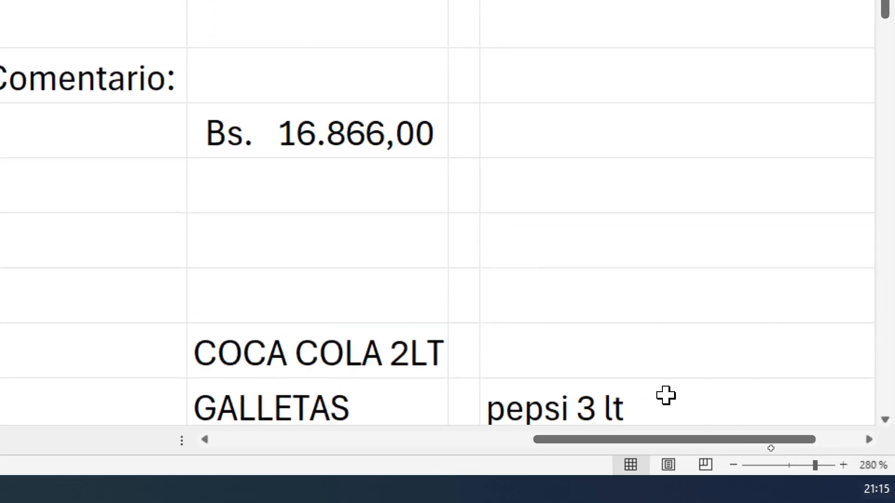
scroll(653, 373, "down", 1)
left_click(687, 250)
scroll(559, 258, "right", 3)
left_click(326, 211)
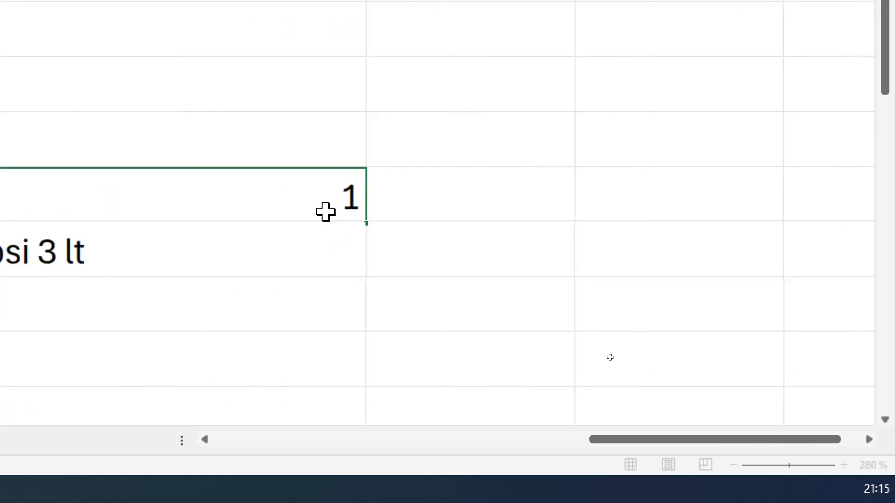
left_click(72, 266)
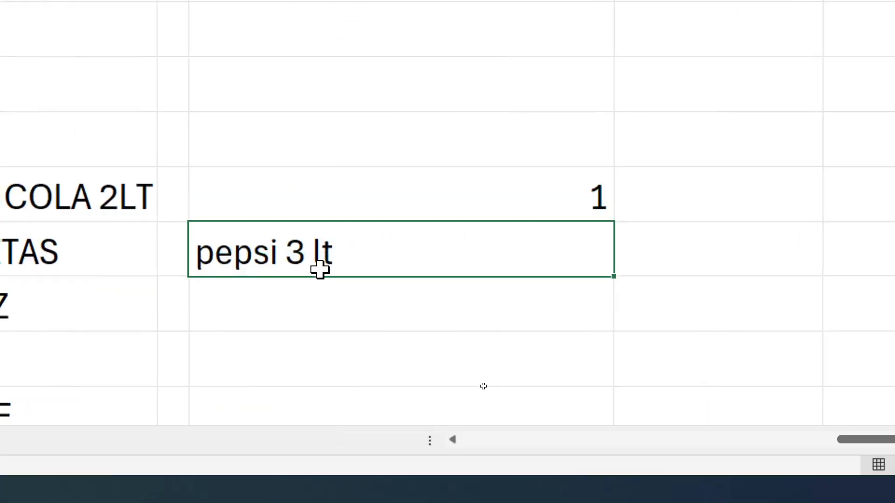
type("pollo")
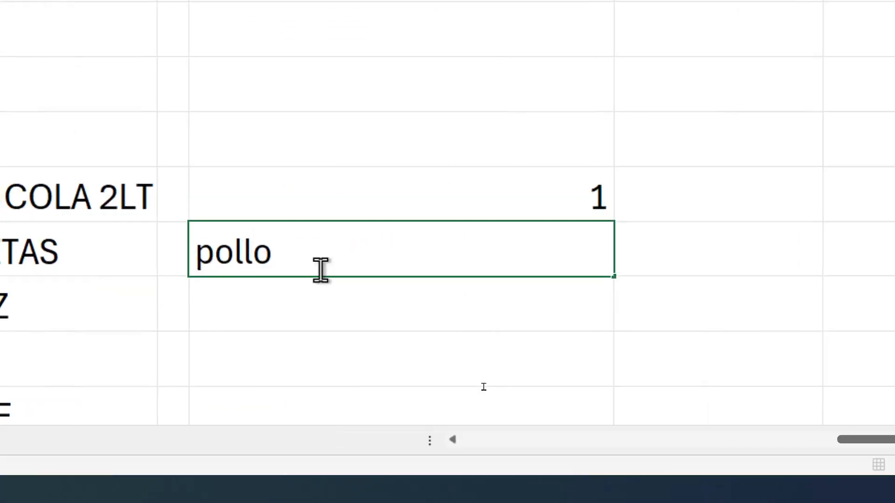
key("Return")
Check that the CONTAR.SI formula in J11 takes its criterion from the pollo entry in J12
double_click(463, 206)
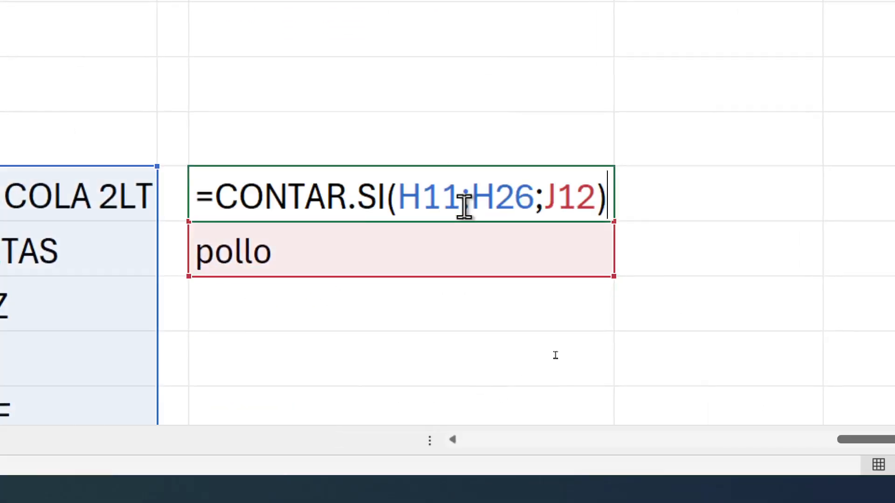
key("Return")
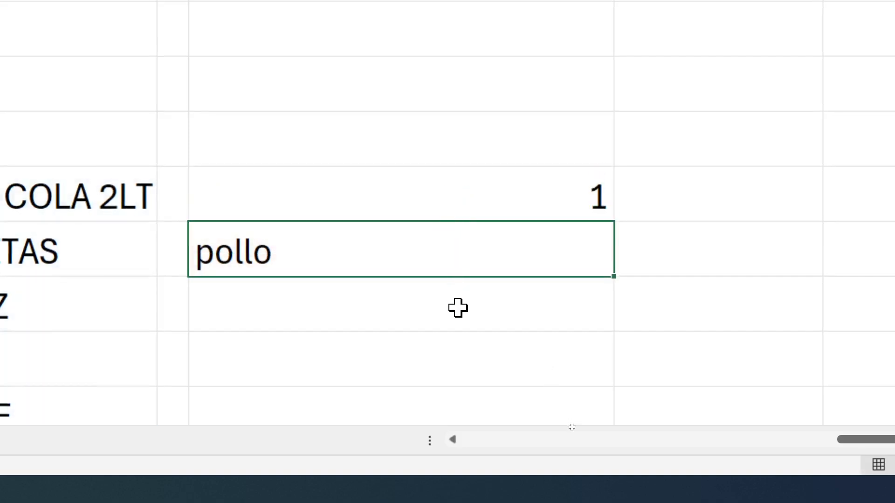
left_click_drag(770, 440, 722, 443)
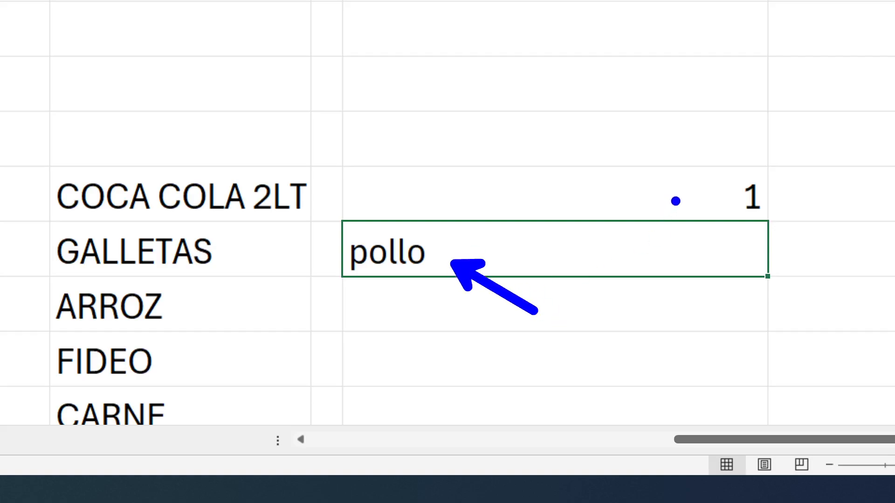
left_click(683, 180)
double_click(683, 181)
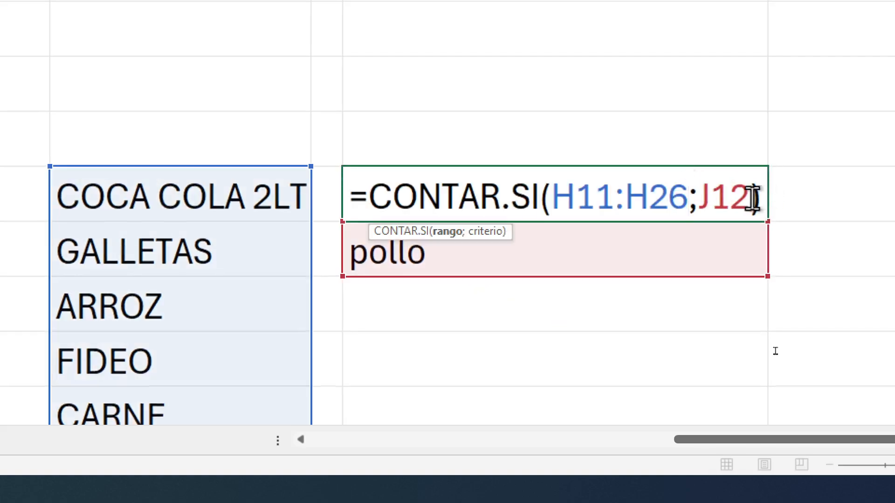
left_click_drag(751, 195, 710, 198)
key("Escape")
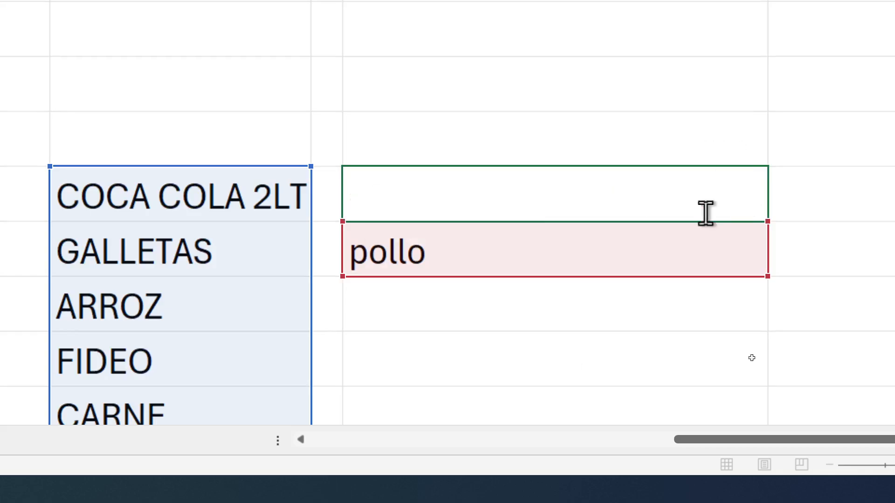
Add a trailing space after POLLO in cell H23 of the product list
left_click(480, 256)
scroll(174, 354, "down", 2)
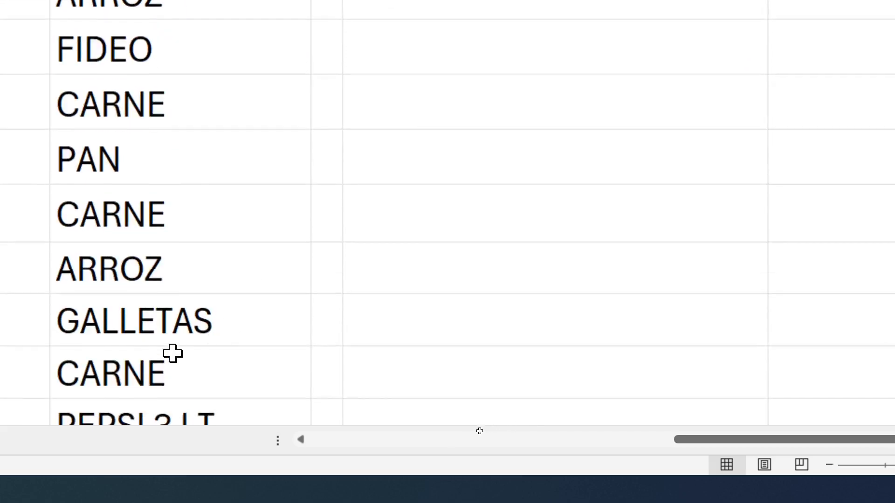
left_click_drag(176, 102, 175, 419)
scroll(163, 333, "down", 1)
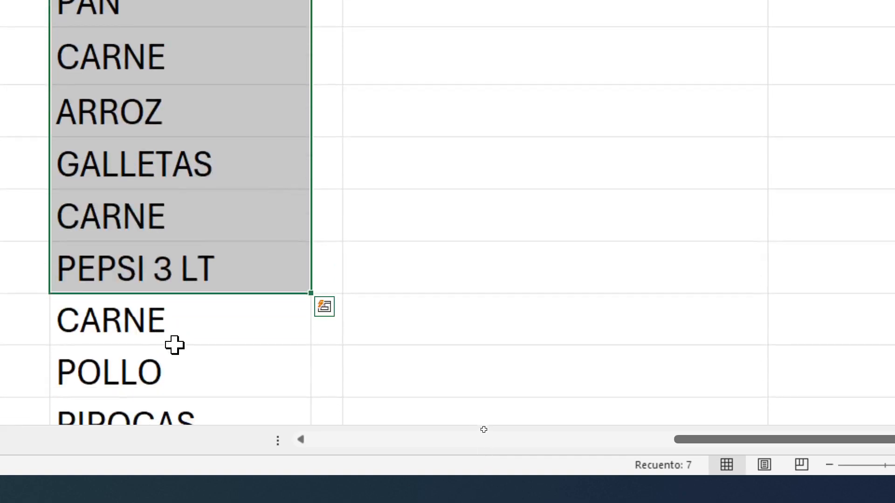
left_click(210, 370)
double_click(193, 385)
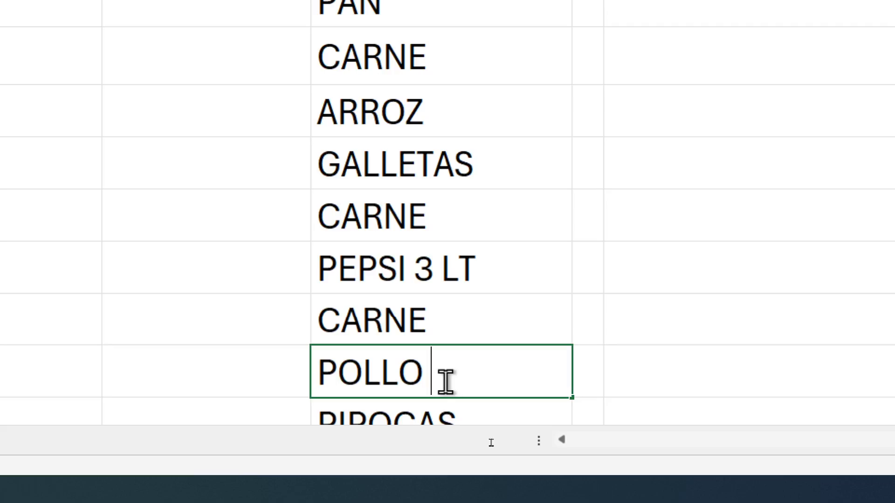
left_click_drag(430, 374, 425, 375)
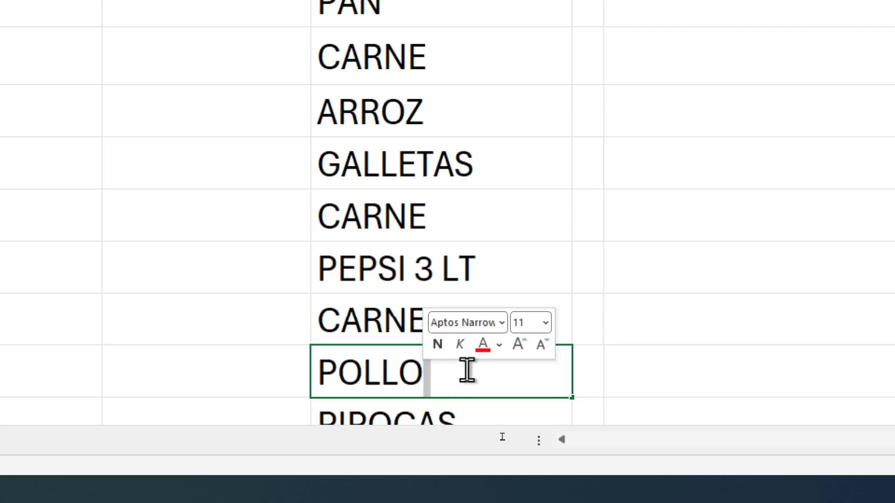
left_click(453, 373)
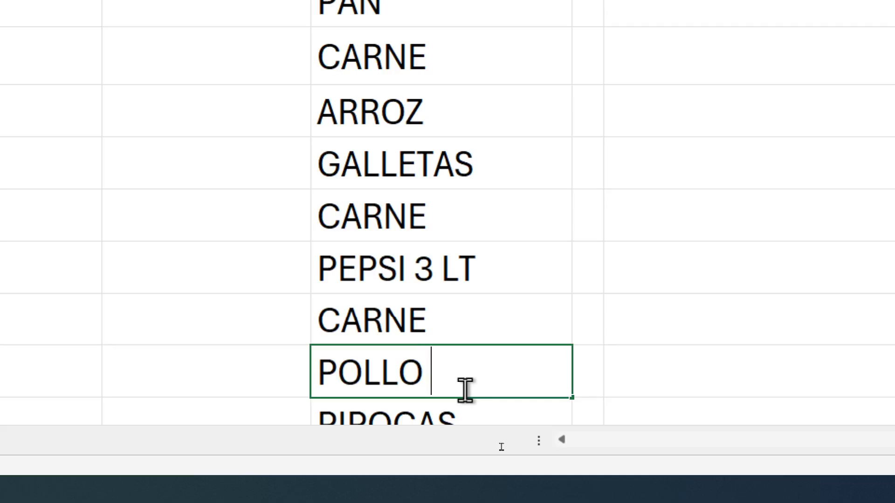
key("Return")
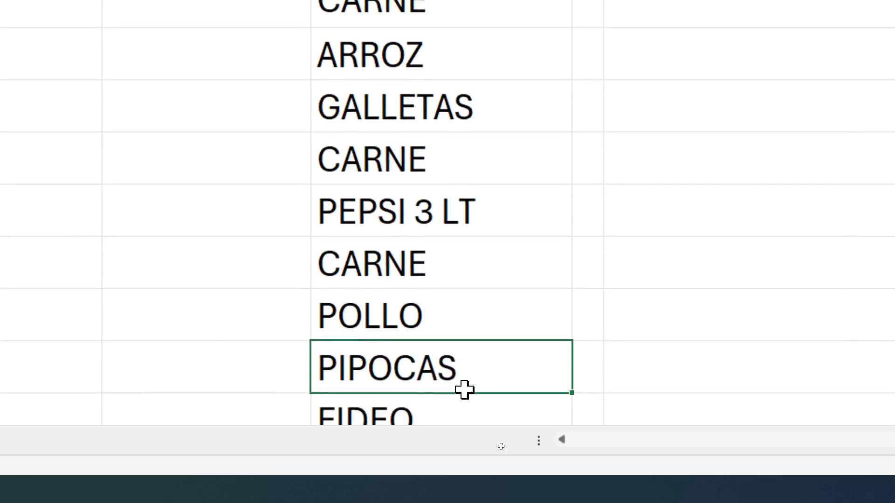
Check the CONTAR.SI count in J11 and inspect the pollo criterion in J12 for a trailing space
scroll(690, 338, "up", 2)
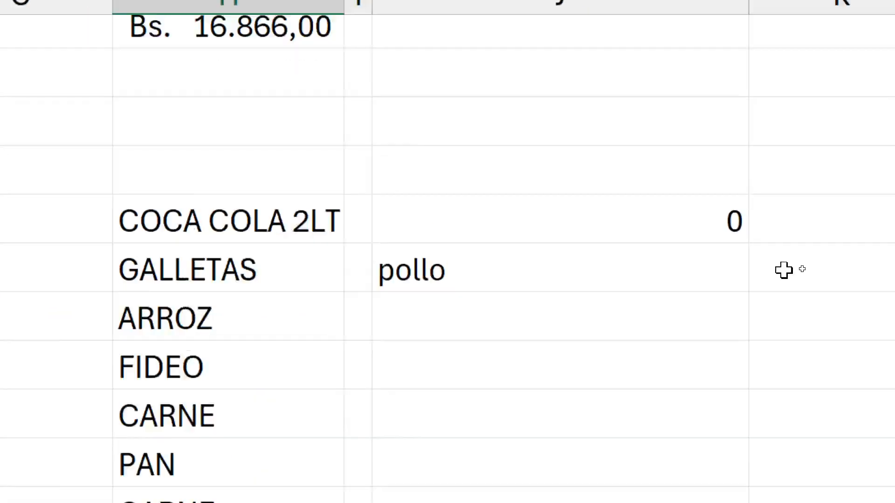
left_click(755, 245)
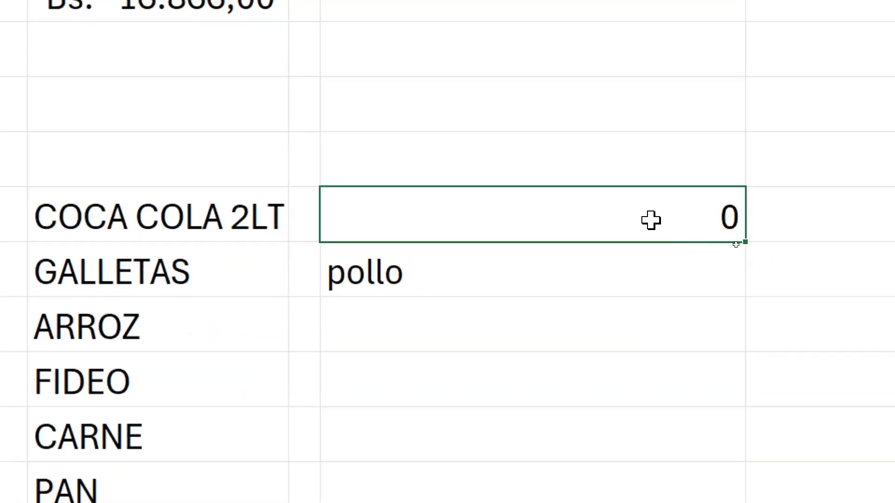
left_click(546, 269)
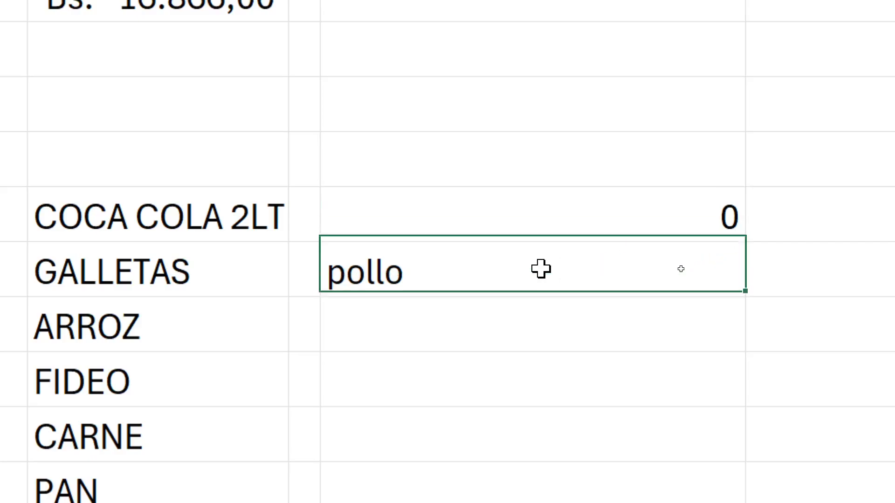
double_click(536, 259)
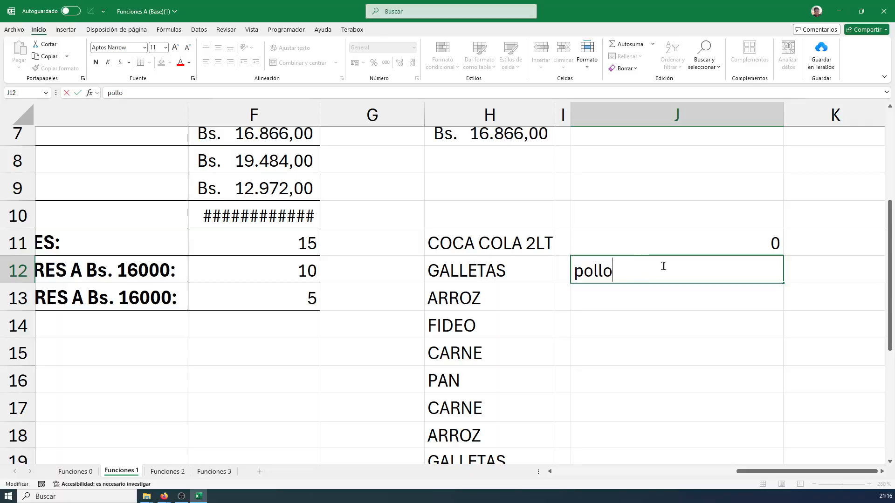
key("Return")
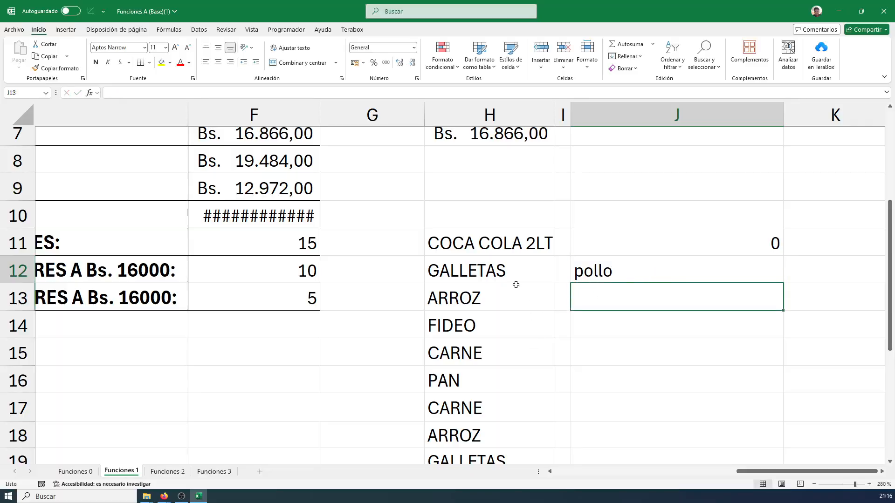
Open the ARROZ entry in cell H13 for editing to inspect where its text ends, and switch to another window
left_click(504, 308)
double_click(505, 304)
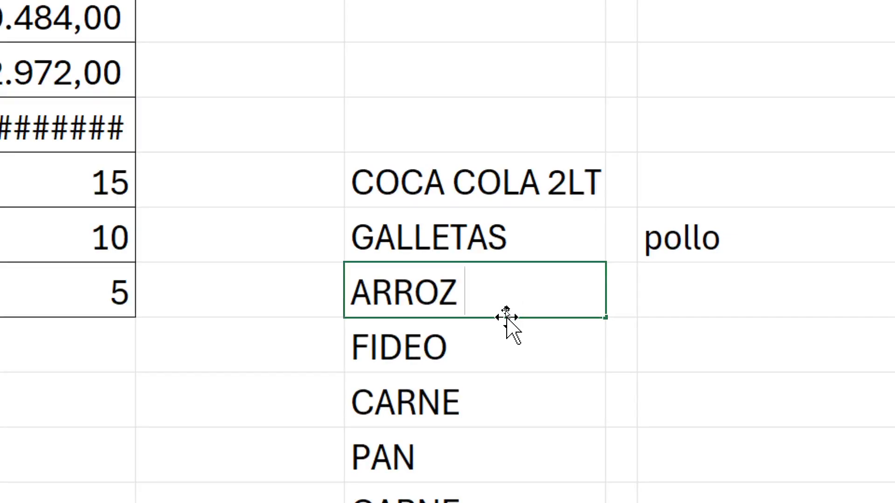
double_click(461, 306)
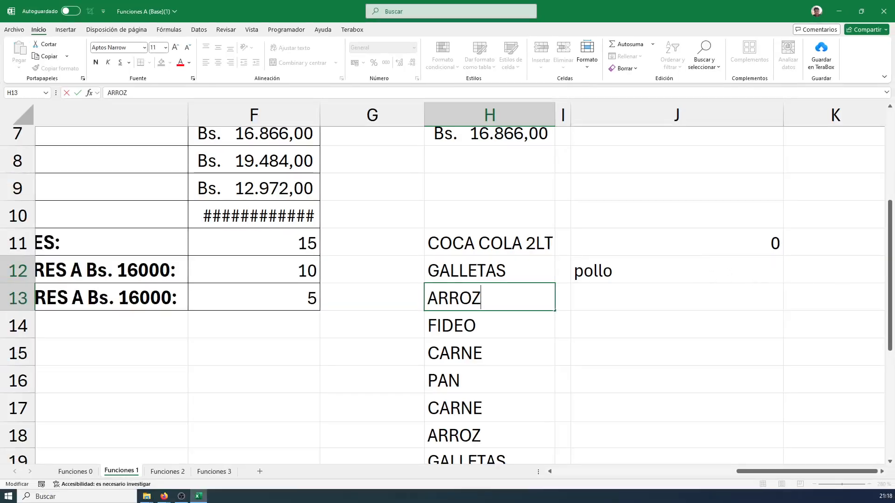
key("alt+Tab")
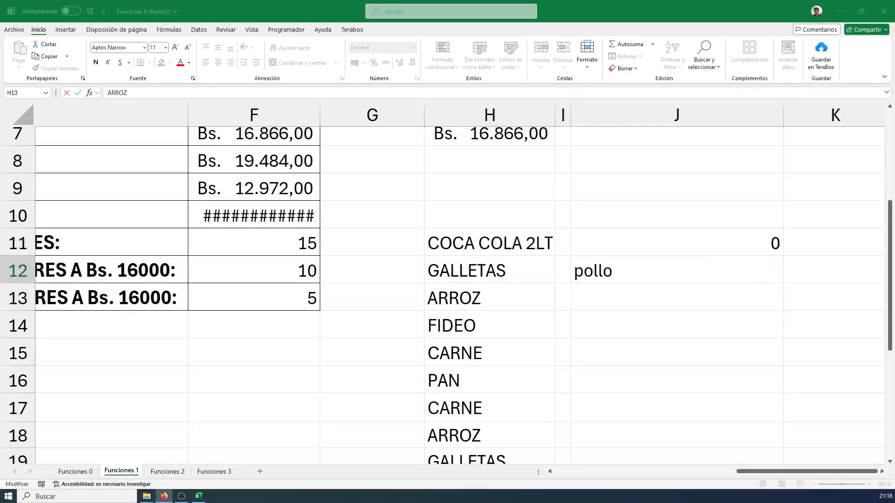